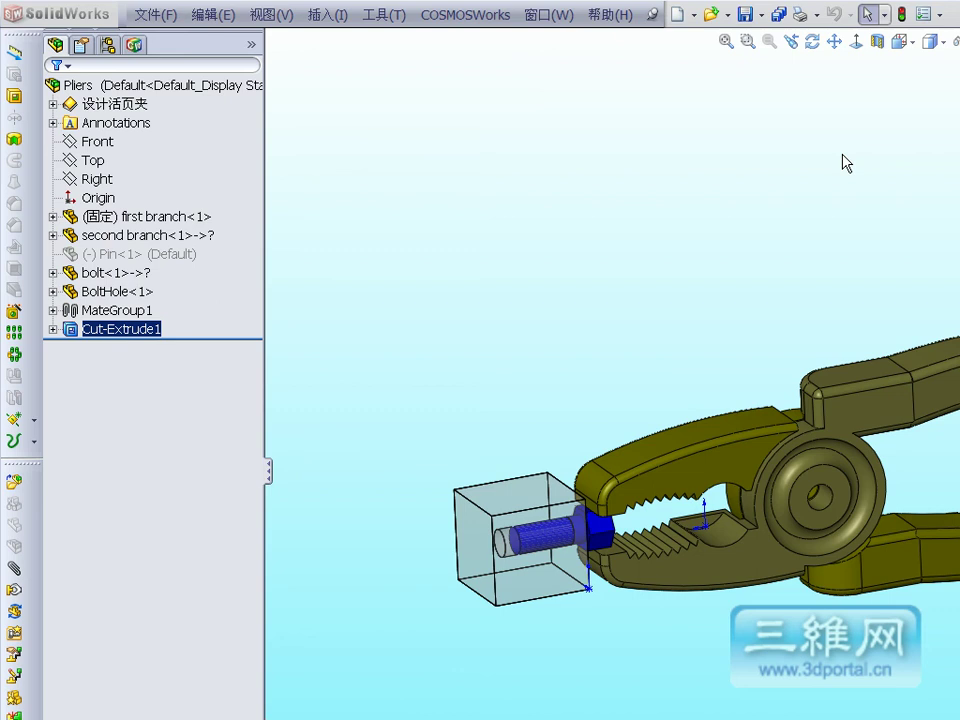
Inspect the pliers model by orbiting and zooming around the block, bolt and pivot joint.
left_click(812, 41)
mouse_move(896, 171)
left_mouse_down()
mouse_move(849, 150)
mouse_move(806, 102)
left_mouse_up()
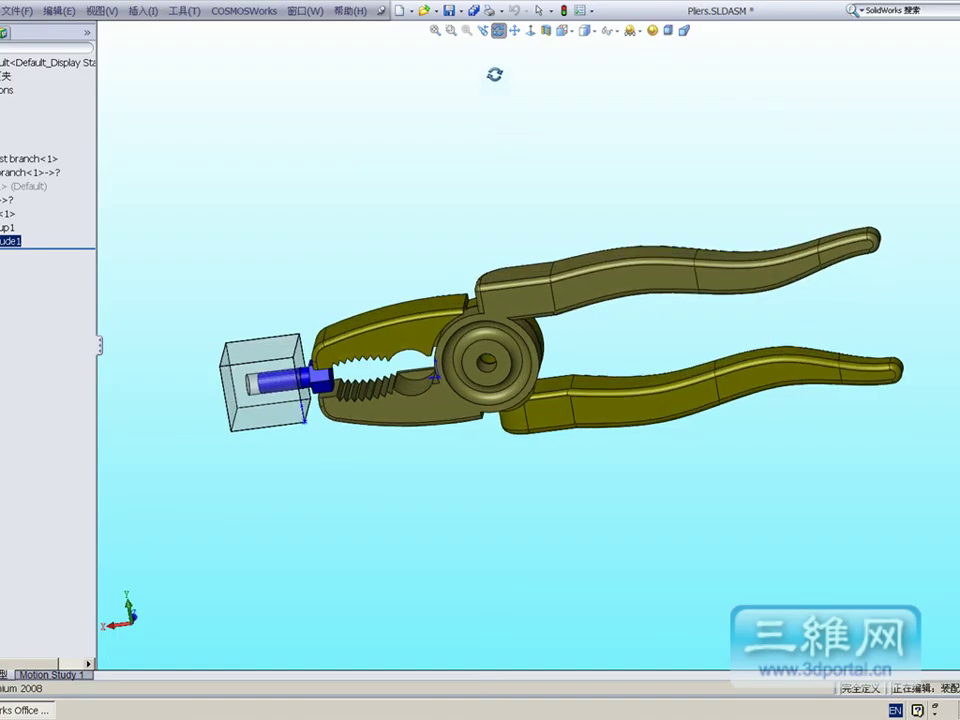
left_click(451, 30)
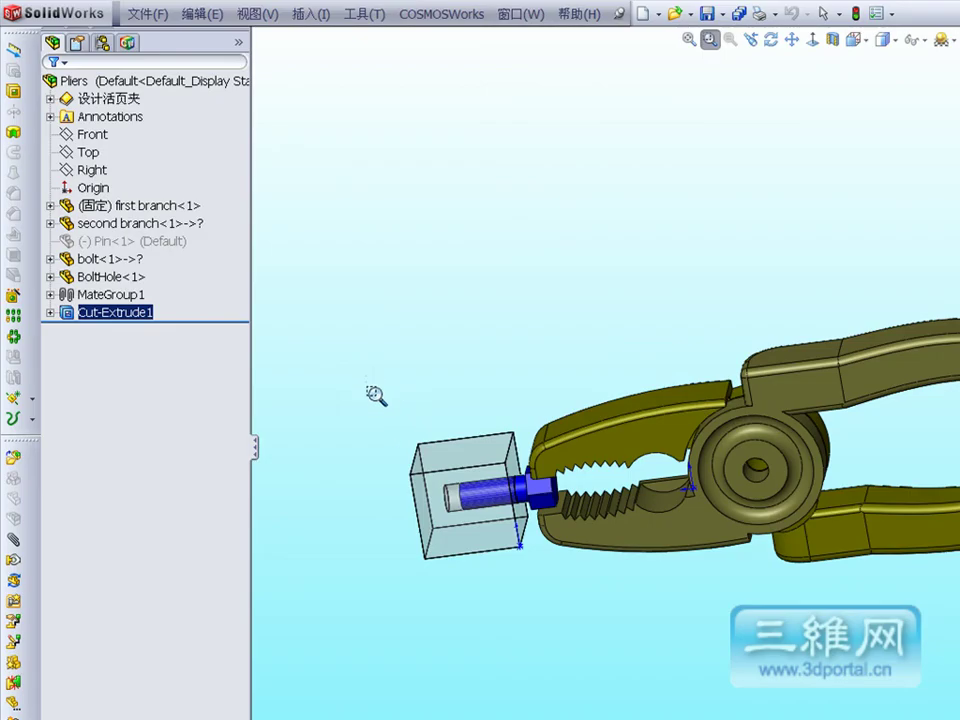
left_click_drag(367, 378, 598, 558)
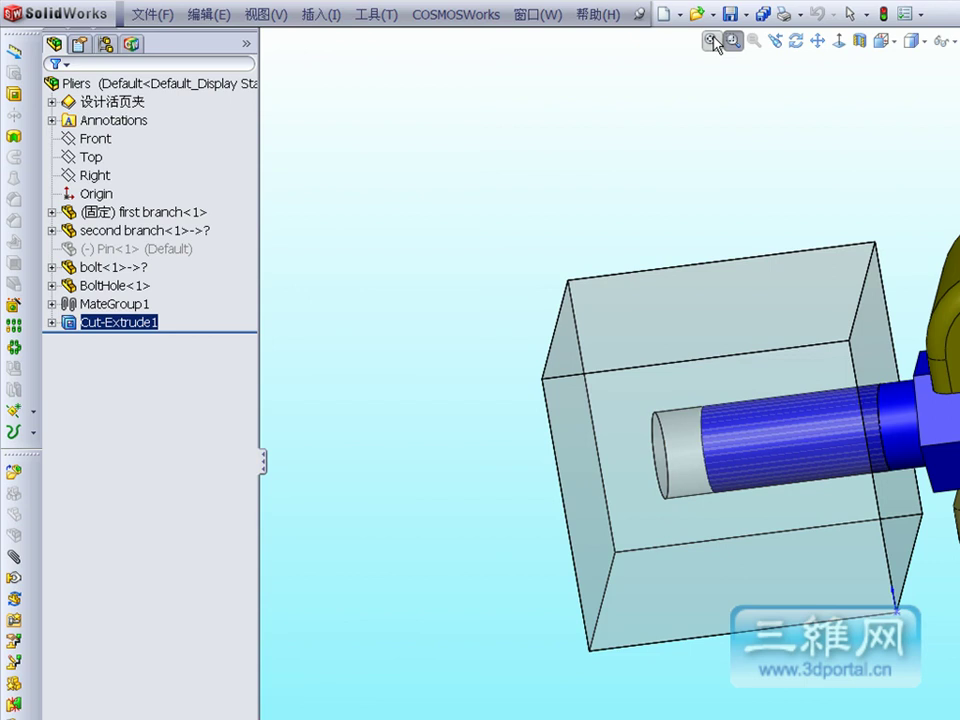
left_click(712, 42)
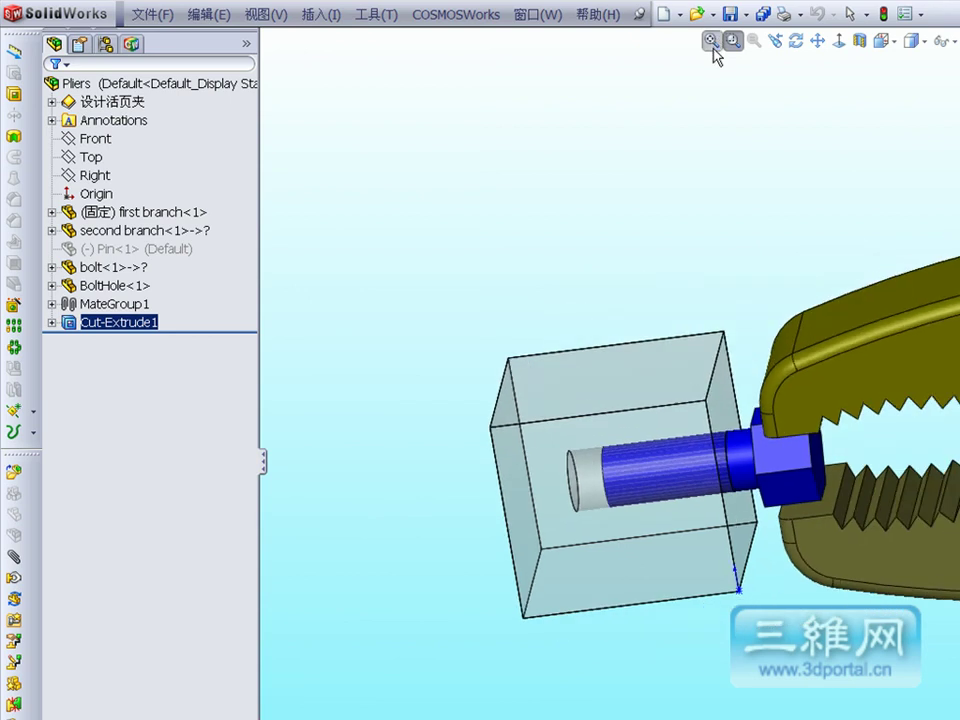
left_click(733, 41)
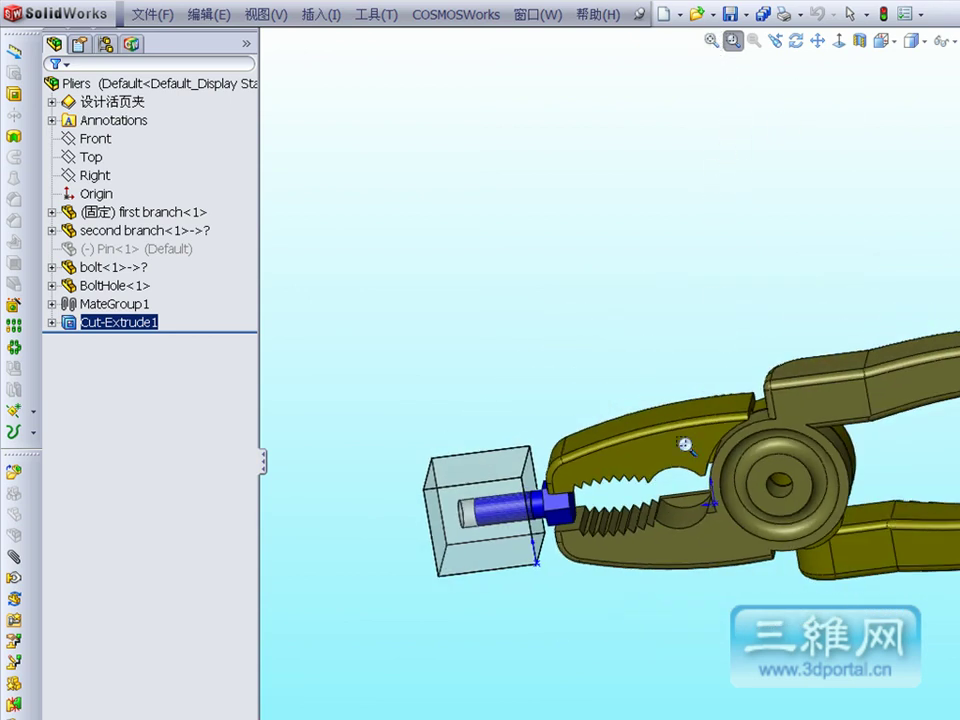
left_click_drag(659, 375, 936, 596)
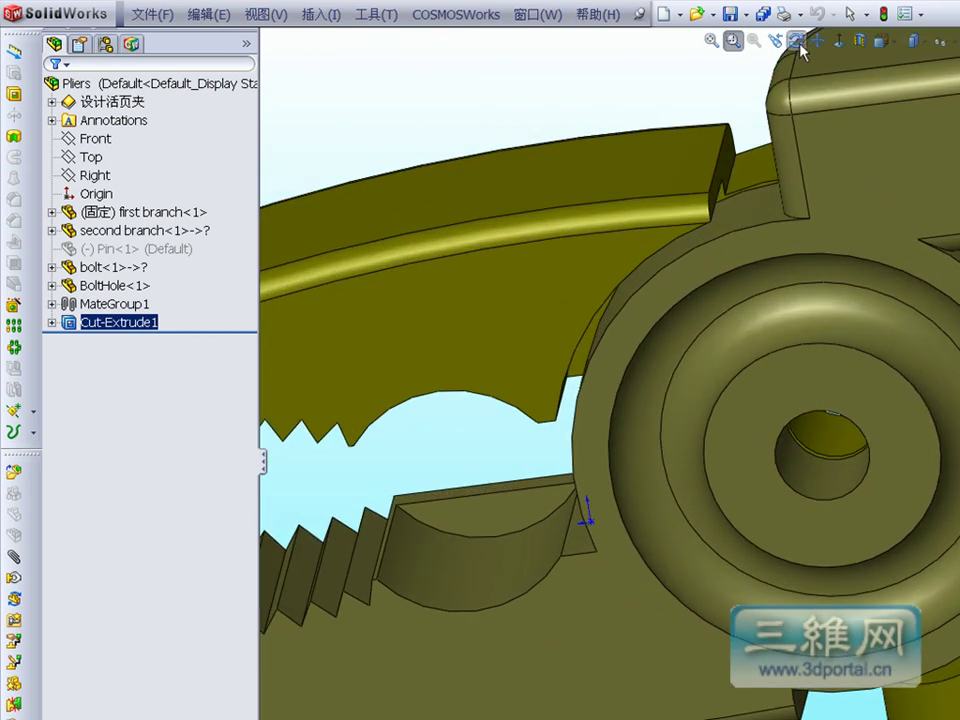
left_click(797, 40)
left_click_drag(885, 400, 902, 342)
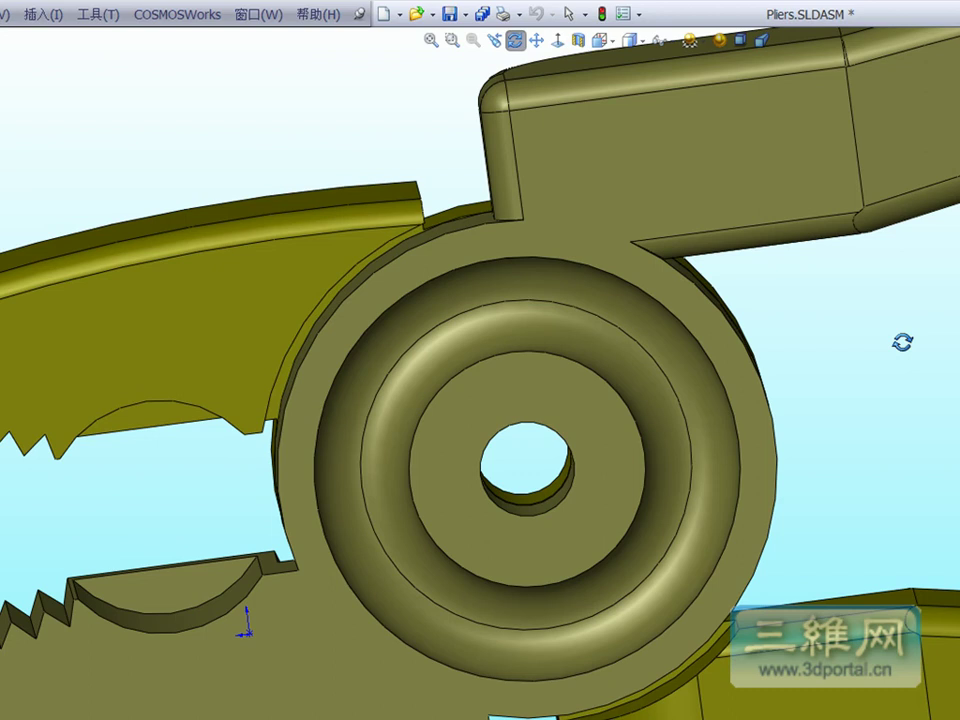
key("z")
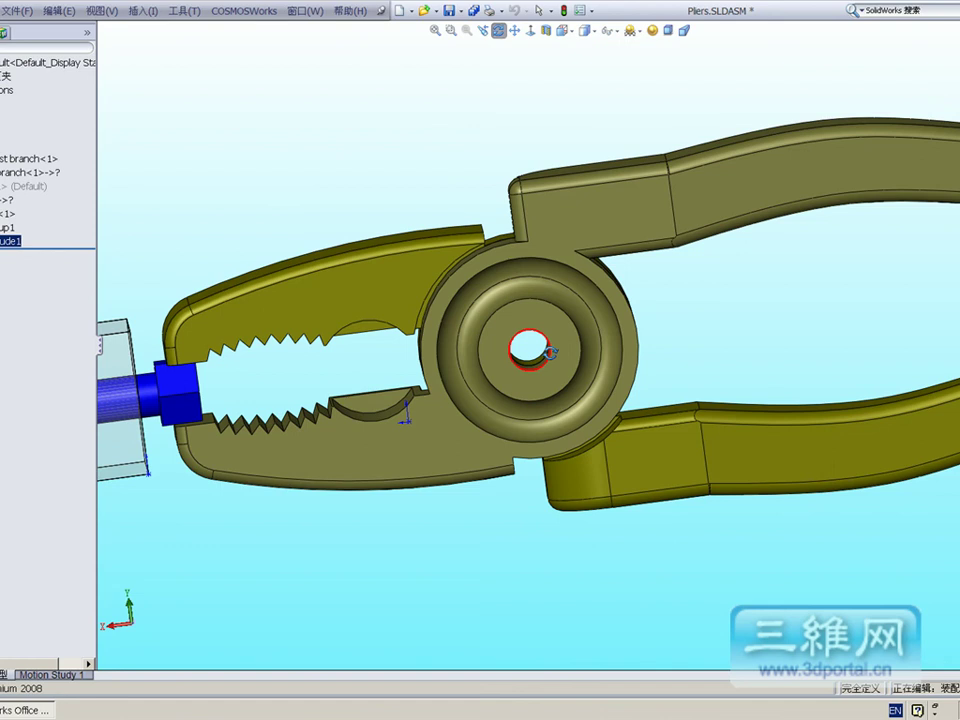
scroll(549, 352, "up", 3)
scroll(549, 352, "up", 1)
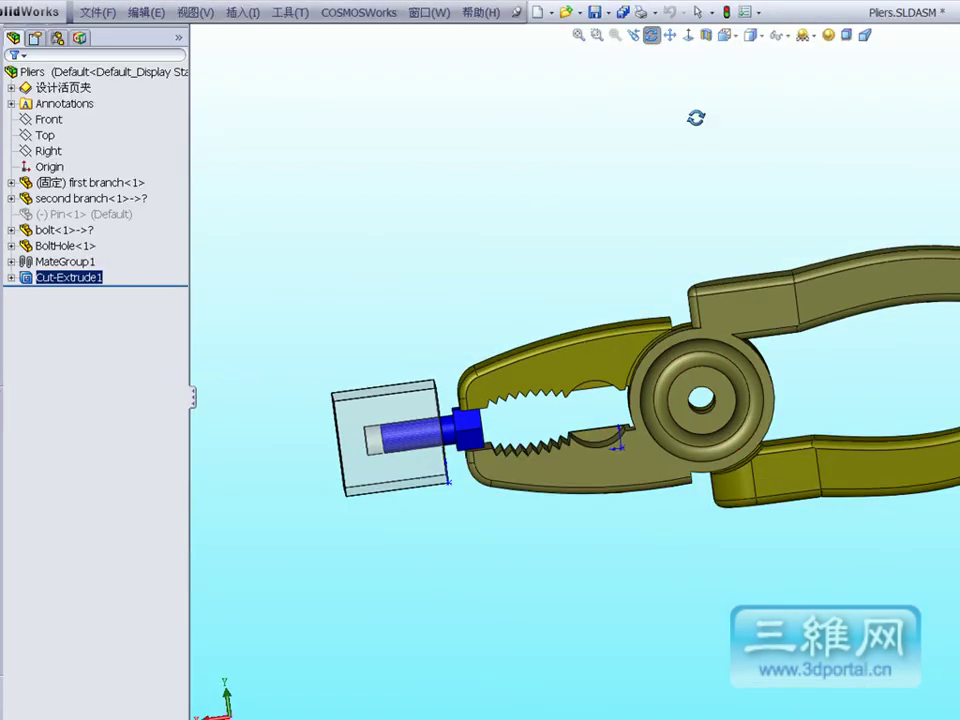
left_click_drag(697, 130, 735, 173)
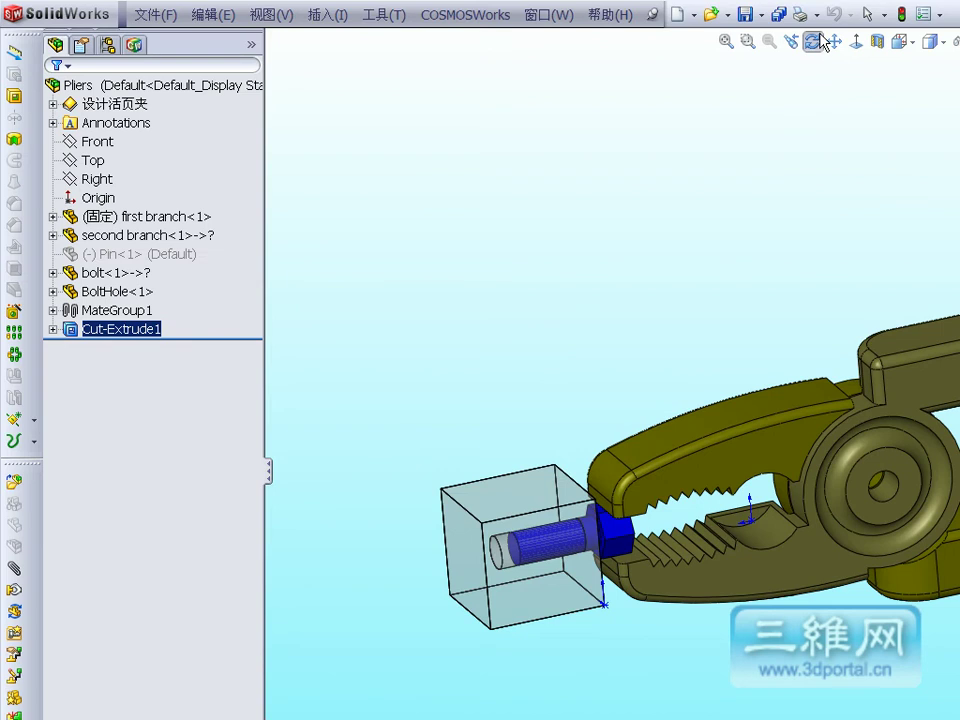
Create a new static study named 'yu' for the Pliers assembly.
left_click(90, 85)
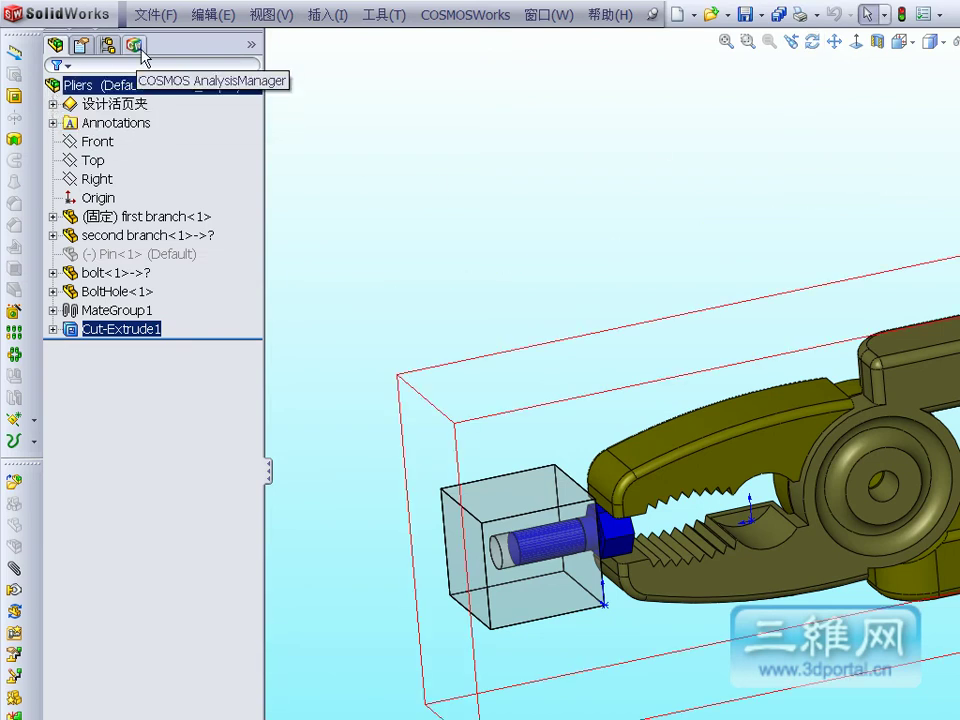
left_click(133, 45)
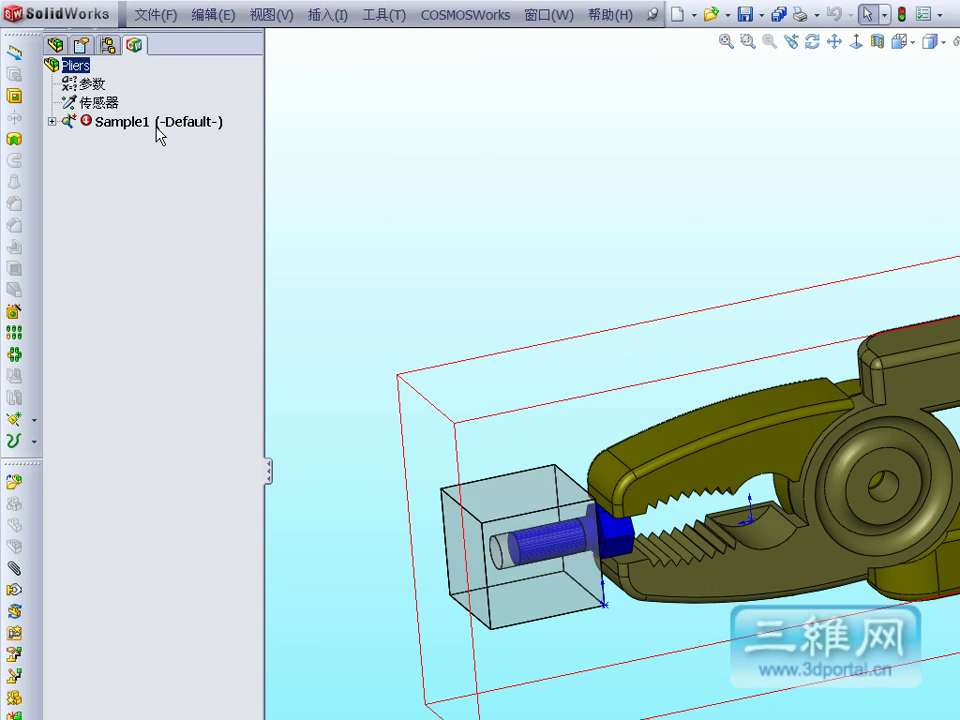
right_click(80, 66)
left_click(125, 78)
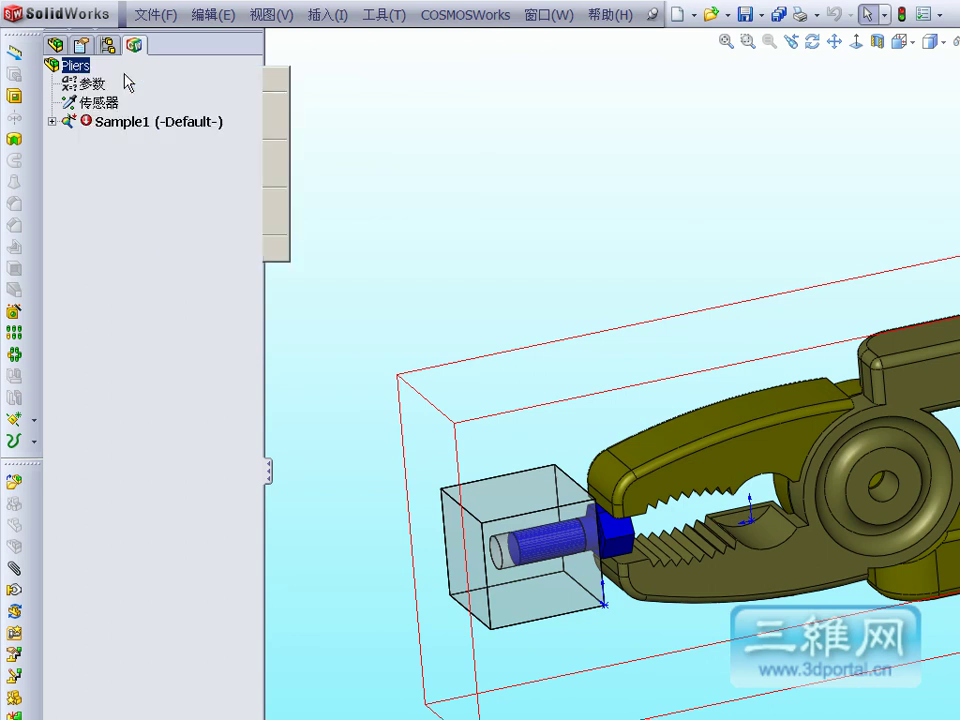
left_click_drag(165, 218, 64, 222)
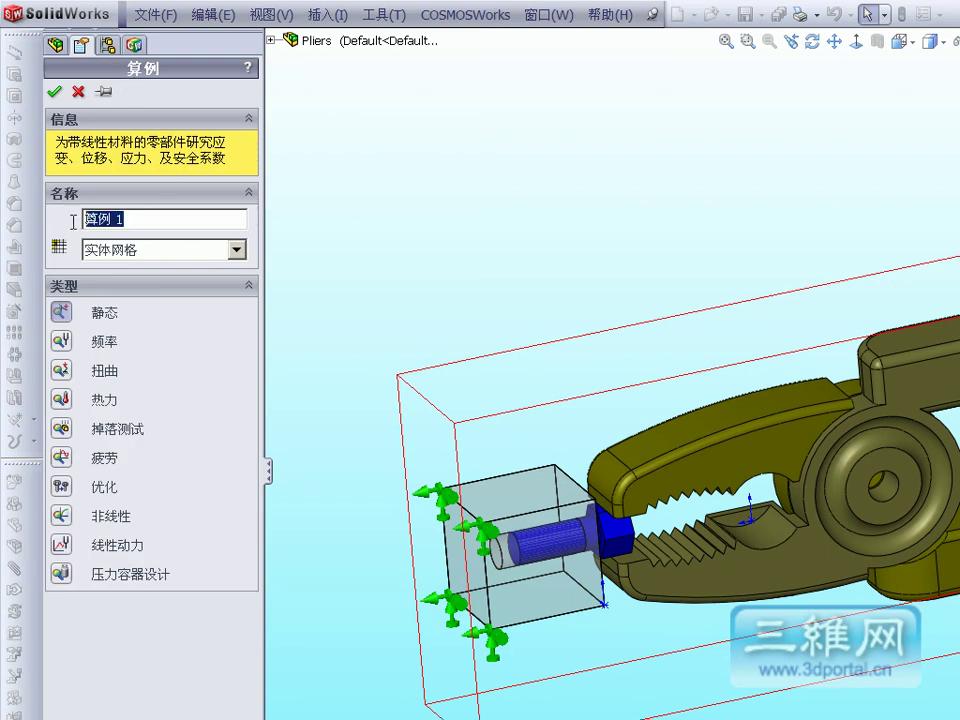
type("yu")
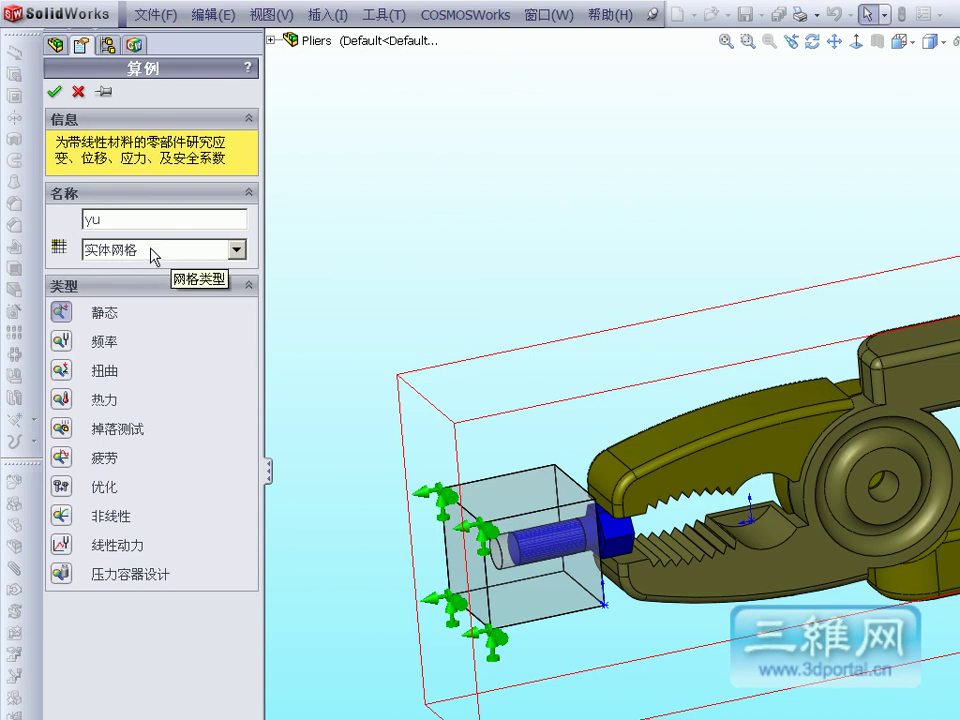
left_click(55, 91)
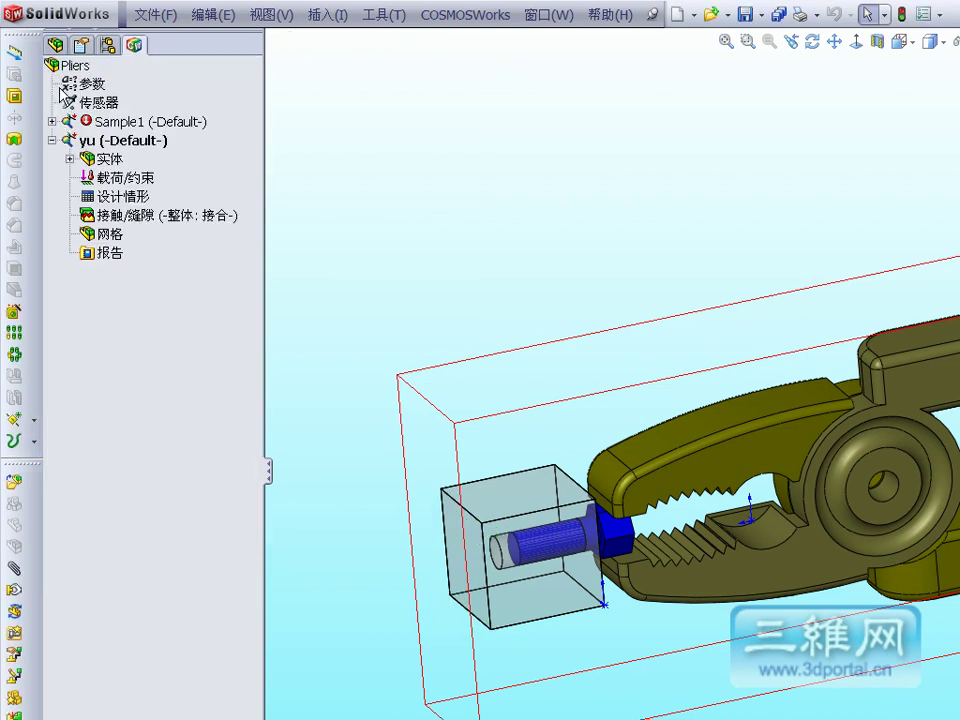
Apply 普通碳钢 (plain carbon steel) from the 钢 library to all solid bodies.
right_click(112, 163)
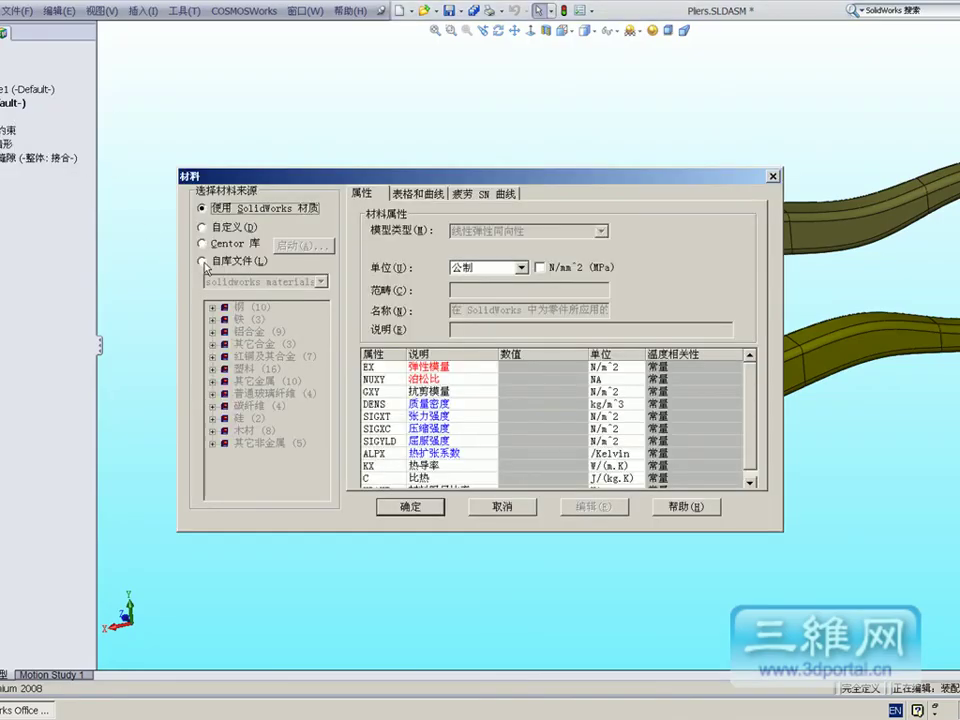
left_click(202, 260)
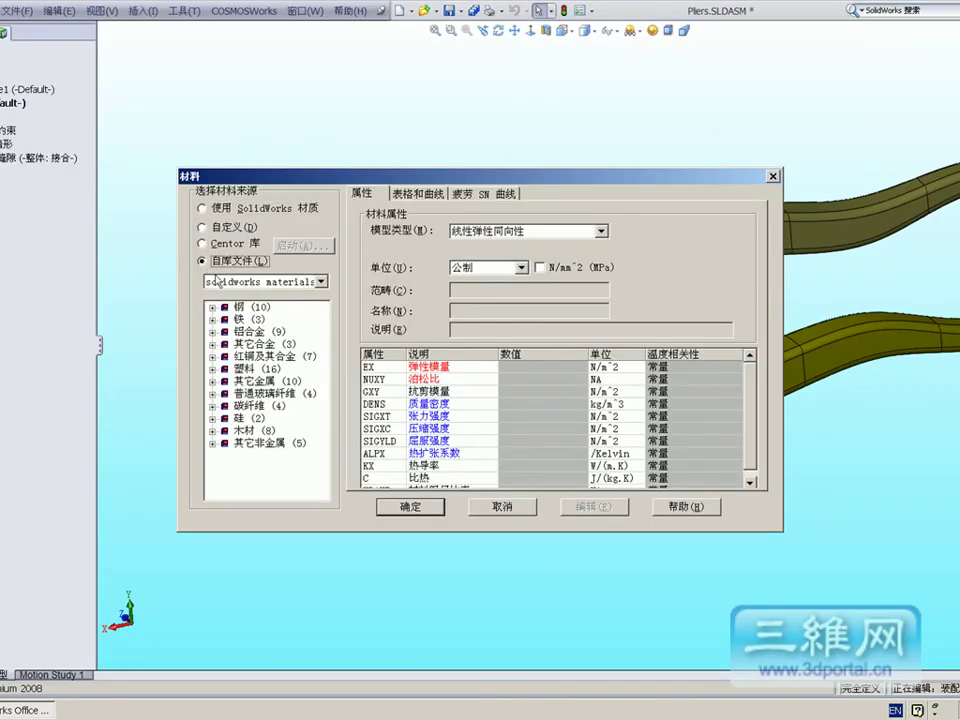
left_click(212, 307)
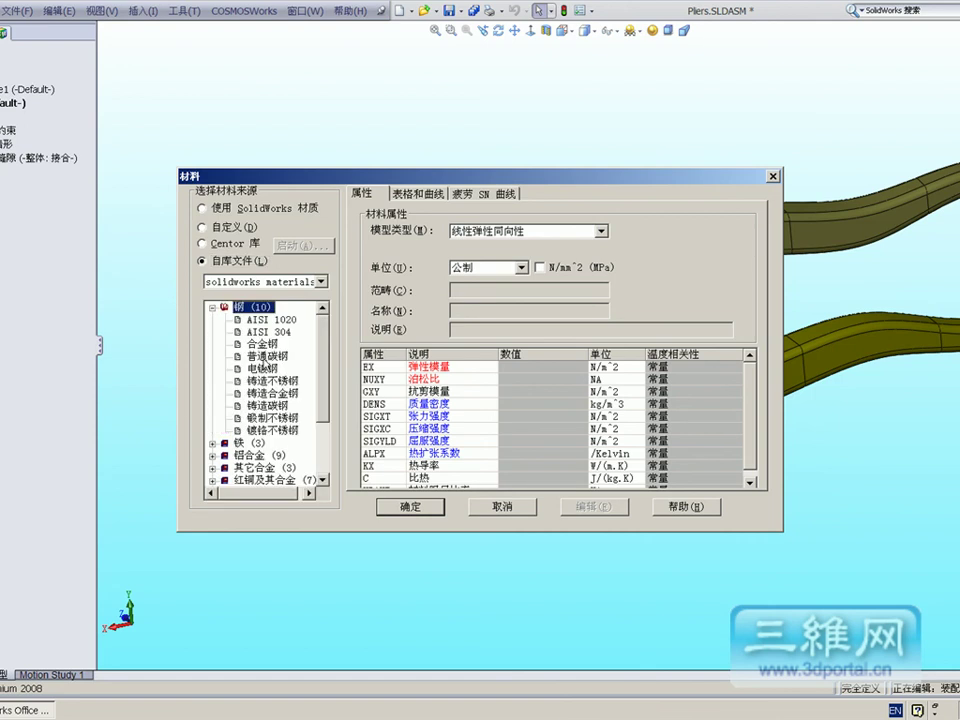
left_click(268, 355)
left_click(405, 507)
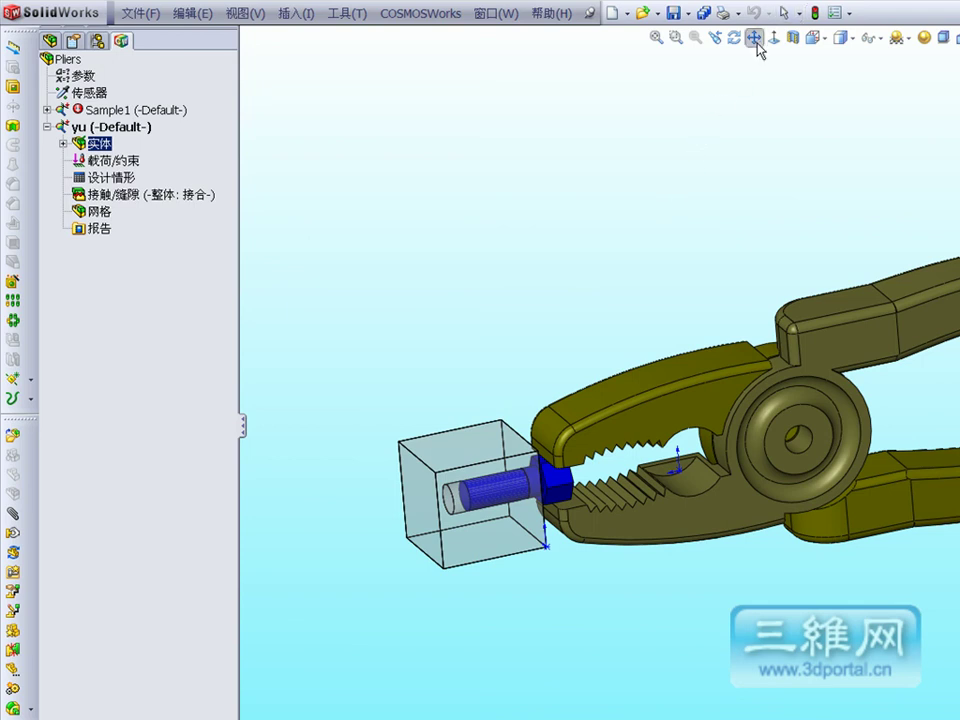
Pan the model and select the split faces on the pliers handles.
left_click(754, 40)
left_click_drag(814, 138, 761, 118)
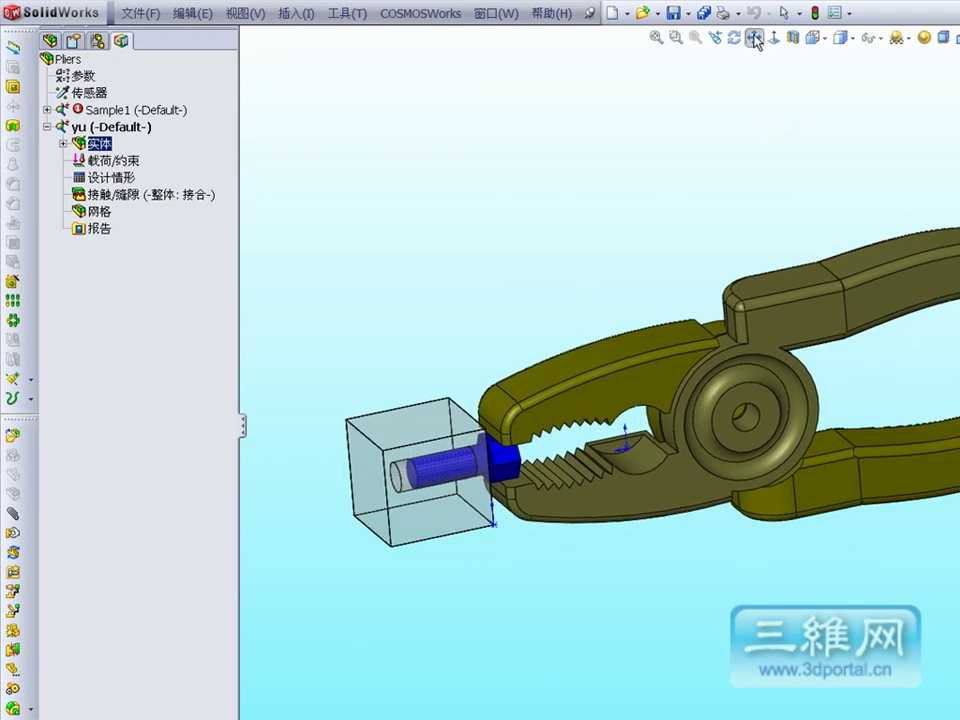
key("Escape")
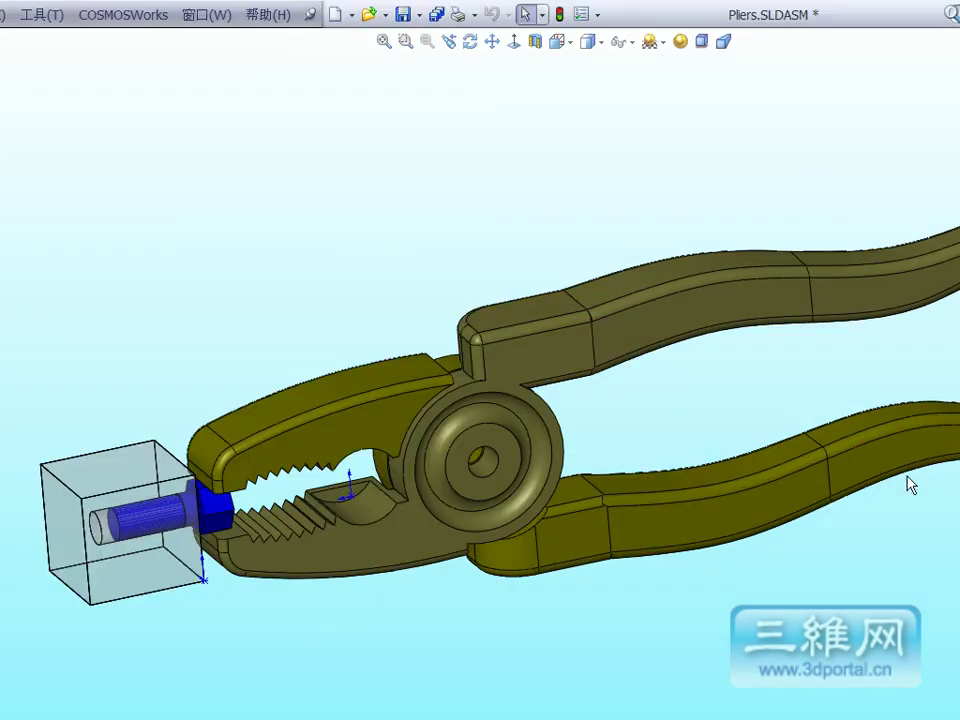
left_click(905, 258)
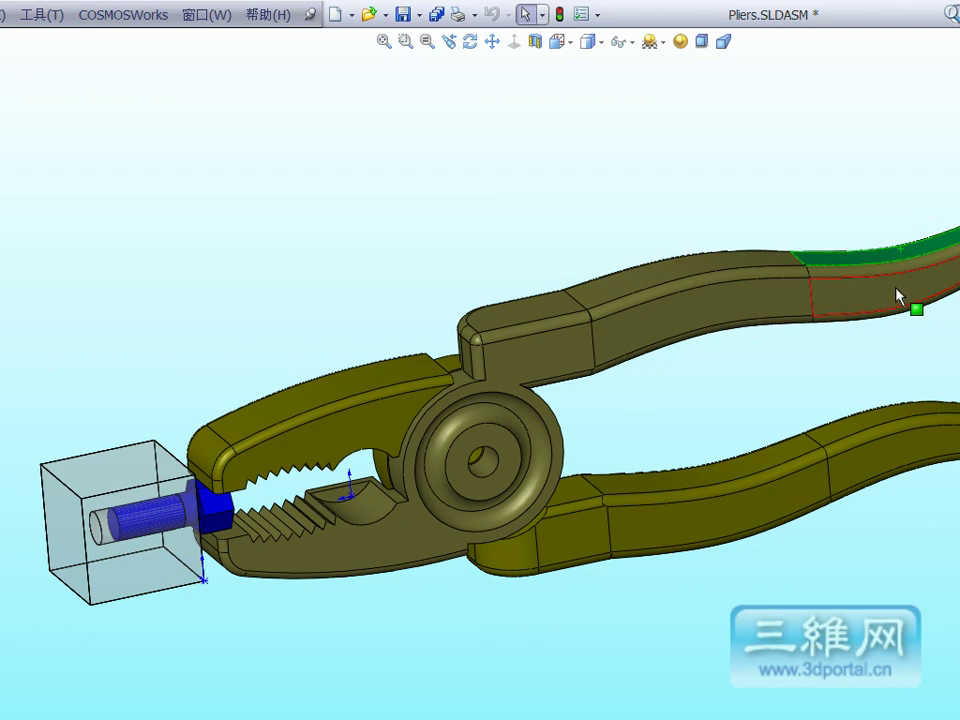
left_click(895, 288)
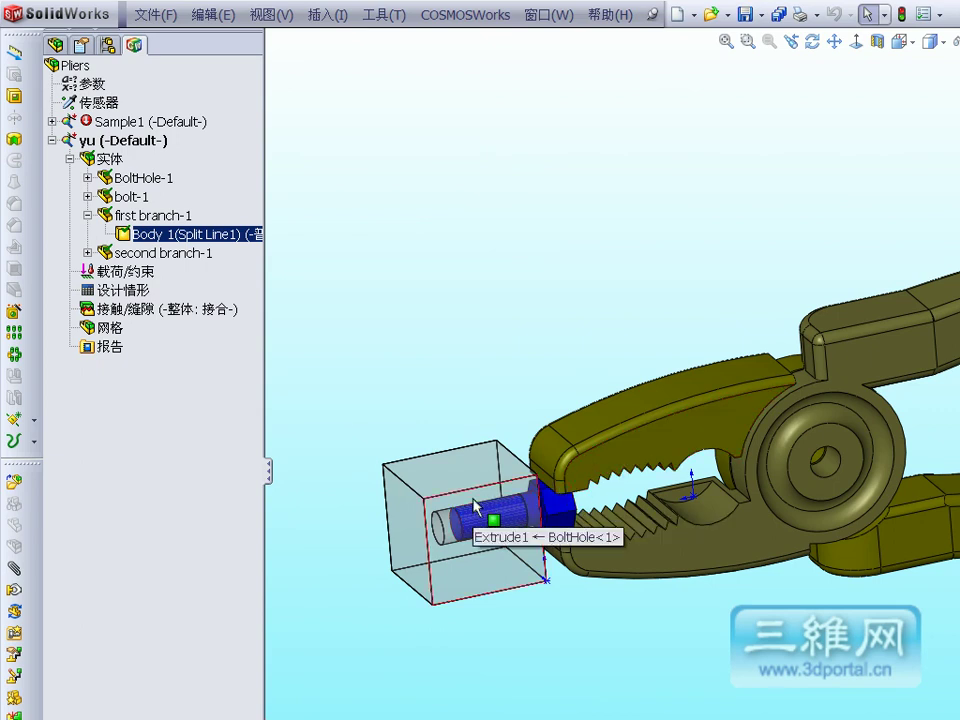
Highlight first branch, second branch and BoltHole in the design tree, then return to the study tree.
left_click(56, 45)
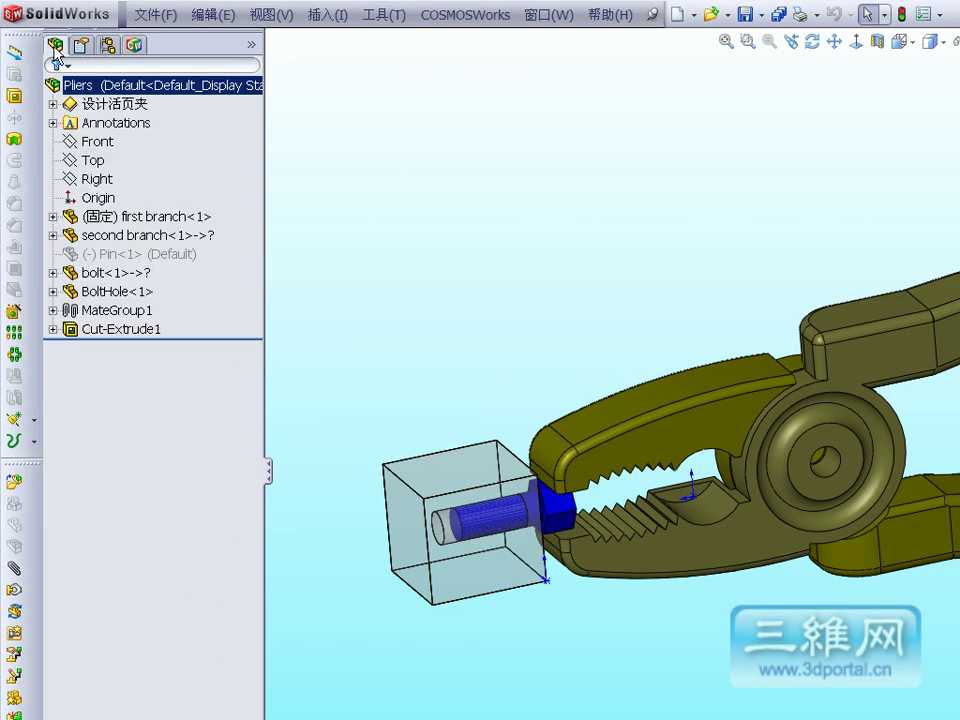
left_click(137, 220)
left_click(137, 235)
left_click(112, 292)
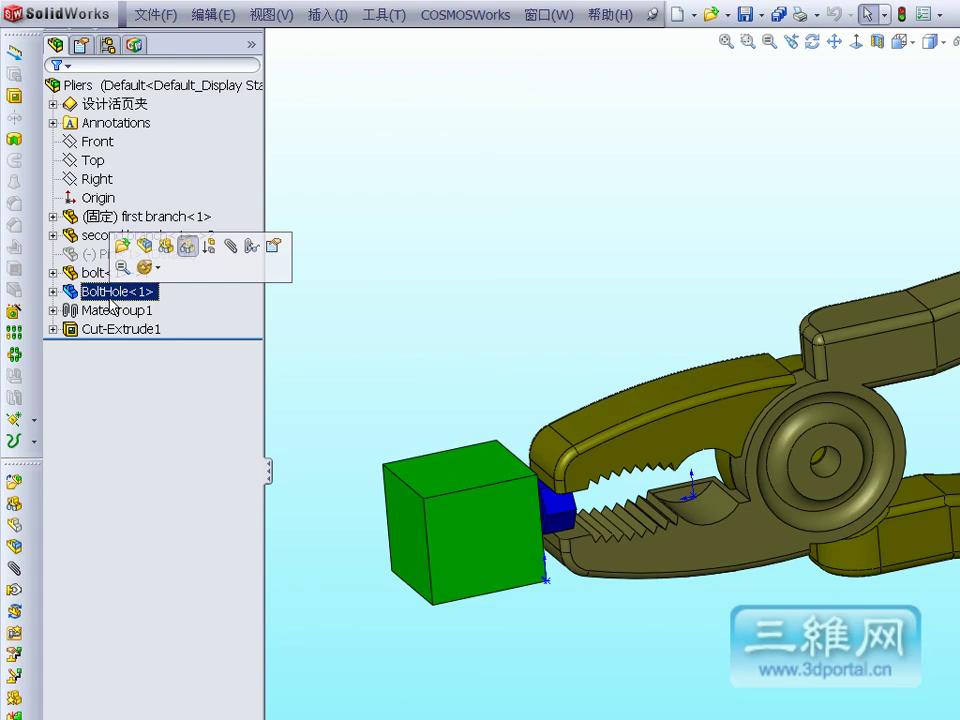
left_click(597, 178)
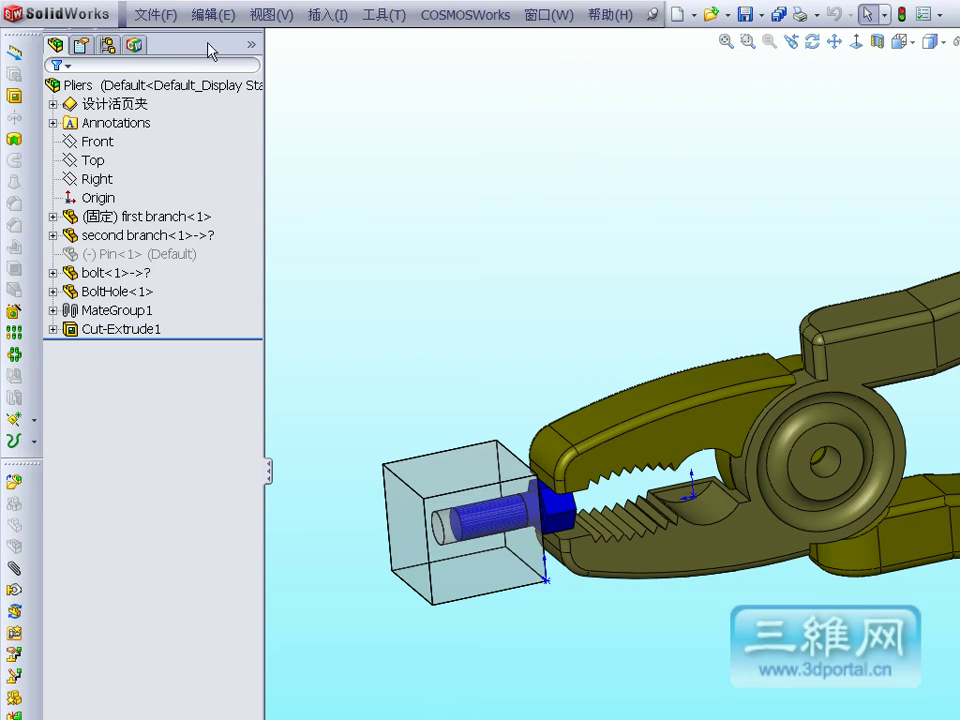
left_click(134, 44)
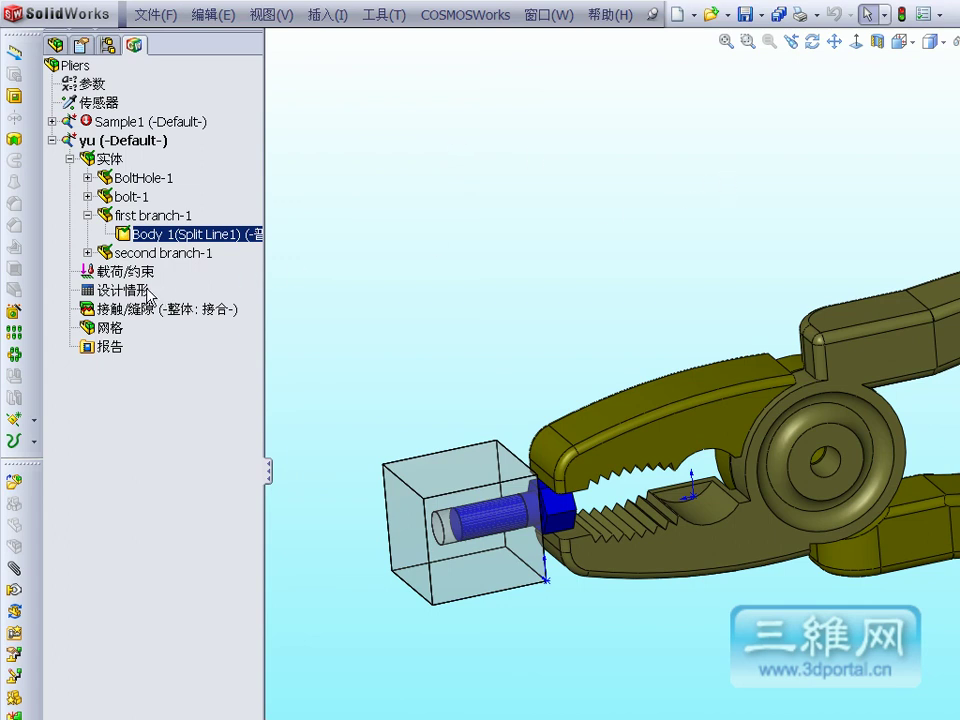
Add a 固定 (fixed) restraint on the BoltHole block's left face.
right_click(124, 277)
left_click(165, 329)
left_click(405, 537)
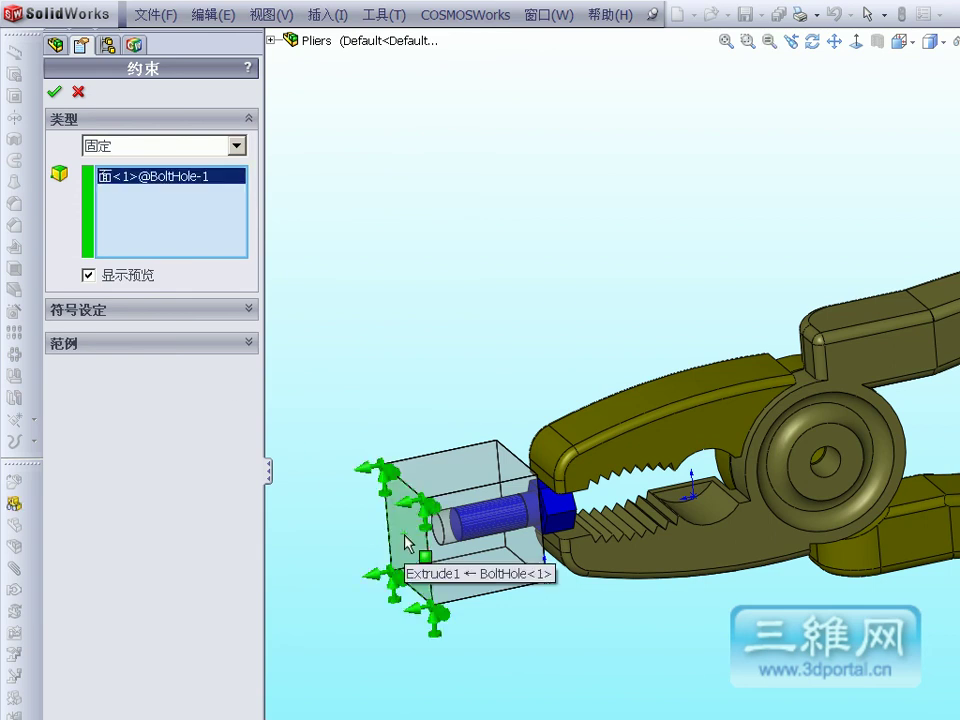
left_click(54, 91)
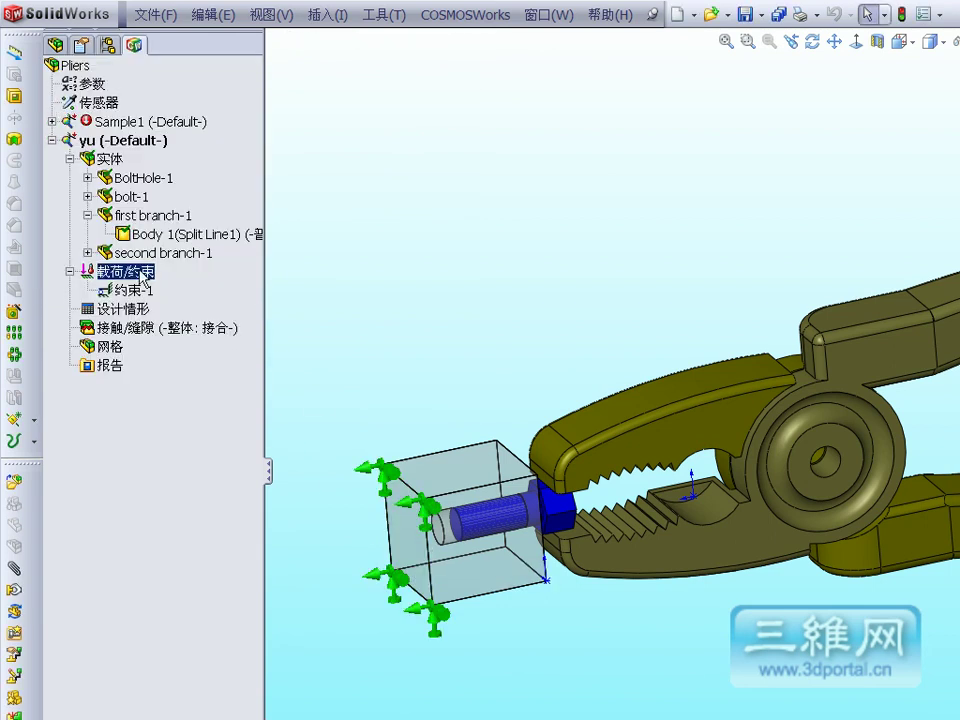
right_click(140, 272)
Apply a 40 N normal force to the split faces on the upper and lower handles.
left_click(193, 366)
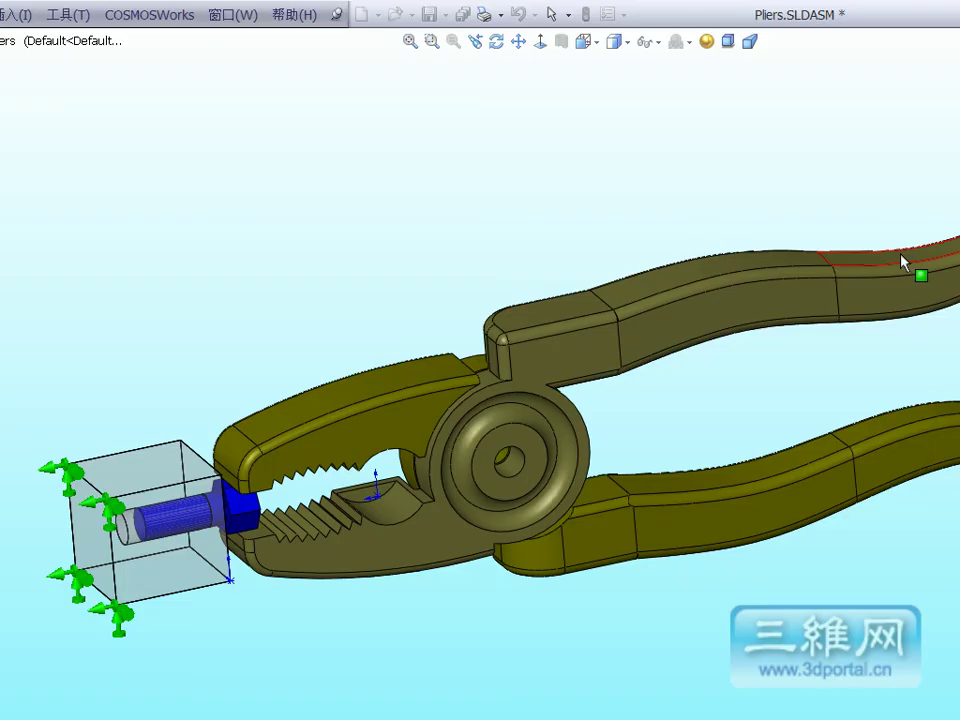
left_click(812, 196)
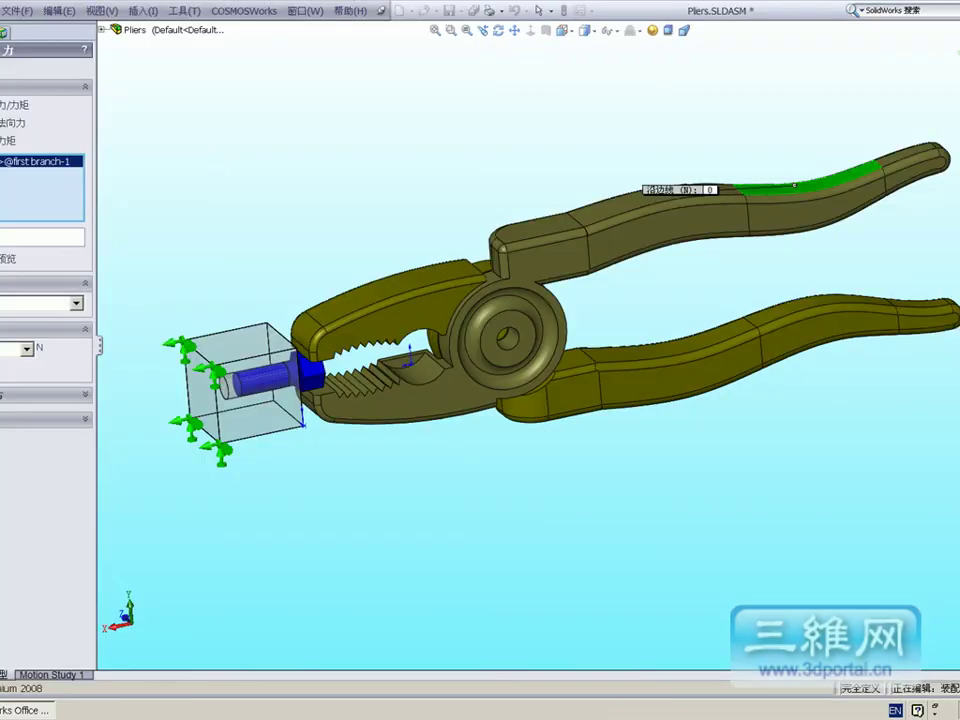
type("1")
left_click(498, 30)
left_click_drag(531, 101, 537, 45)
key("Escape")
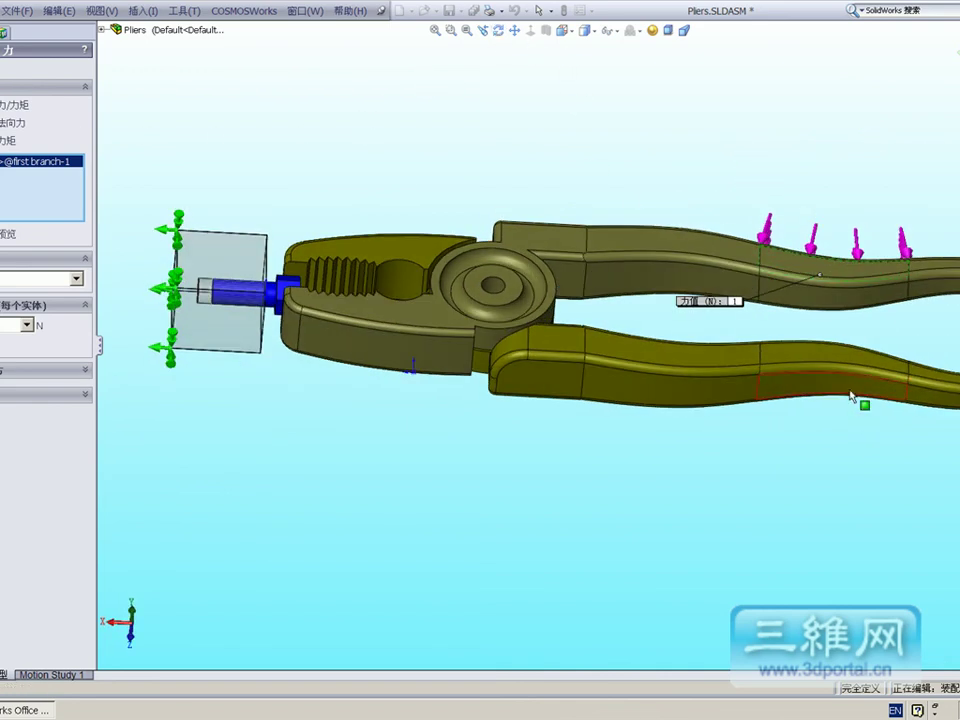
left_click(851, 397)
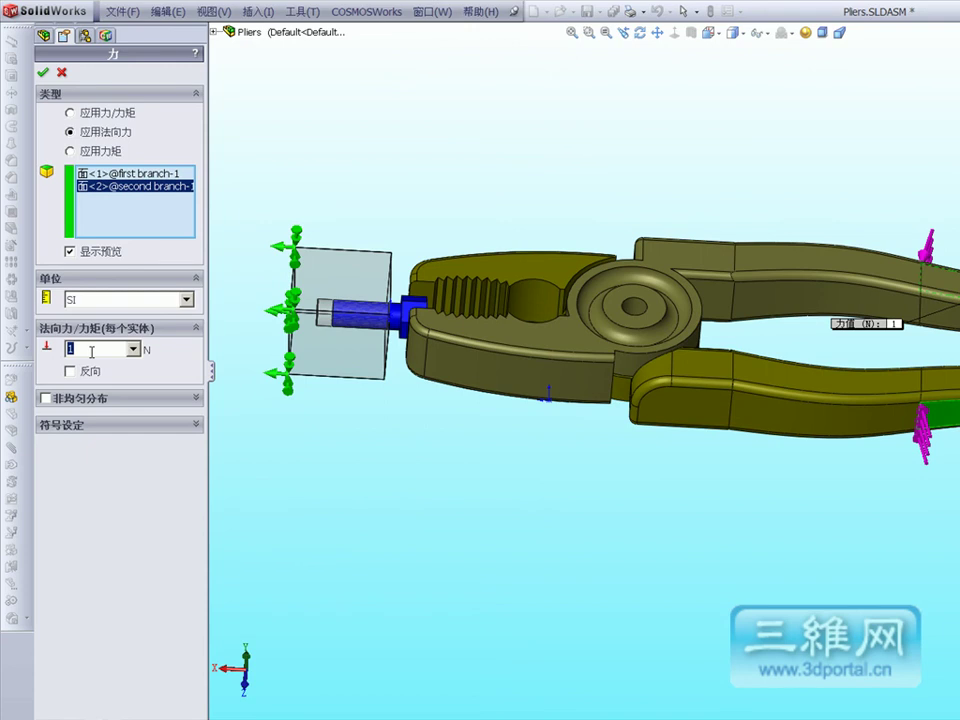
type("40")
left_click(43, 72)
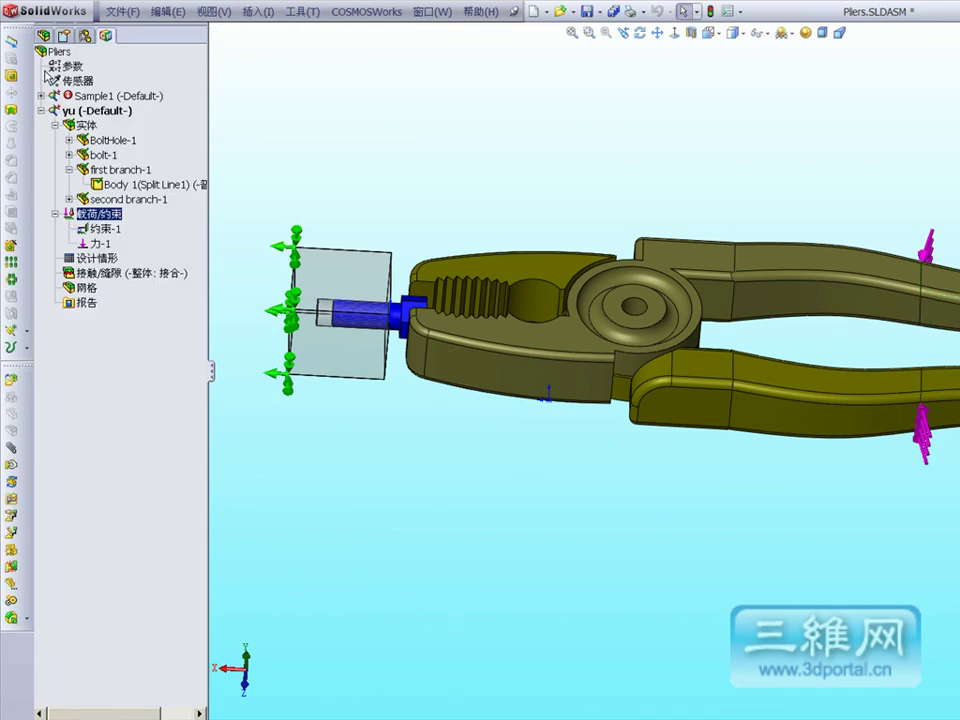
Start a new normal force and select a face on the first branch handle.
left_click(640, 32)
mouse_move(850, 235)
left_mouse_down()
mouse_move(870, 228)
mouse_move(785, 365)
left_mouse_up()
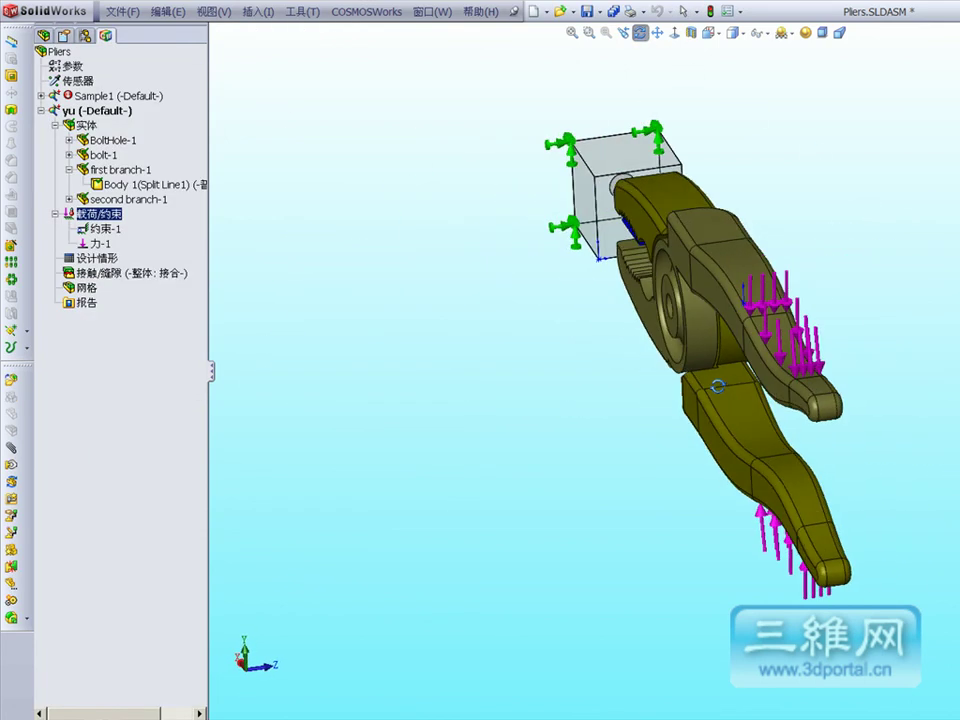
right_click(117, 214)
left_click(154, 290)
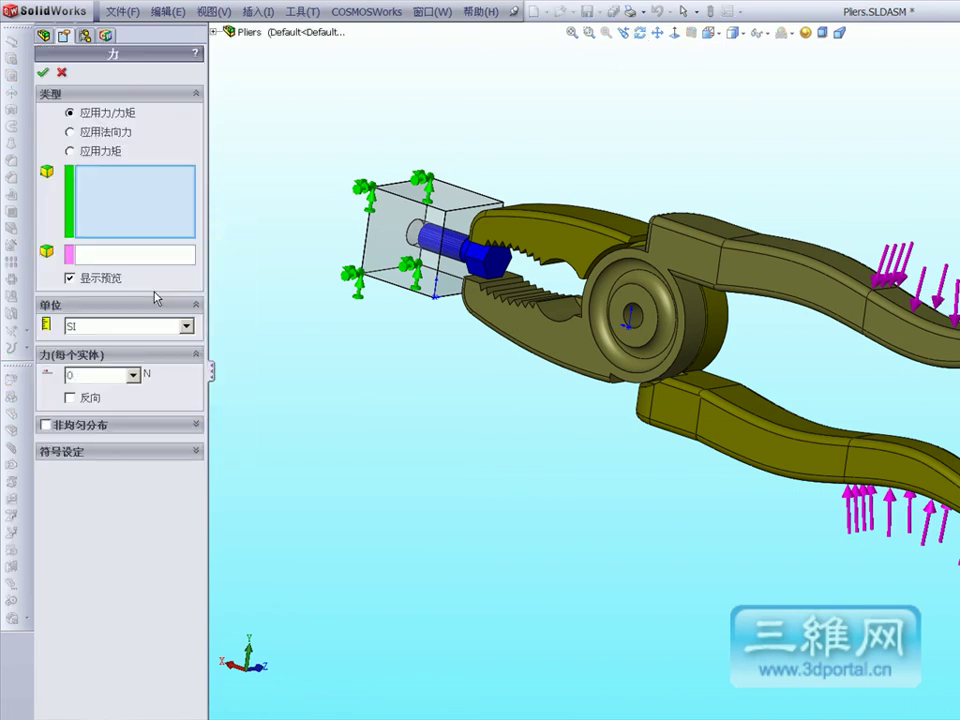
left_click(104, 137)
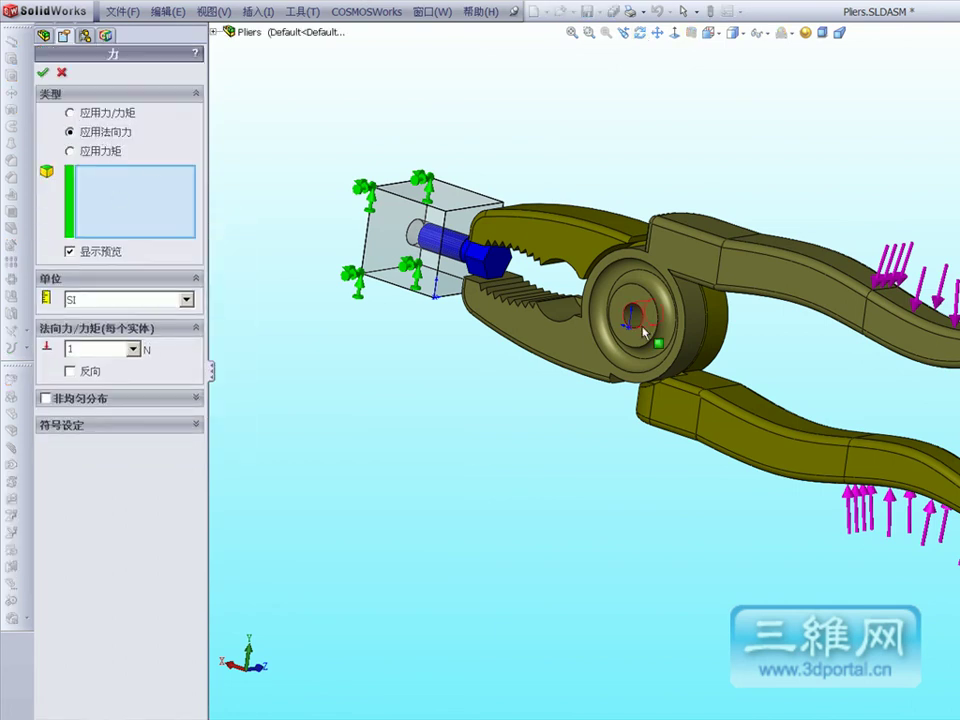
left_click(915, 343)
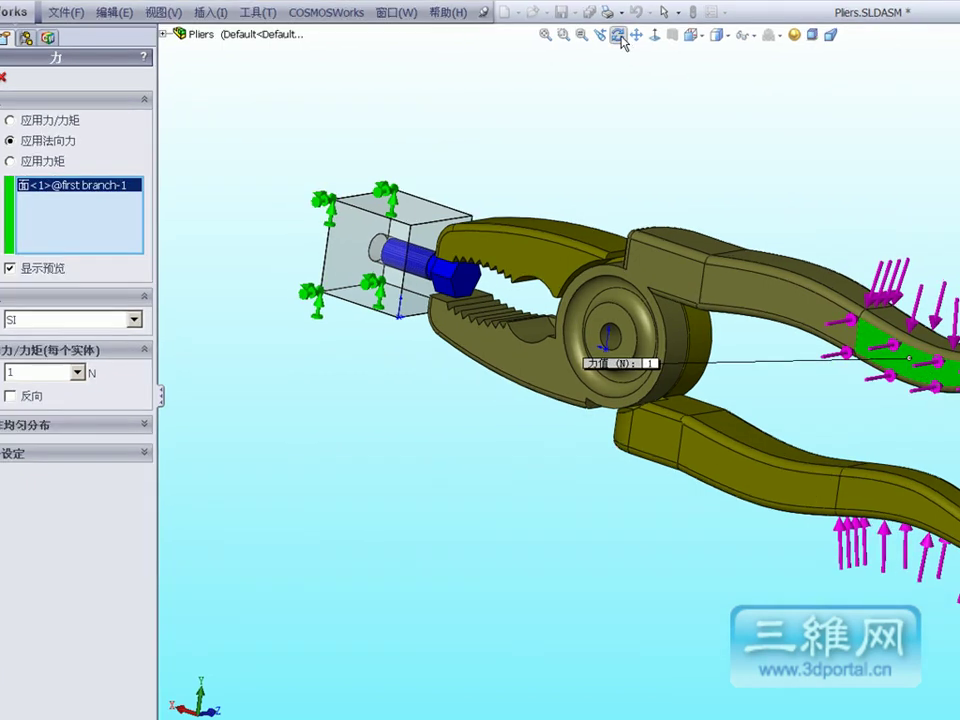
Add a face on the second branch handle and set the force to 20 N.
left_click_drag(620, 138, 677, 154)
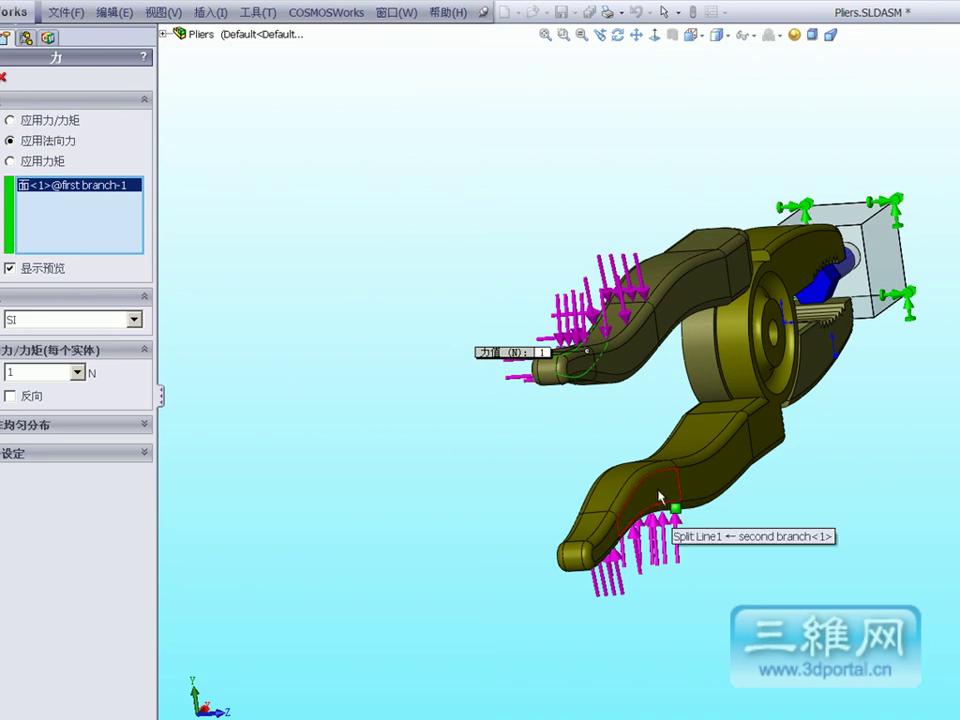
left_click(618, 34)
mouse_move(673, 123)
left_mouse_down()
mouse_move(780, 148)
mouse_move(613, 148)
left_mouse_up()
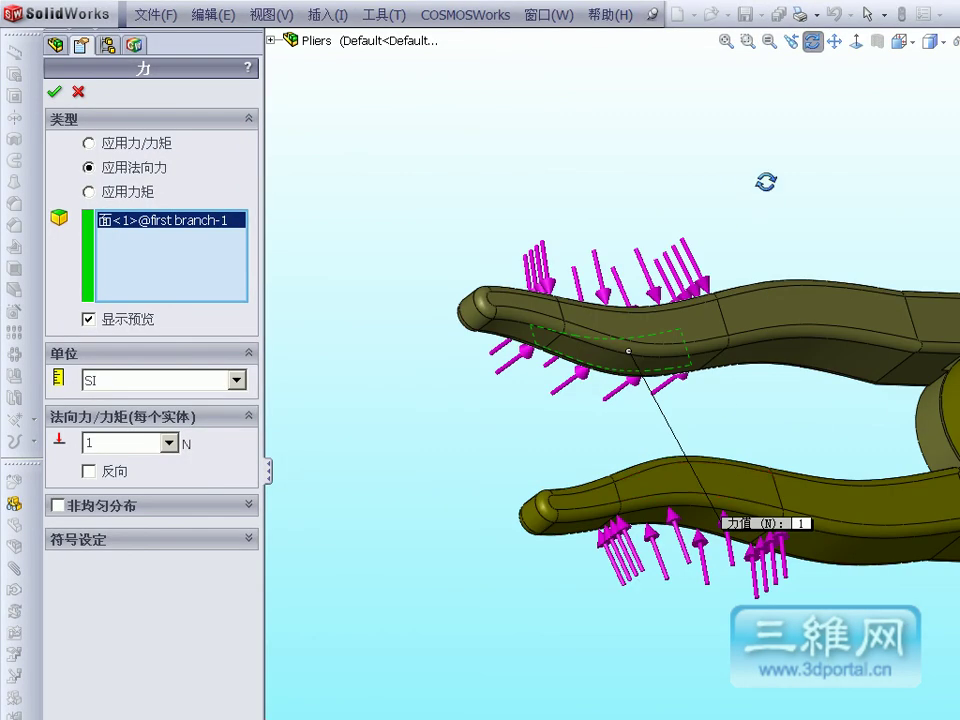
left_click(812, 41)
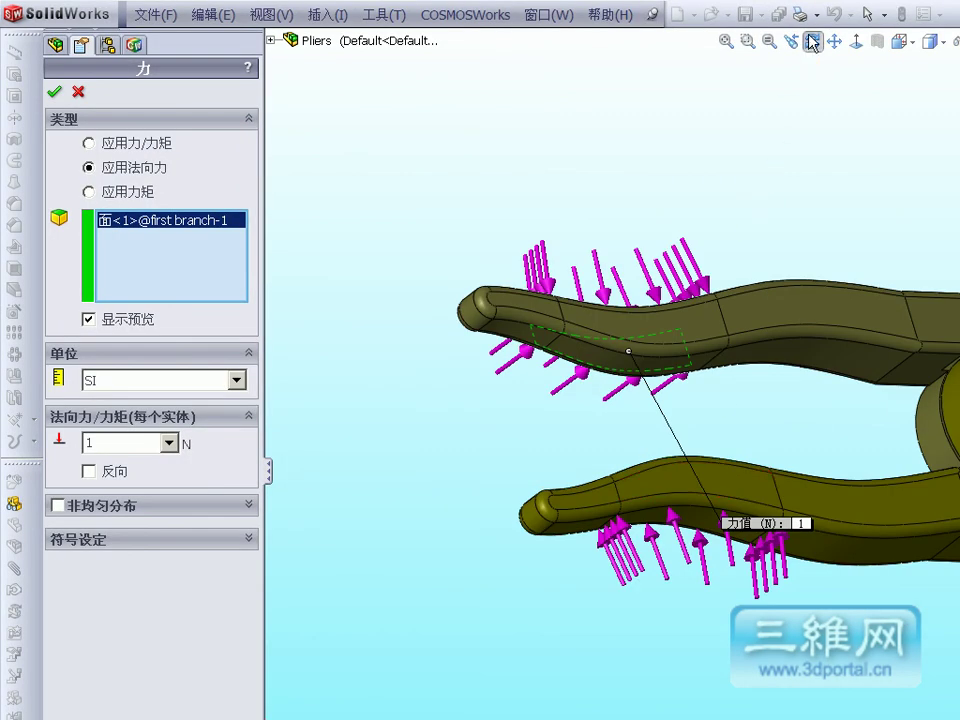
left_click(735, 481)
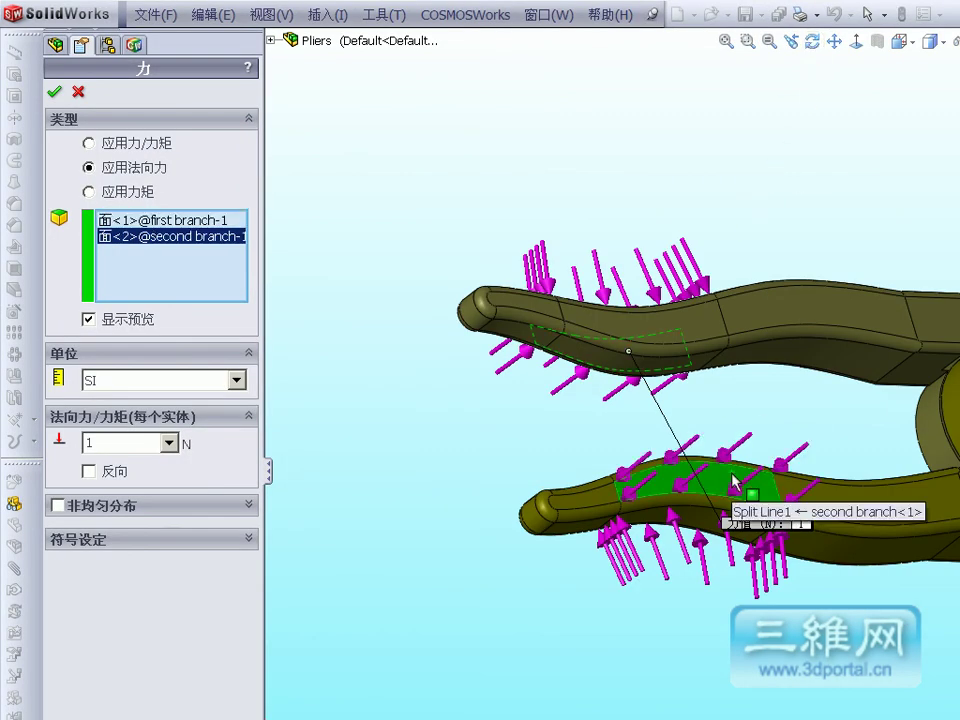
double_click(86, 443)
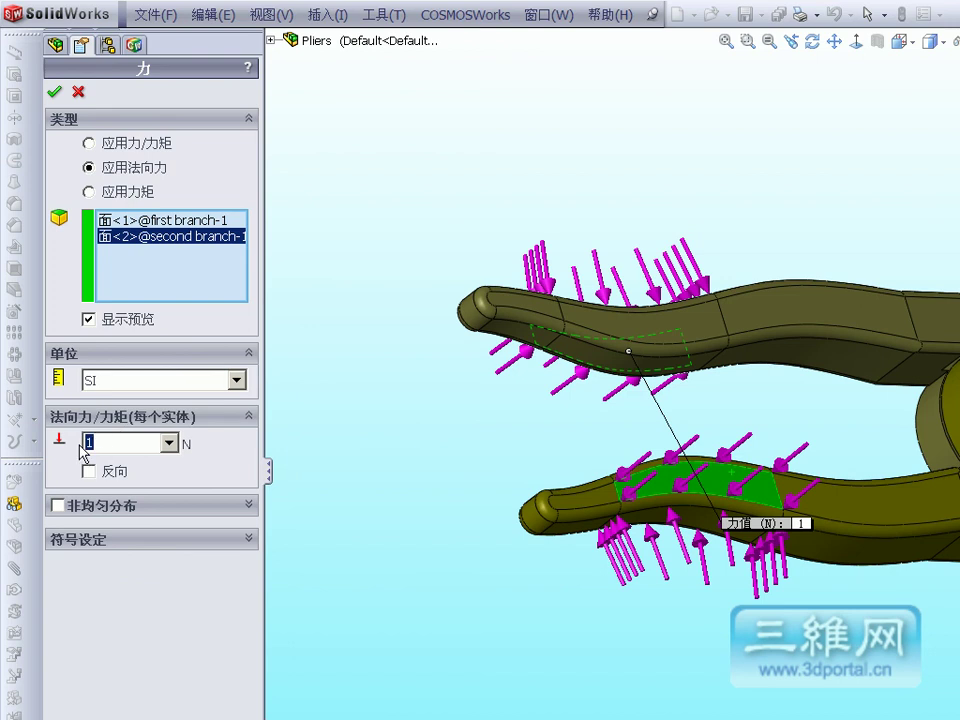
type("20")
left_click(812, 41)
left_click_drag(810, 208, 840, 307)
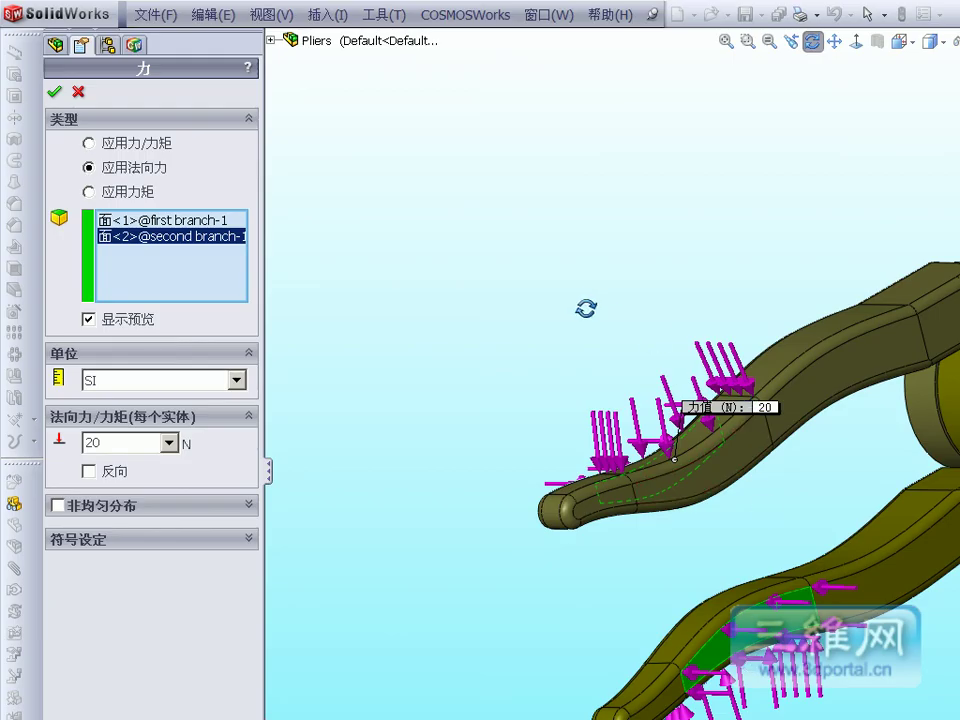
mouse_move(607, 303)
left_mouse_down()
mouse_move(807, 300)
mouse_move(808, 366)
left_mouse_up()
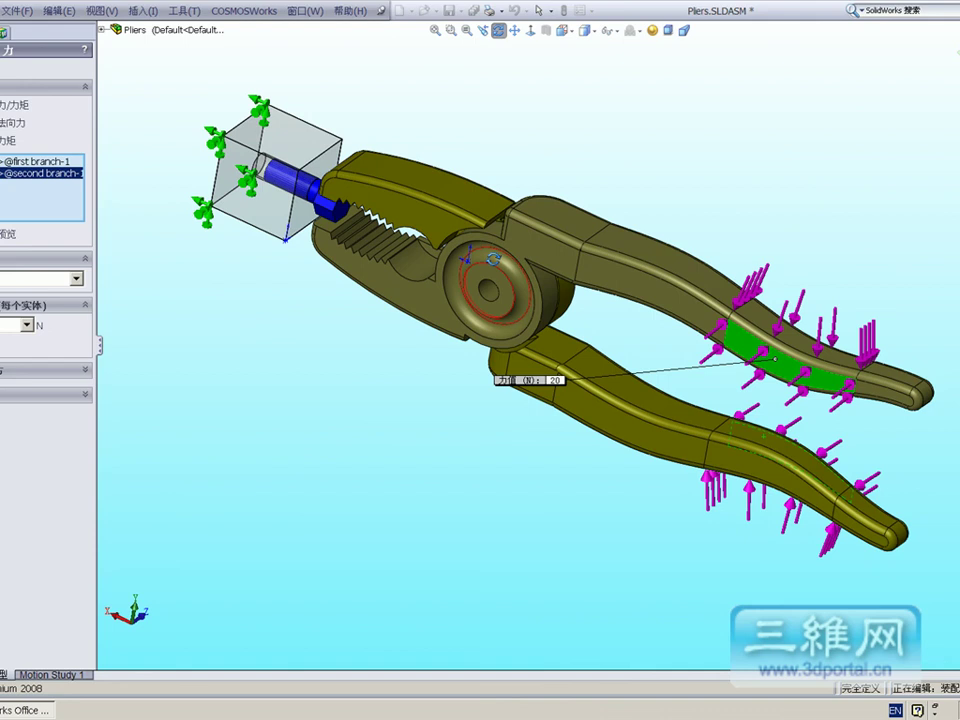
mouse_move(493, 259)
left_mouse_down()
mouse_move(493, 420)
mouse_move(454, 407)
left_mouse_up()
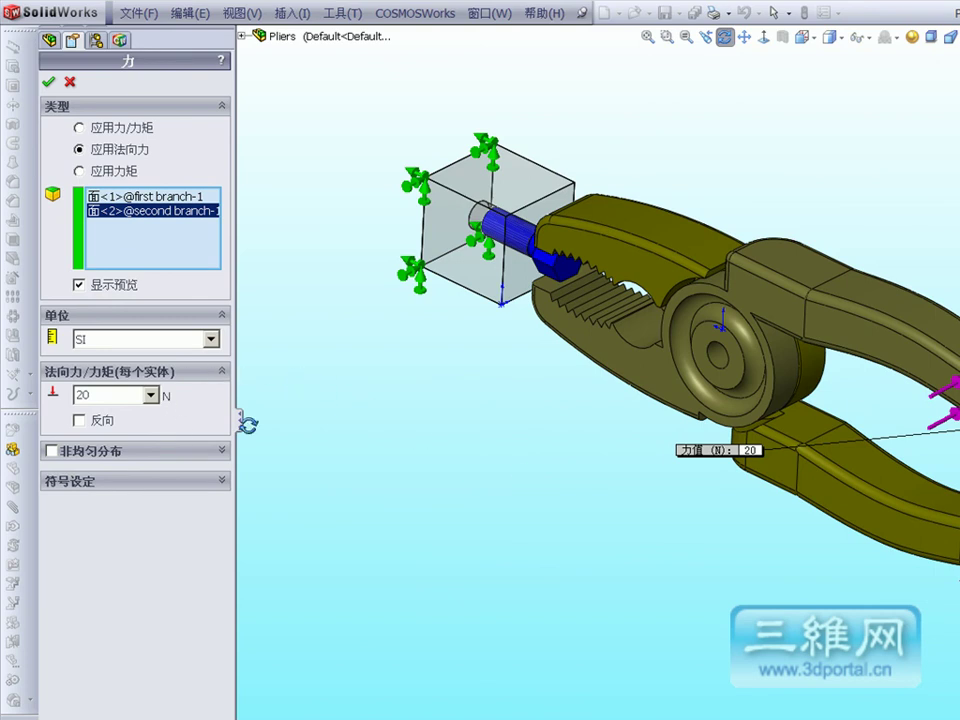
Confirm the 20 N force as 力-2 and orbit the view toward the jaws and bolt.
left_click(49, 84)
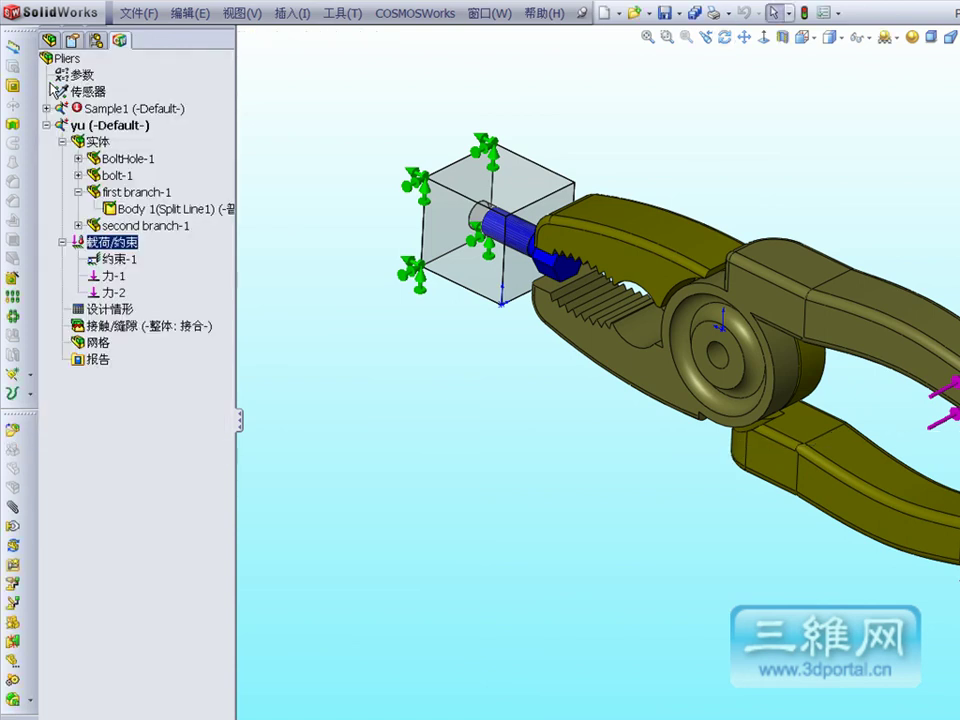
left_click(724, 37)
mouse_move(780, 156)
left_mouse_down()
mouse_move(874, 189)
mouse_move(842, 195)
mouse_move(876, 165)
left_mouse_up()
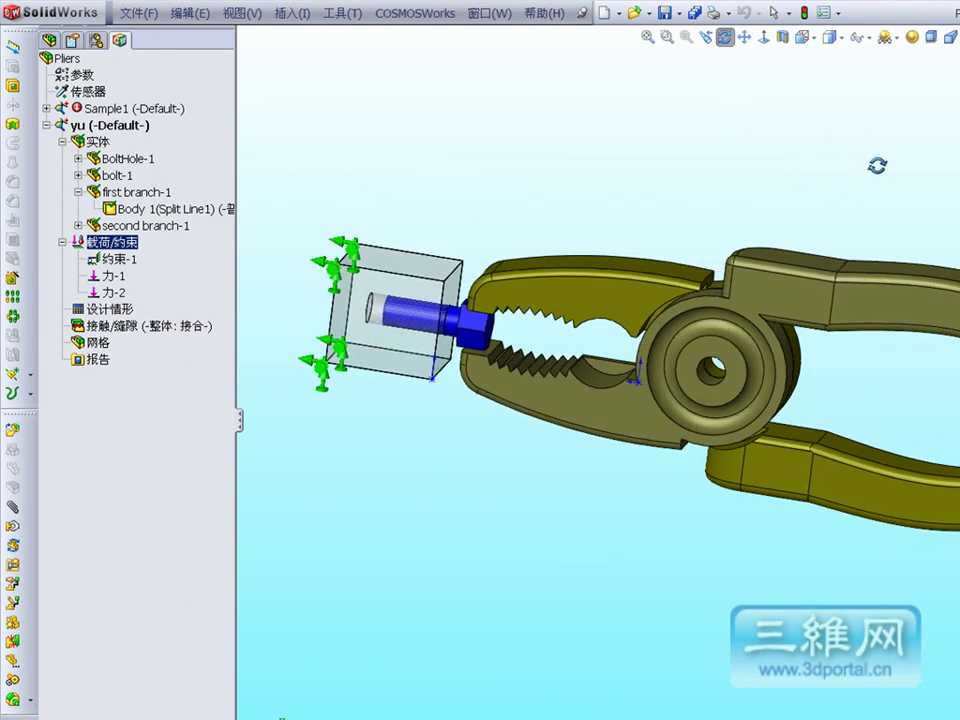
left_click(725, 38)
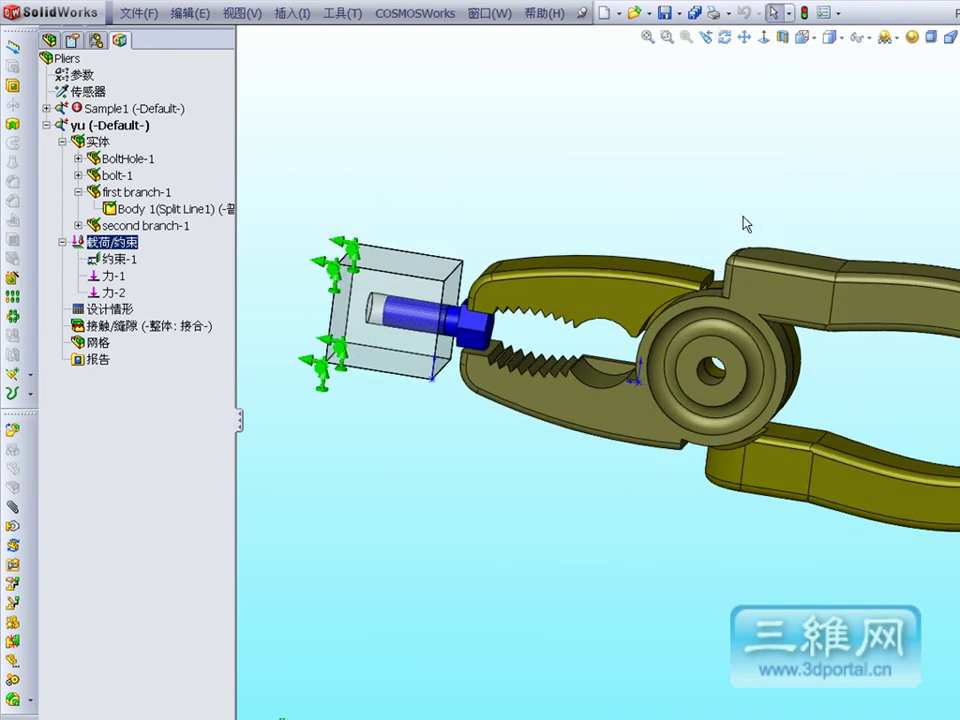
Start a new connector and set its type to 销钉 (pin).
right_click(129, 246)
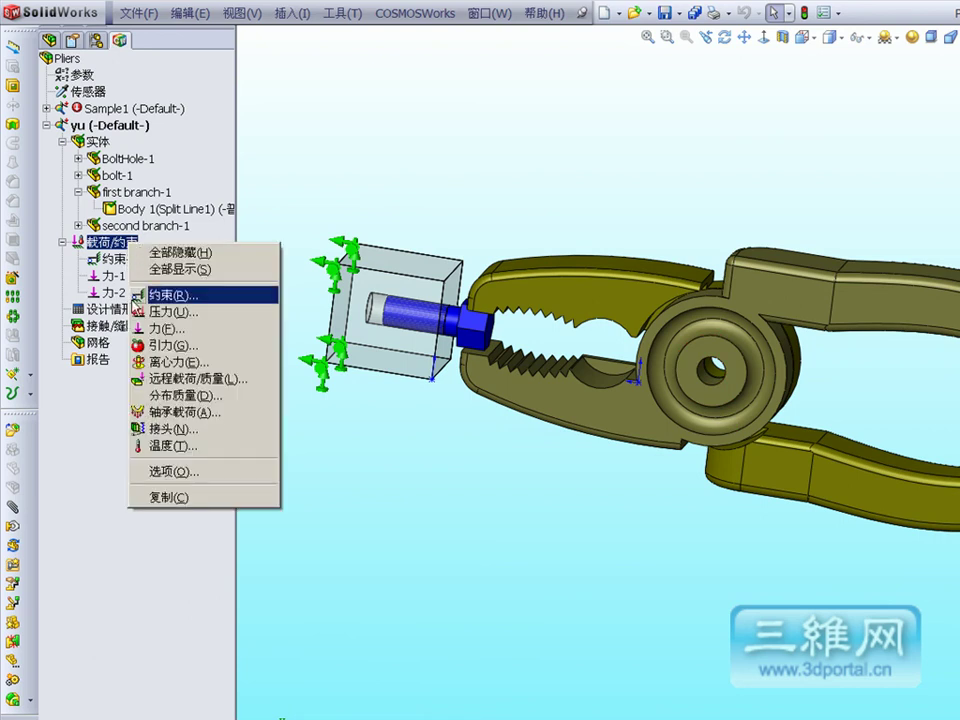
left_click(183, 430)
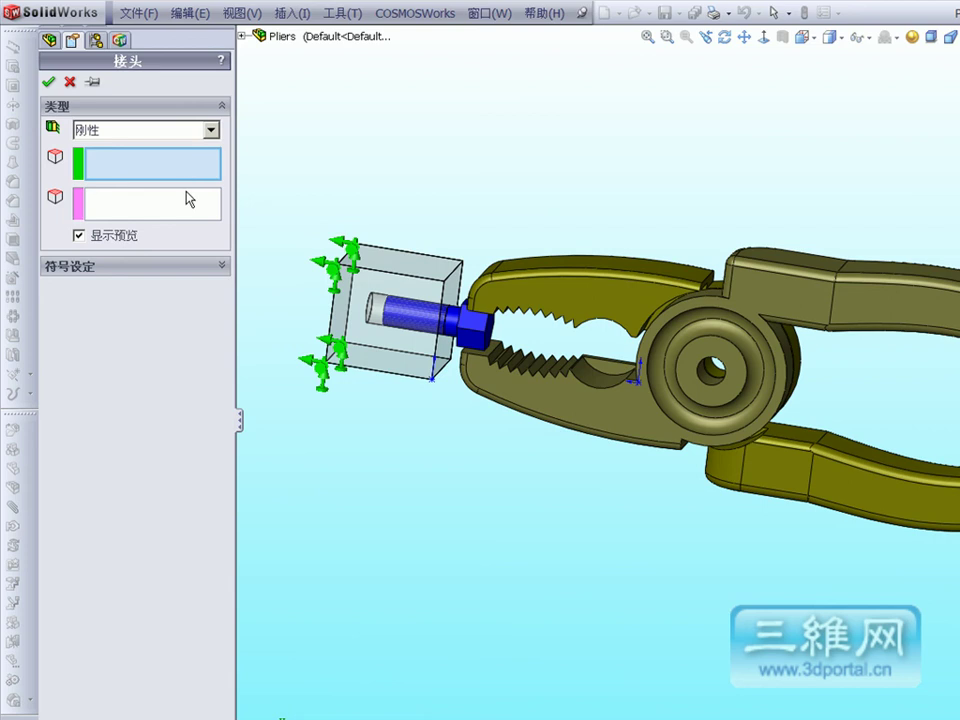
left_click(210, 130)
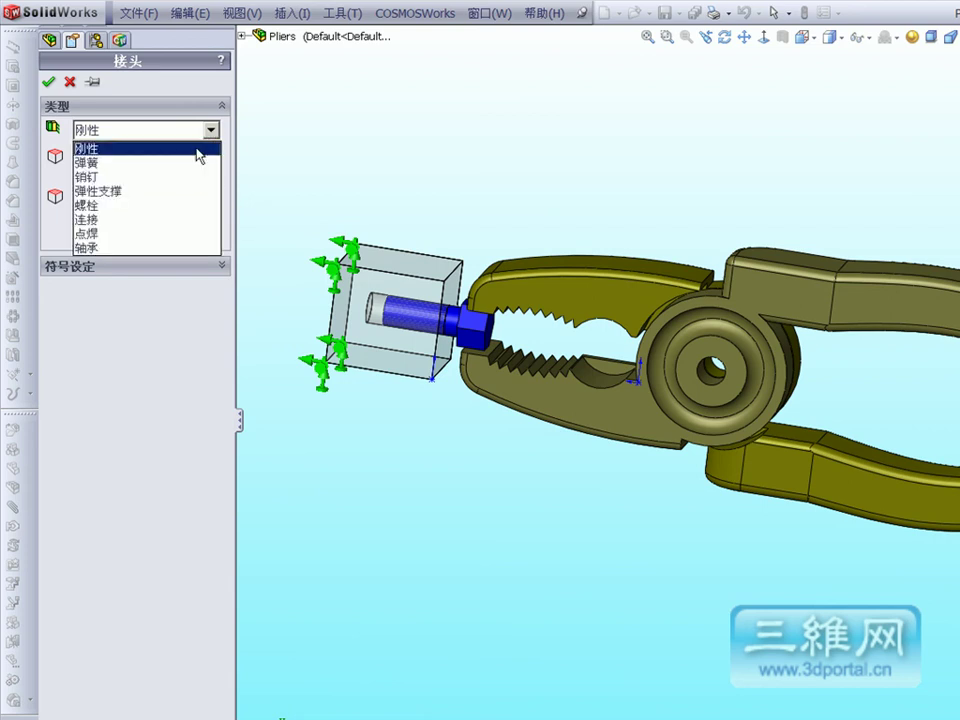
left_click(97, 177)
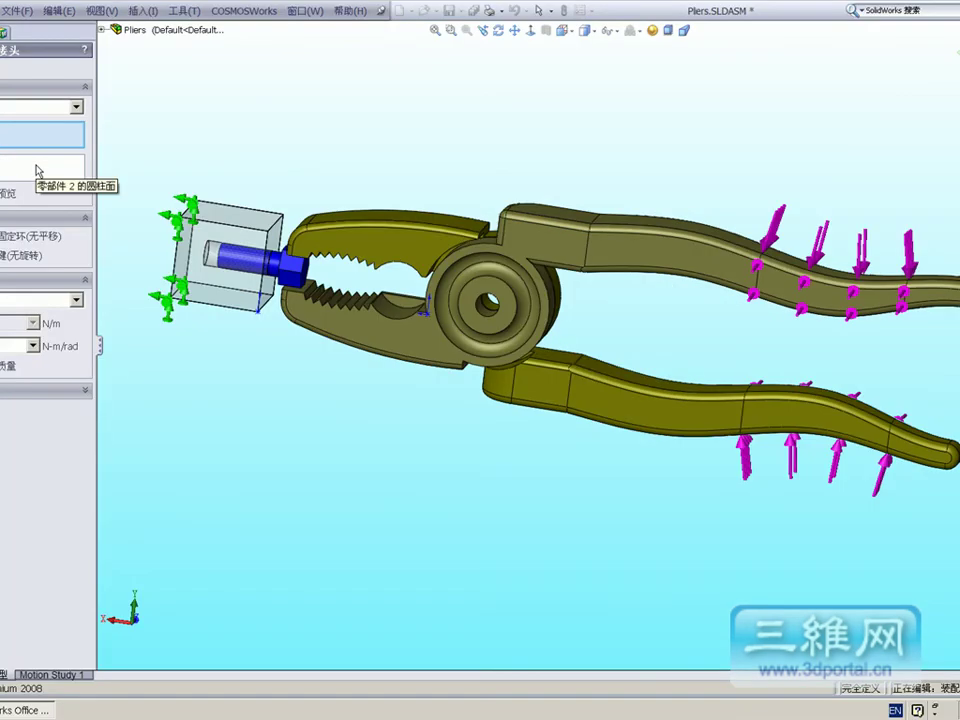
Select the pivot hole faces of second branch and first branch for the pin.
scroll(459, 206, "down", 2)
scroll(463, 206, "down", 2)
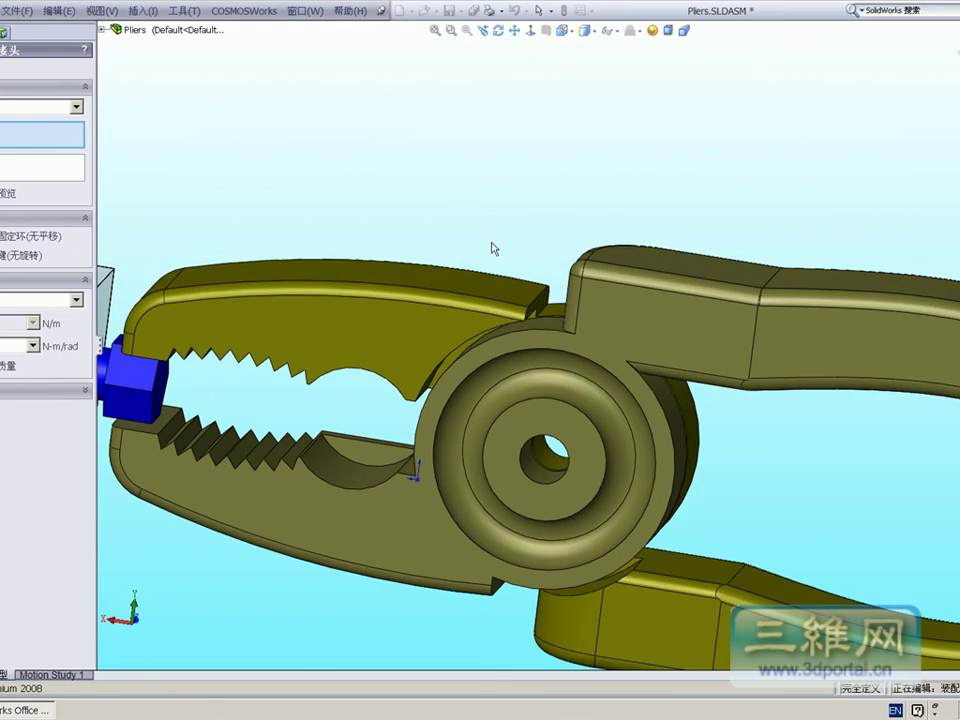
left_click(547, 458)
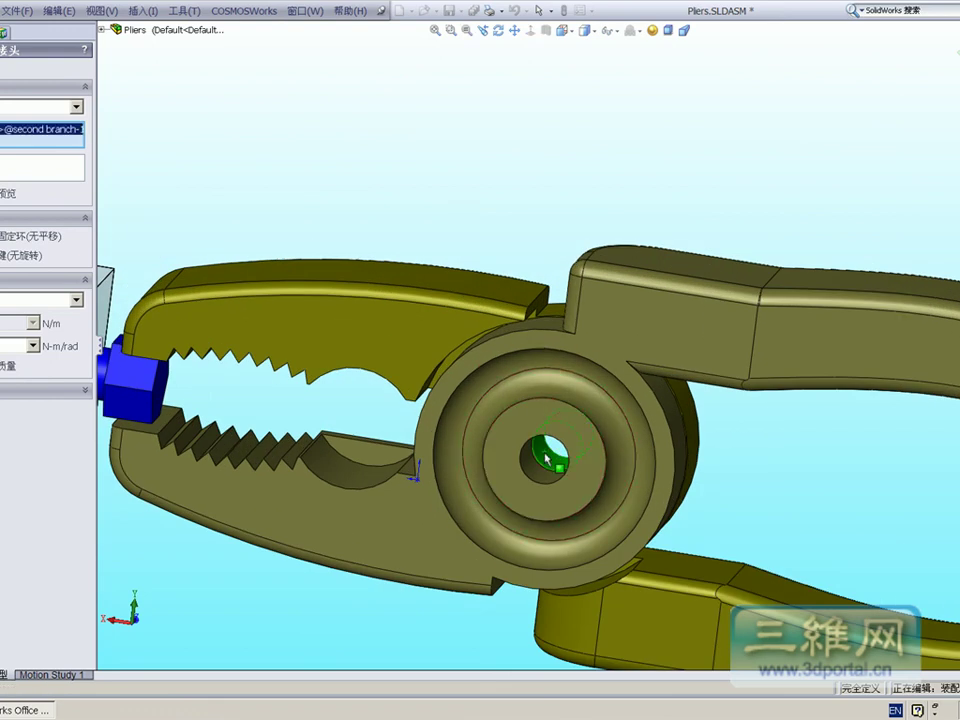
left_click(225, 234)
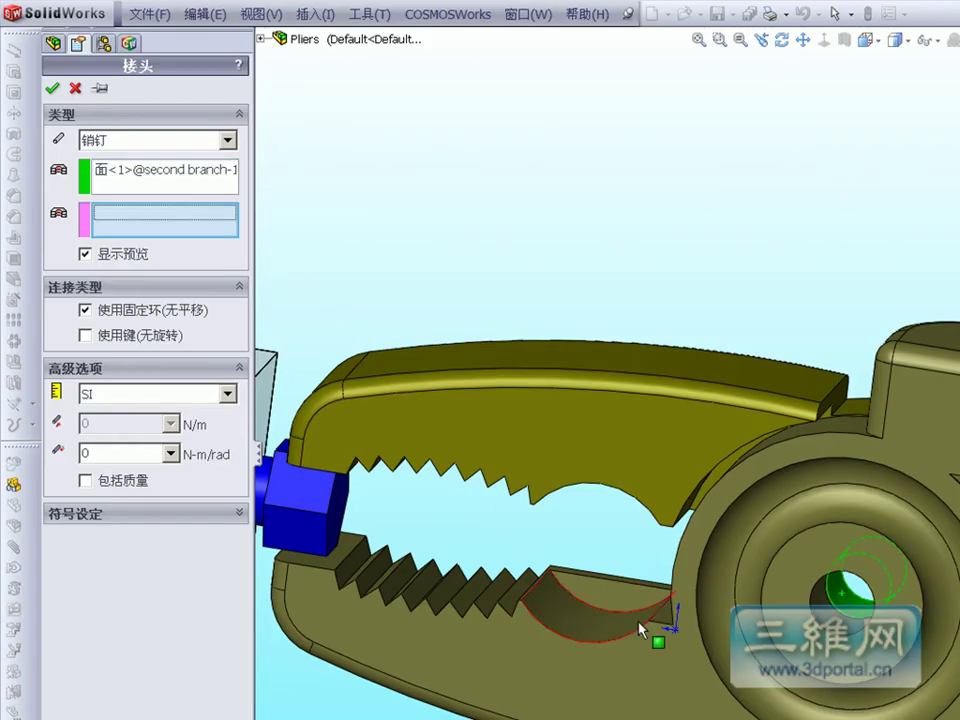
left_click(828, 639)
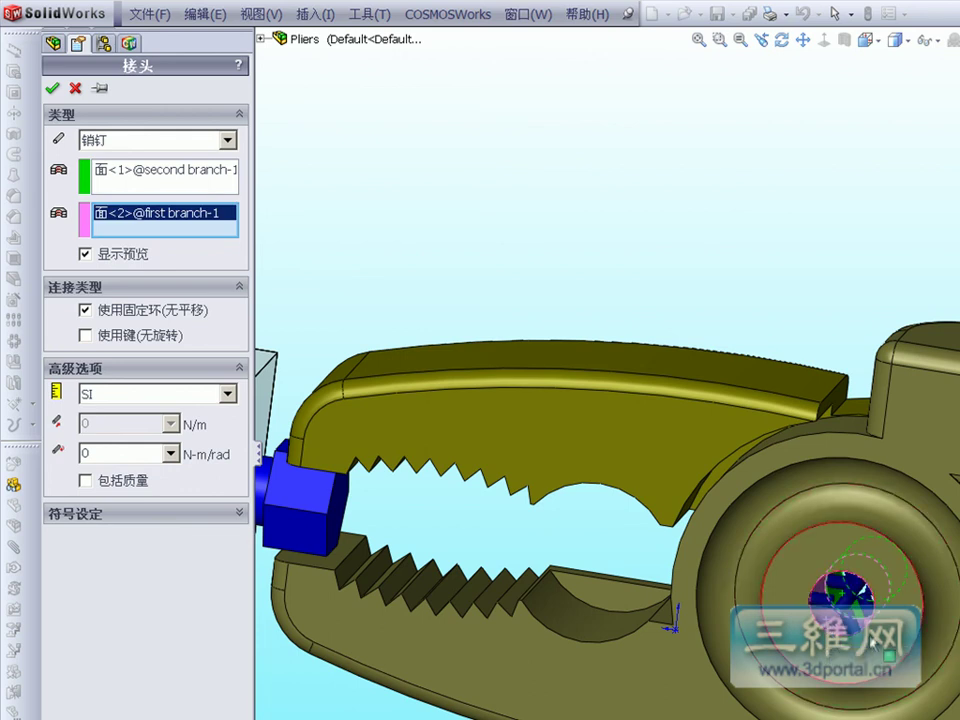
left_click(803, 40)
left_click_drag(817, 126, 838, 58)
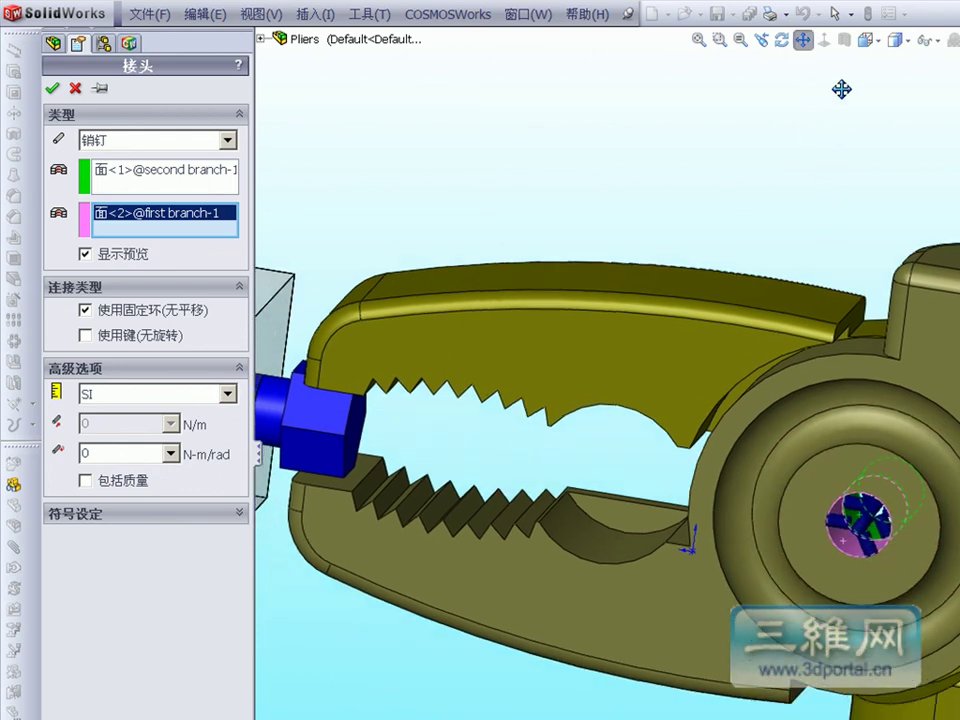
left_click(803, 42)
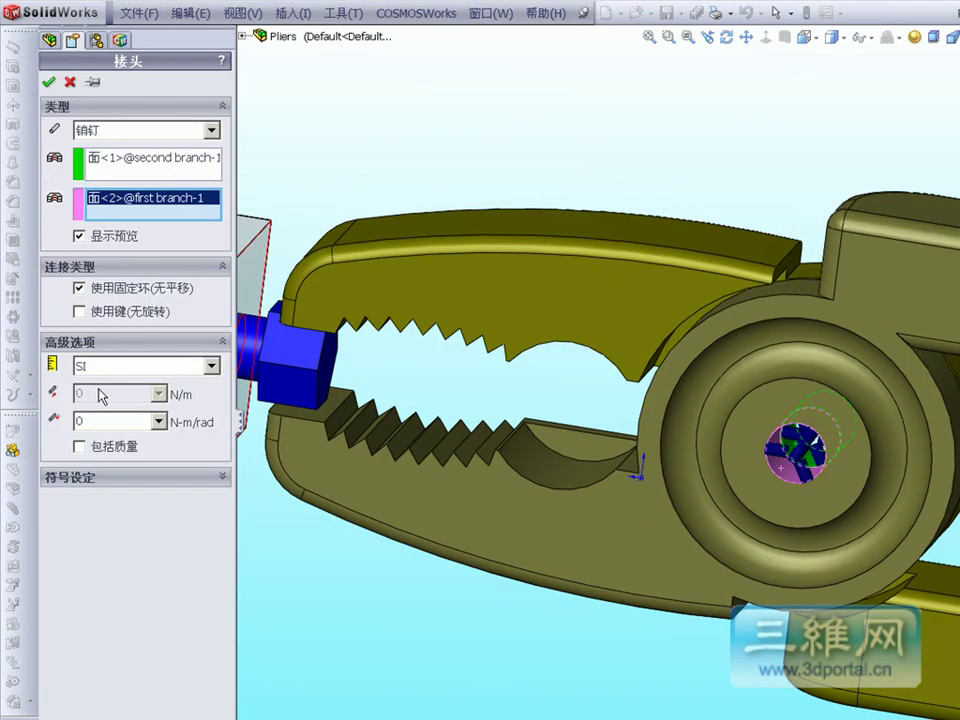
left_click(78, 421)
Confirm the pin connector 插销接头-1, then zoom in on the block and bolt.
left_click(48, 83)
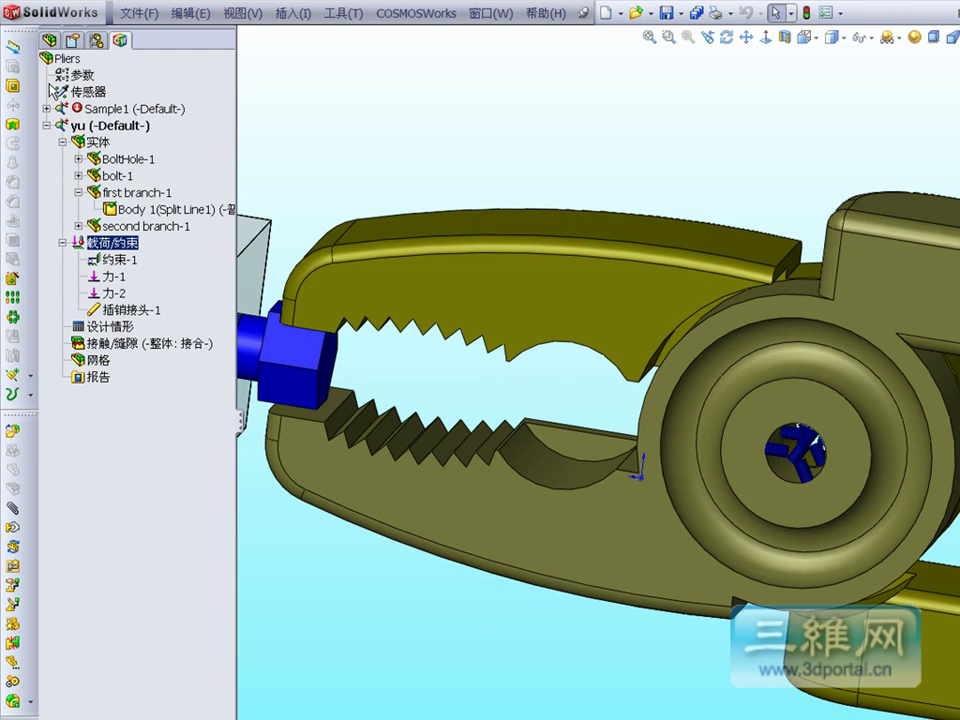
left_click(649, 37)
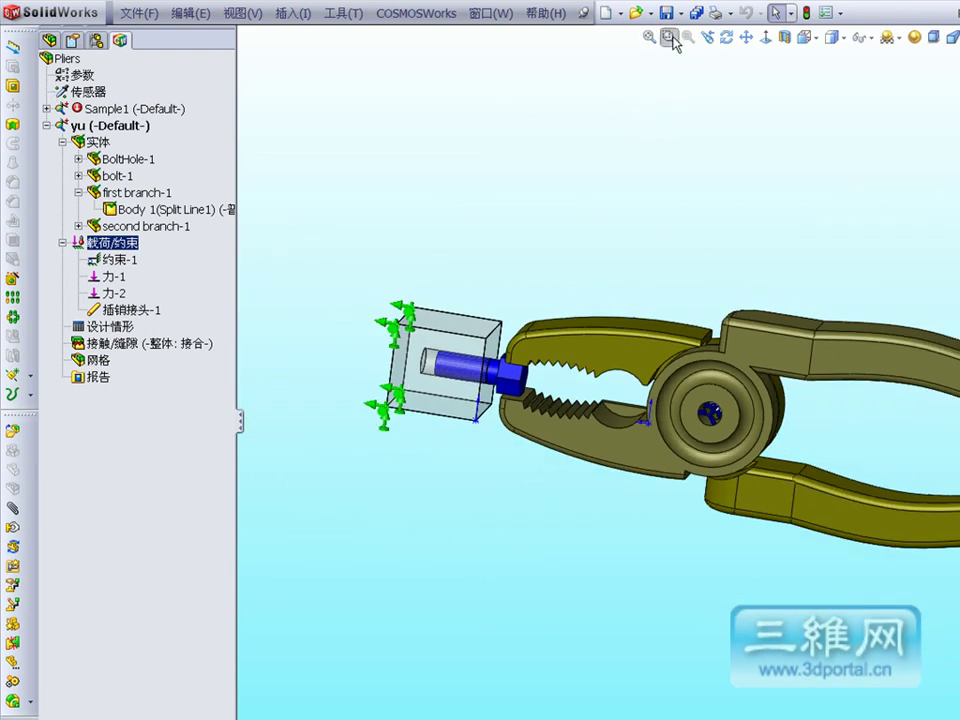
left_click(672, 40)
left_click_drag(356, 285, 515, 440)
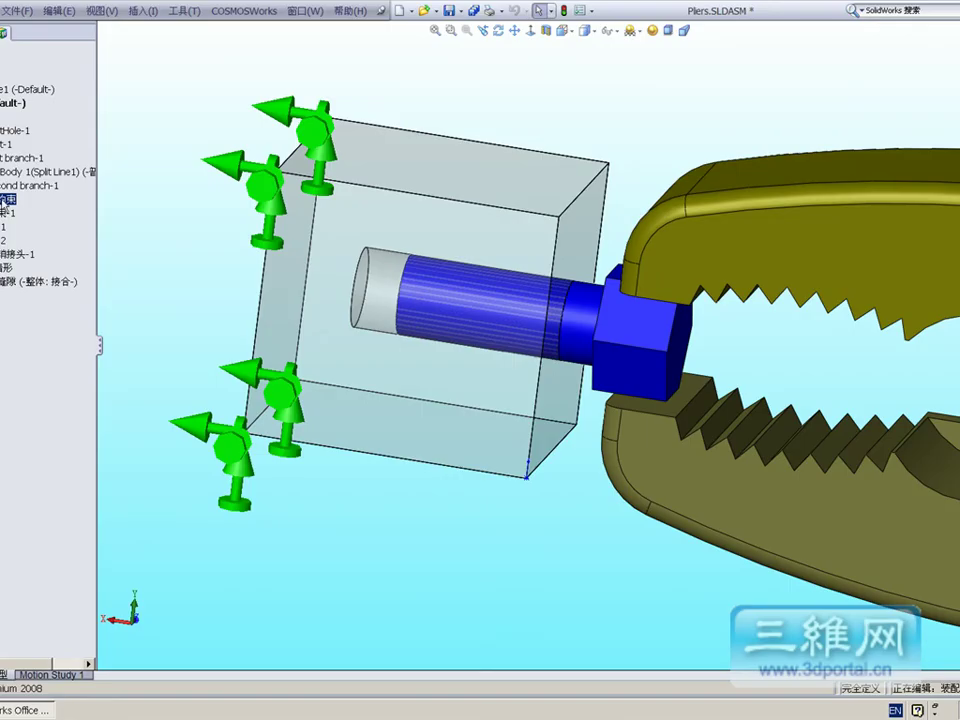
Start a Pin-type connector and pick the bolt's cylindrical face as its first entity.
right_click(3, 200)
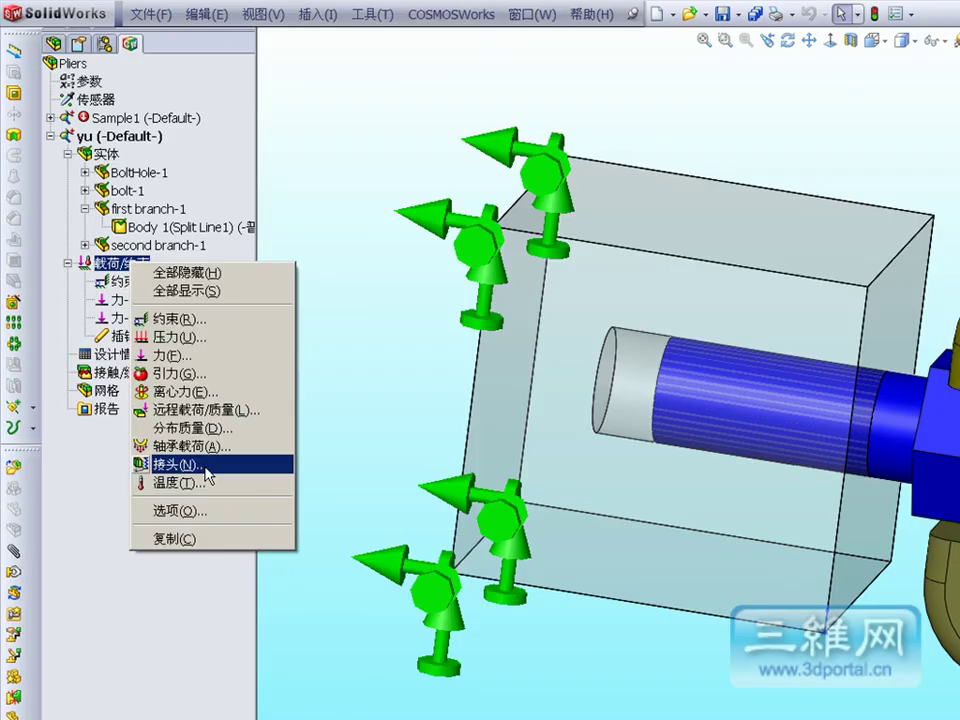
left_click(208, 476)
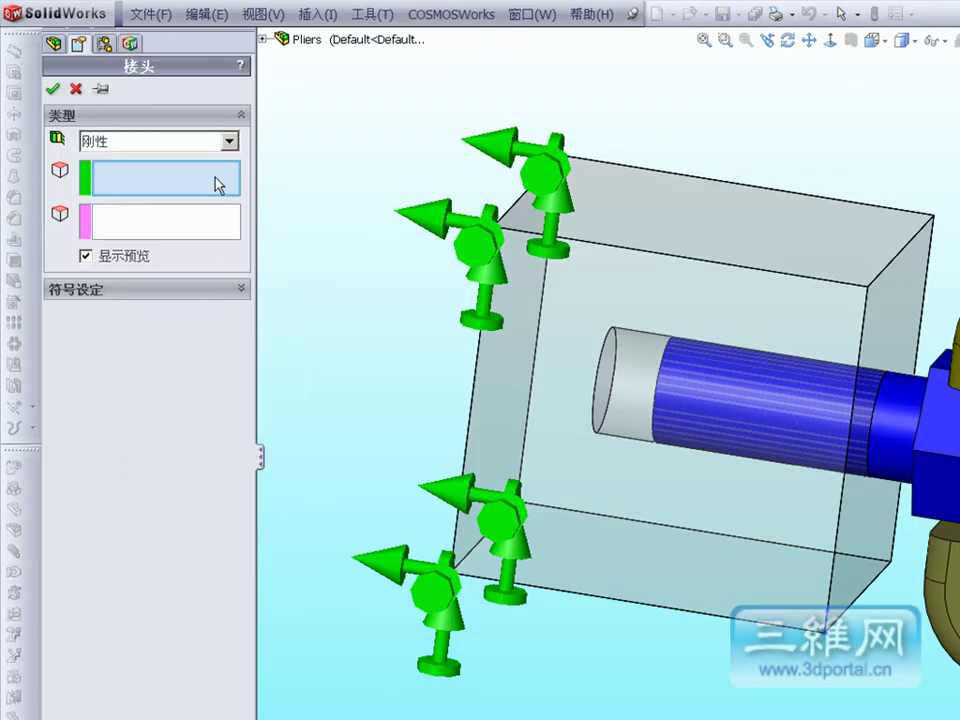
left_click(231, 145)
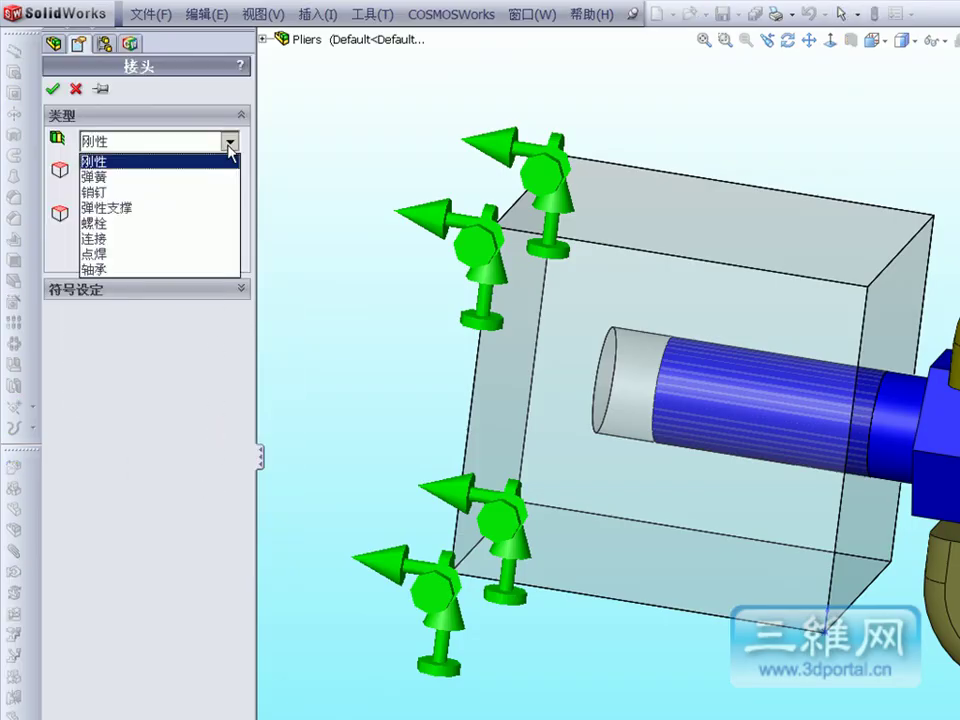
left_click(210, 192)
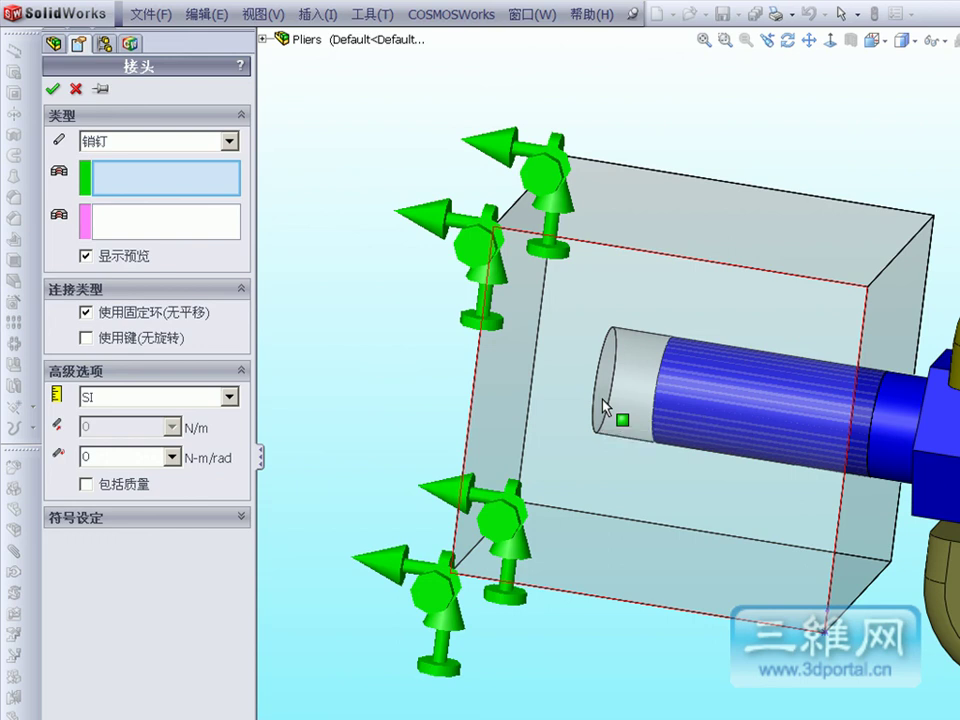
left_click(903, 420)
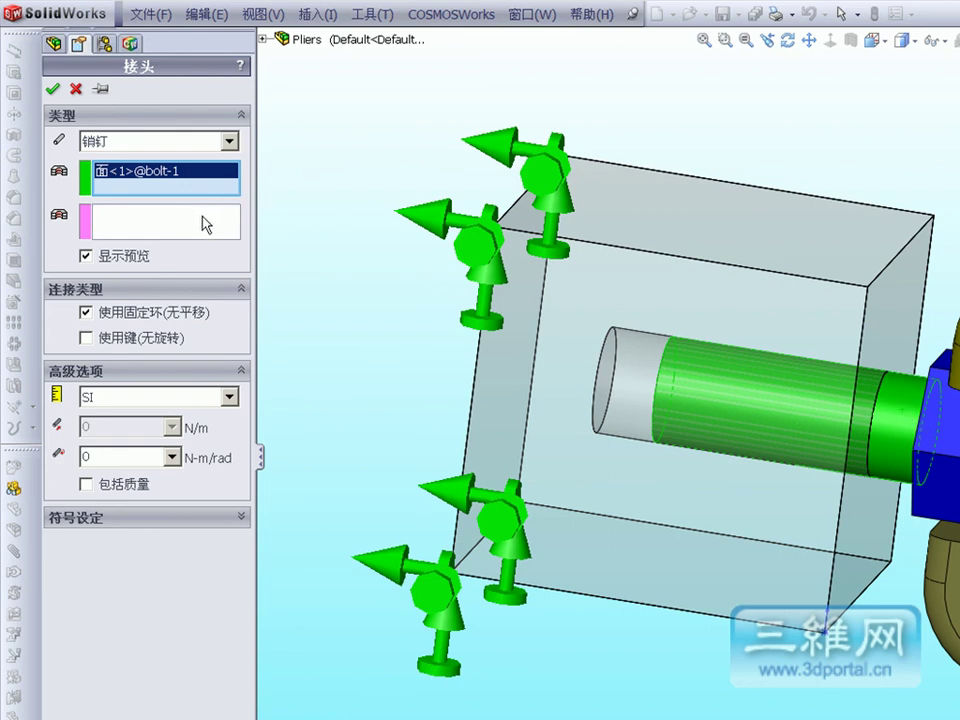
Use Select Other to pick BoltHole's hidden inner face as the second entity.
left_click(229, 232)
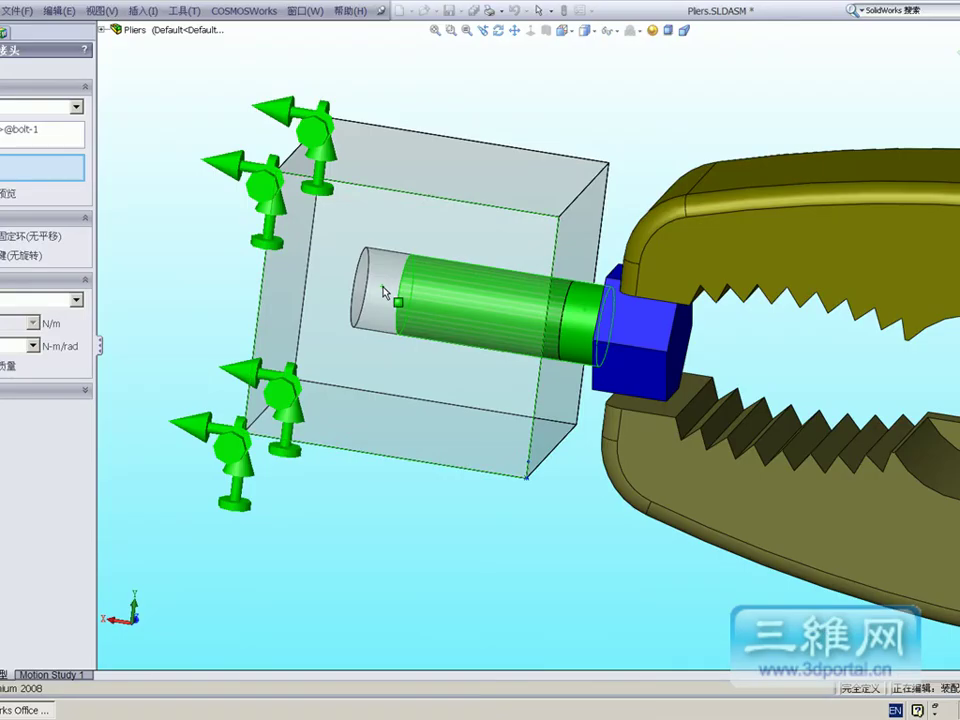
right_click(389, 291)
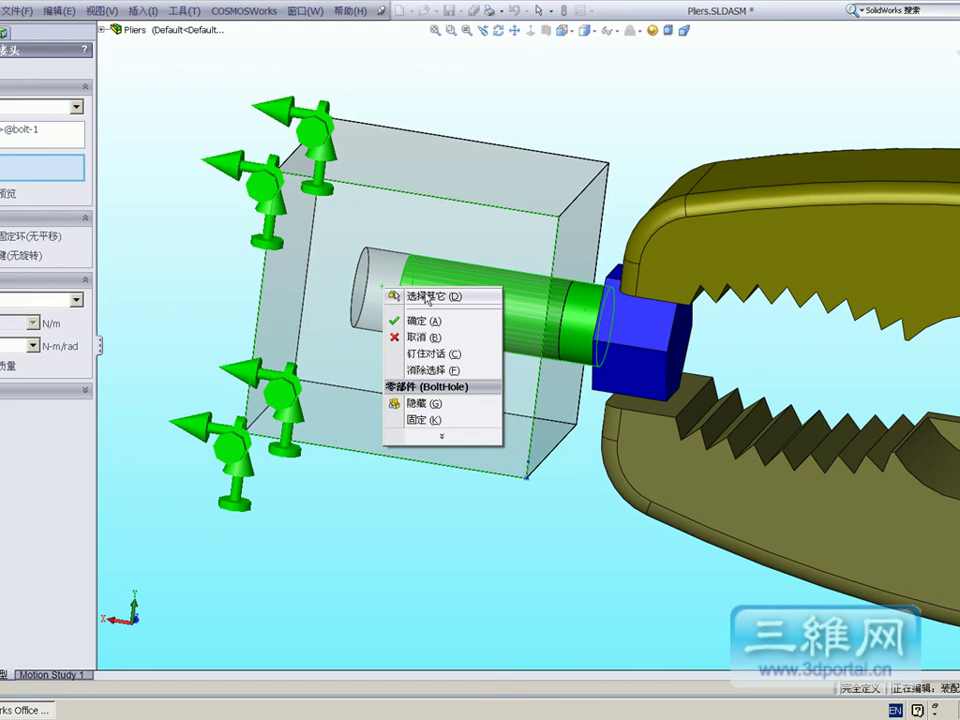
left_click(428, 297)
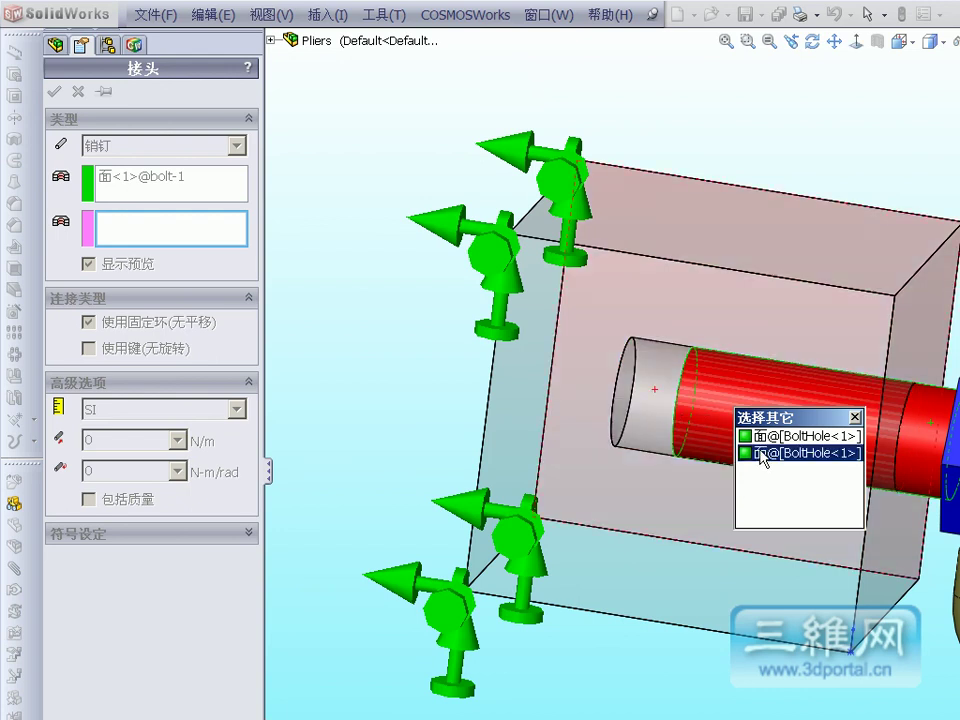
left_click(755, 437)
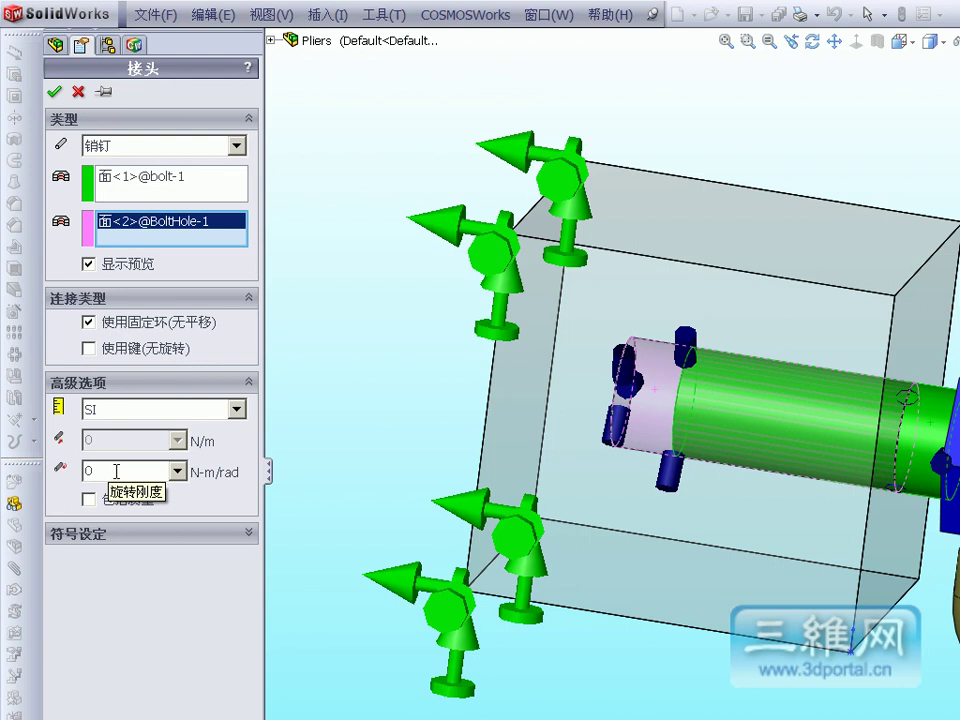
Enter 20 N-m/rad as the pin's rotational stiffness, leaving the key option off.
double_click(102, 472)
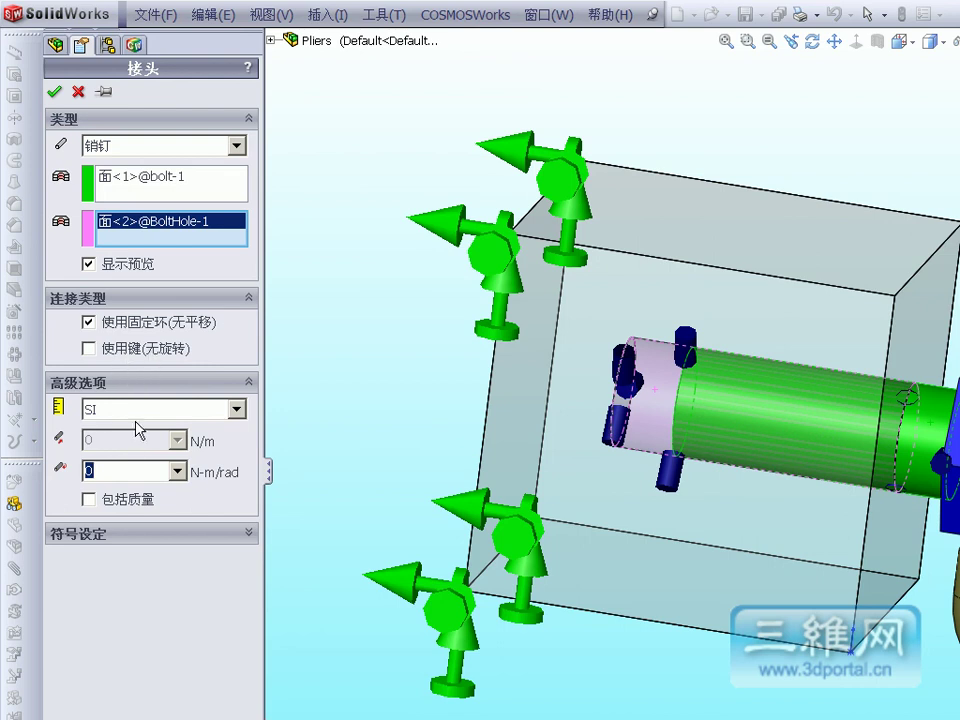
left_click(121, 470)
left_click(89, 349)
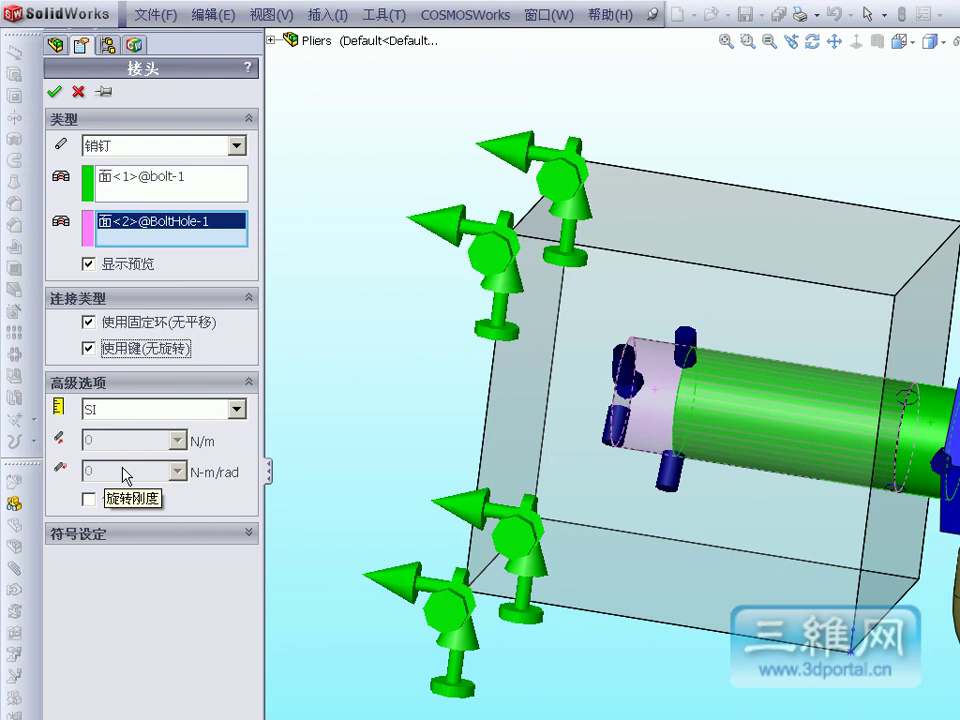
left_click(89, 349)
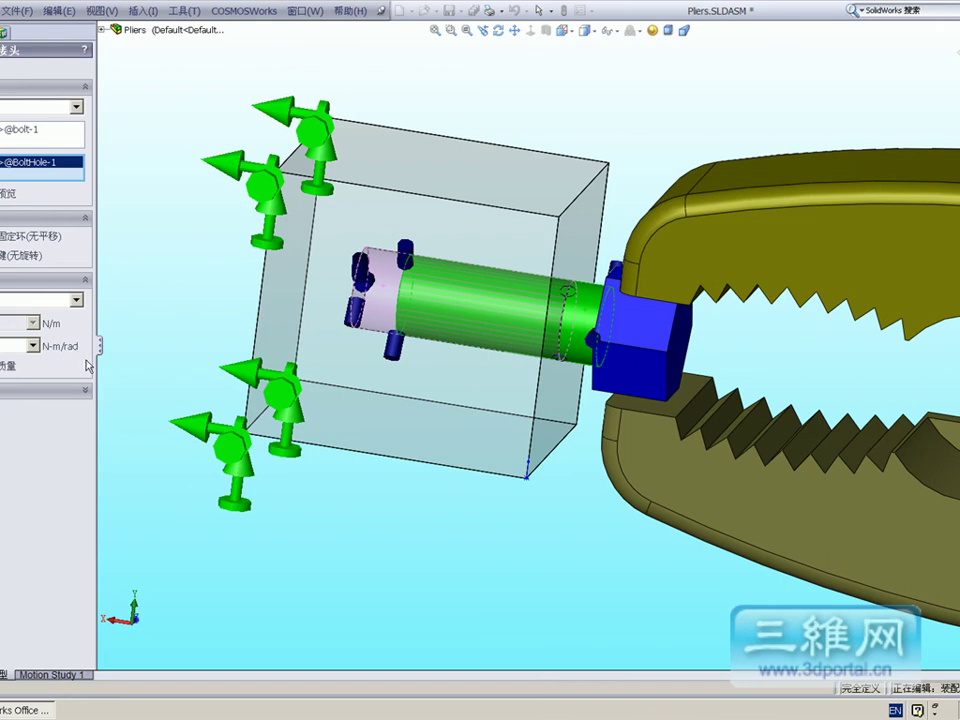
left_click(55, 348)
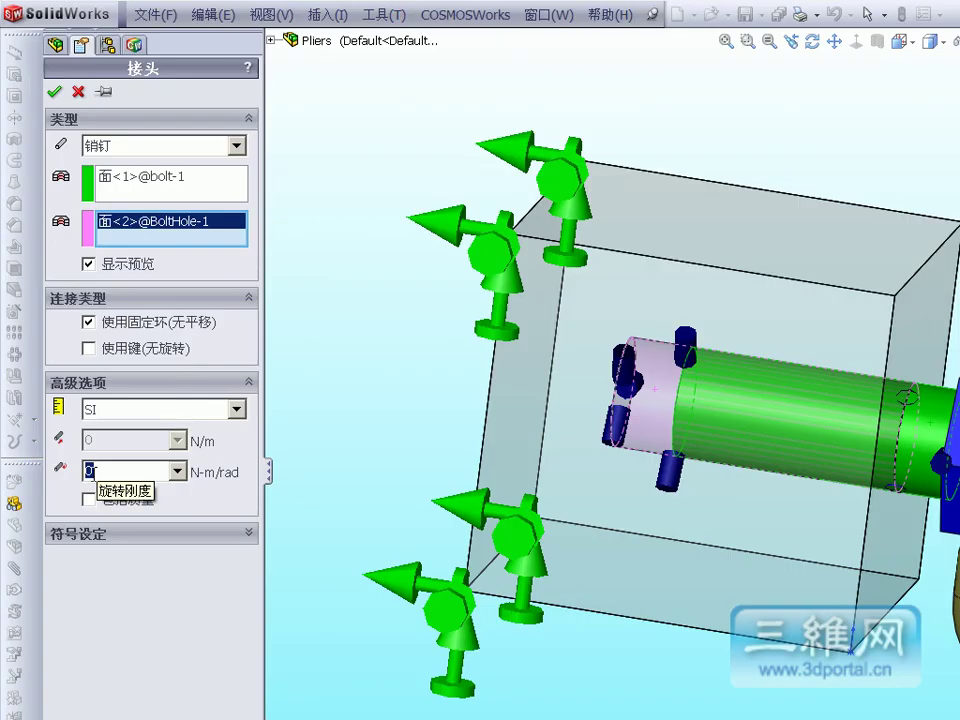
type("20")
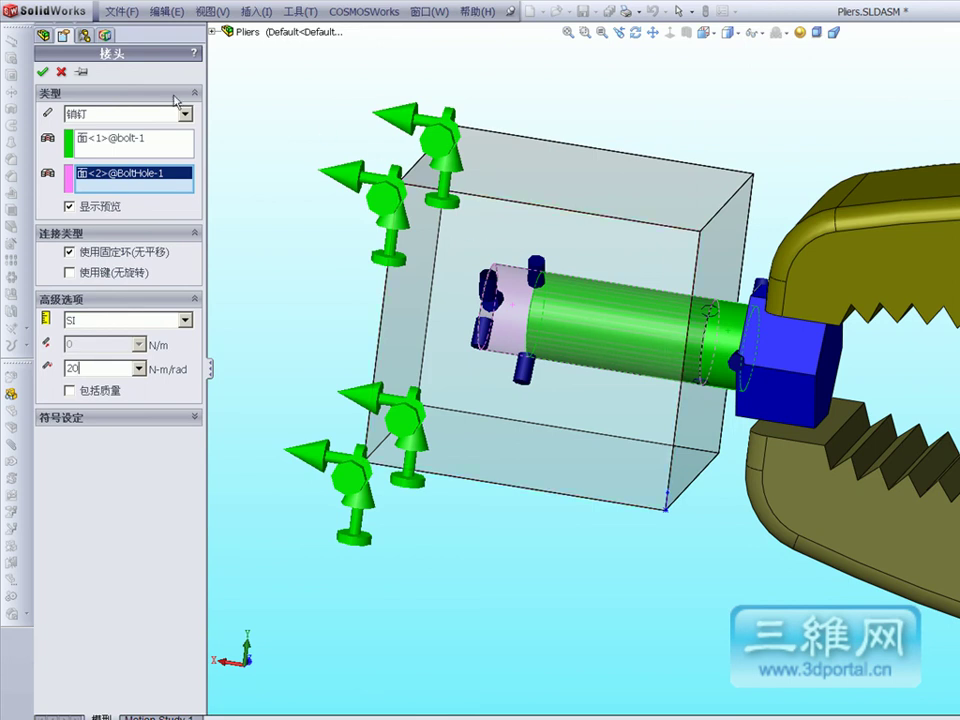
left_click(42, 73)
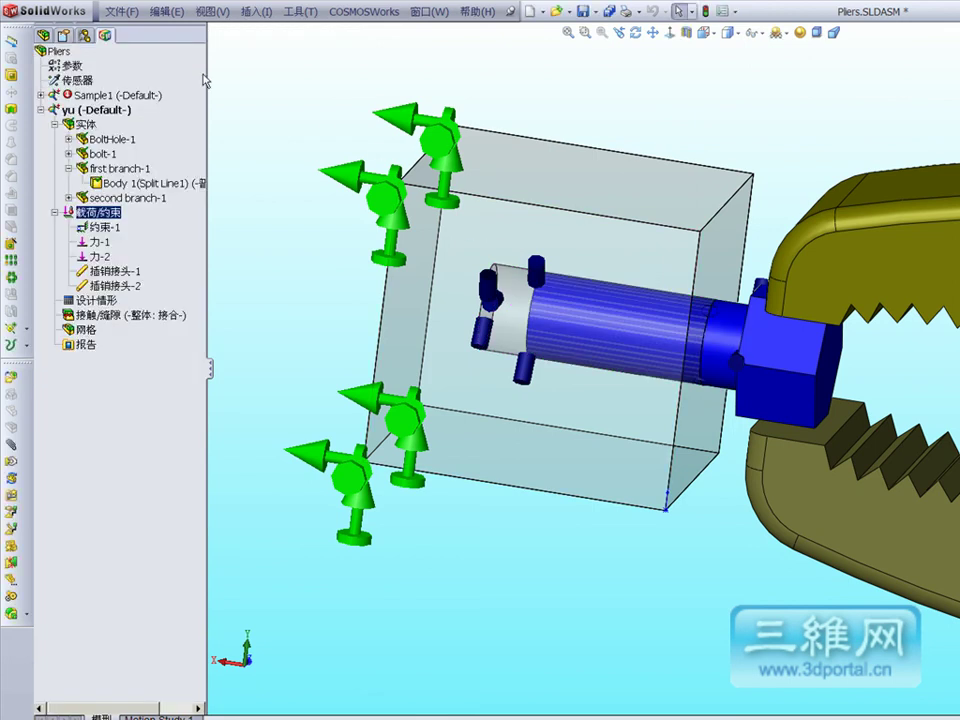
left_click(567, 33)
left_click(636, 33)
mouse_move(660, 130)
left_mouse_down()
mouse_move(707, 160)
mouse_move(673, 204)
mouse_move(437, 270)
left_mouse_up()
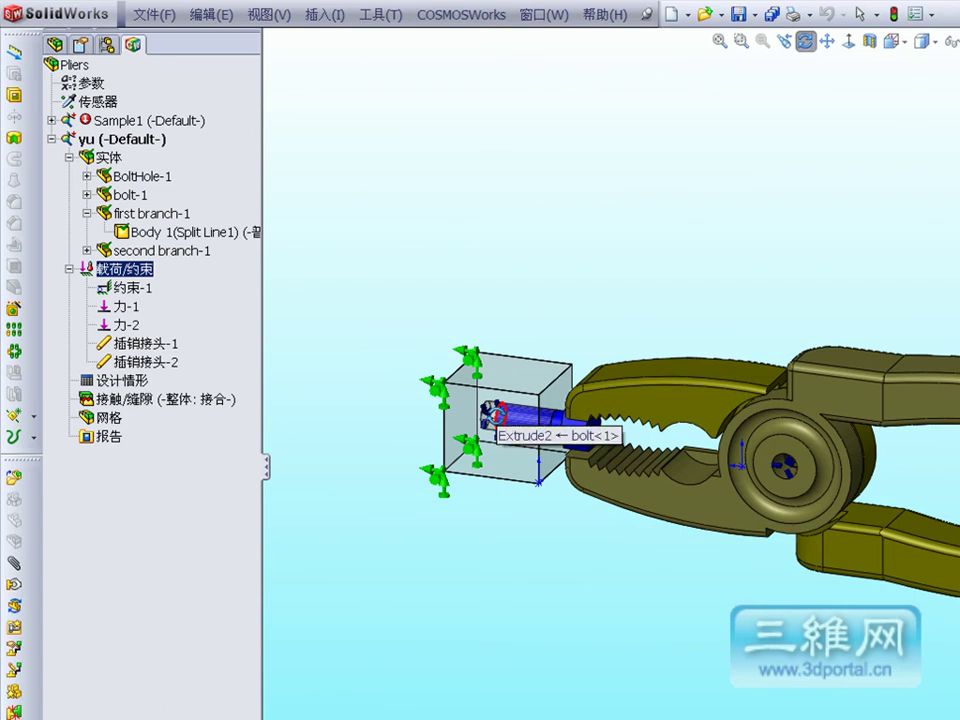
left_click(805, 41)
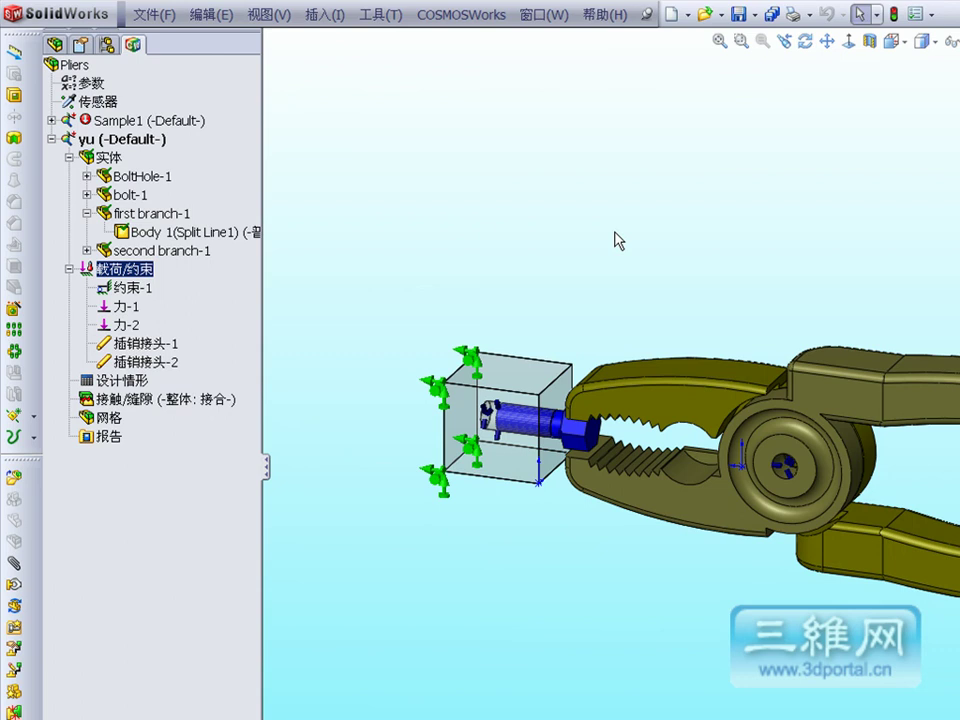
left_click(177, 401)
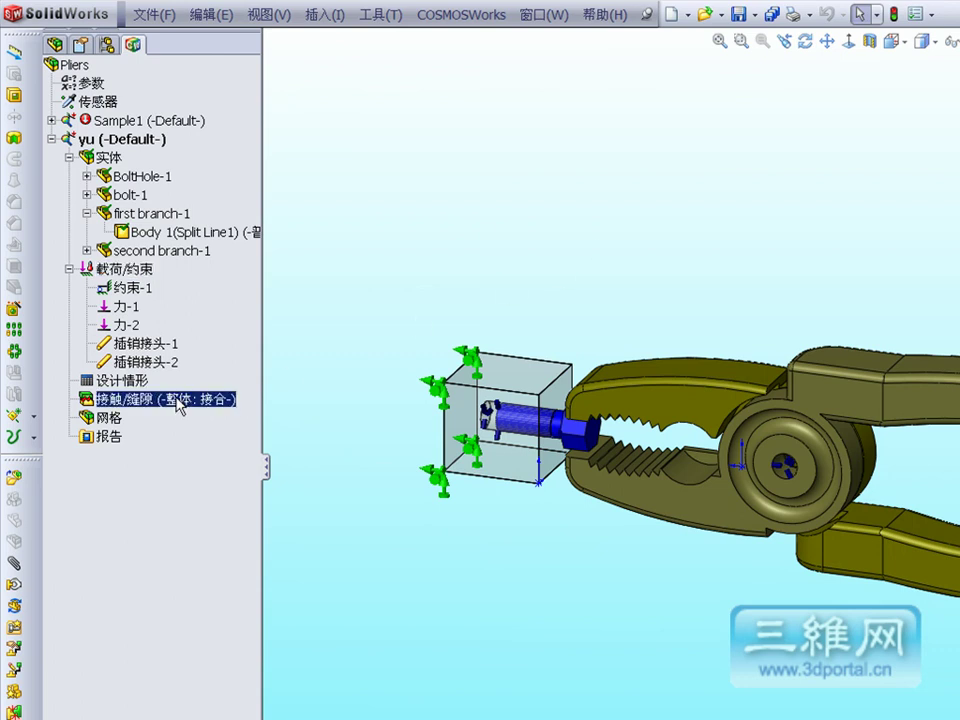
right_click(177, 401)
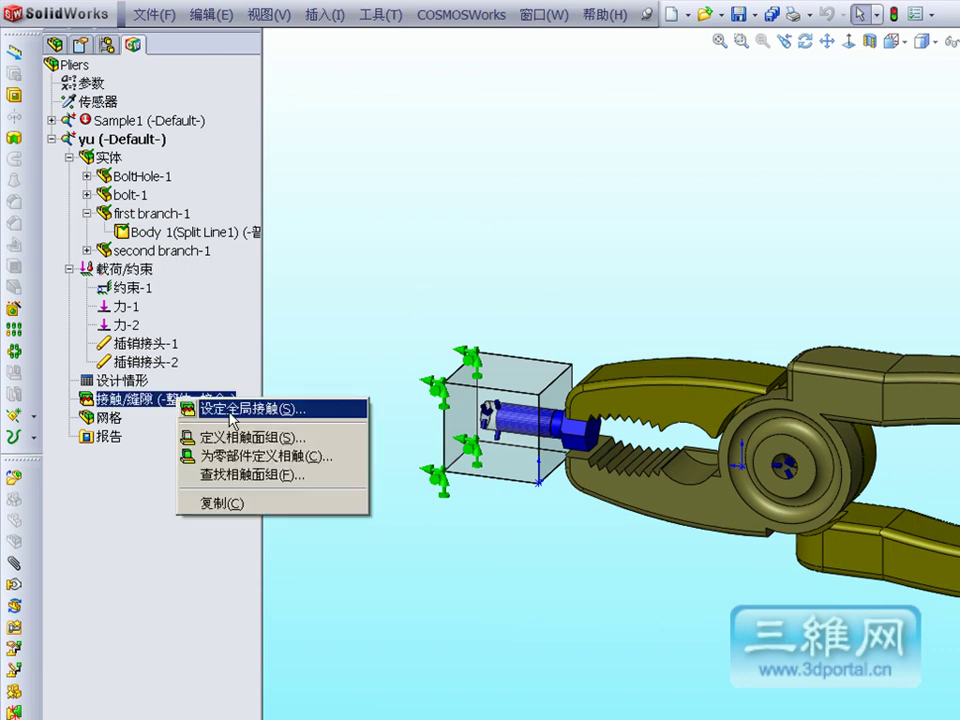
left_click(232, 420)
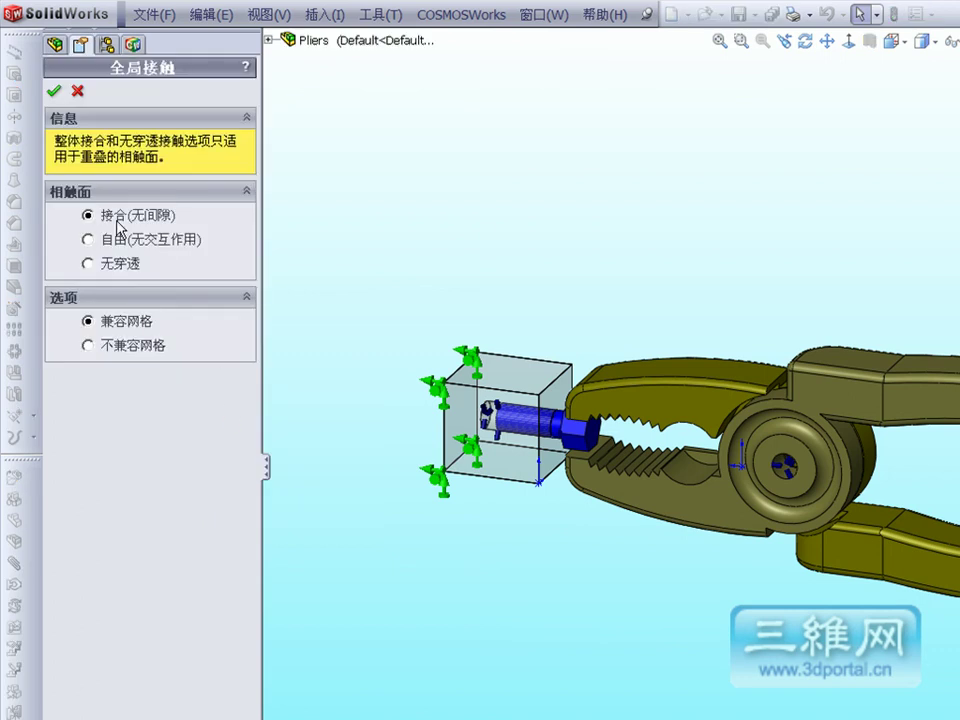
left_click(78, 91)
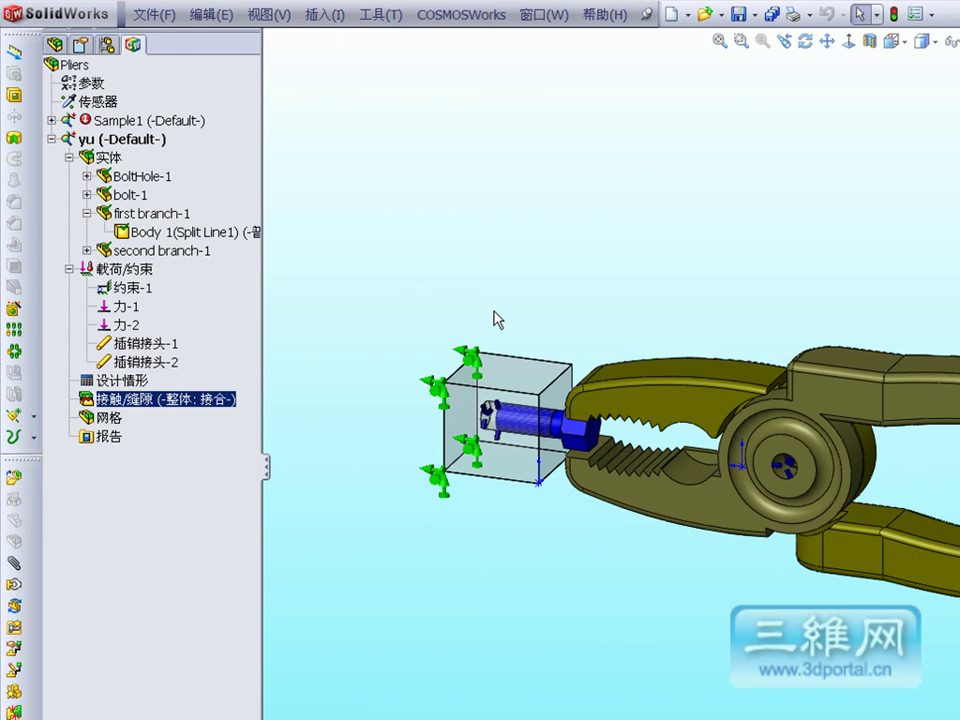
left_click(741, 41)
left_click_drag(414, 336, 575, 486)
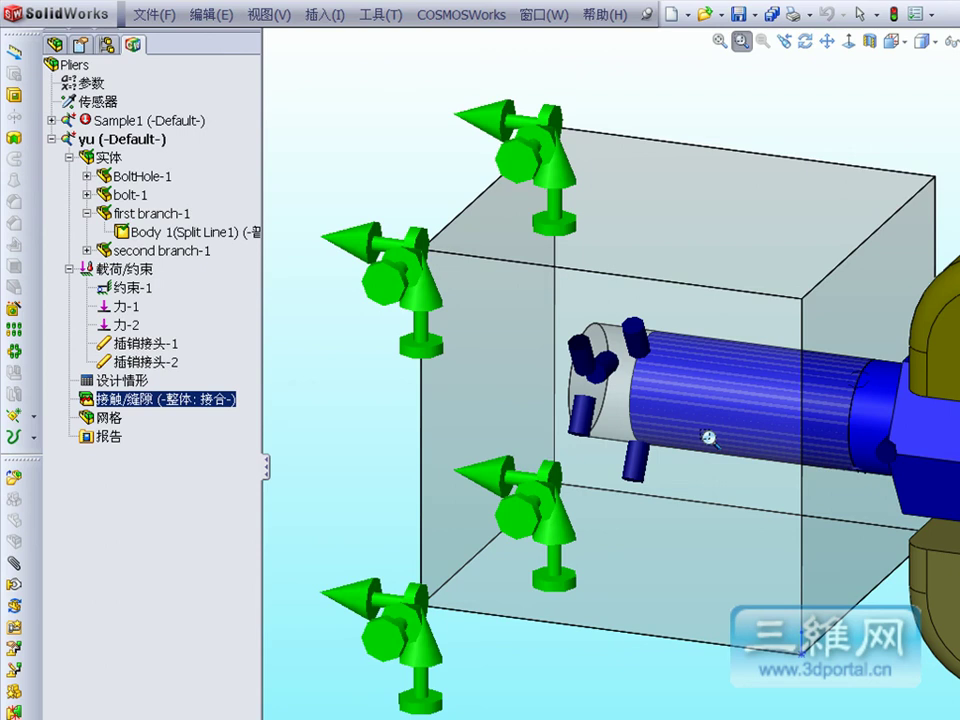
scroll(709, 438, "up", 1)
scroll(600, 435, "up", 1)
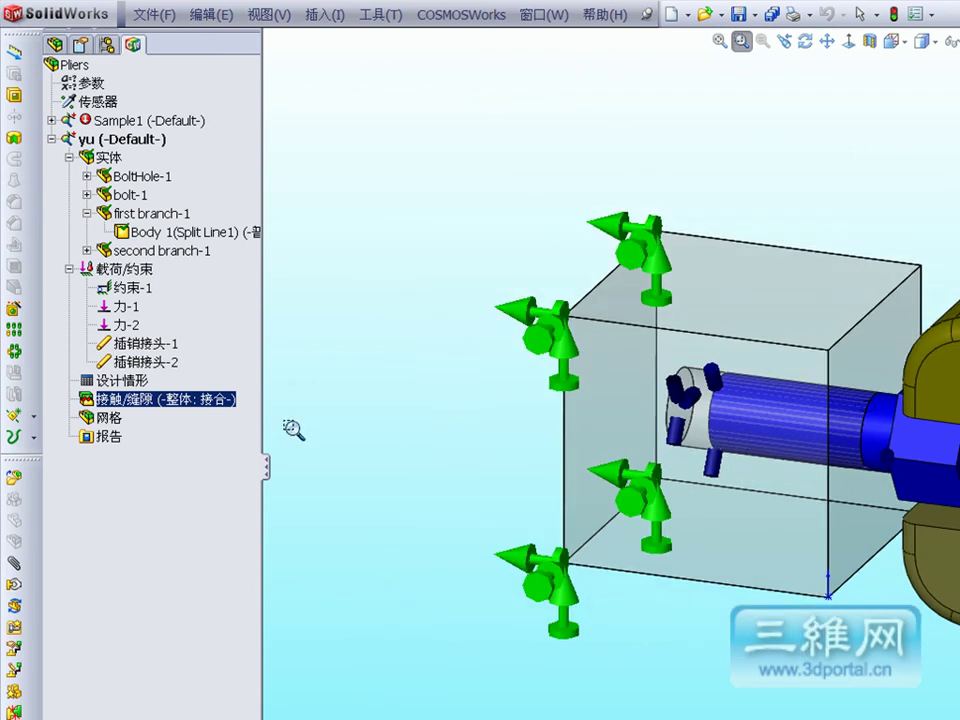
left_click(167, 370)
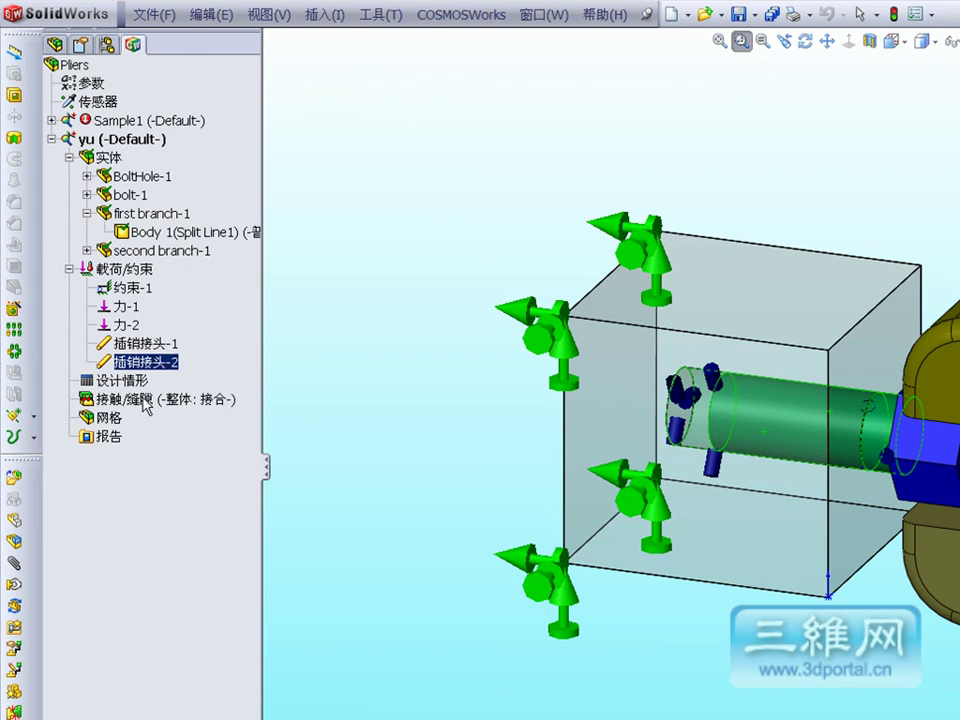
Make two aborted contact-set attempts, the second picking the bolt's cylindrical face.
left_click(147, 400)
right_click(147, 400)
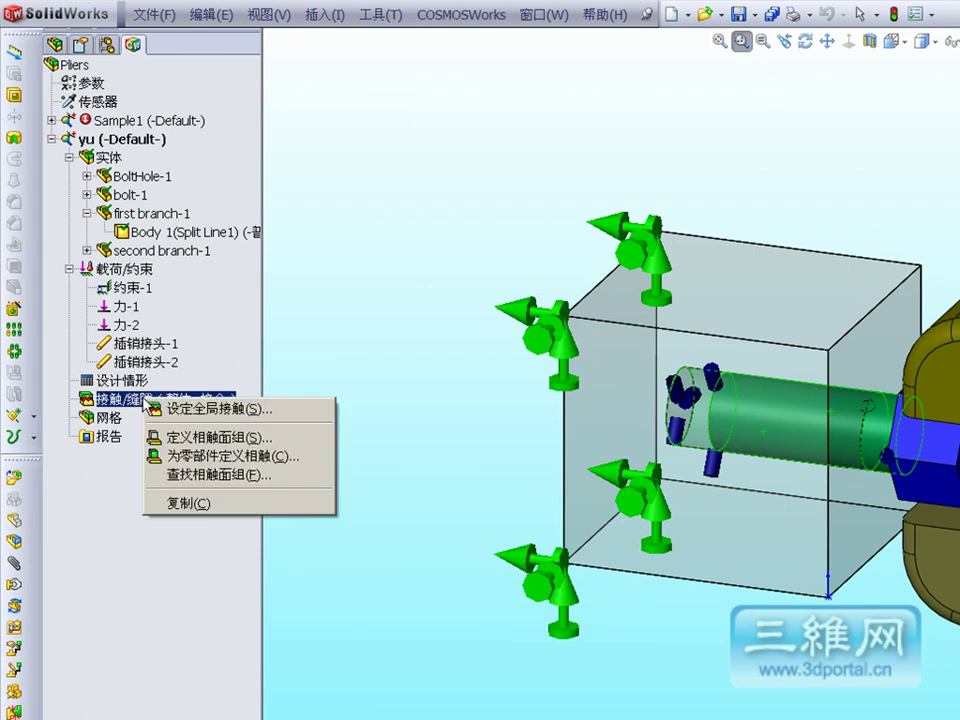
left_click(194, 440)
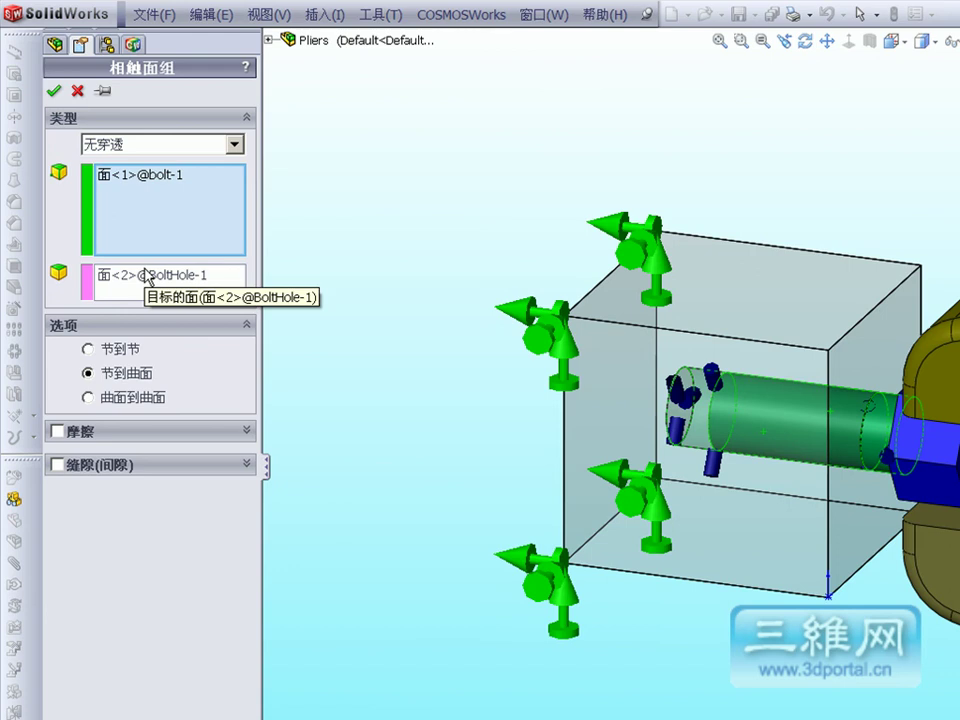
left_click(54, 90)
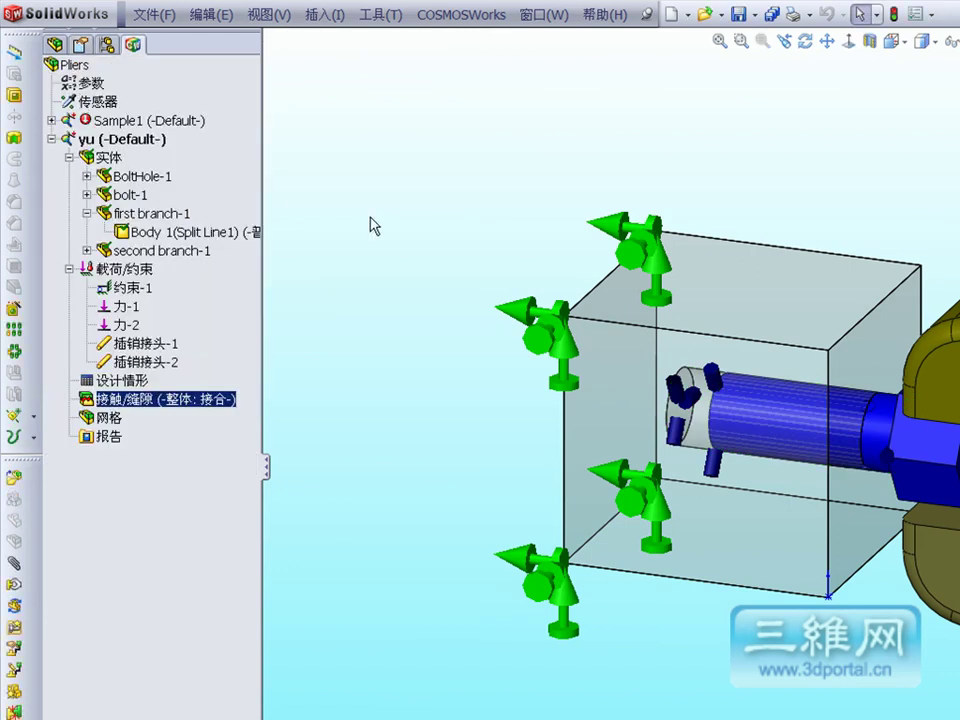
right_click(203, 399)
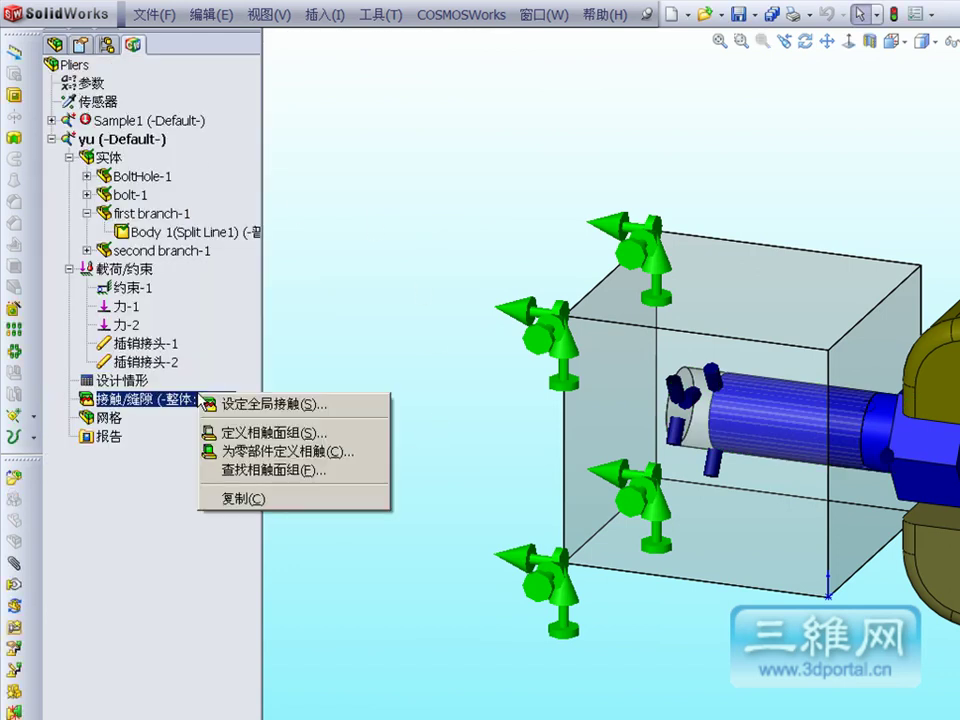
left_click(242, 434)
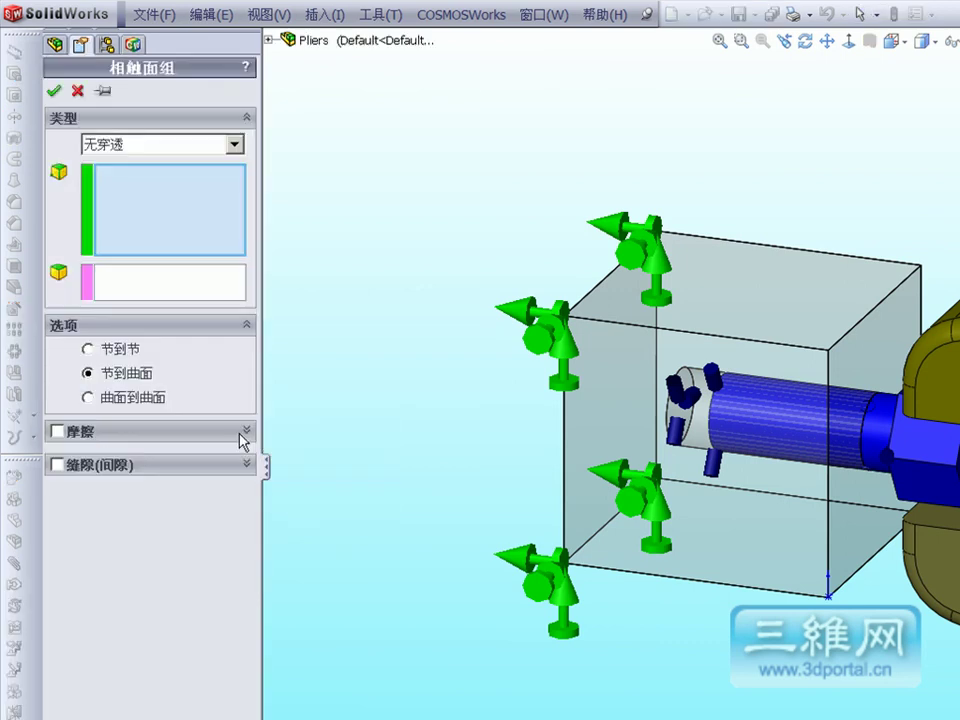
left_click(882, 431)
left_click(204, 285)
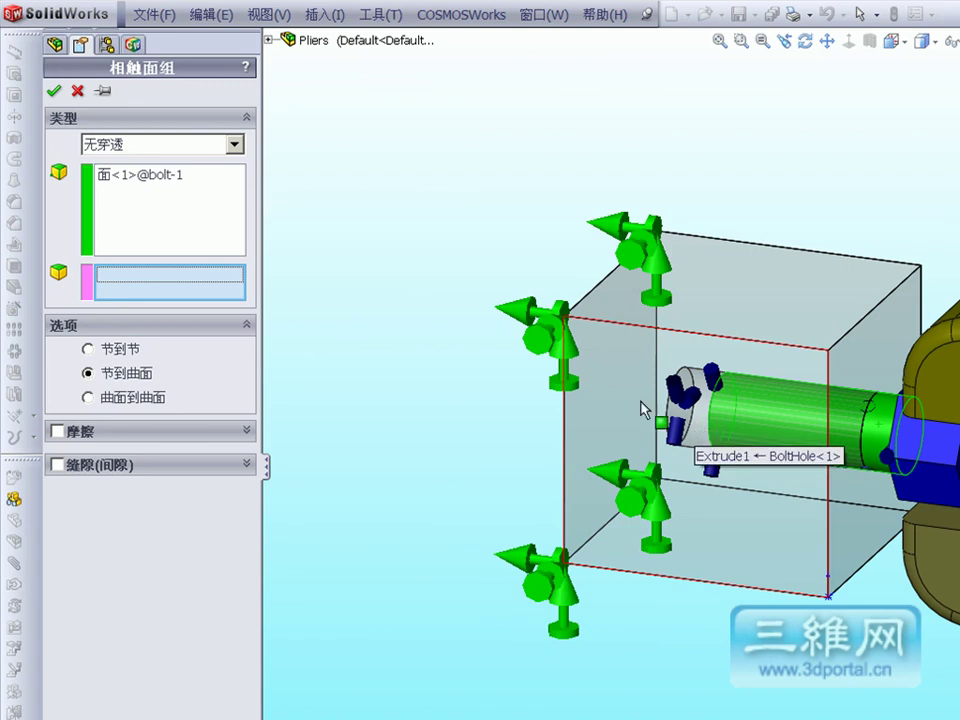
left_click(54, 90)
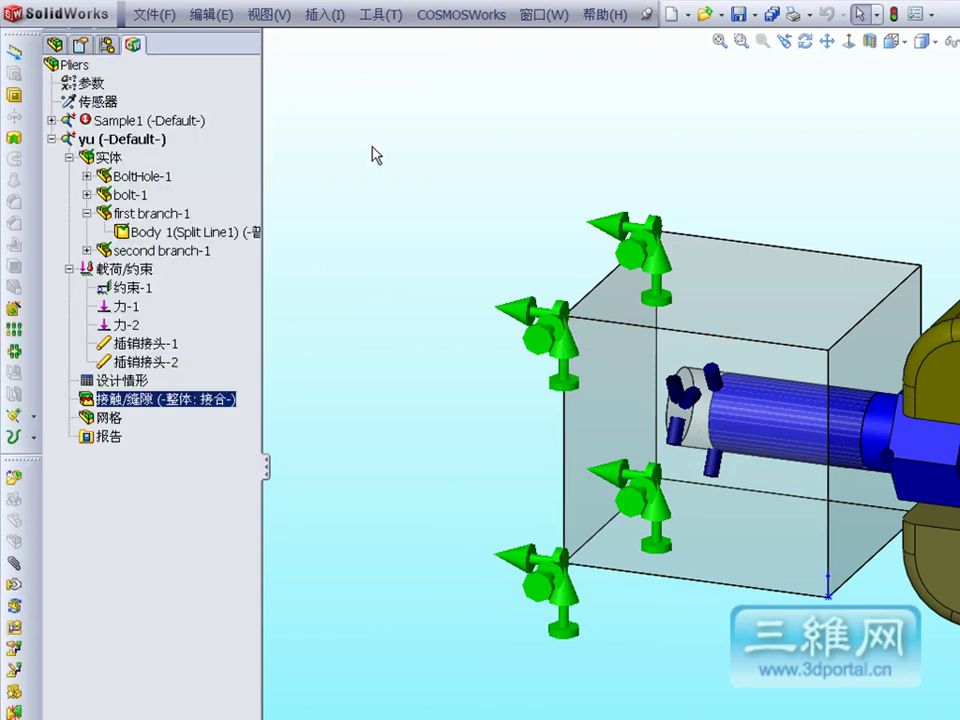
Start a fresh contact set between bolt-1 and BoltHole-1 and show its contact types.
left_click(160, 363)
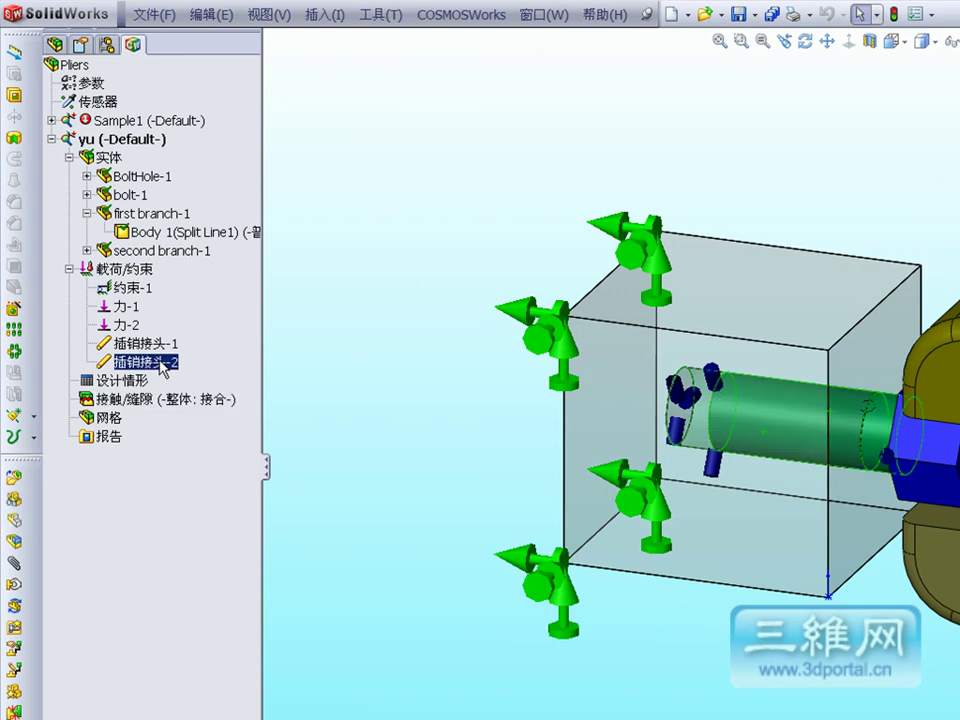
right_click(158, 399)
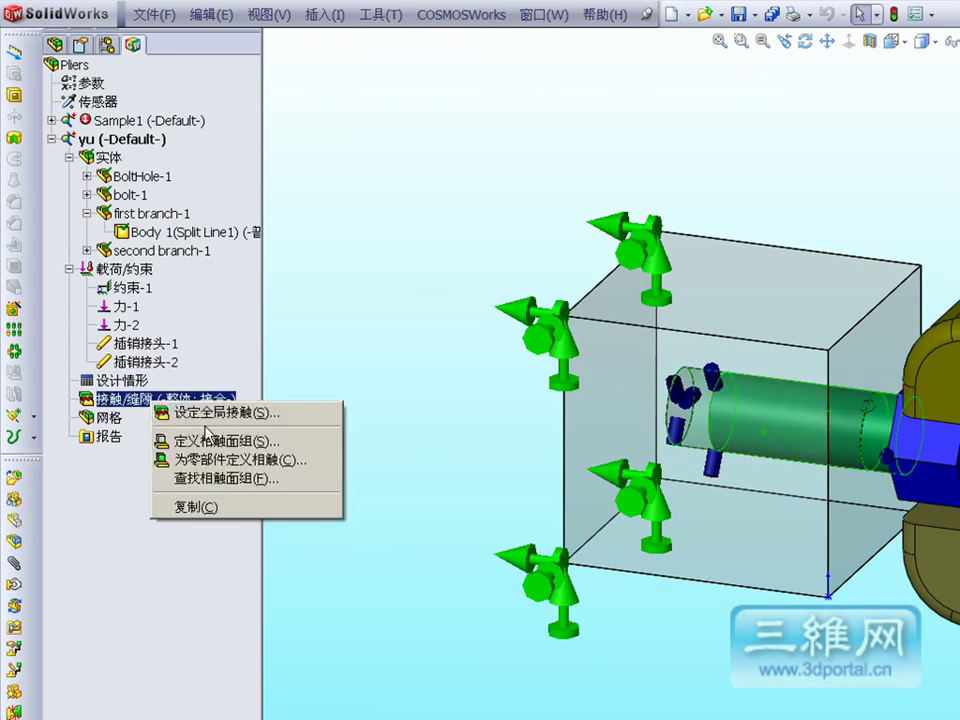
left_click(165, 441)
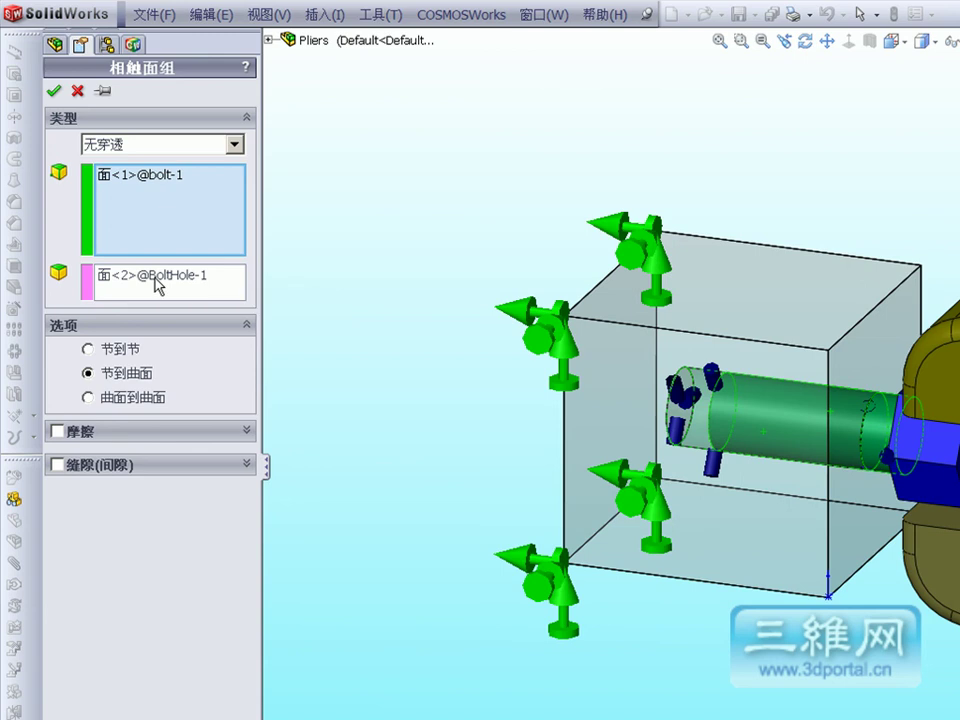
left_click(236, 145)
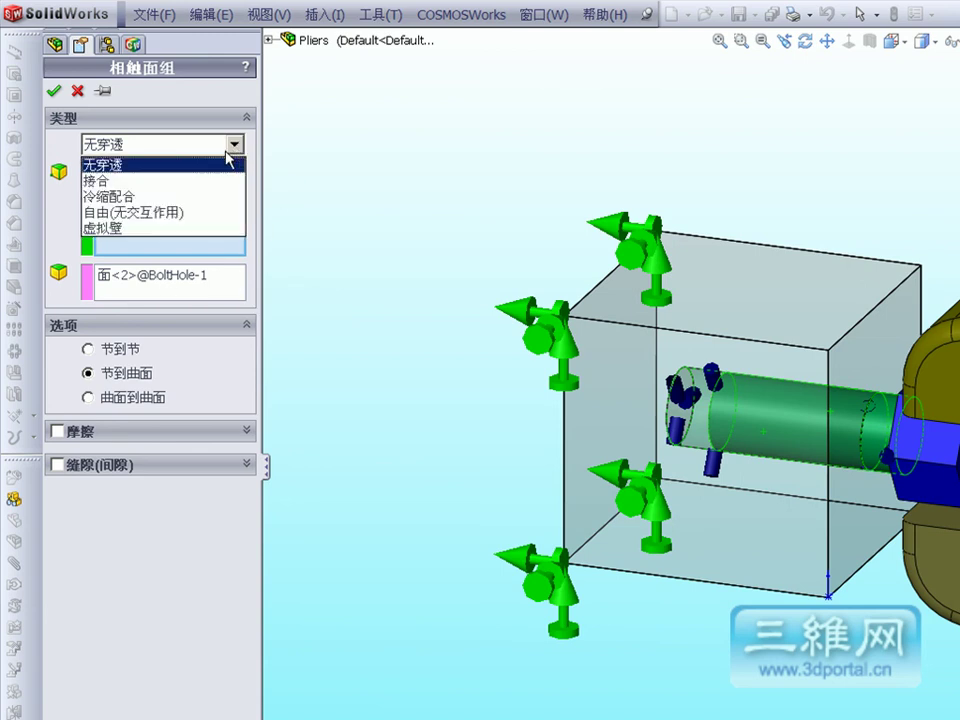
Set the contact set type to 自由(无交互作用) and accept it.
left_click(188, 220)
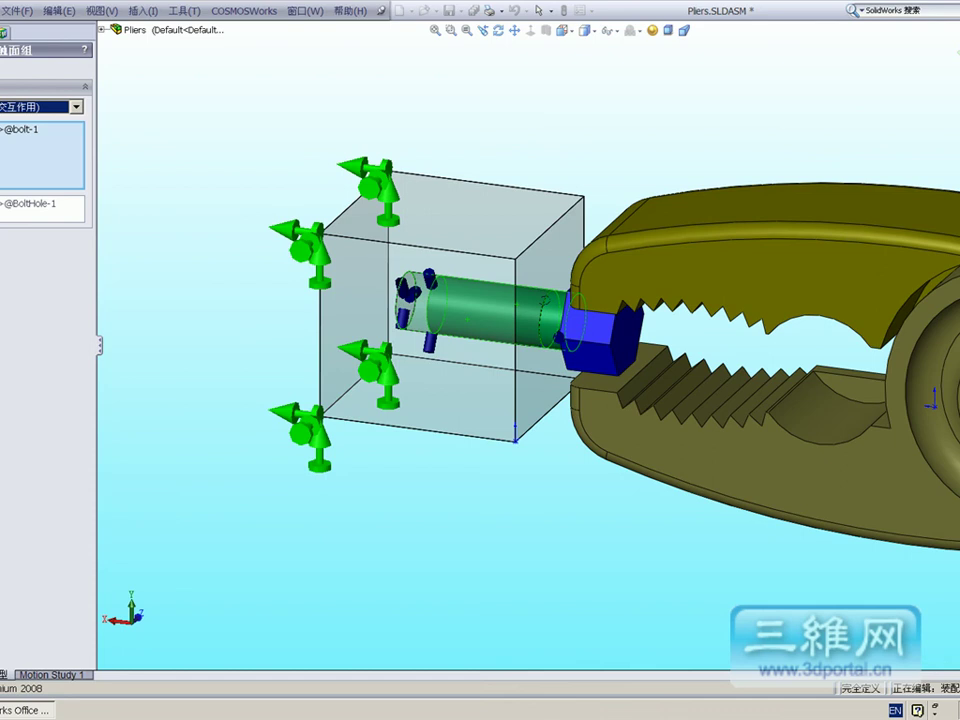
key("Return")
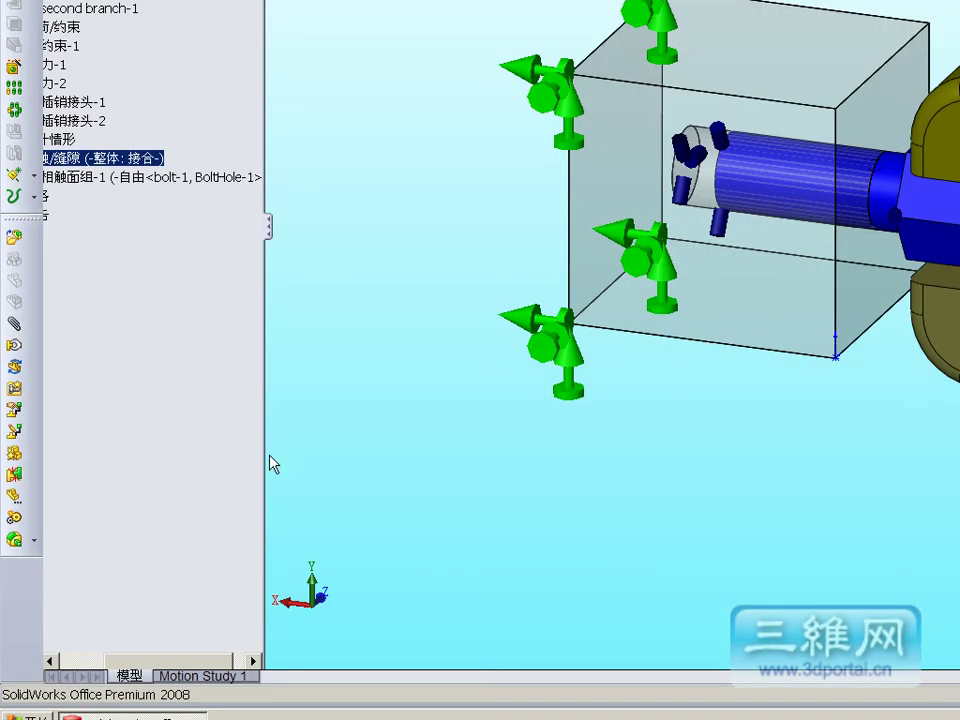
Open the 为零部件定义相触 component contact definition, cancel it, and reopen the 接触/缝隙 menu.
left_click_drag(185, 663, 150, 663)
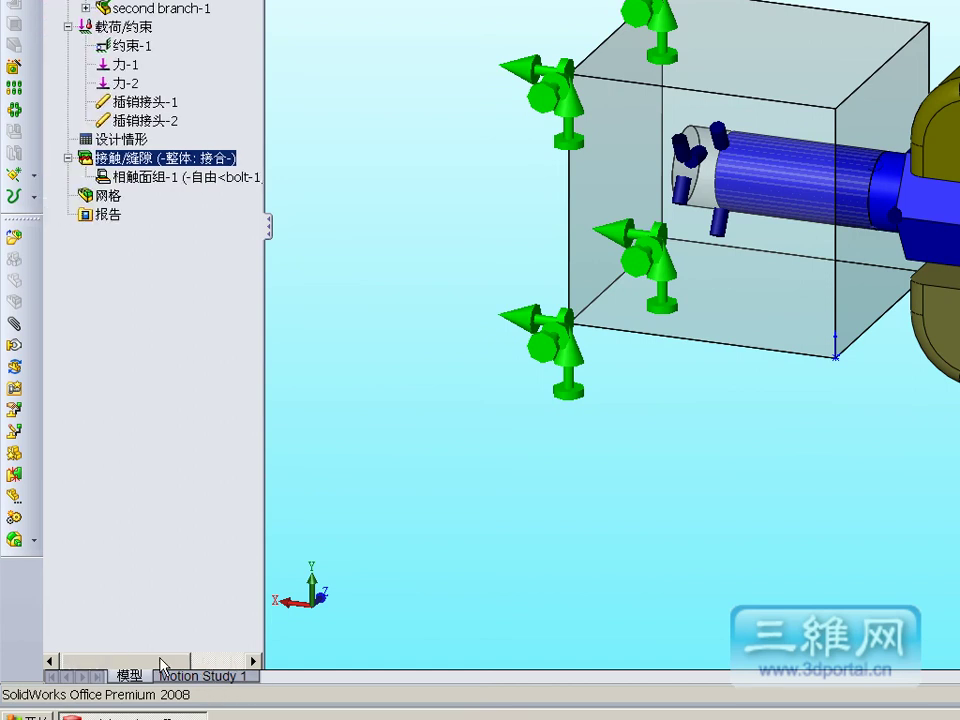
right_click(183, 162)
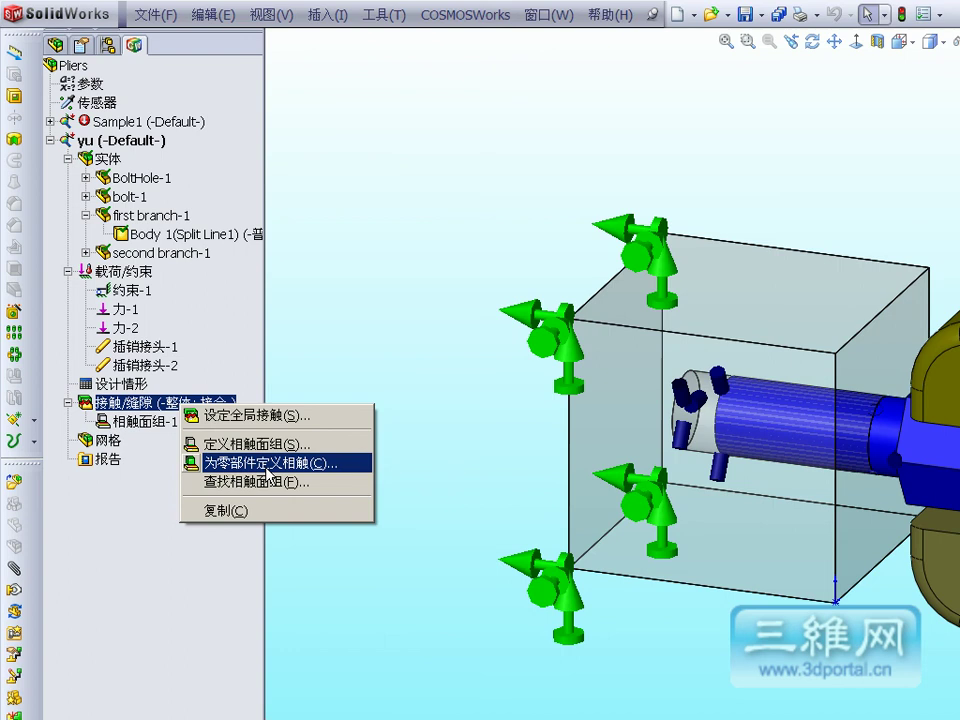
left_click(268, 463)
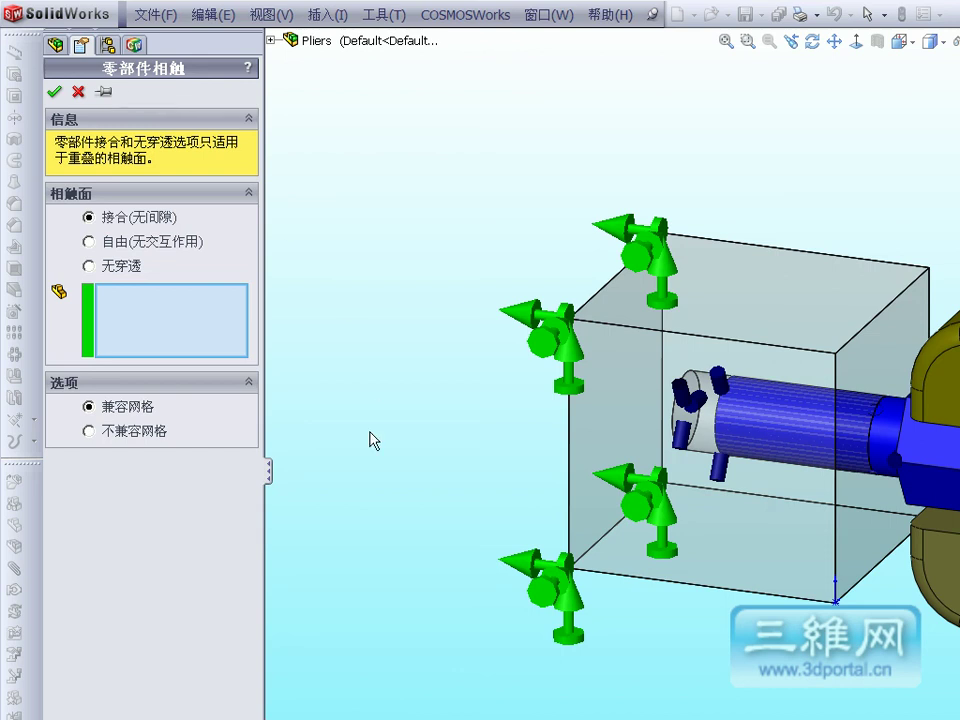
left_click(55, 91)
right_click(135, 407)
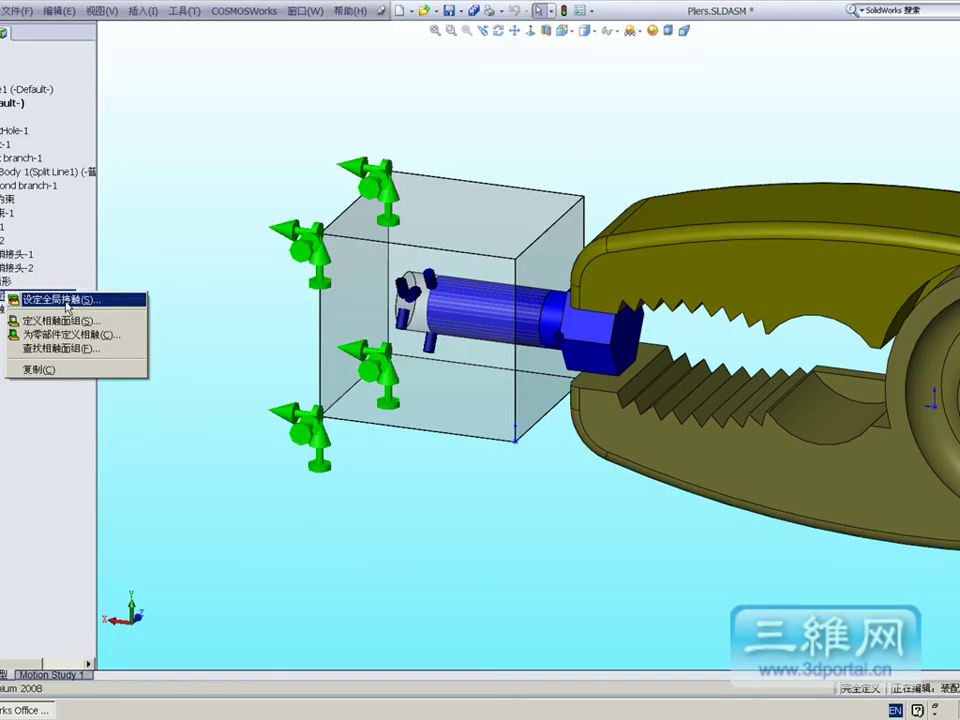
left_click(205, 408)
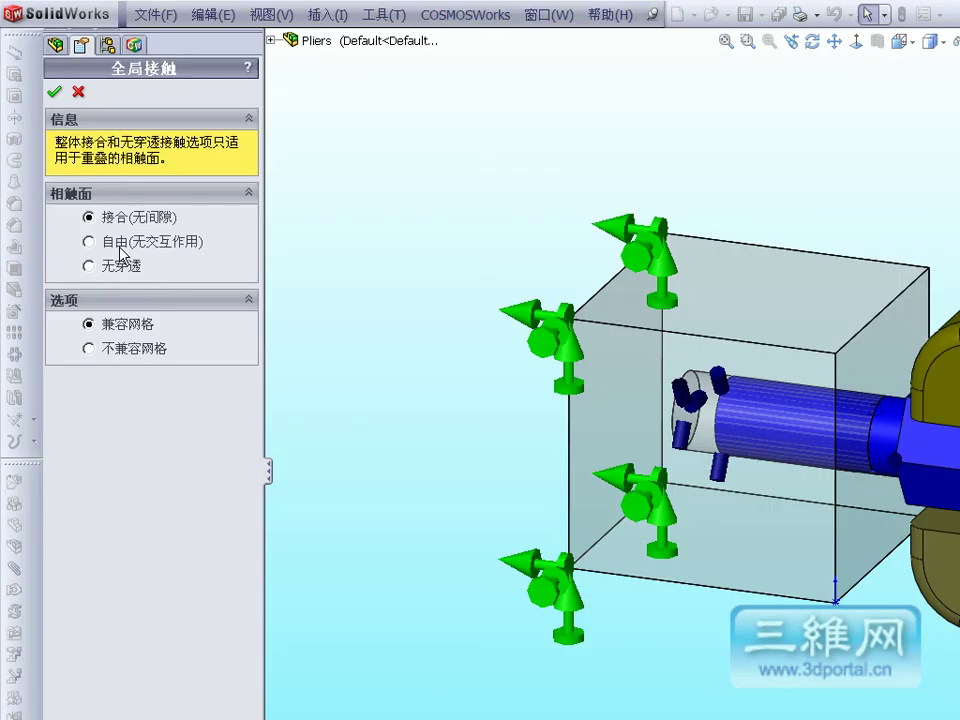
left_click(78, 91)
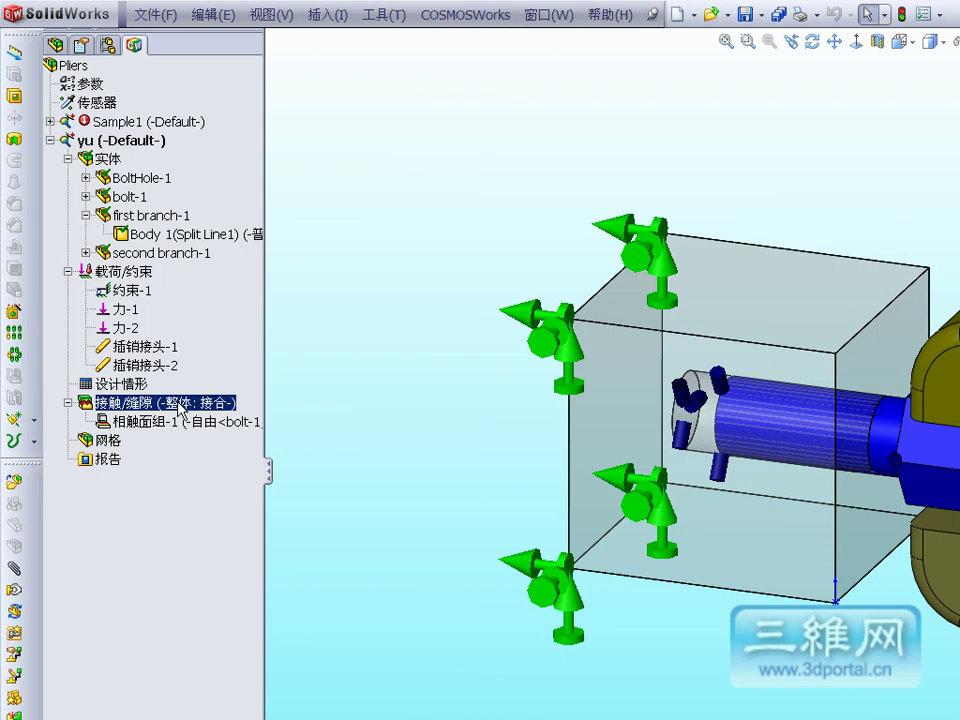
right_click(171, 401)
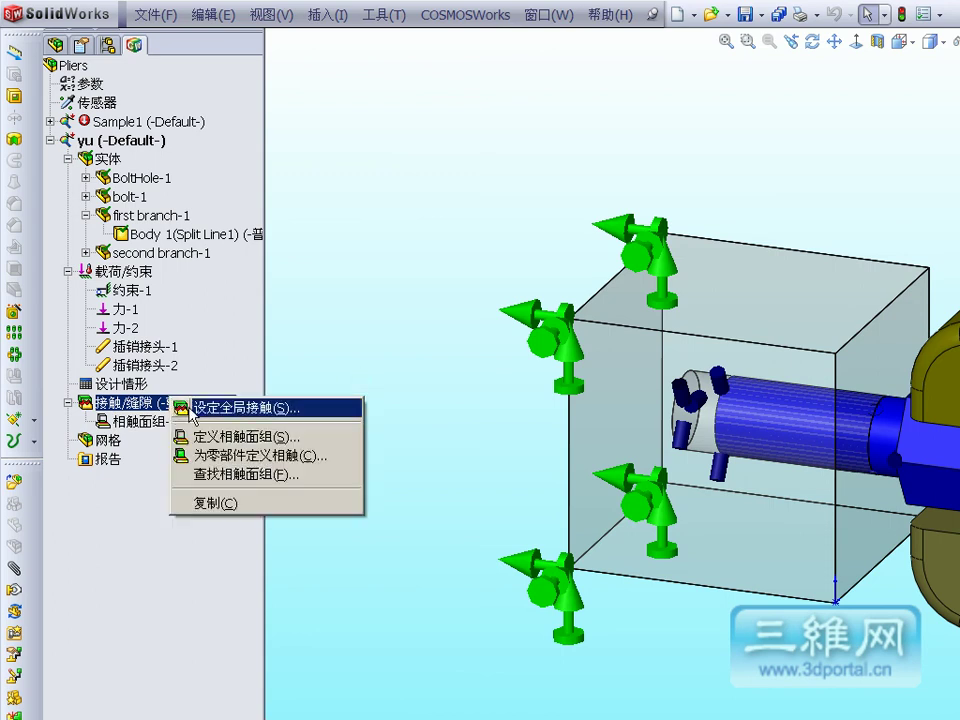
left_click(228, 438)
left_click(237, 148)
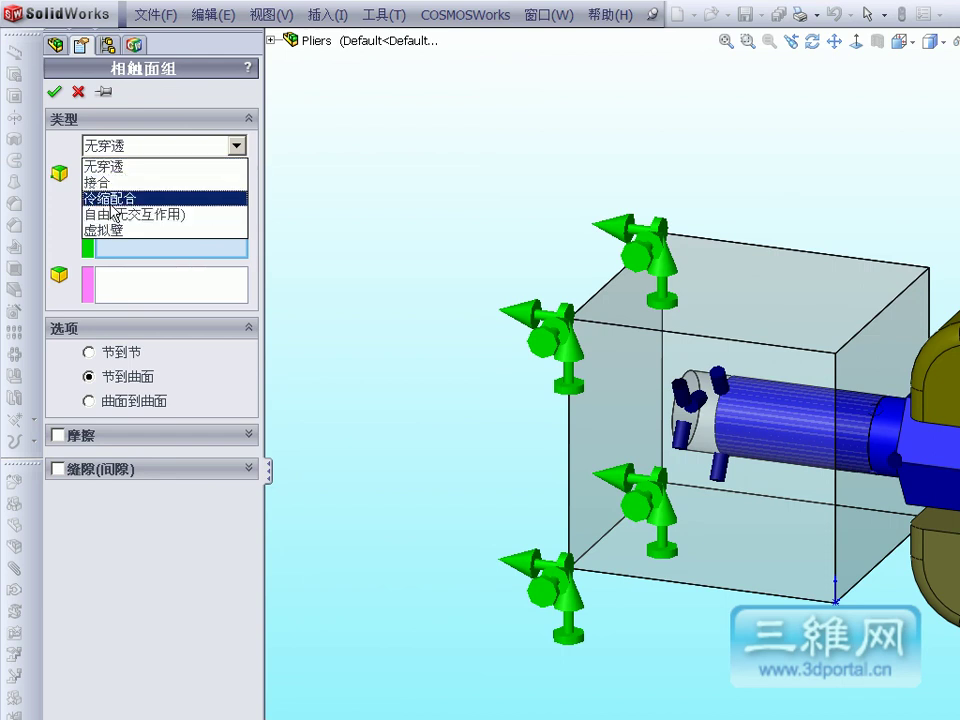
left_click(79, 91)
left_click(79, 91)
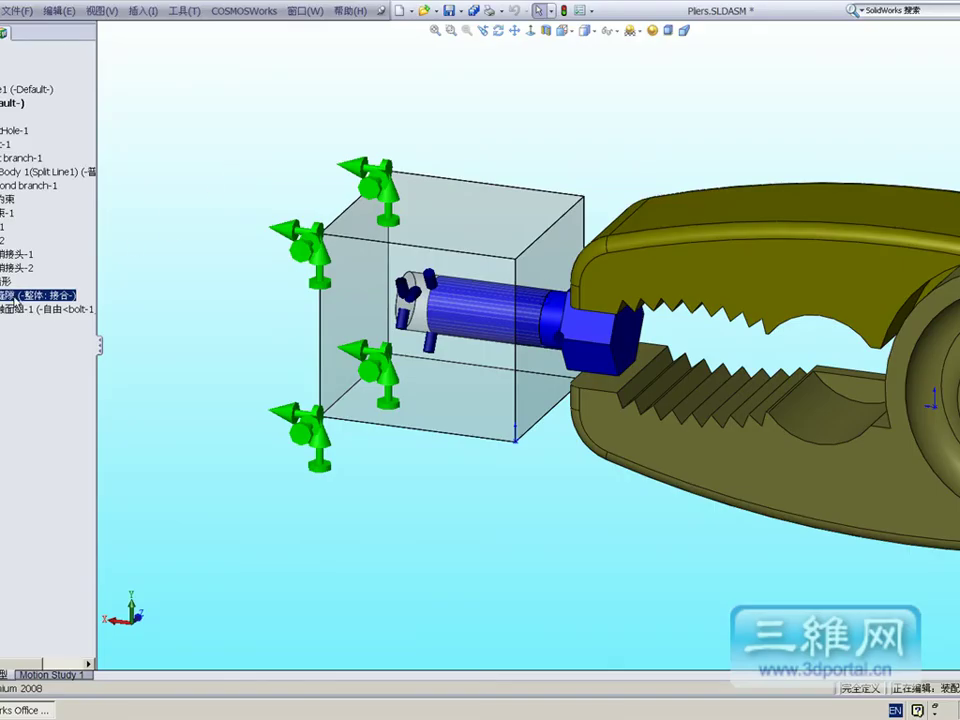
right_click(16, 296)
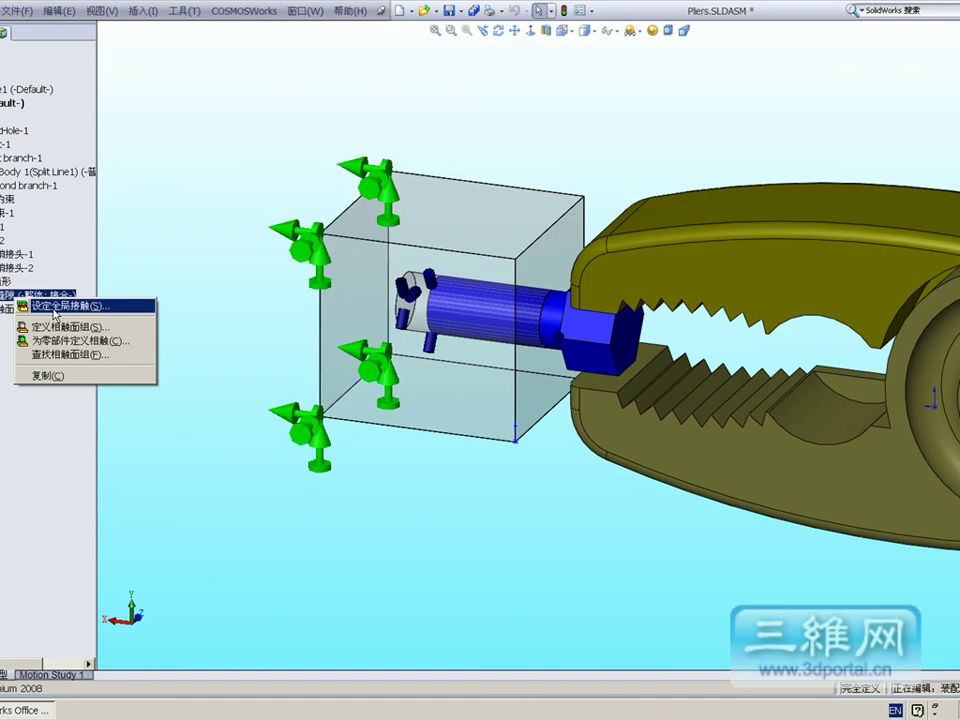
left_click(54, 310)
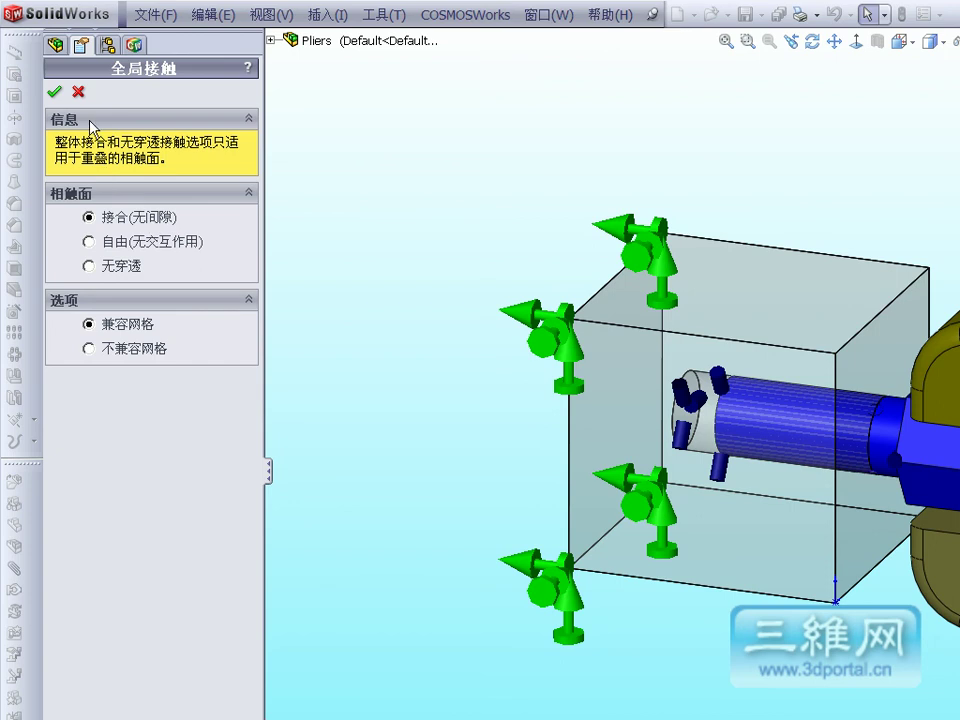
left_click(78, 91)
right_click(157, 405)
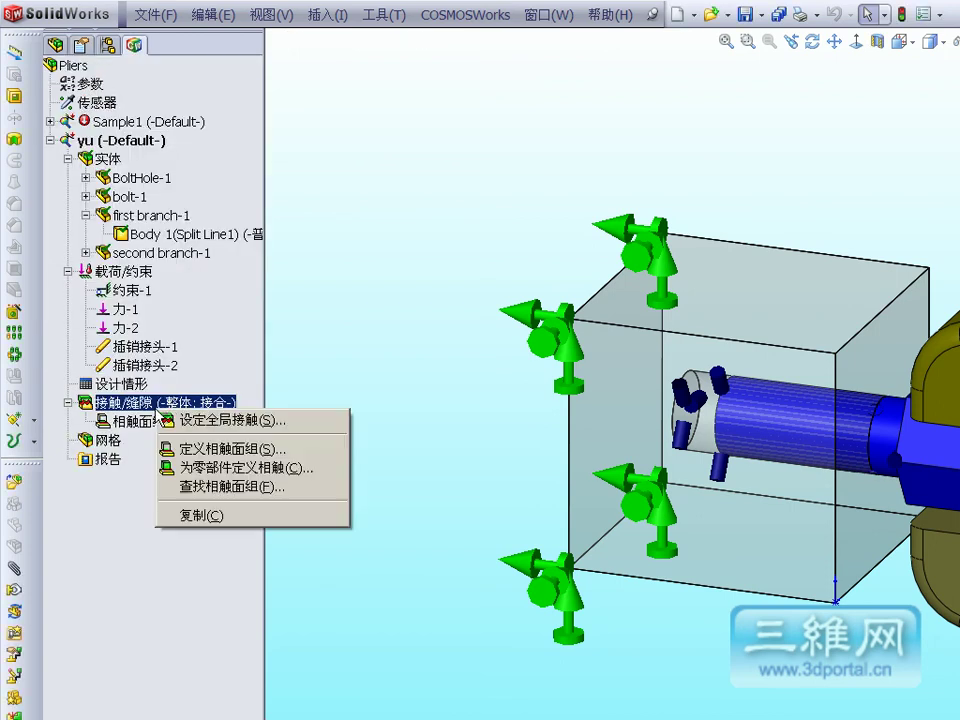
left_click(211, 476)
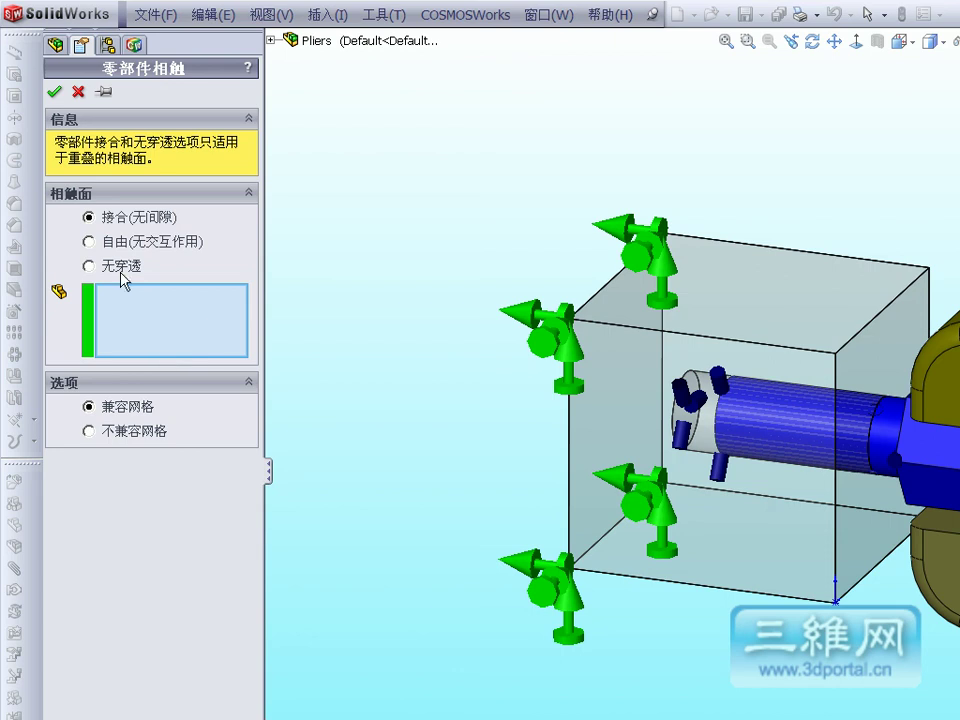
left_click(90, 242)
left_click(110, 270)
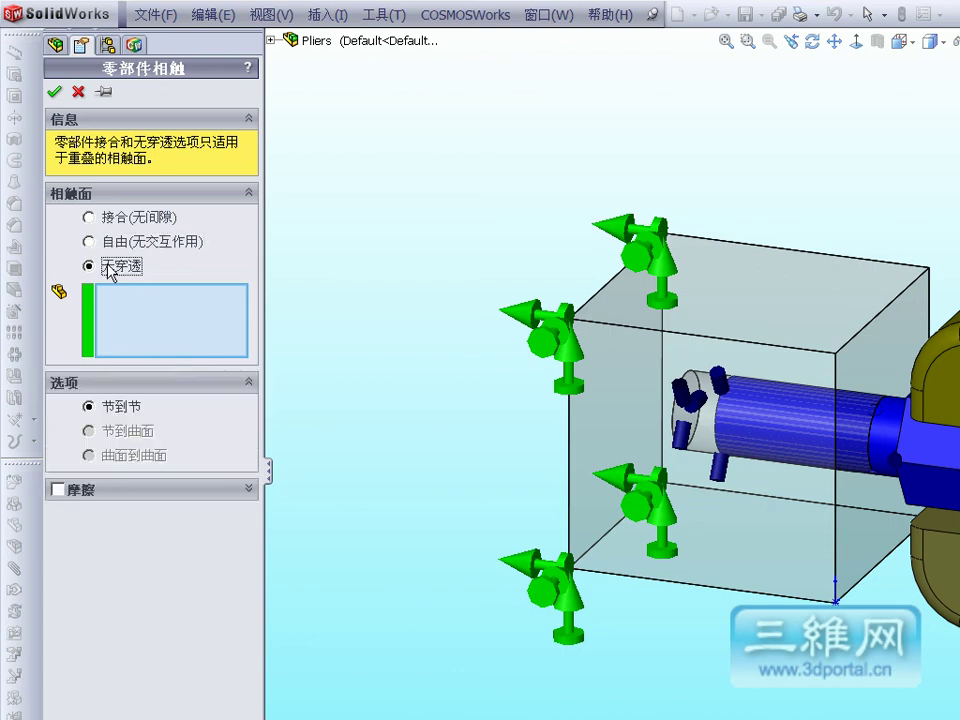
left_click(56, 90)
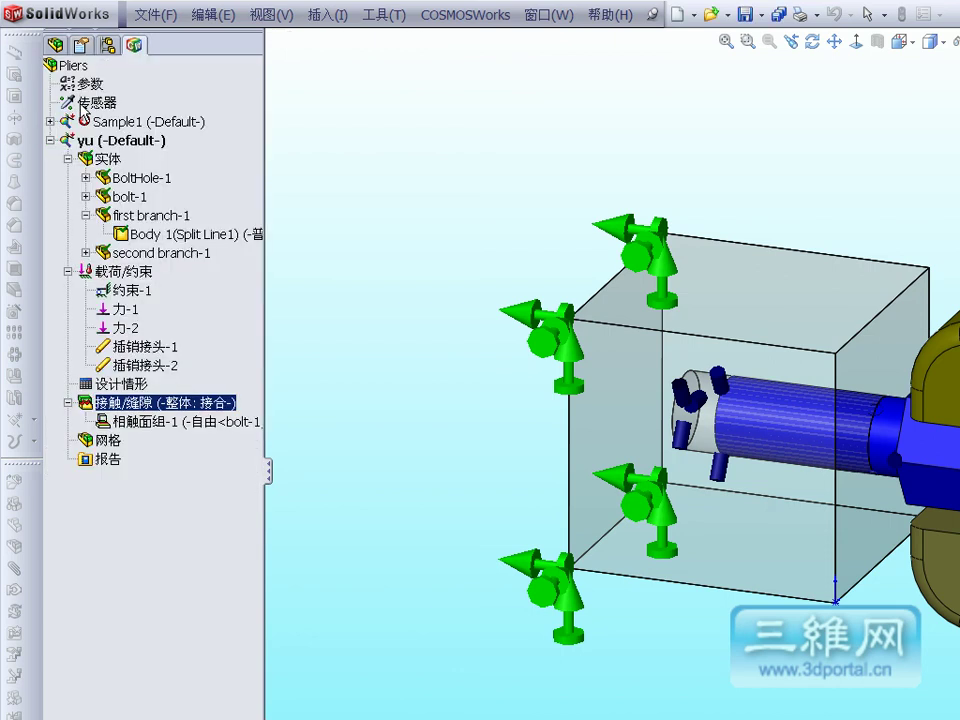
right_click(138, 402)
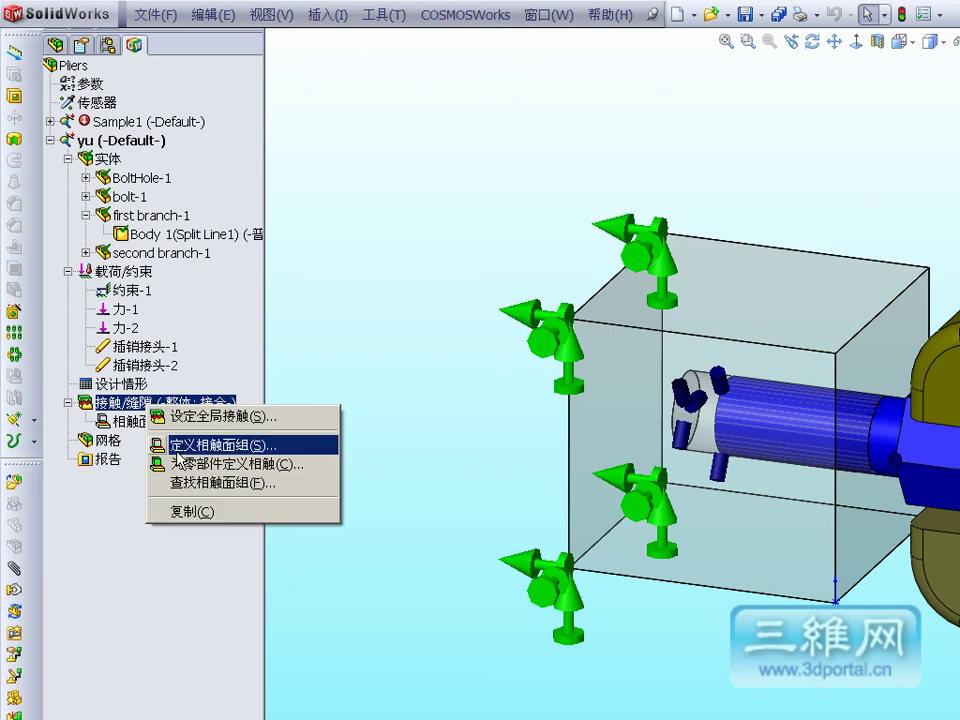
left_click(175, 445)
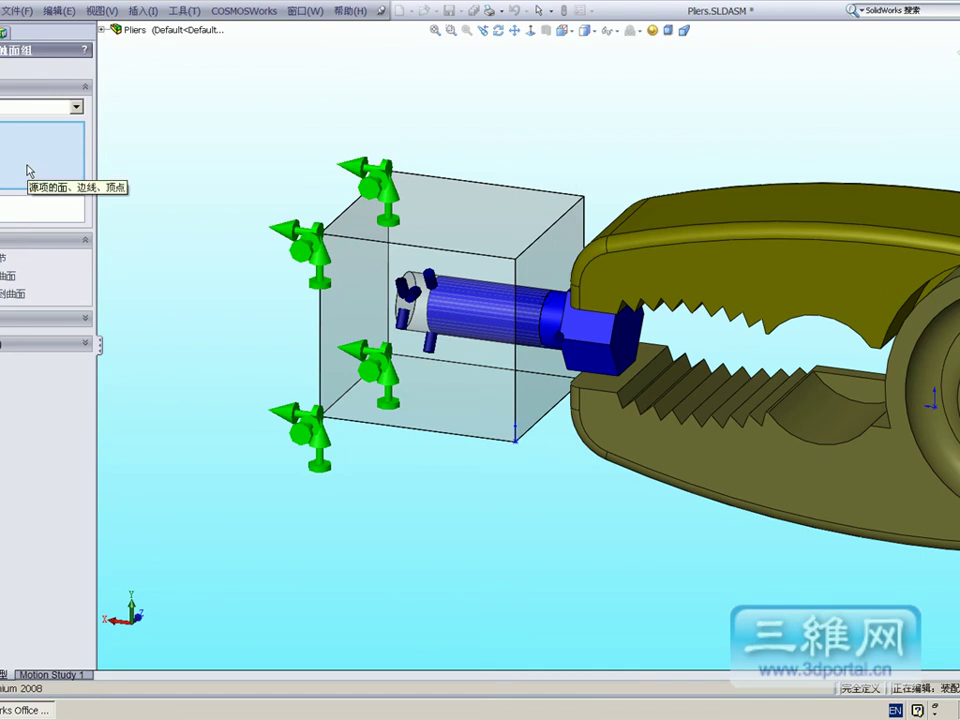
left_click(29, 171)
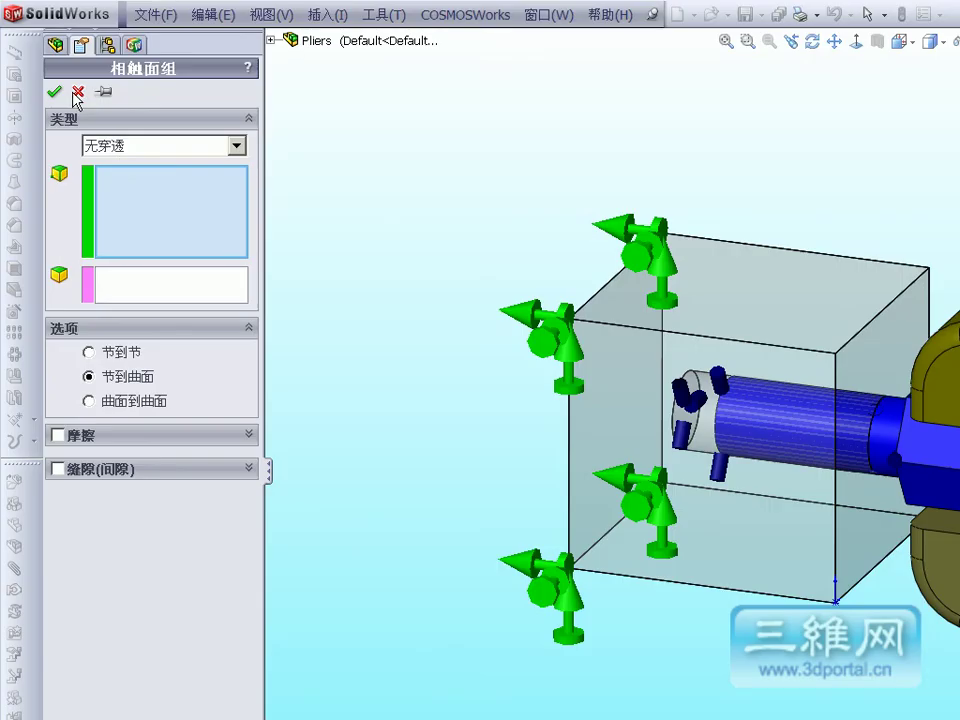
Discard the pending contact set and menu, then start a new document.
left_click(77, 92)
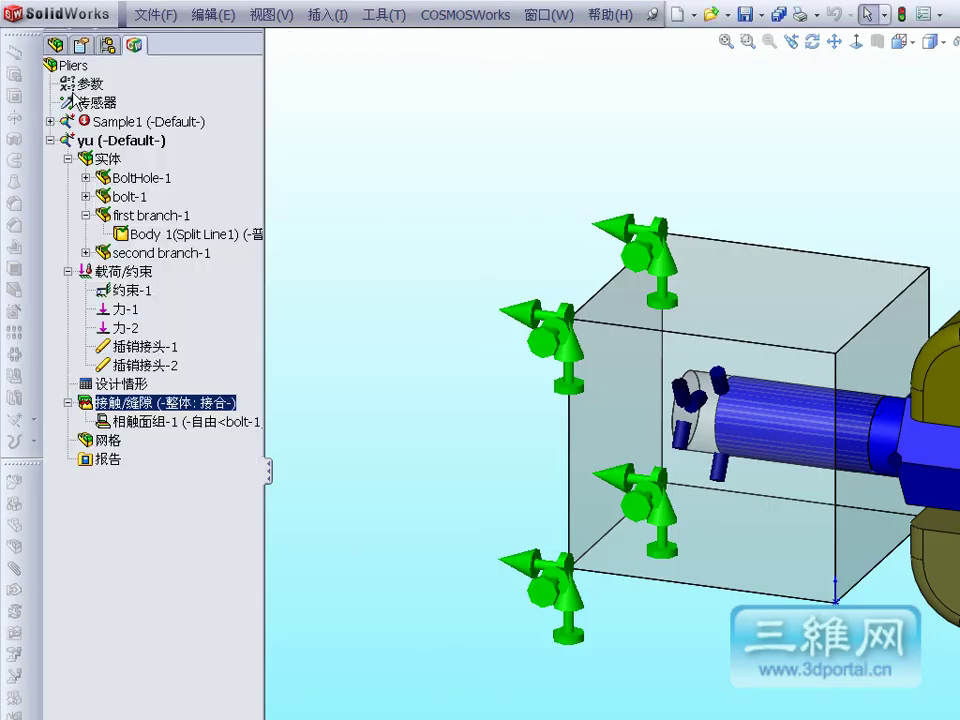
right_click(131, 403)
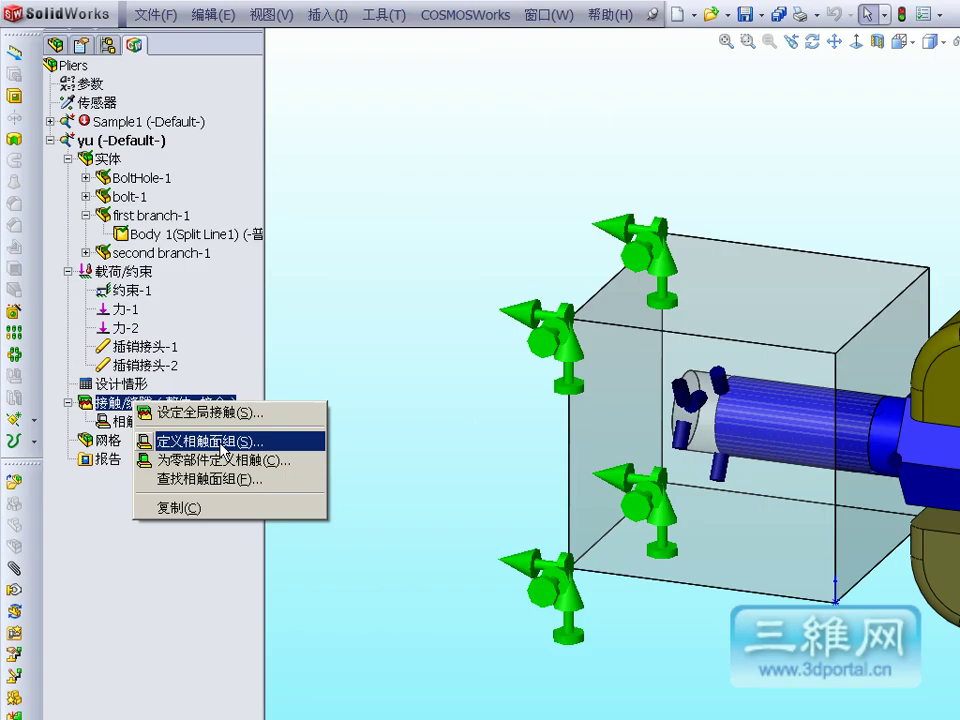
left_click(55, 323)
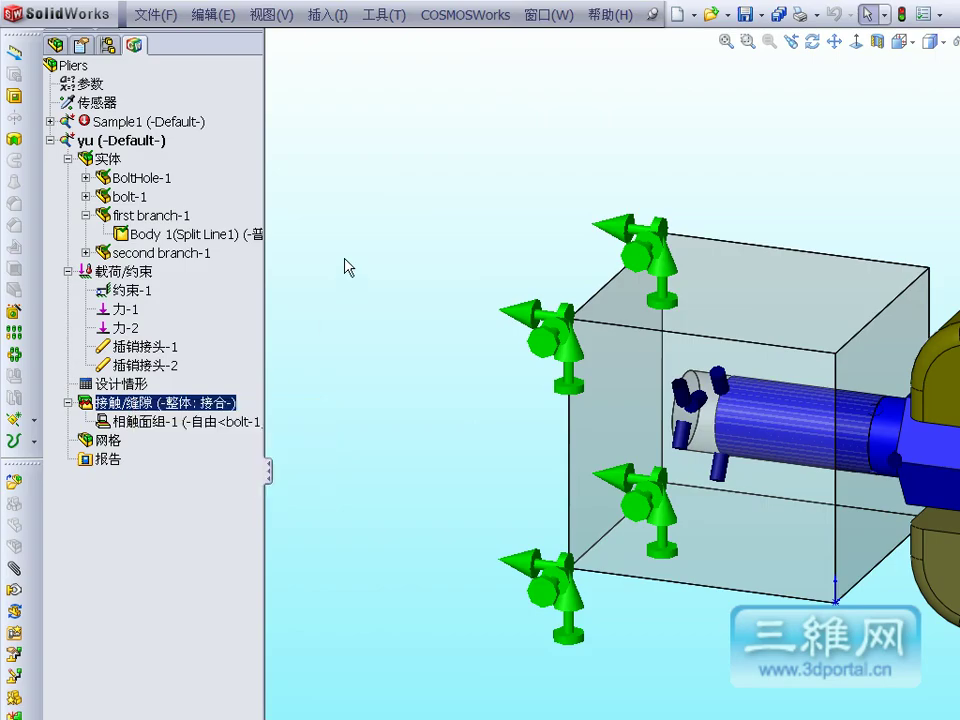
left_click(677, 15)
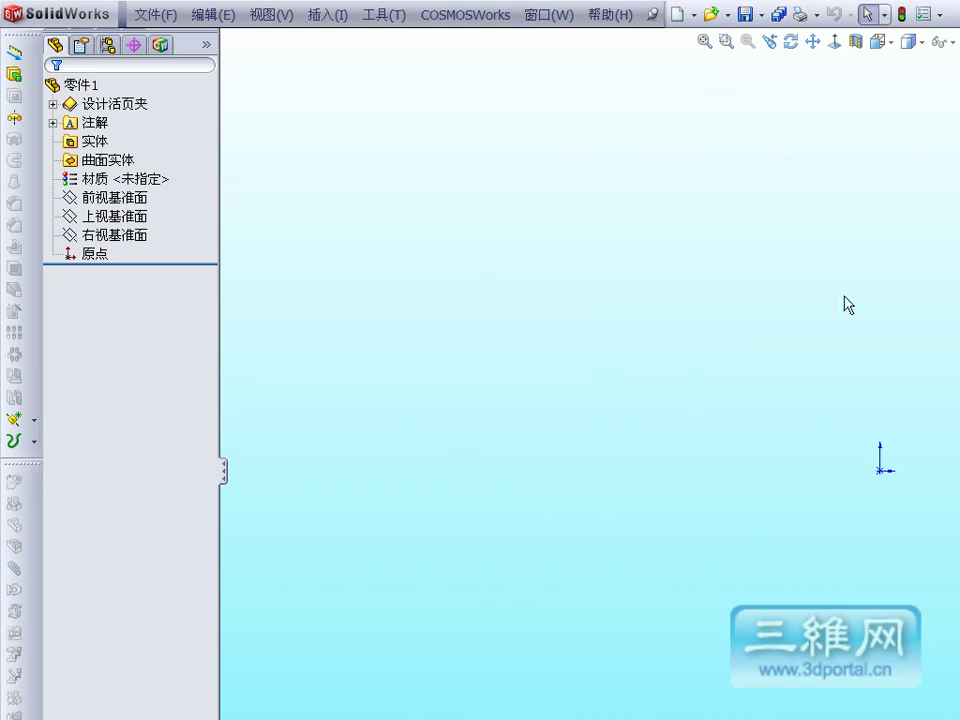
Sketch a rectangle on the Front Plane and extrude it 10.00 mm into a plate.
left_click(936, 42)
left_click(125, 224)
left_click(82, 202)
left_click(662, 482)
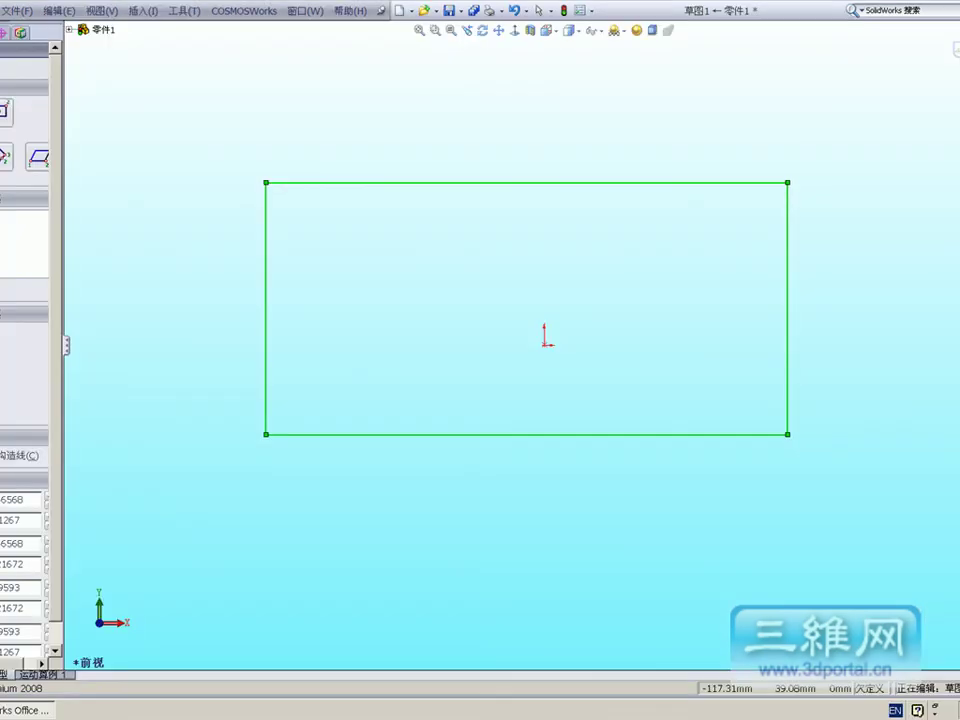
key("Escape")
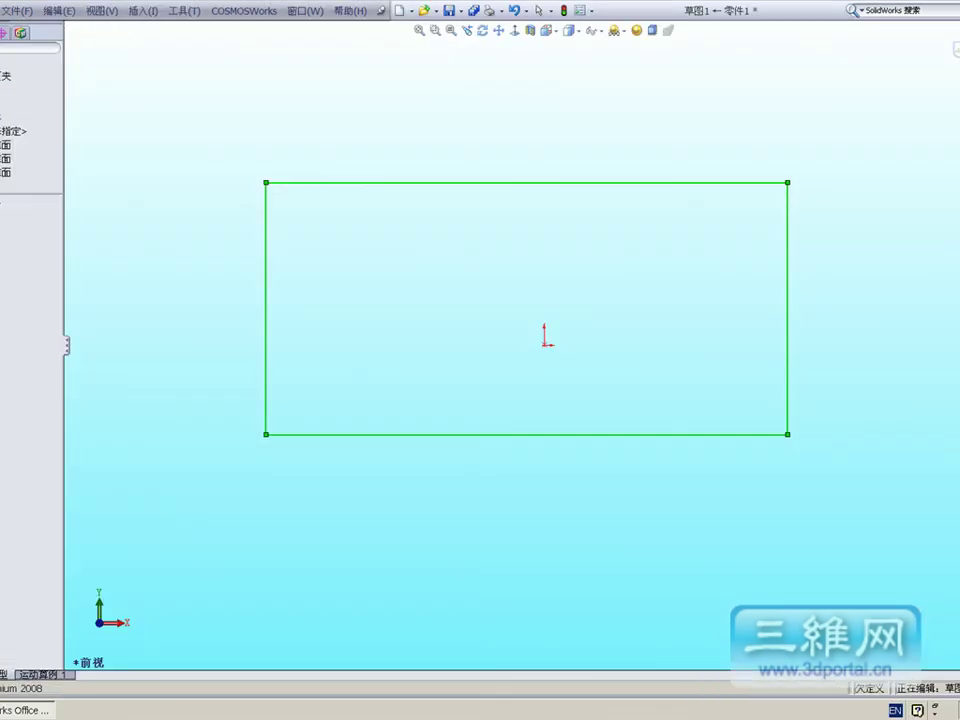
left_click(2, 50)
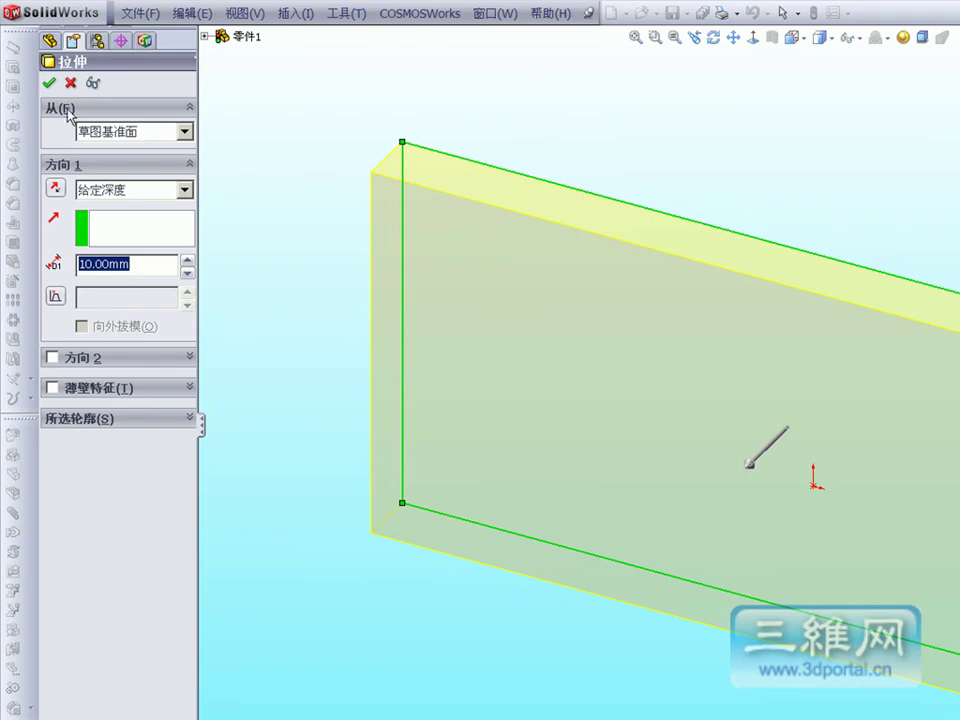
left_click(48, 83)
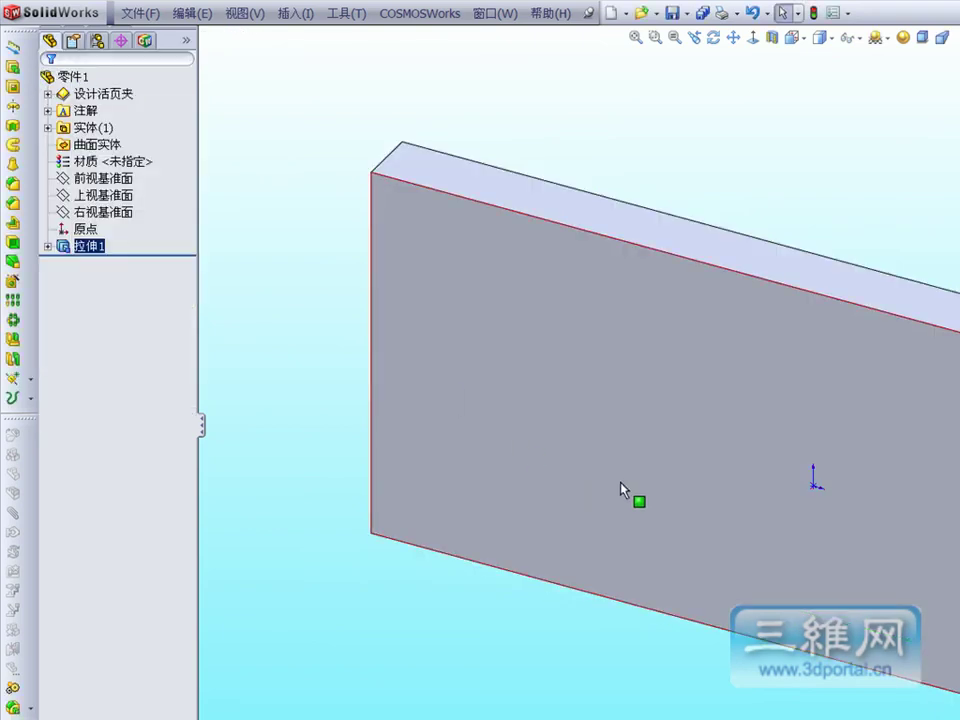
Sketch a circle on the plate's front face and extrude it into a cylindrical boss.
left_click(621, 489)
right_click(860, 444)
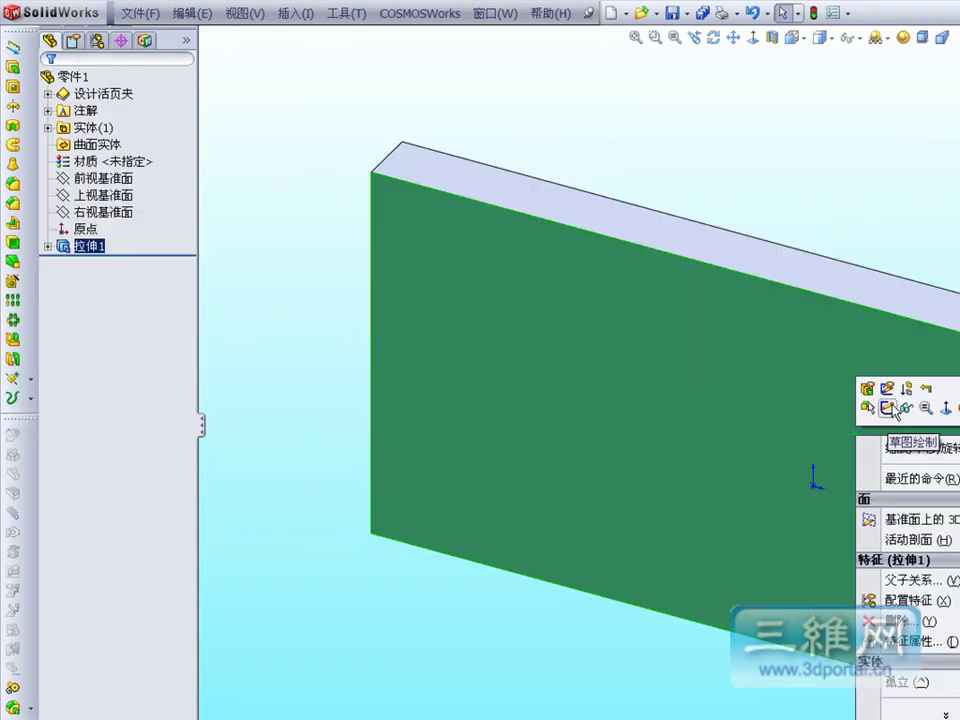
left_click(887, 408)
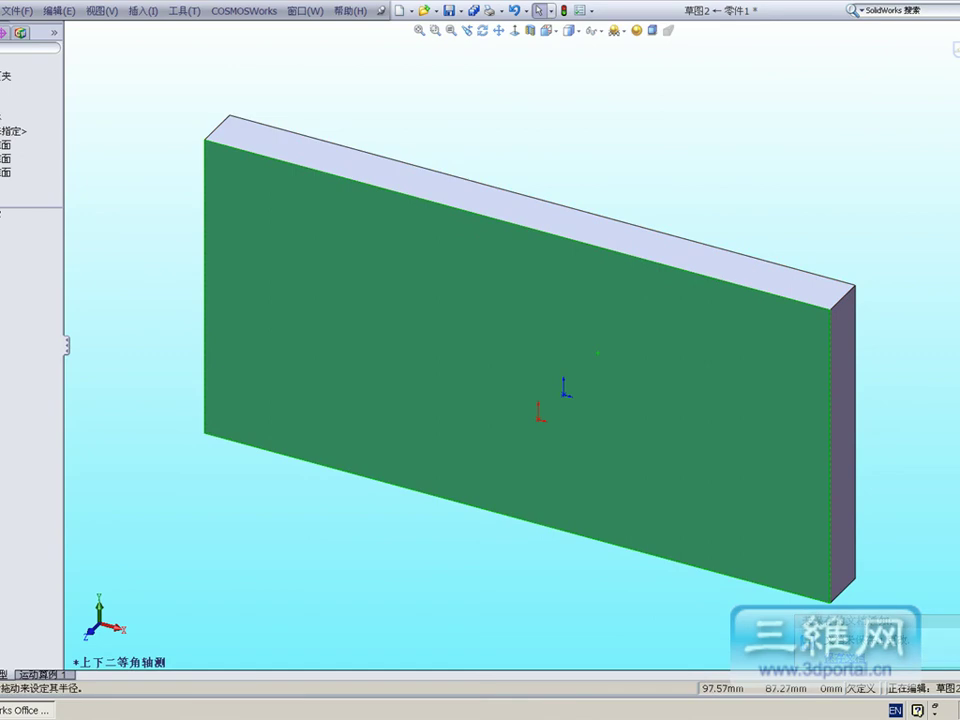
left_click(483, 354)
left_click(483, 318)
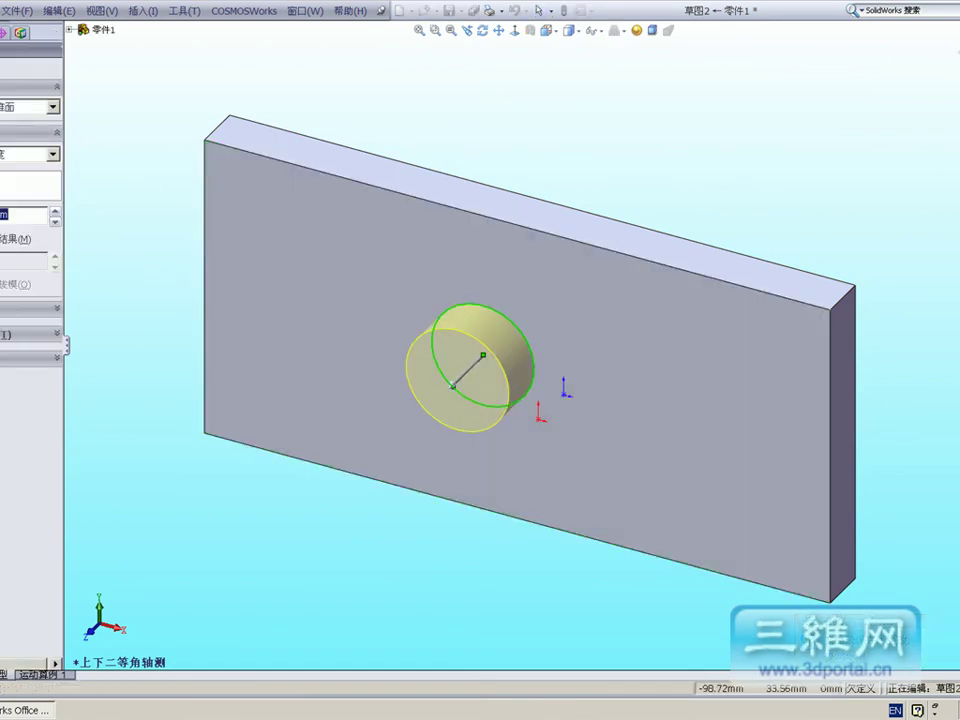
key("Return")
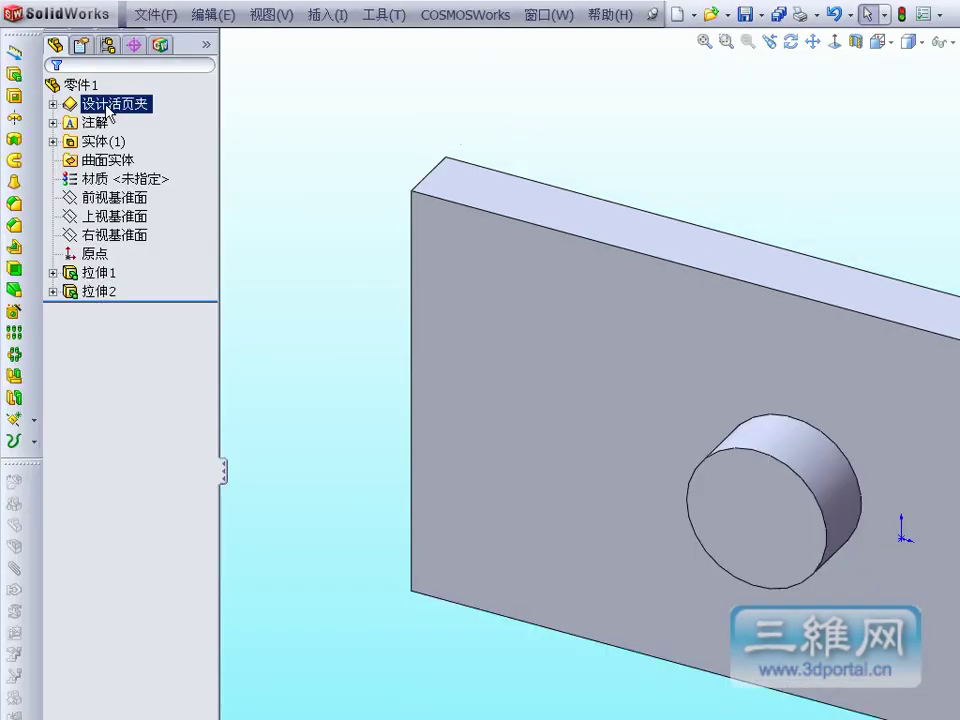
Apply a cyan colour to the whole part 零件1 via Appearance > Color.
left_click(77, 87)
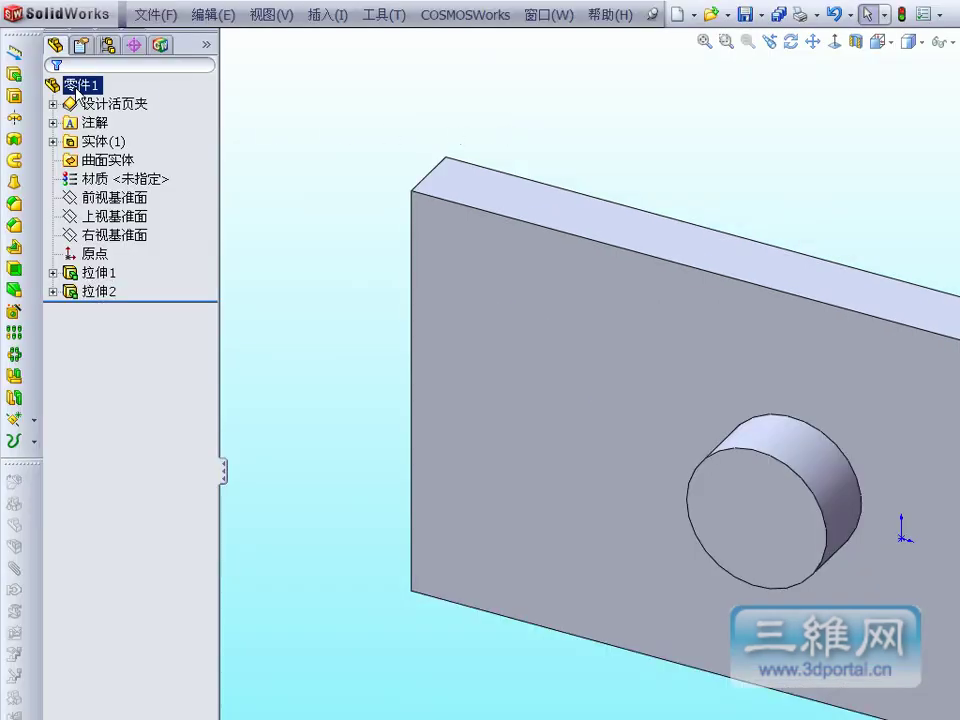
right_click(77, 87)
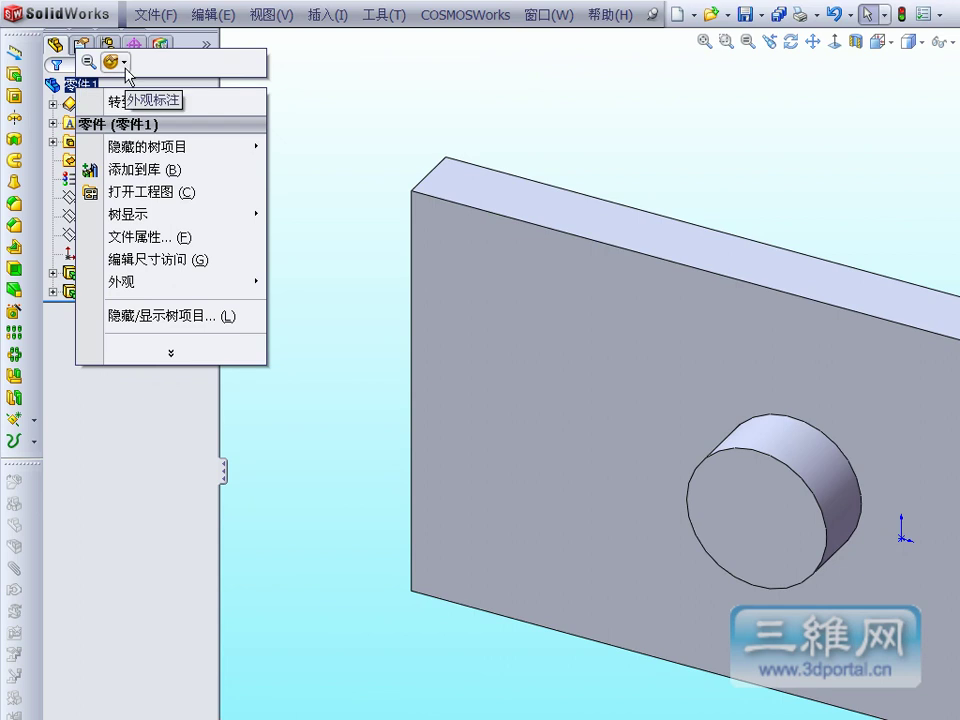
left_click(125, 66)
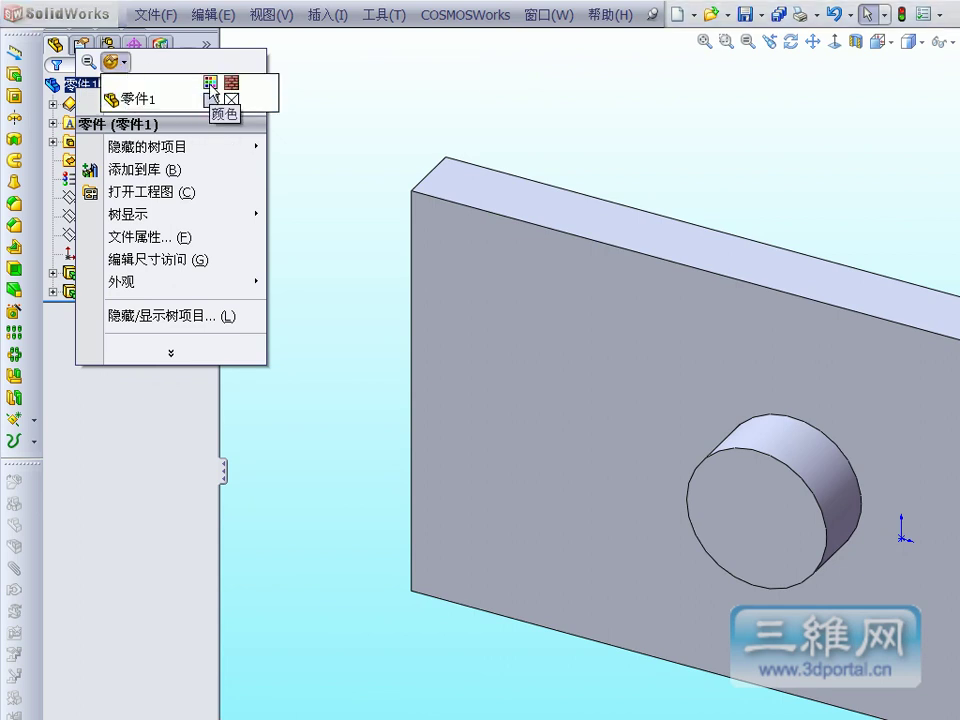
left_click(209, 83)
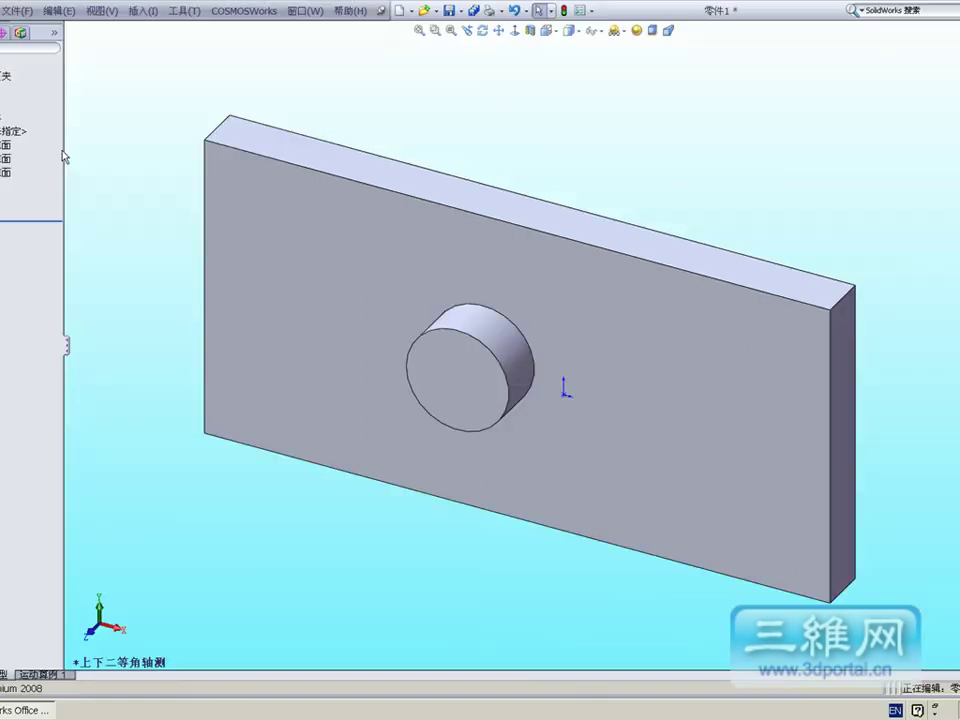
left_click_drag(62, 148, 118, 154)
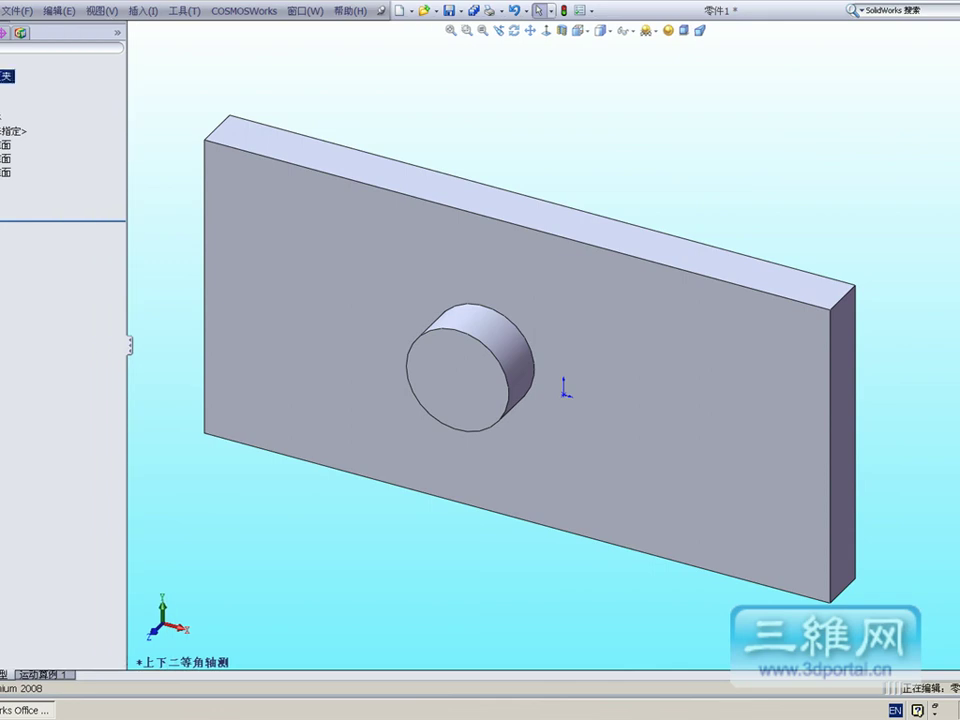
right_click(5, 70)
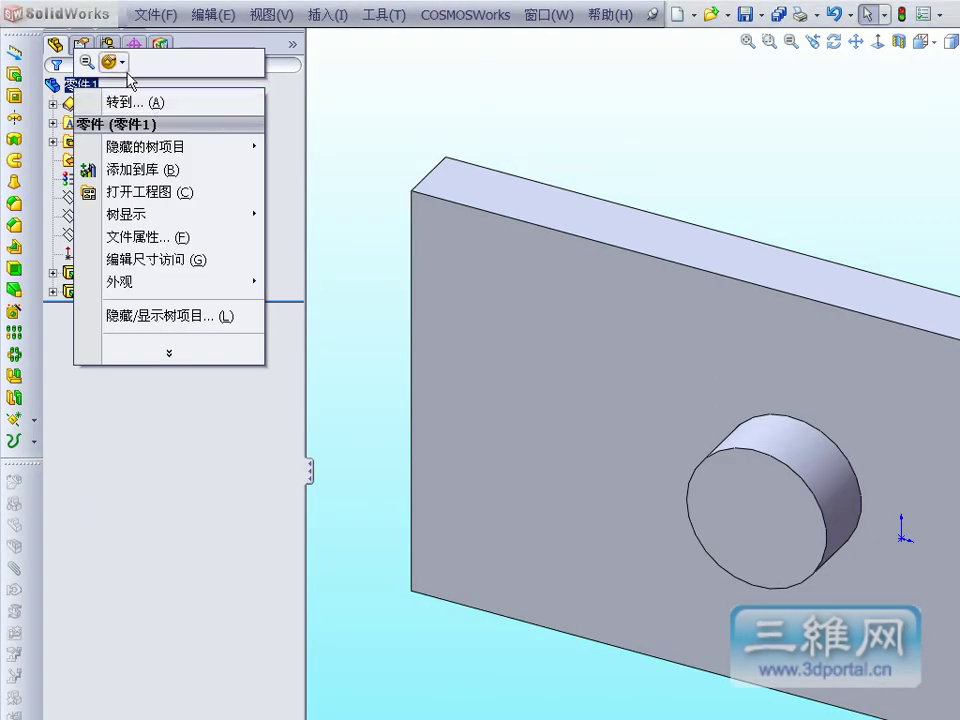
mouse_move(113, 61)
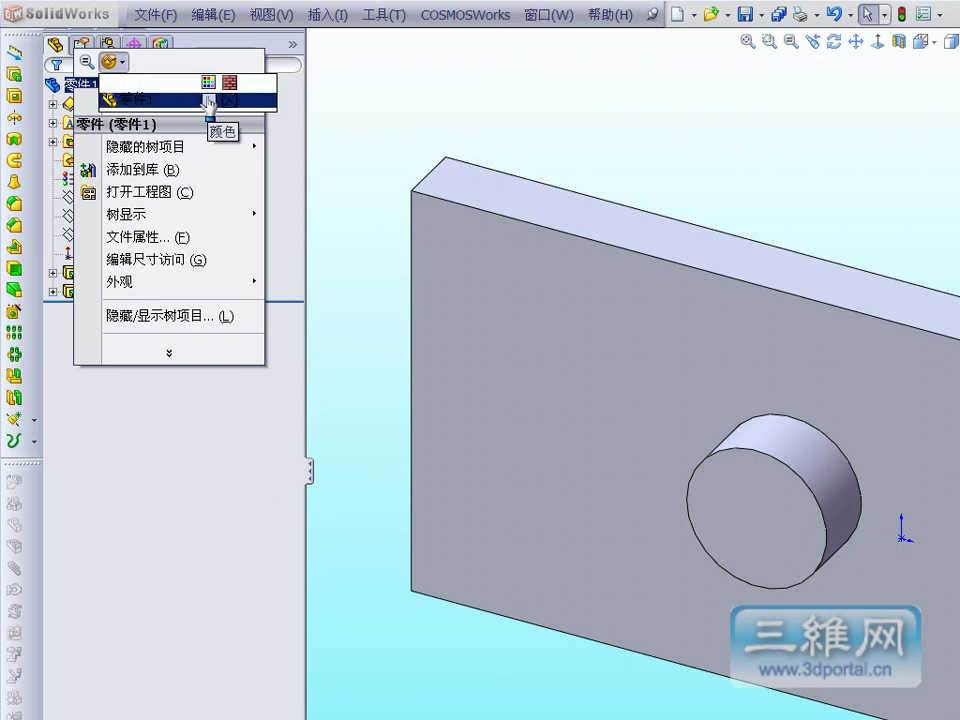
left_click(208, 100)
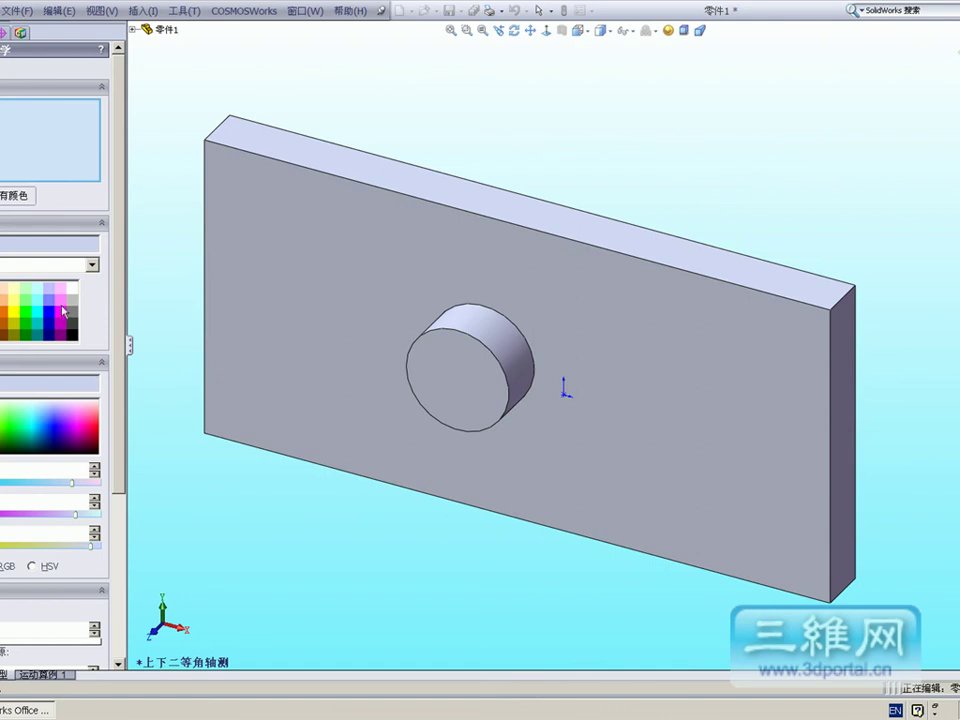
left_click(40, 303)
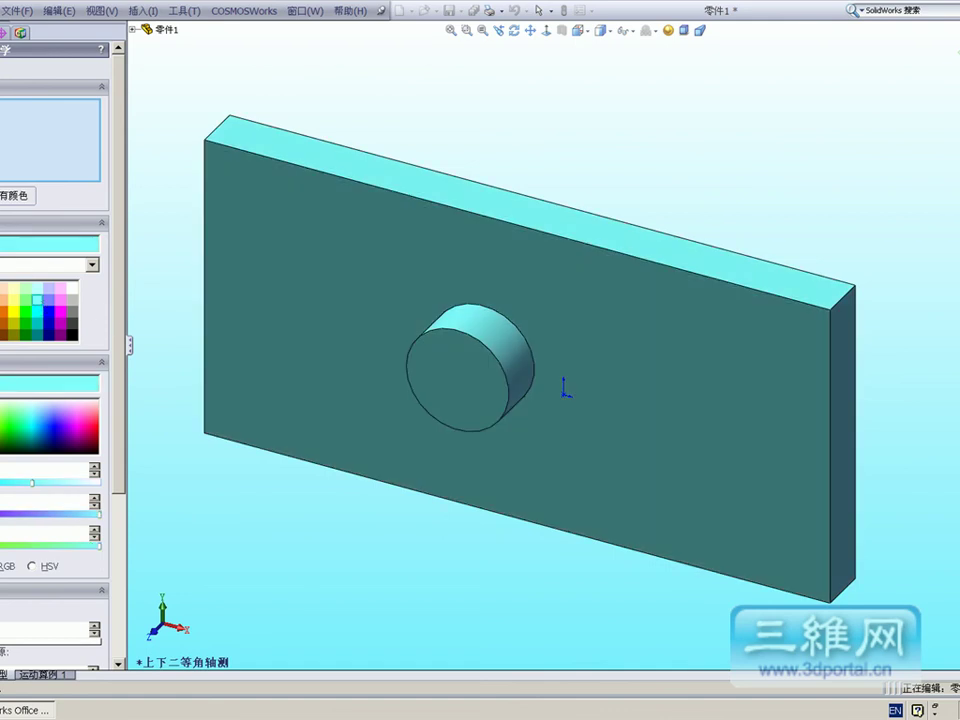
key("Return")
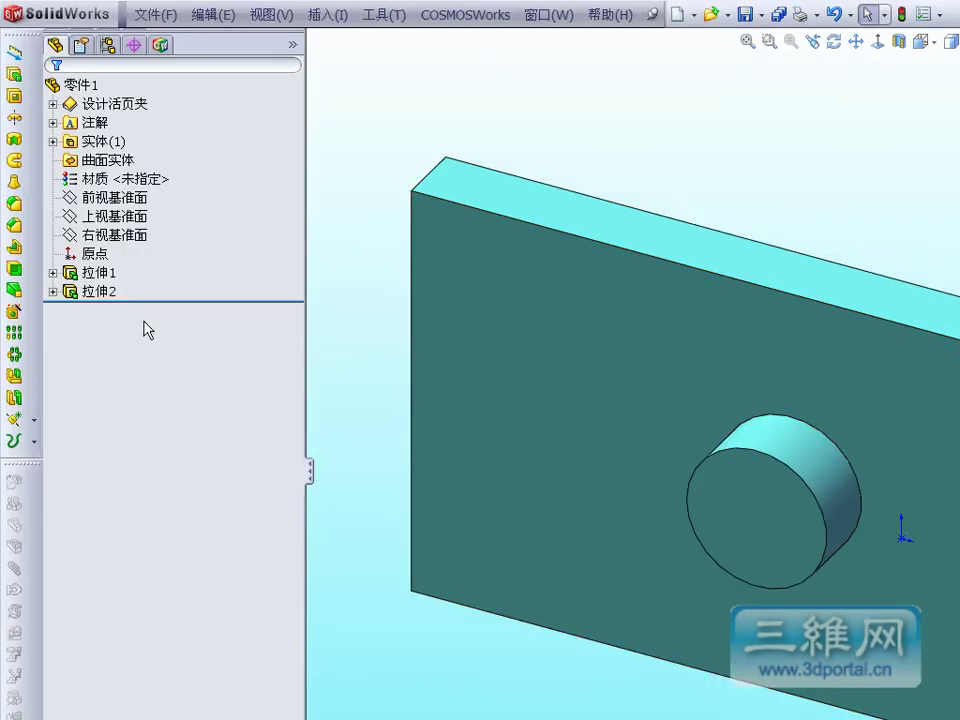
Colour the cylindrical boss feature 拉伸2 magenta.
left_click(101, 291)
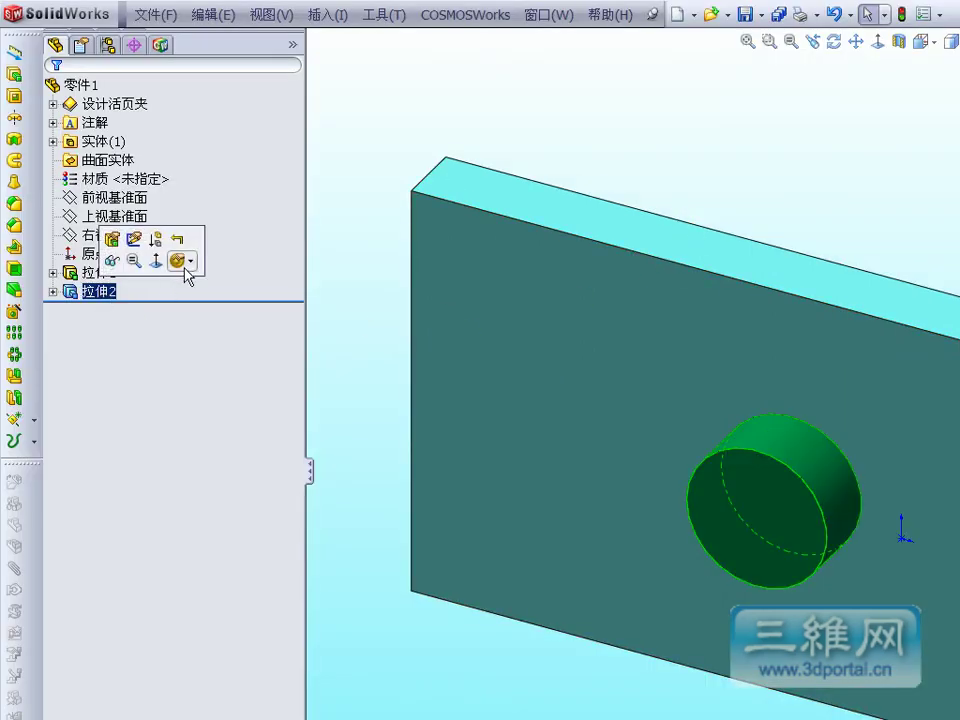
left_click(184, 262)
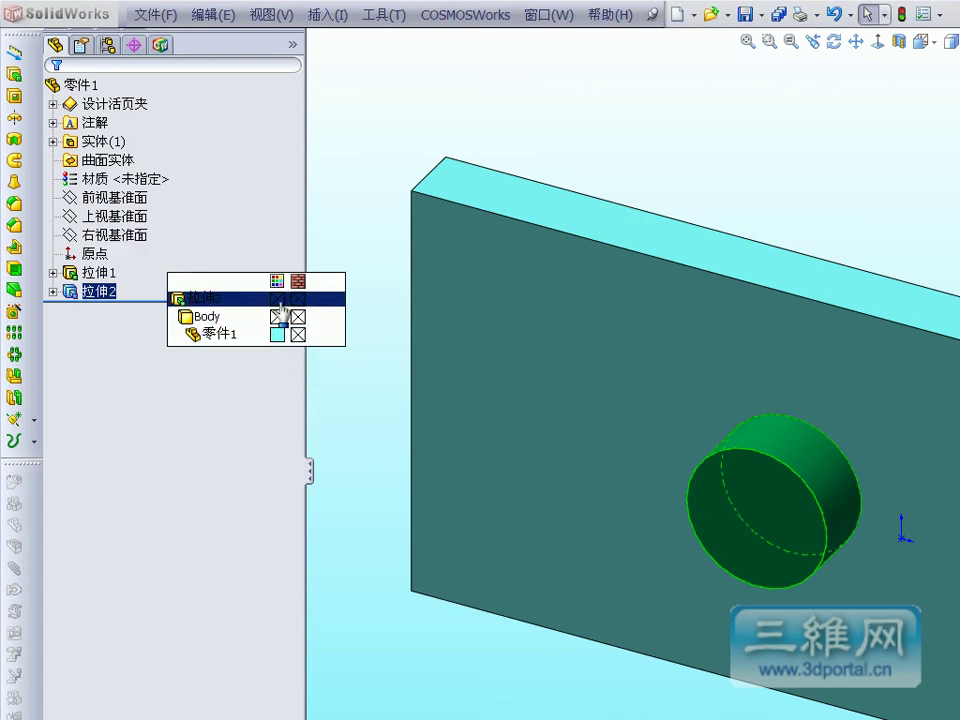
left_click(281, 303)
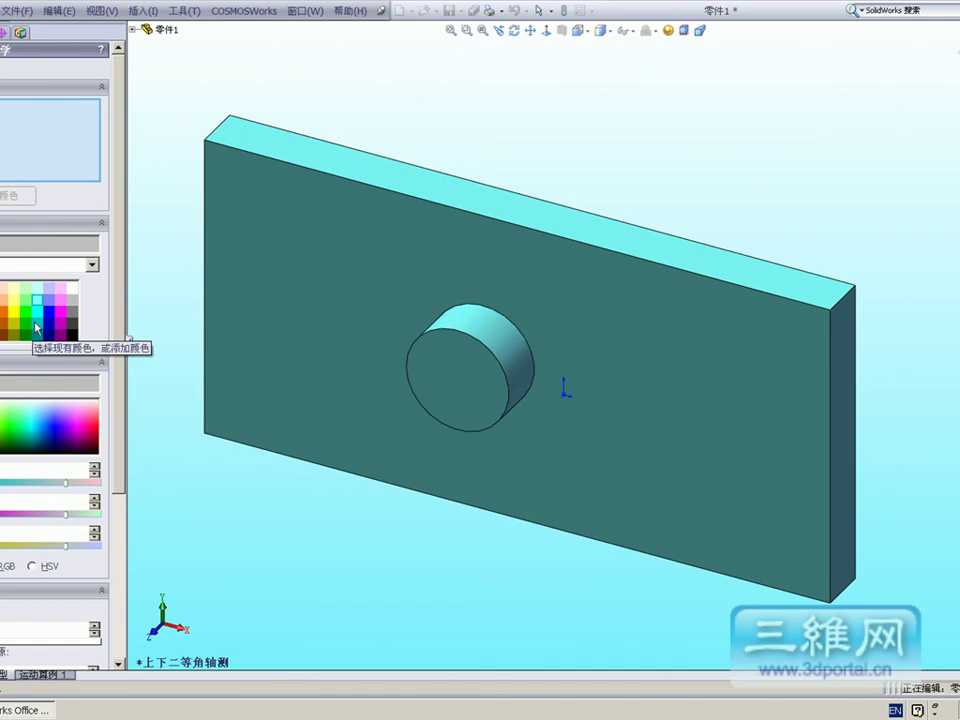
left_click(62, 318)
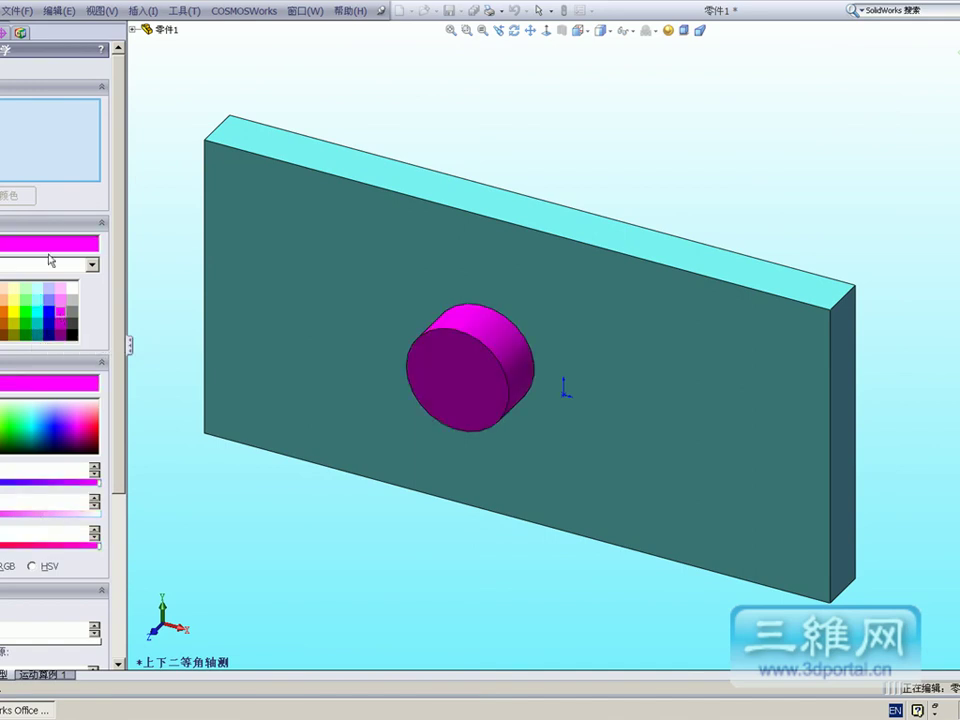
left_click(20, 79)
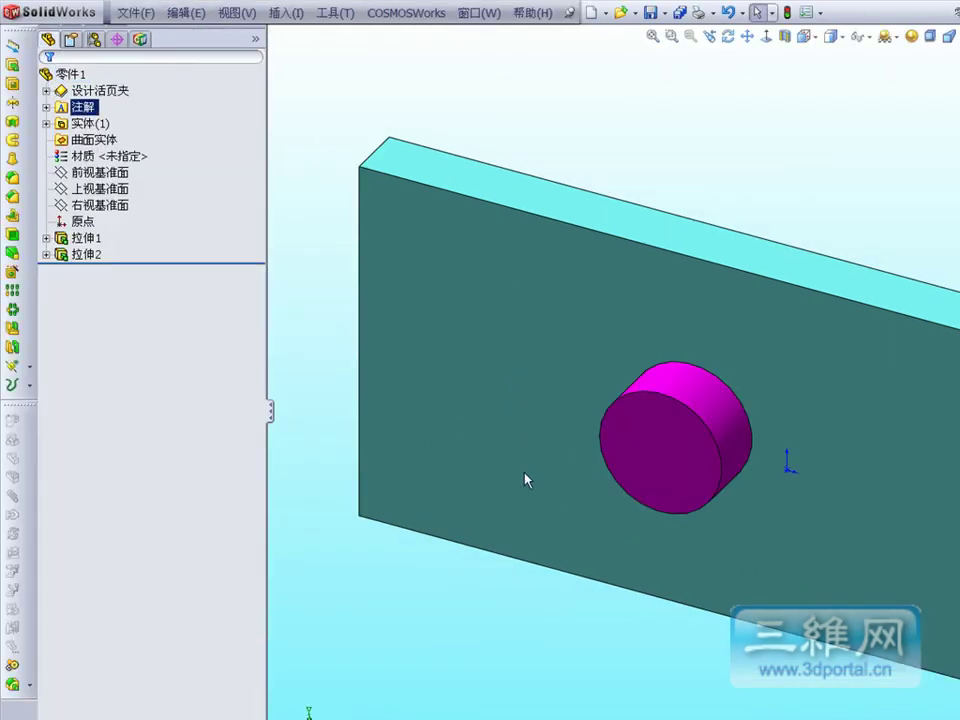
Colour the cylinder's end face yellow-olive.
right_click(651, 478)
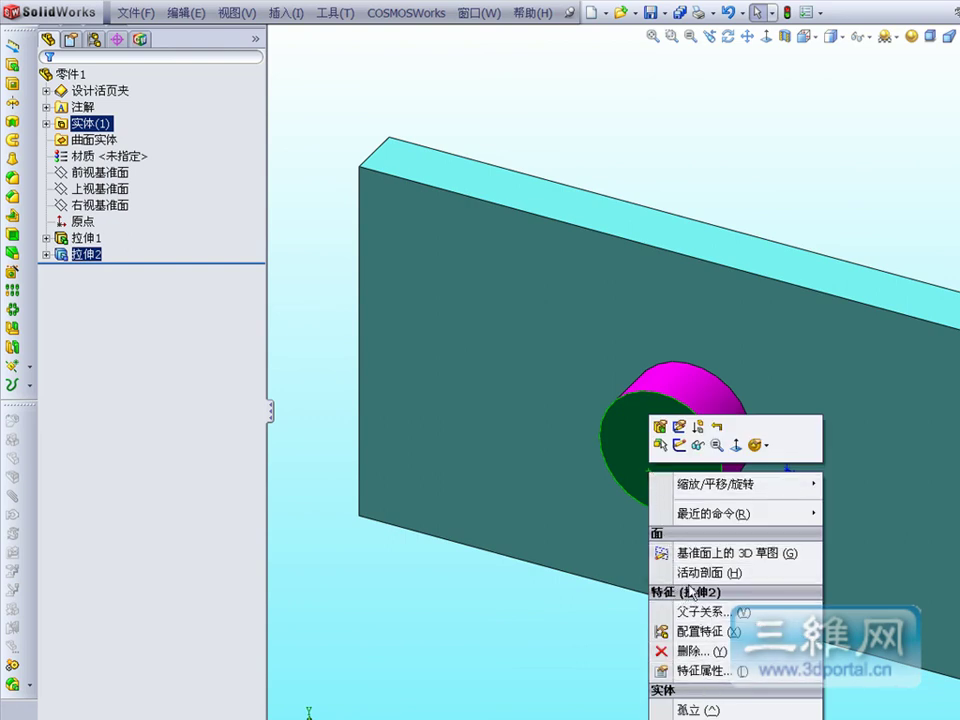
left_click(770, 448)
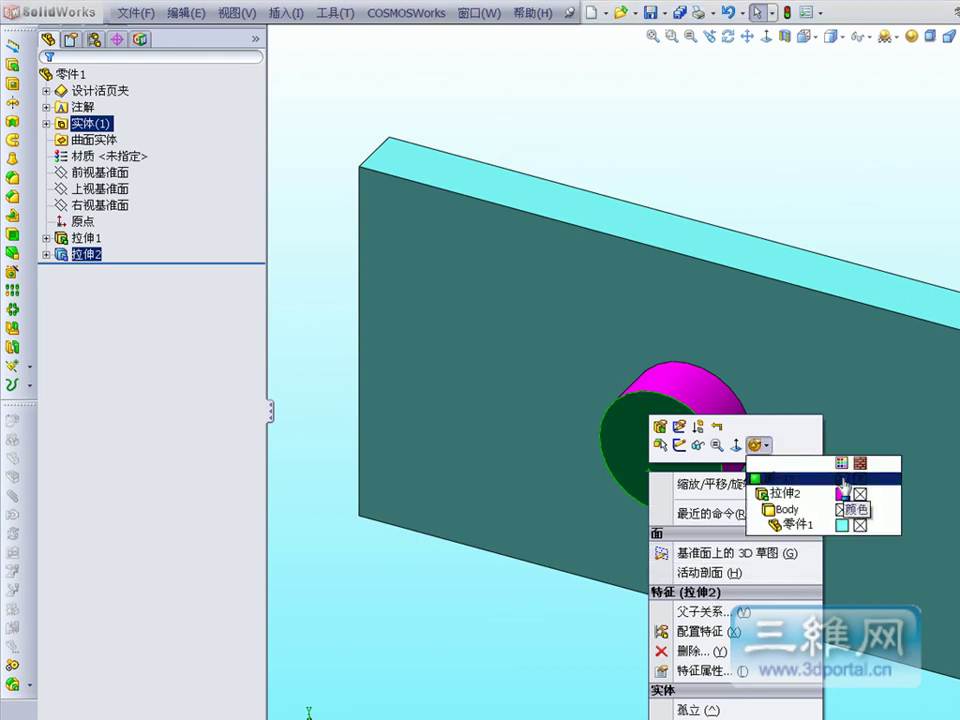
left_click(845, 485)
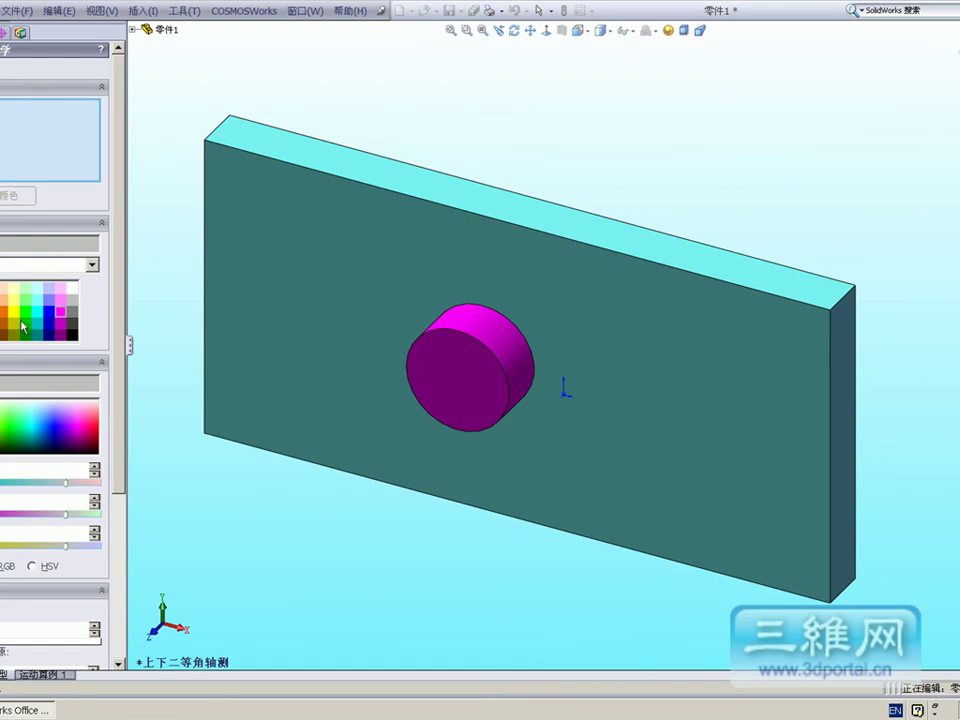
left_click(22, 325)
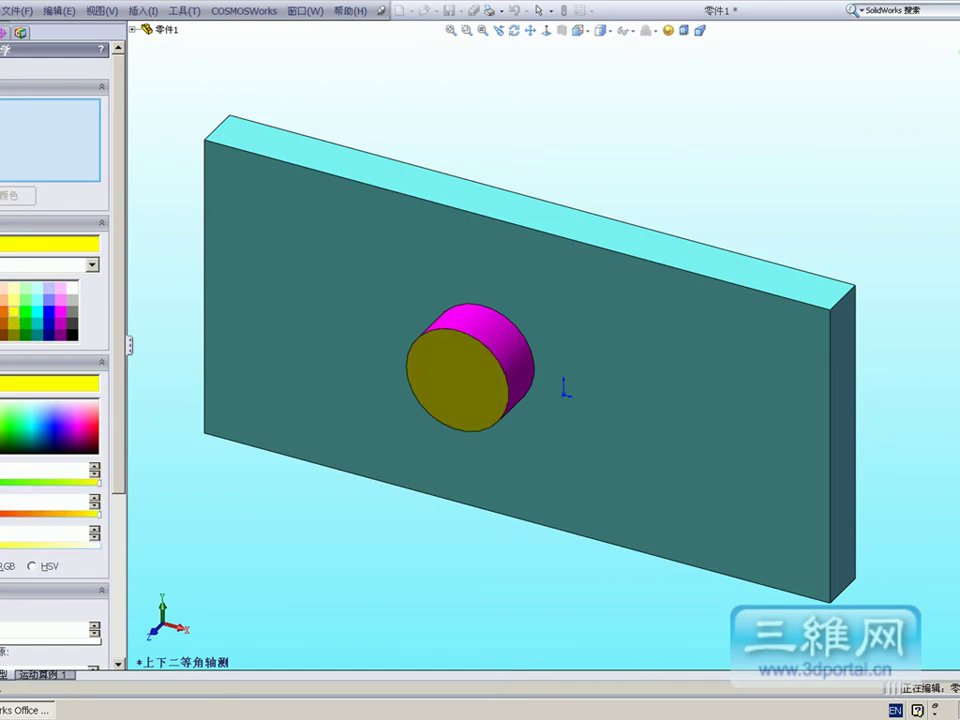
key("Return")
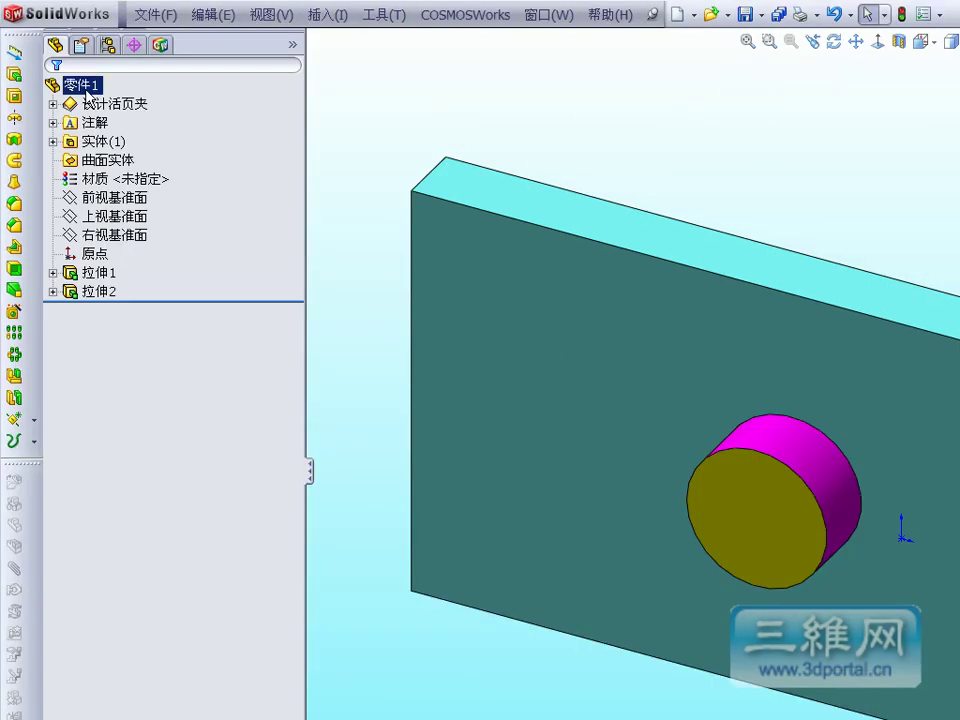
Change the whole part 零件1's colour to red.
right_click(86, 91)
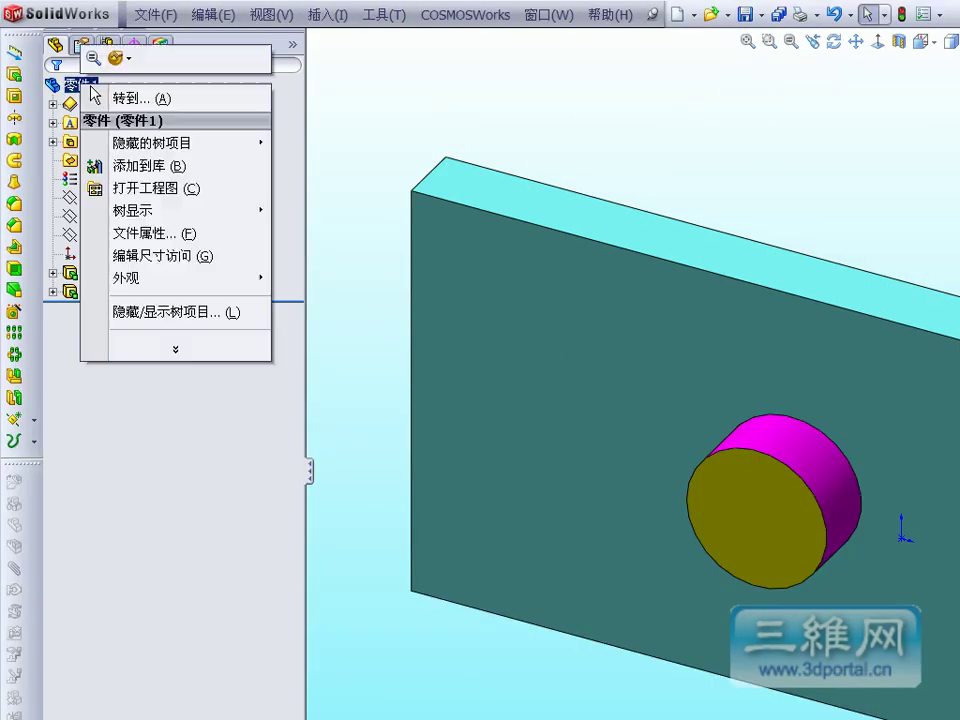
left_click(128, 58)
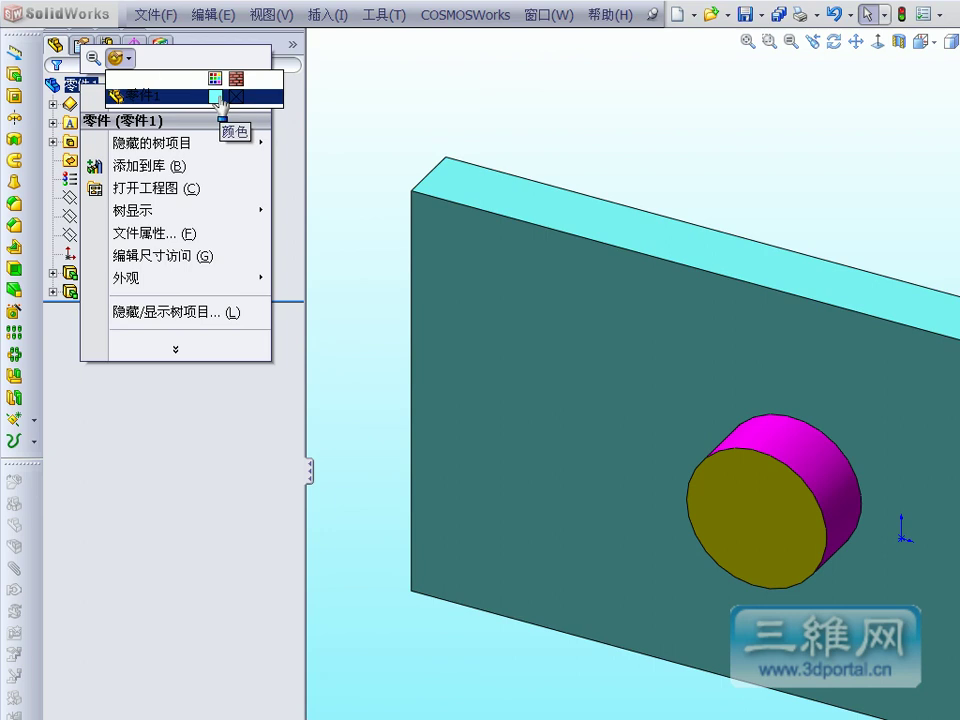
left_click(219, 100)
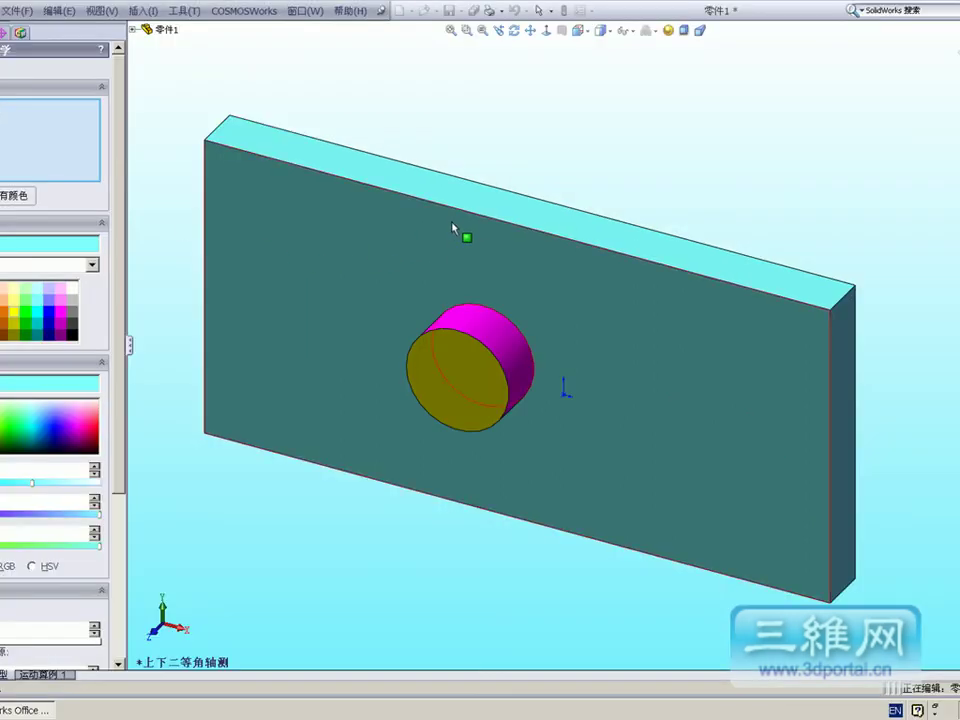
left_click(4, 290)
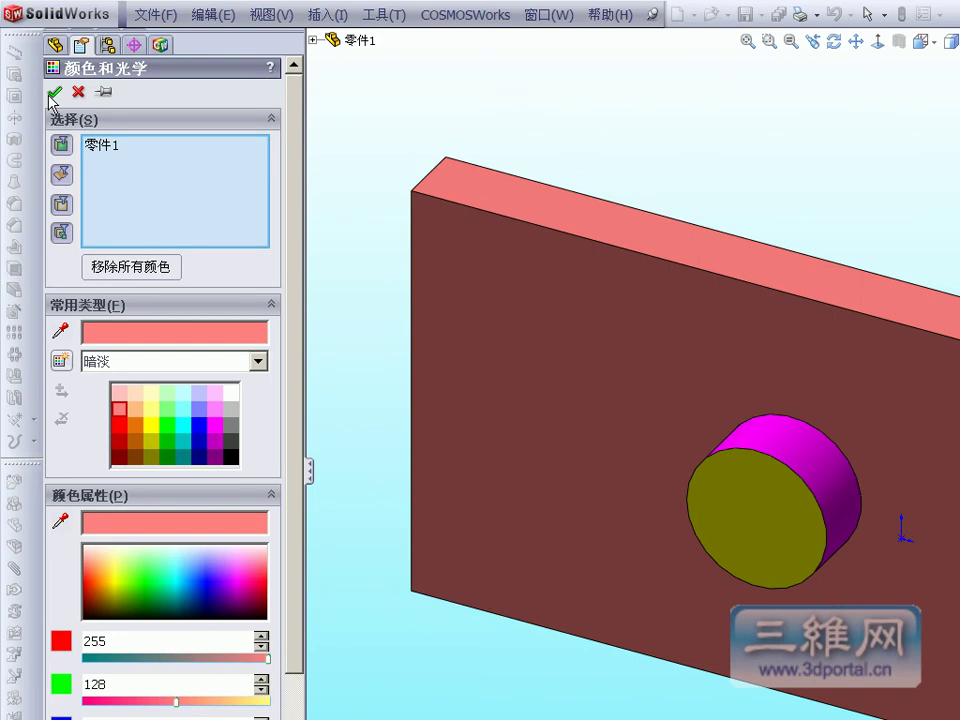
left_click(49, 92)
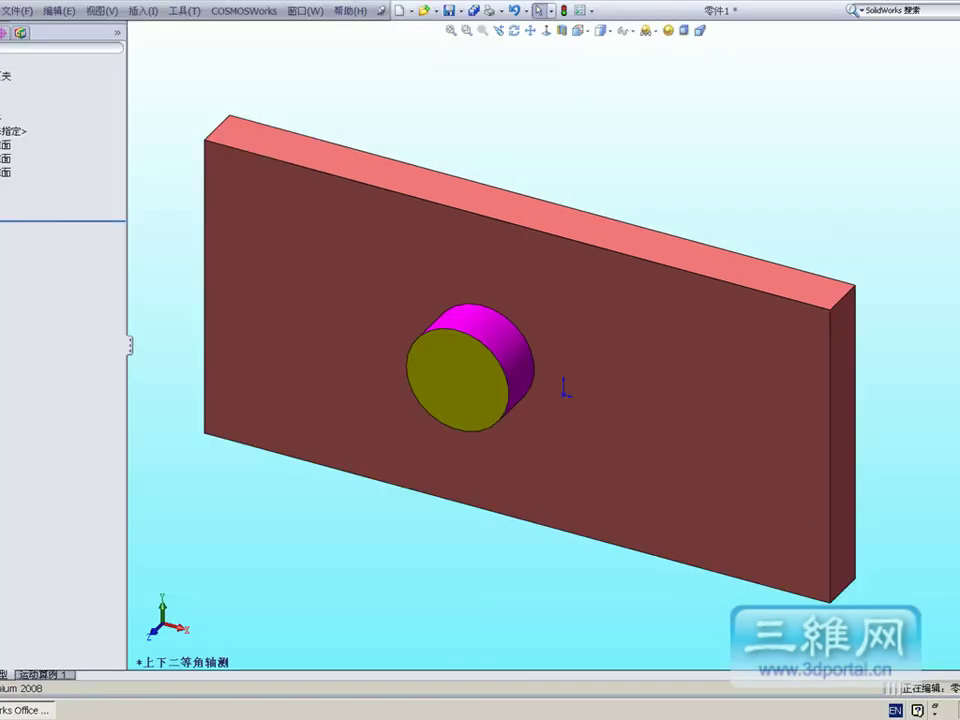
Close the practice part without saving and return to the yu study's contact options.
key("ctrl+w")
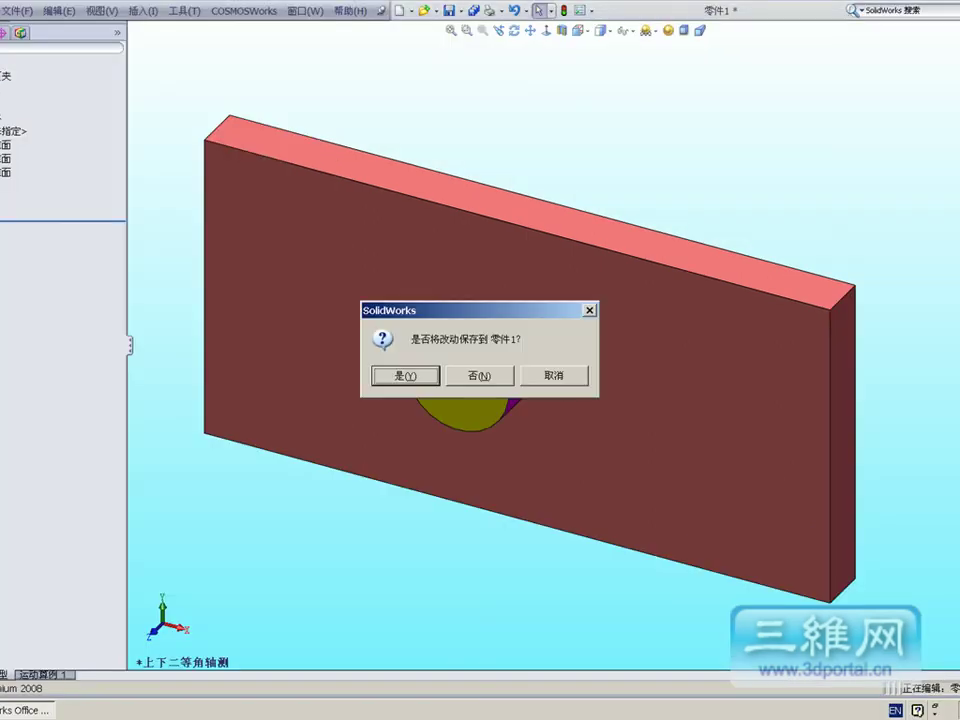
left_click(479, 378)
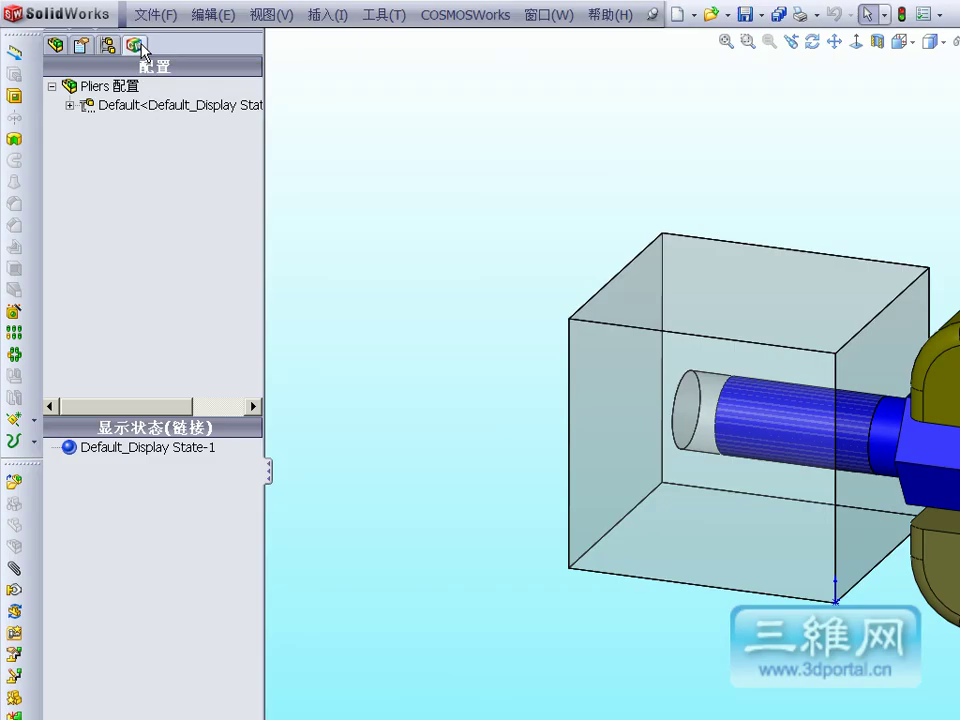
left_click(134, 45)
right_click(125, 311)
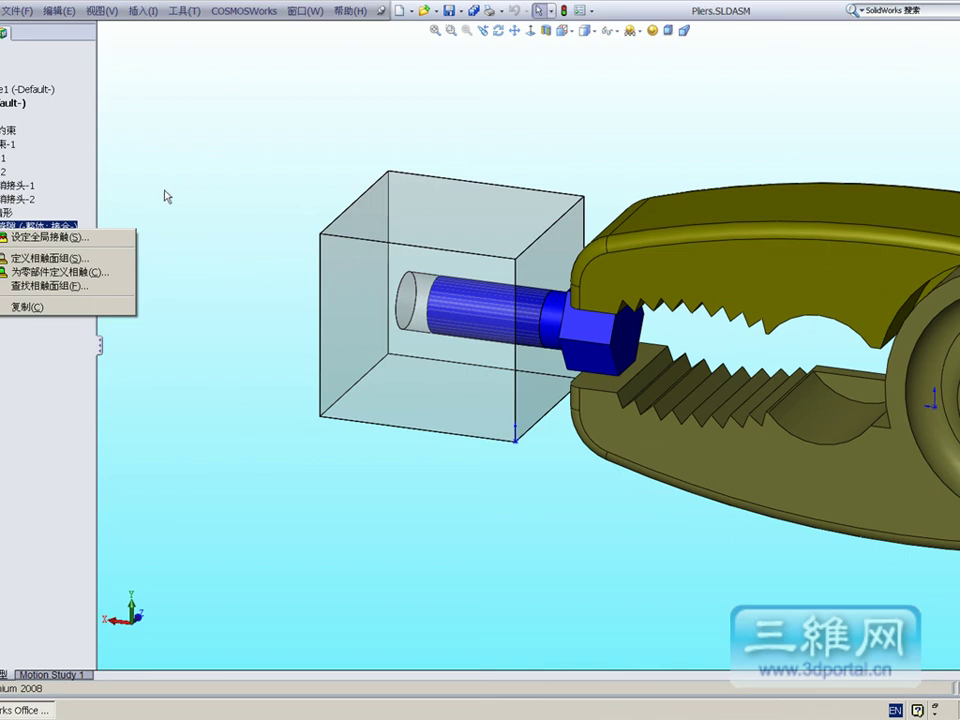
key("Escape")
Fit the whole pliers and block in view, then orbit the assembly to a side angle.
left_click(558, 33)
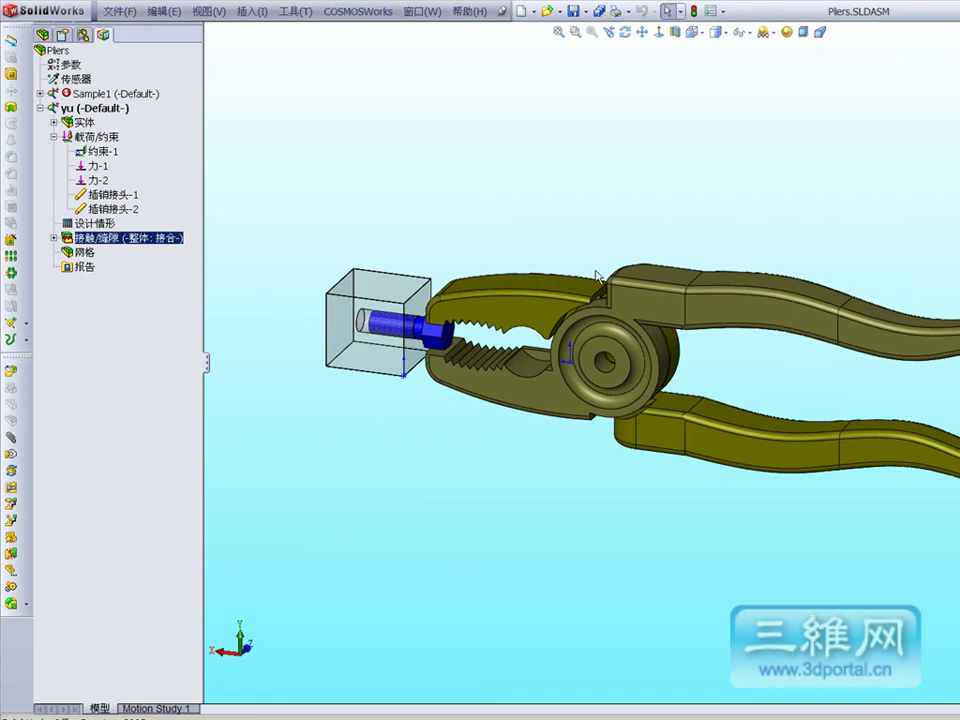
left_click(624, 31)
mouse_move(632, 160)
left_mouse_down()
mouse_move(637, 193)
mouse_move(604, 313)
left_mouse_up()
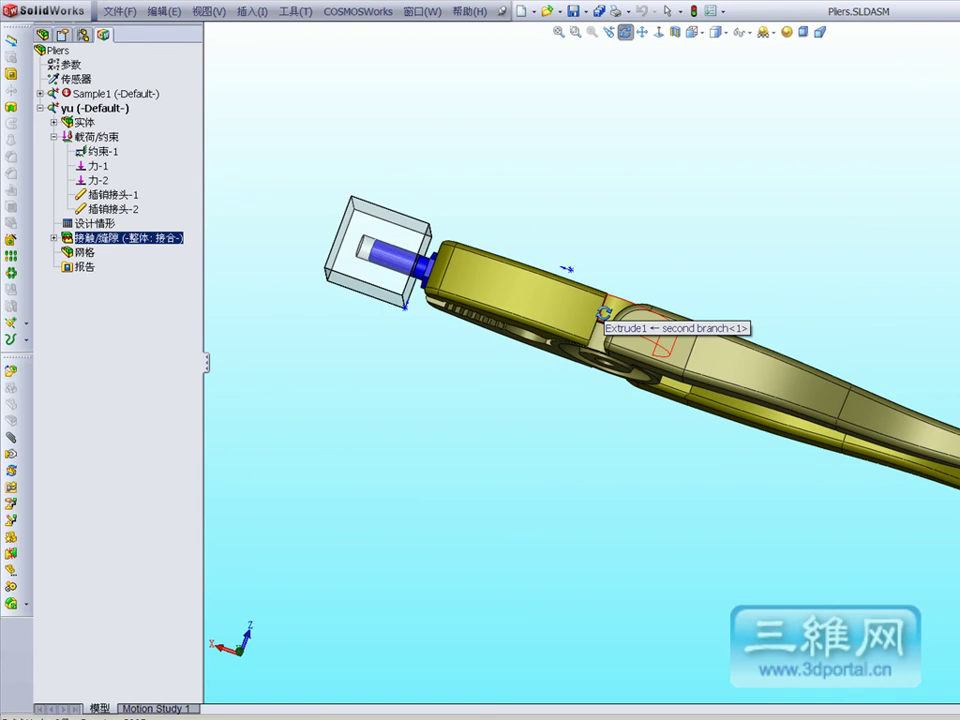
mouse_move(726, 465)
left_mouse_down()
mouse_move(754, 386)
mouse_move(915, 317)
left_mouse_up()
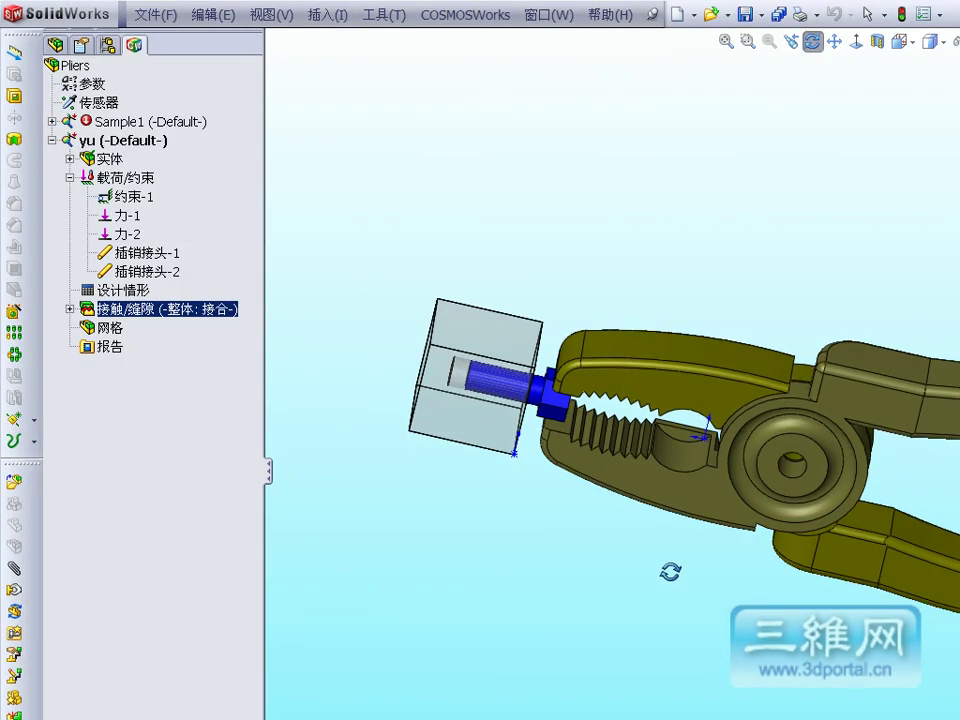
left_click_drag(671, 570, 624, 532)
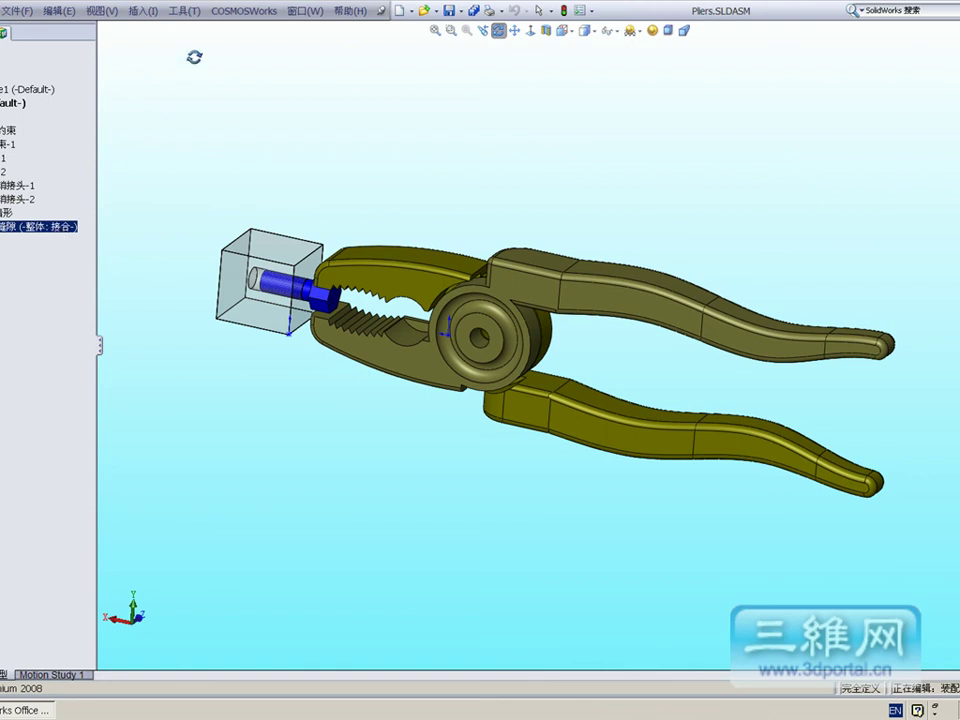
Run Interference Detection on the assembly with coincidence treated as interference.
left_click(185, 11)
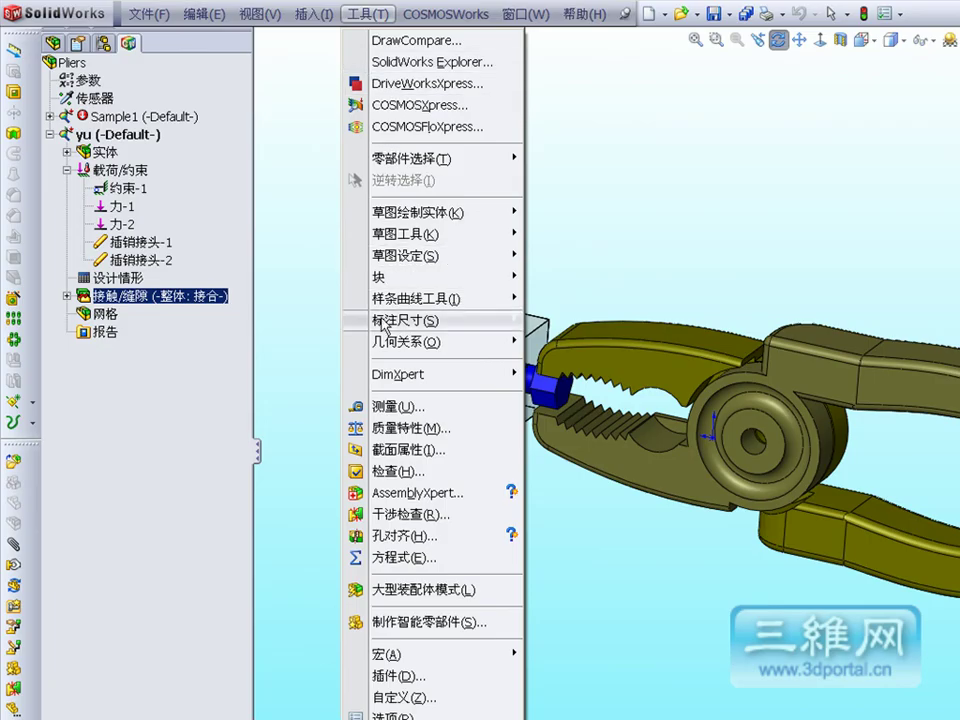
left_click(411, 517)
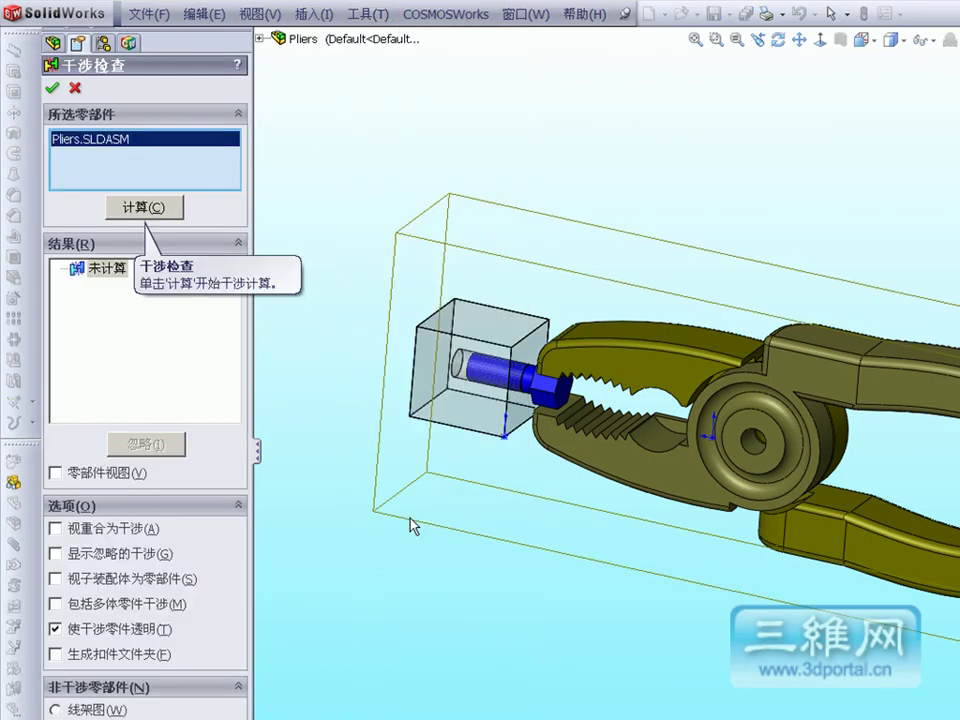
left_click(146, 208)
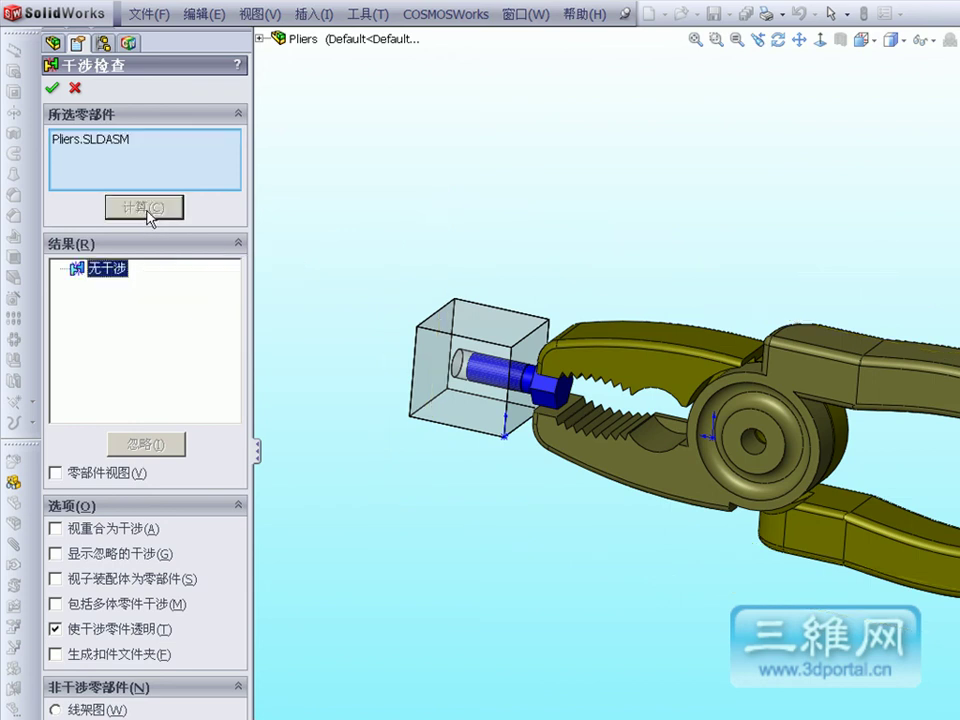
left_click(55, 529)
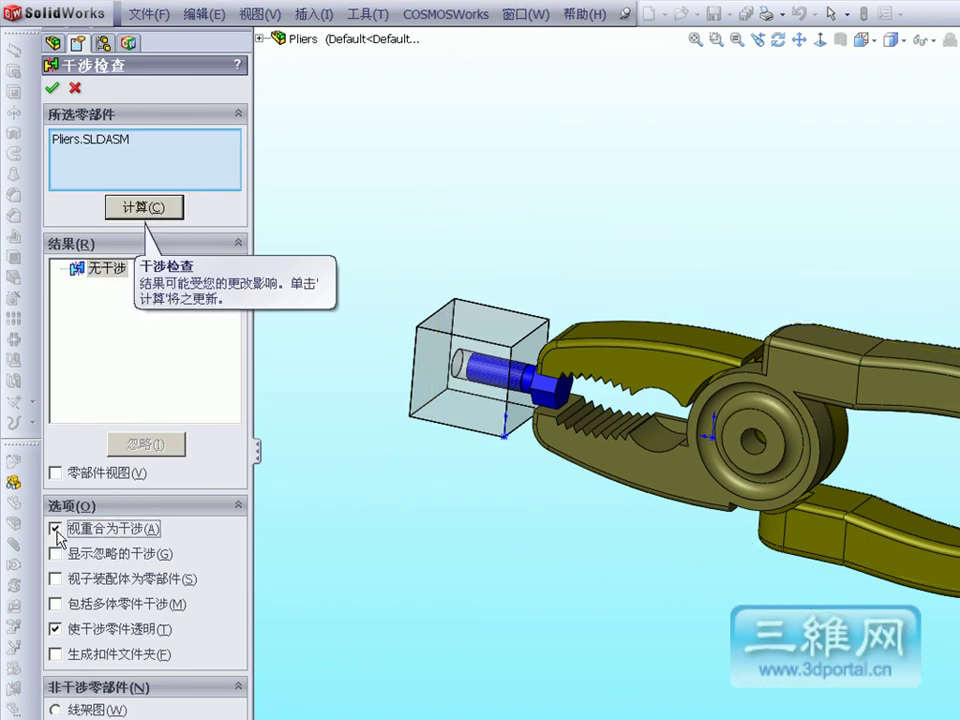
left_click(137, 208)
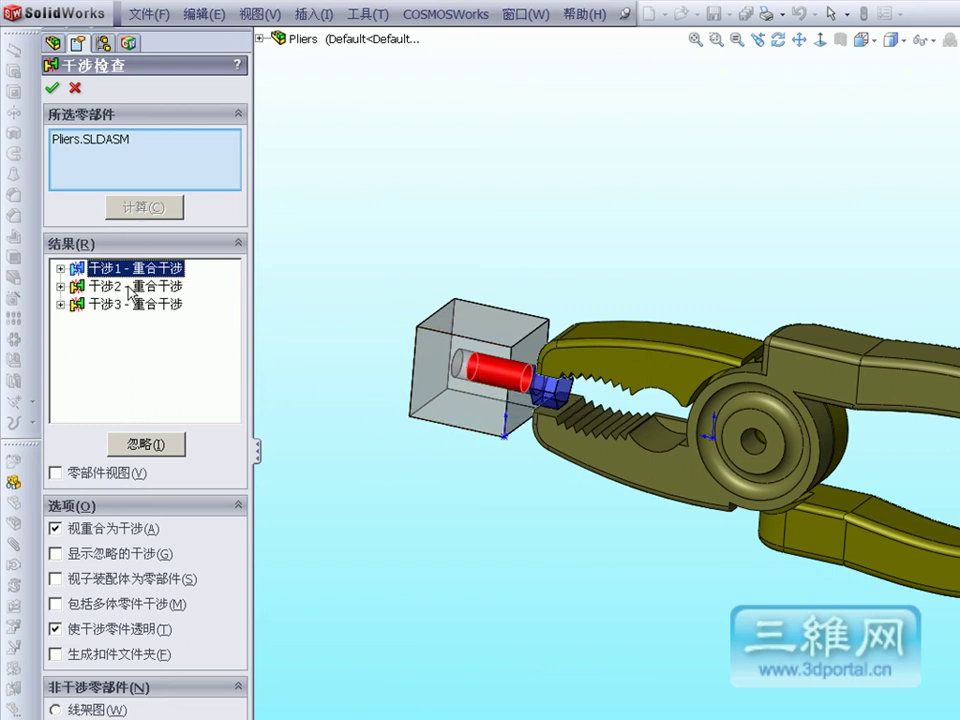
Review the second and third interferences at the bolt and jaws, then close the check.
left_click(127, 288)
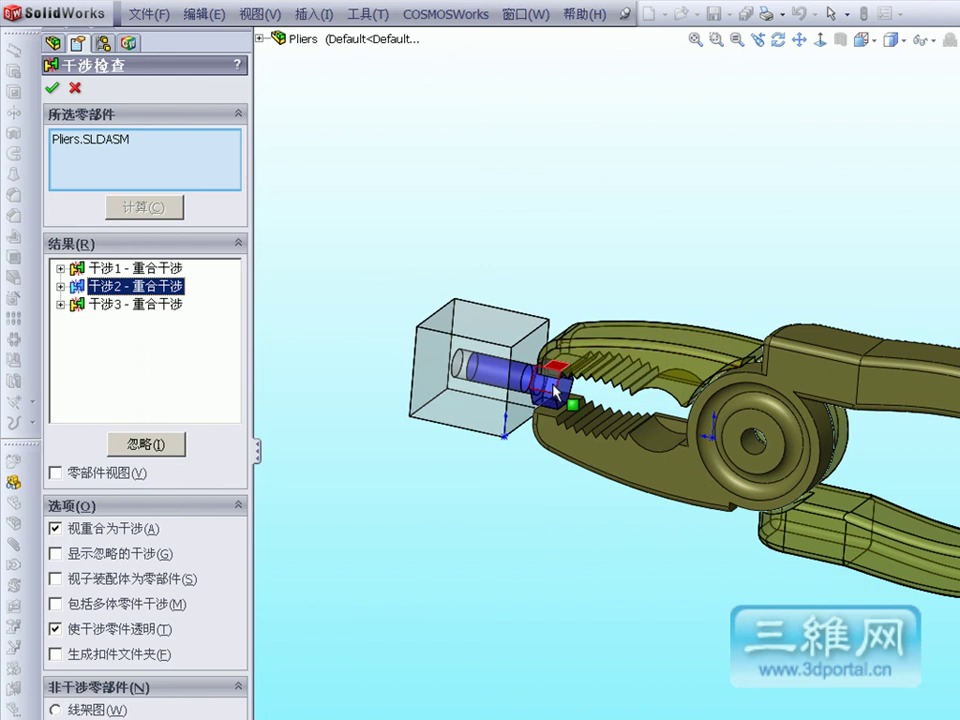
left_click(135, 303)
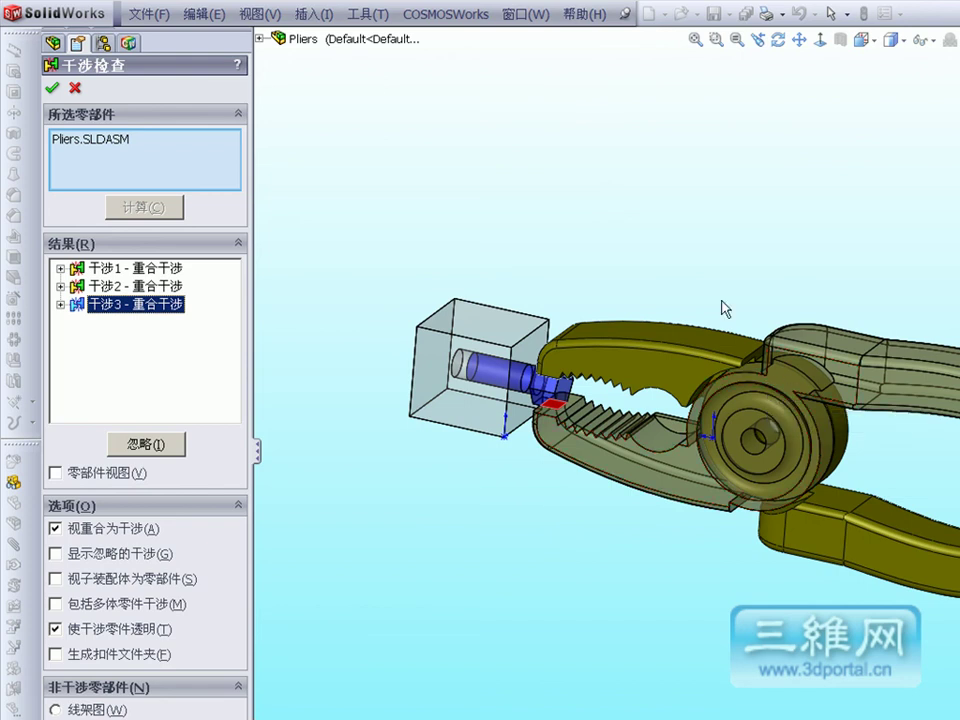
left_click(265, 147)
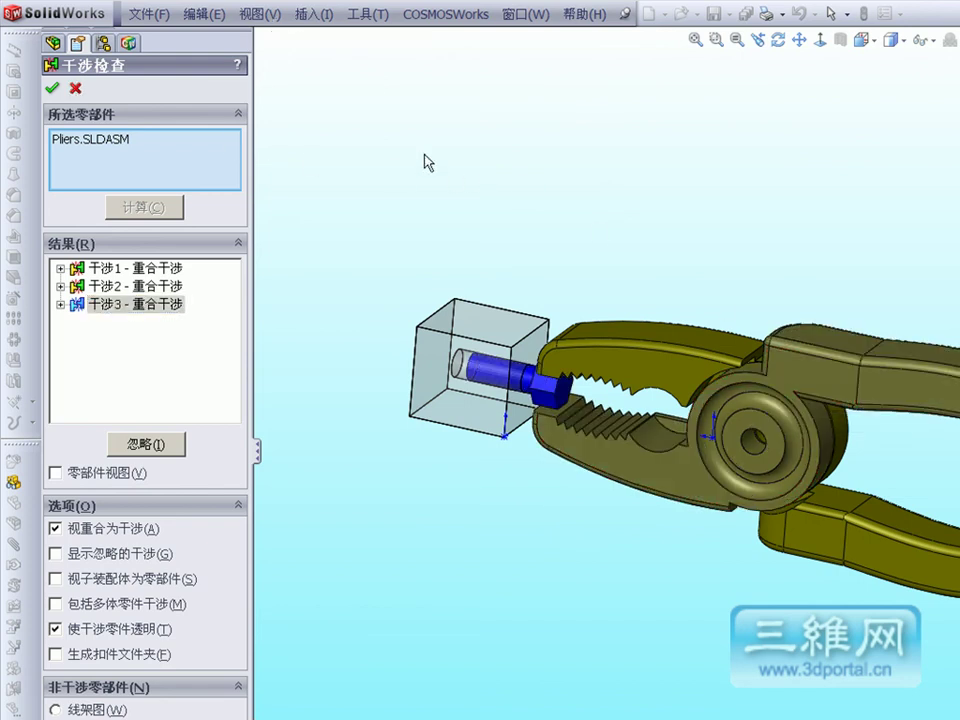
left_click(52, 88)
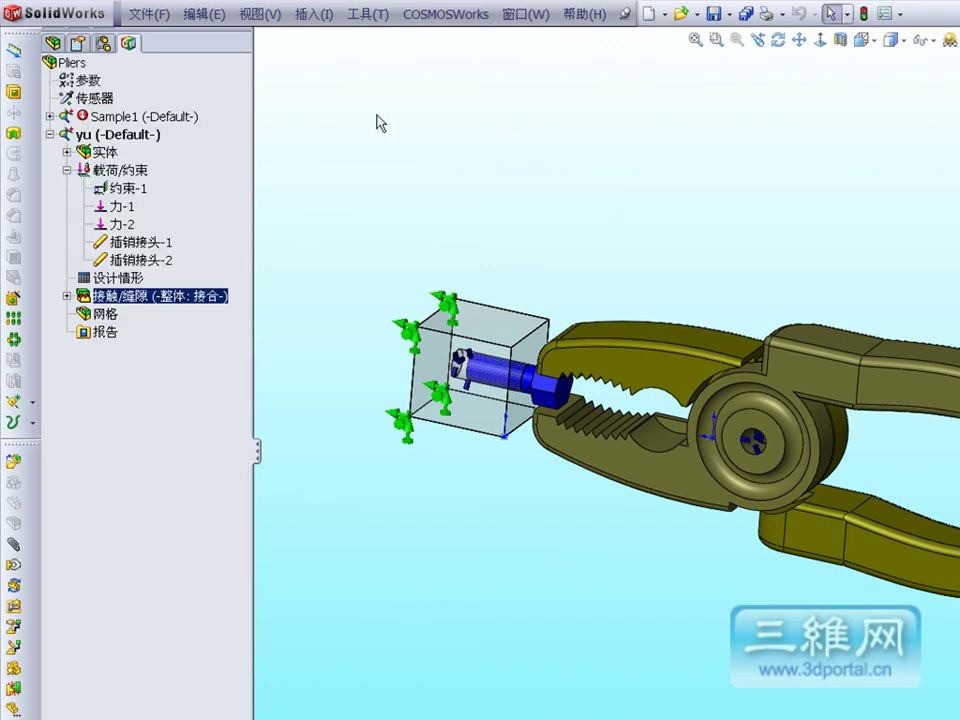
Create the yu study mesh with default settings and run the analysis.
right_click(100, 314)
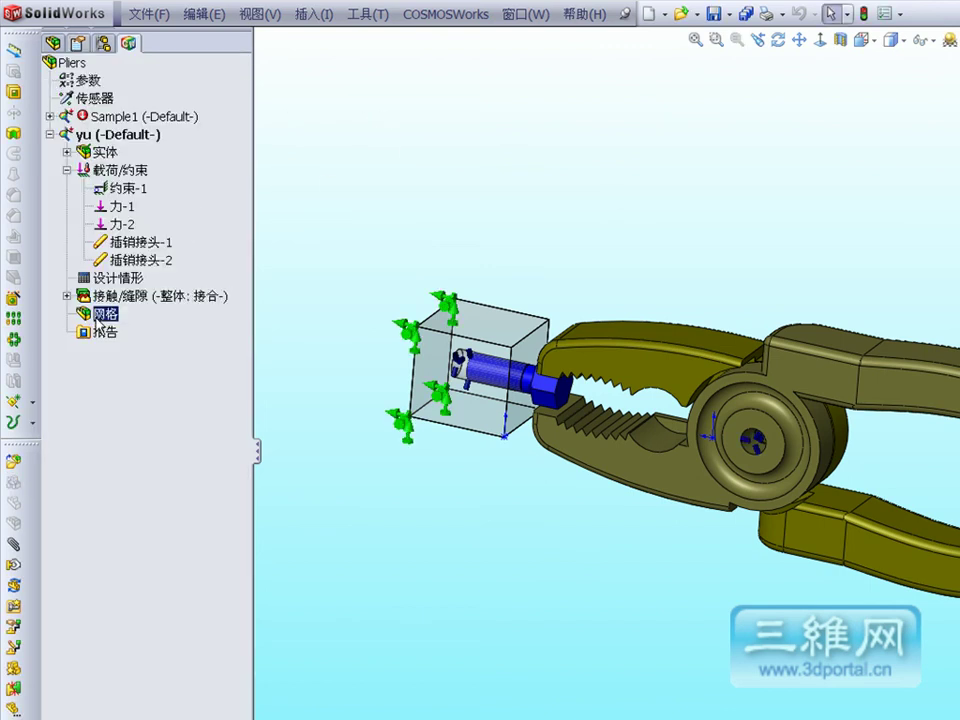
left_click(148, 330)
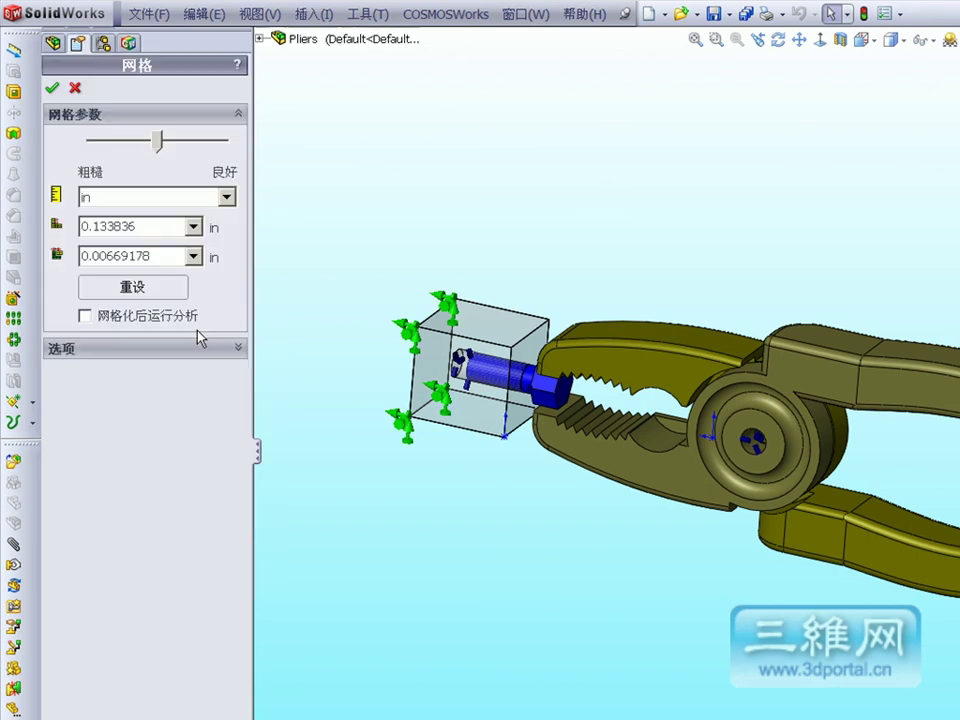
left_click(53, 89)
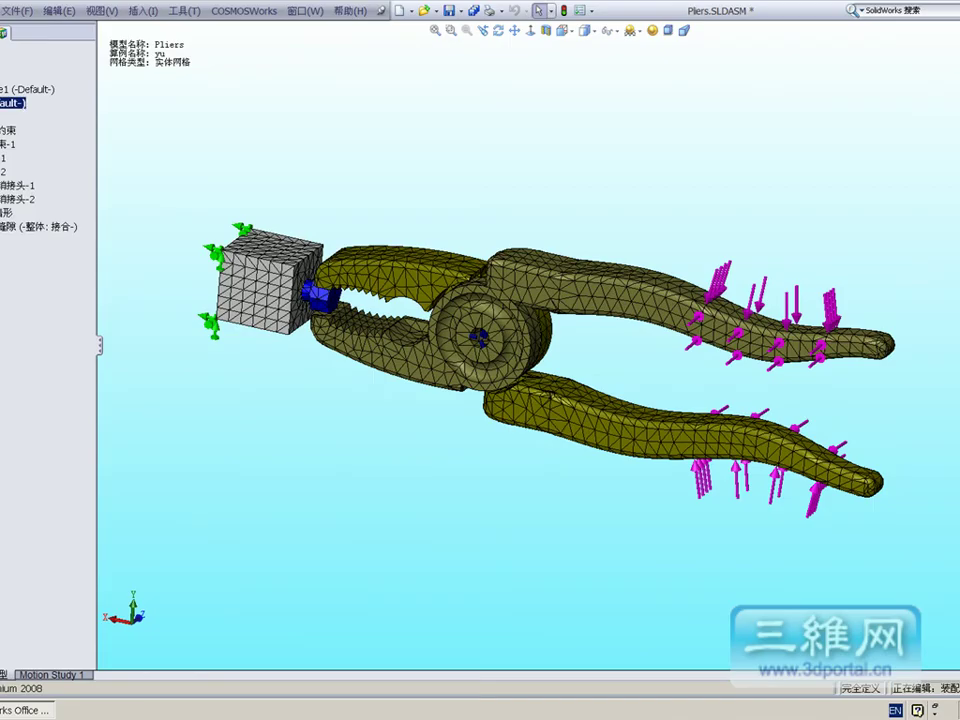
right_click(12, 103)
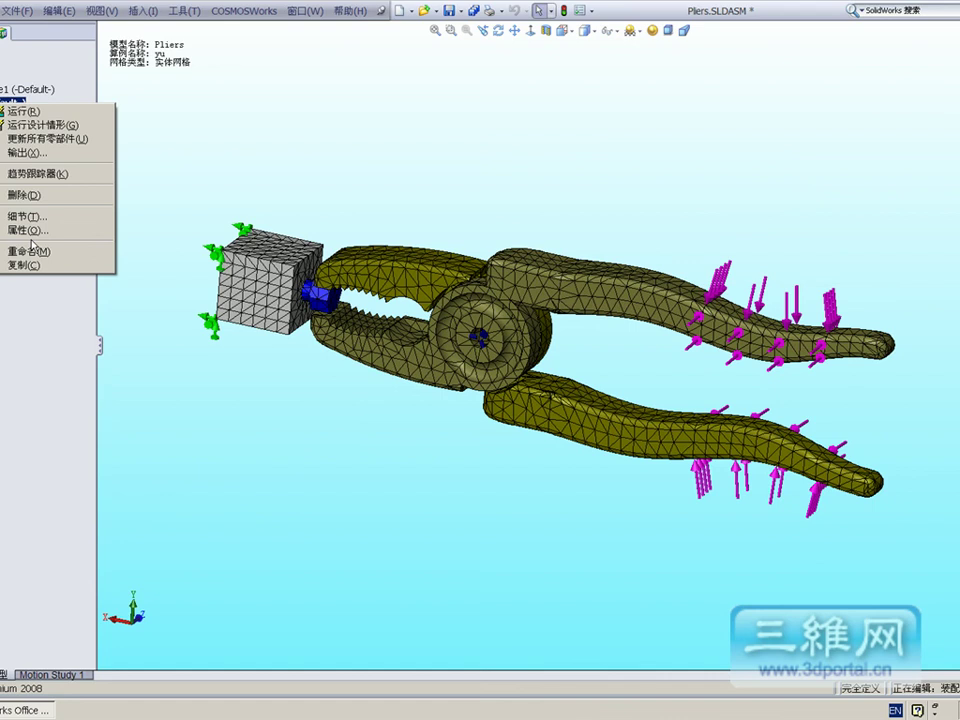
left_click(34, 113)
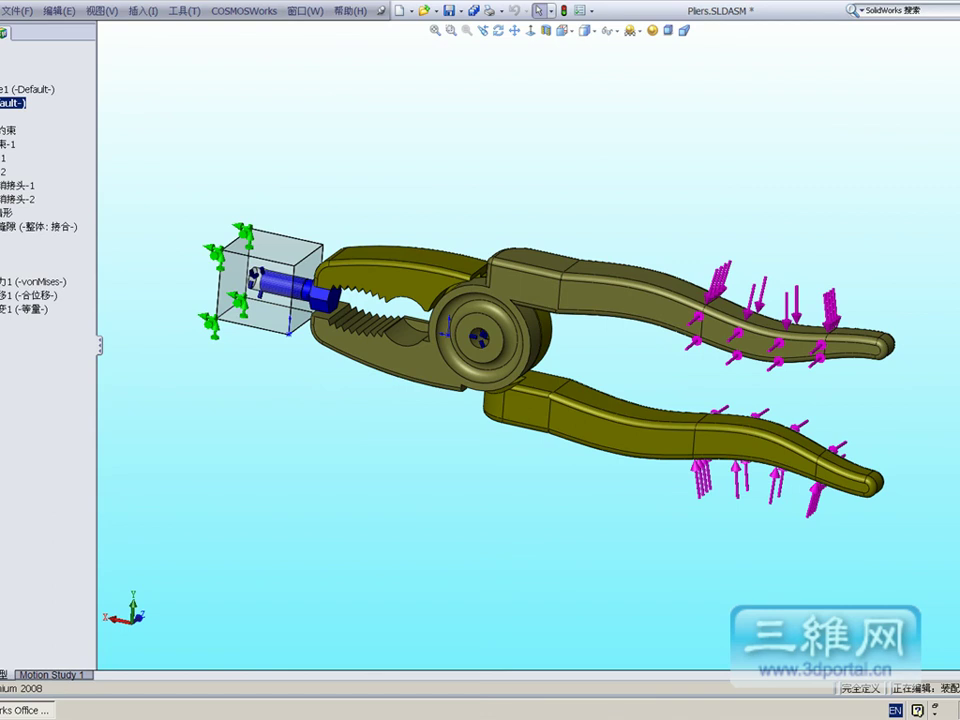
Hide all load and fixture symbols and show the von Mises stress plot.
right_click(5, 130)
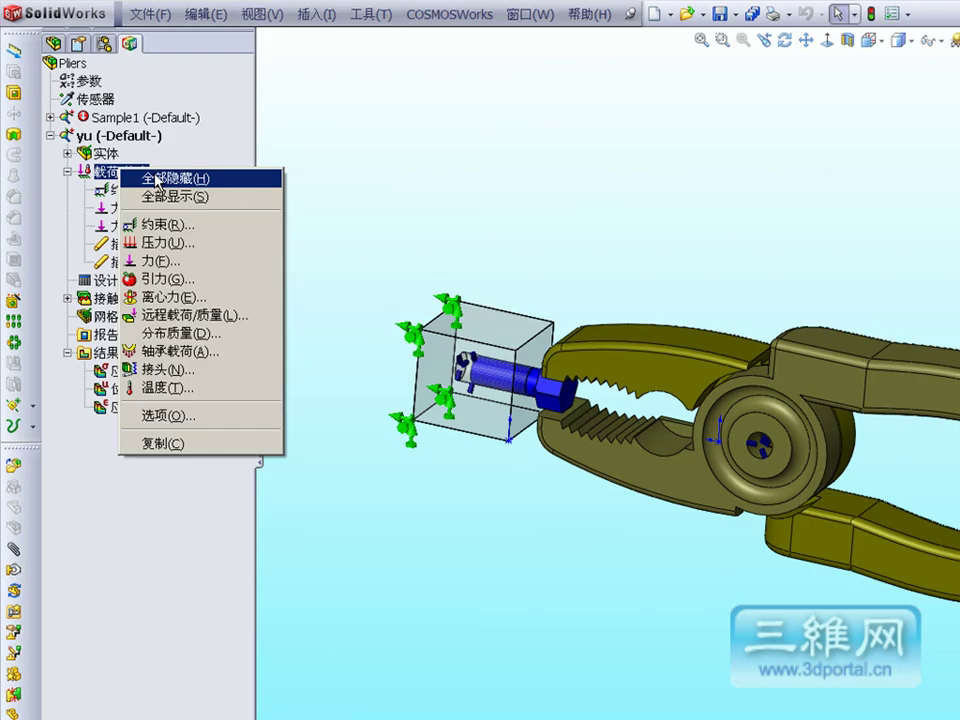
left_click(40, 133)
right_click(138, 371)
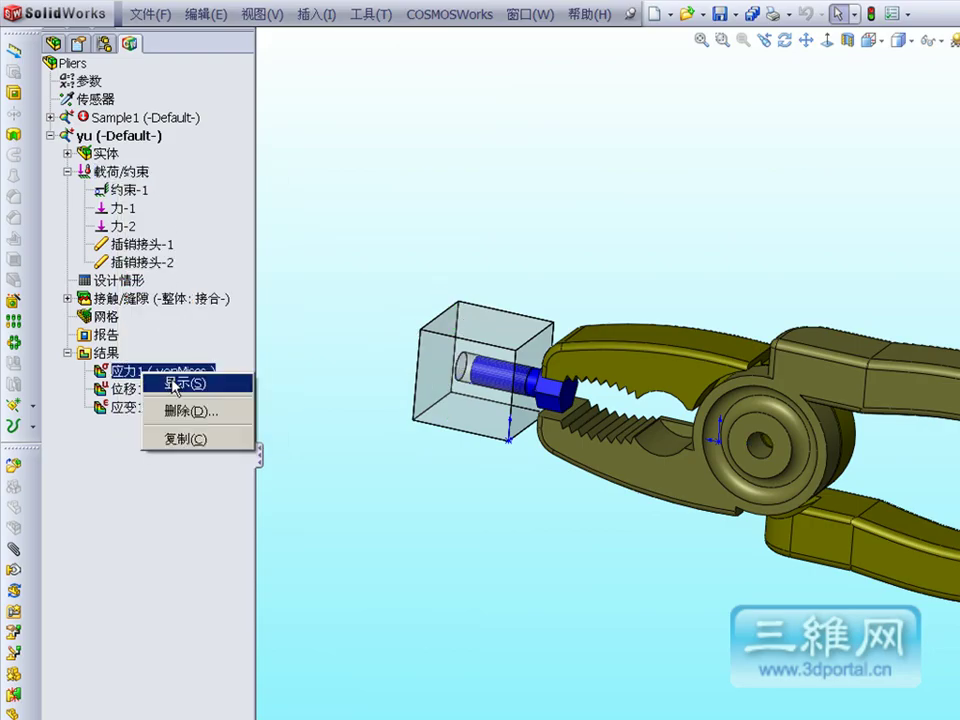
left_click(176, 384)
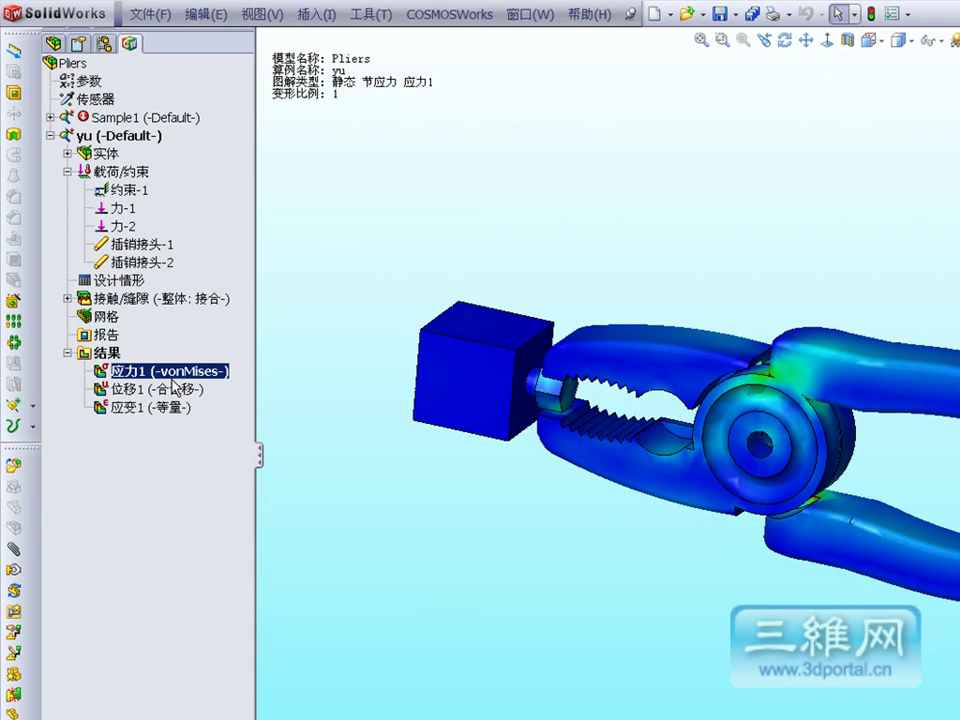
Animate the stress plot zoomed on the block and bolt, then close it and fit the view.
right_click(174, 380)
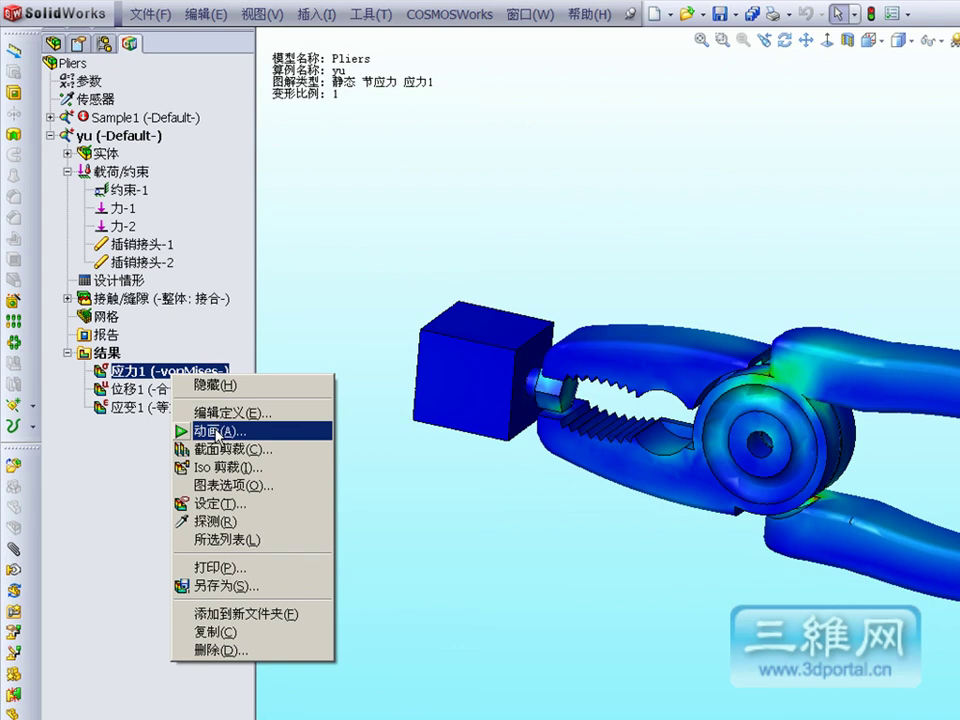
left_click(217, 437)
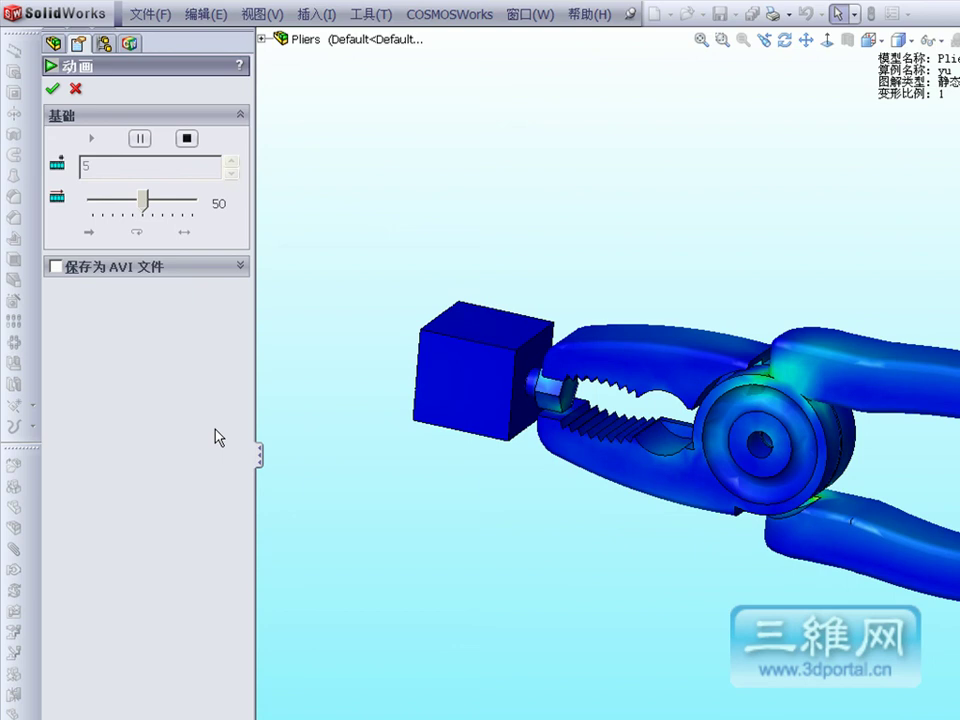
left_click(722, 39)
left_click_drag(461, 306, 731, 549)
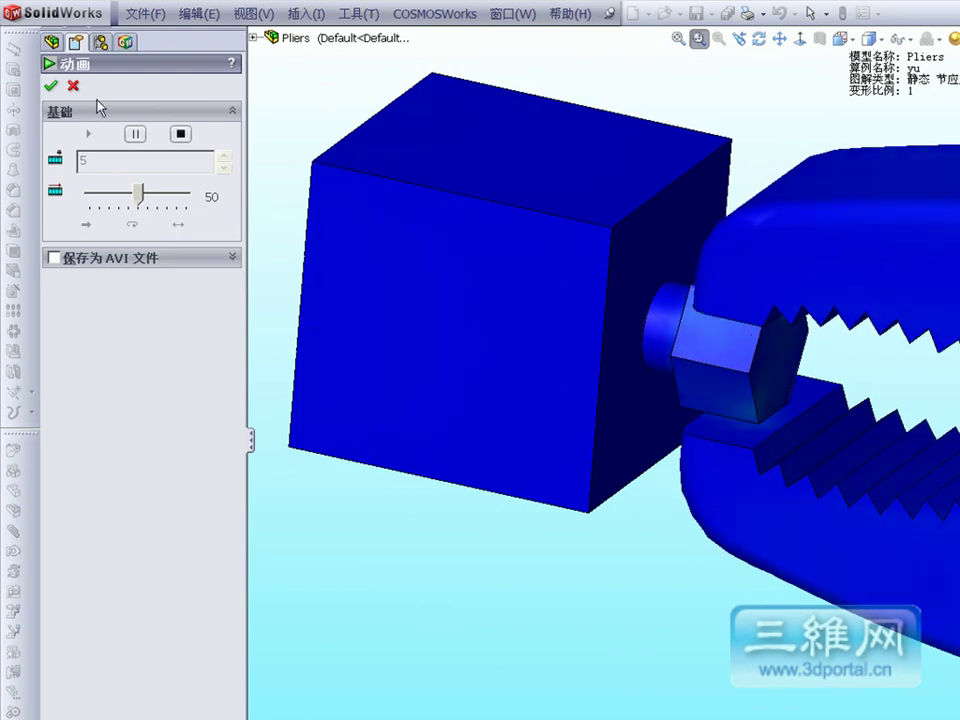
left_click(72, 88)
left_click(684, 40)
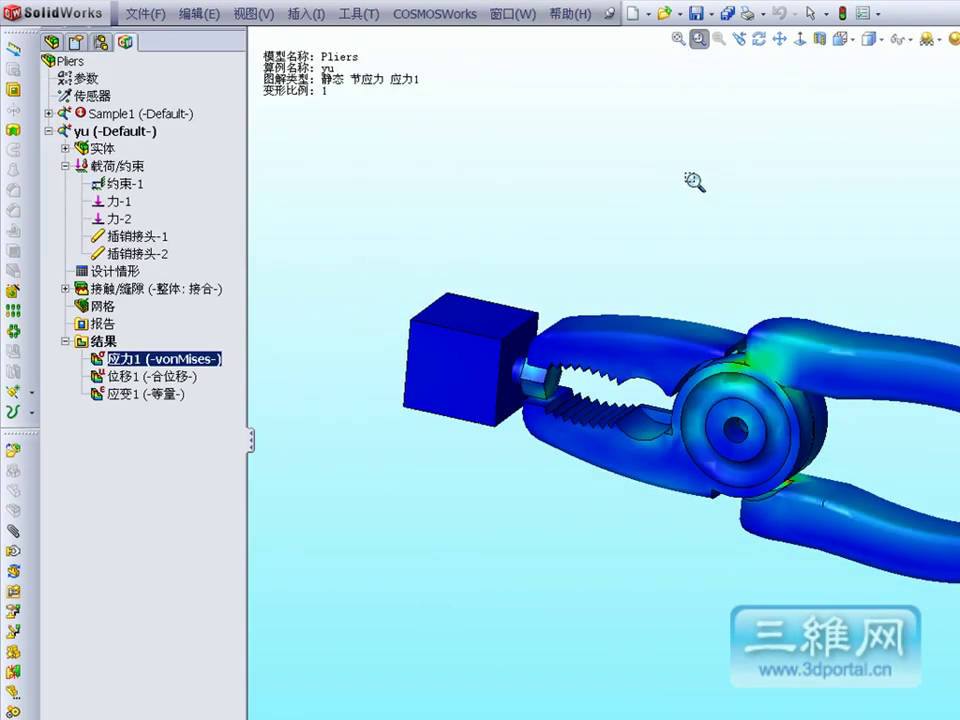
Orbit and zoom to inspect the von Mises stress colours around the pliers pivot.
left_click(760, 38)
mouse_move(686, 182)
left_mouse_down()
mouse_move(738, 181)
mouse_move(733, 212)
mouse_move(632, 144)
mouse_move(746, 317)
mouse_move(886, 496)
left_mouse_up()
left_click(700, 39)
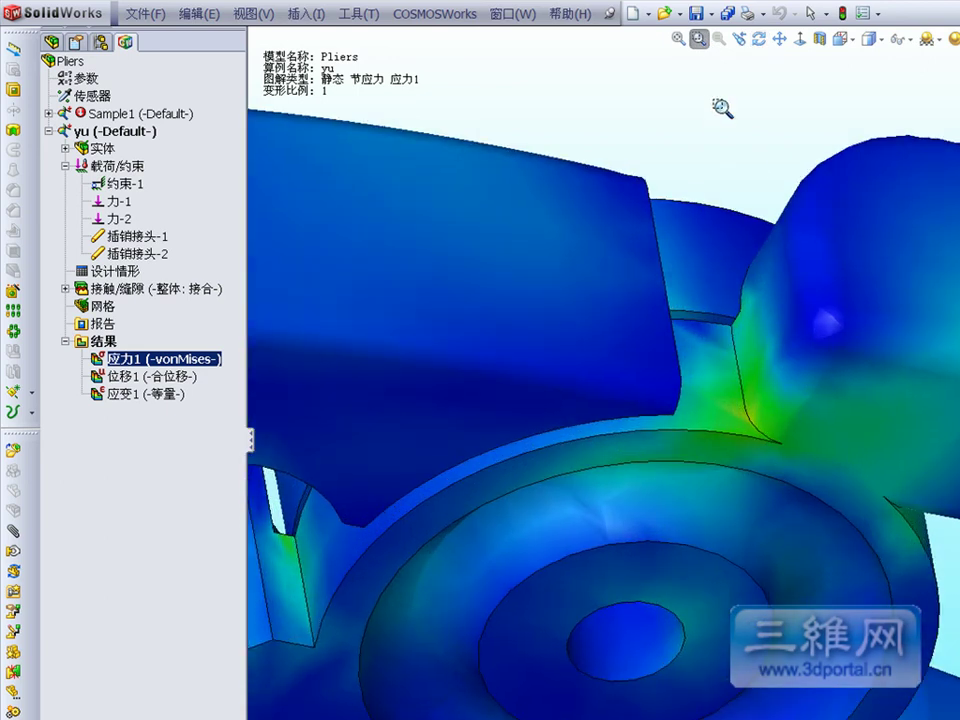
left_click(759, 39)
mouse_move(785, 200)
left_mouse_down()
mouse_move(793, 215)
mouse_move(724, 135)
mouse_move(604, 81)
mouse_move(562, 78)
mouse_move(538, 47)
mouse_move(821, 429)
mouse_move(816, 398)
mouse_move(840, 413)
left_mouse_up()
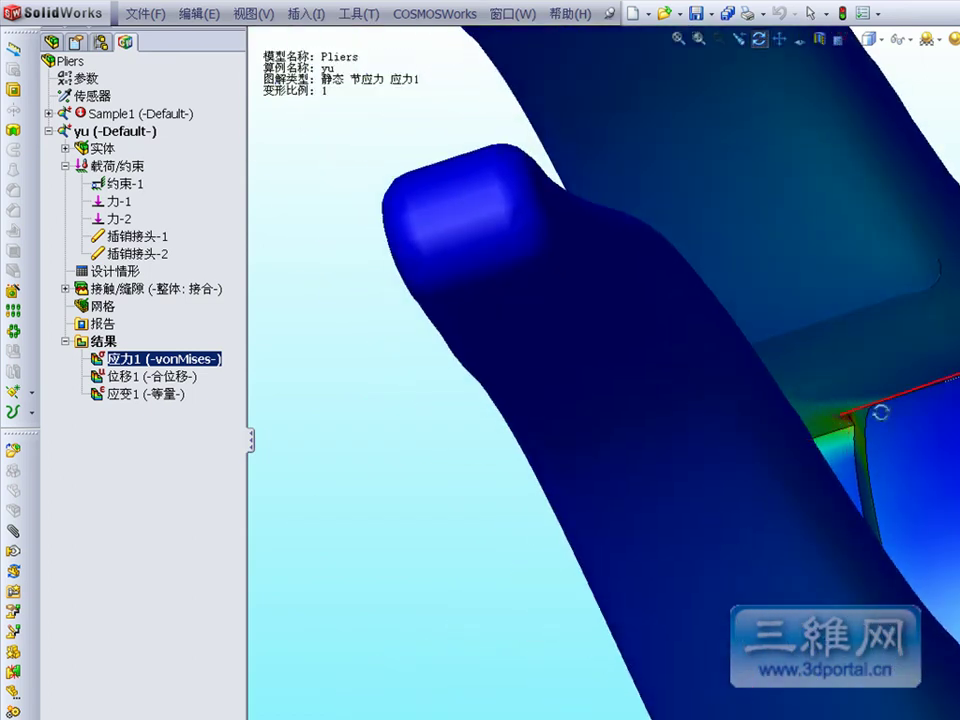
scroll(860, 410, "up", 3)
scroll(845, 406, "up", 2)
scroll(830, 403, "up", 2)
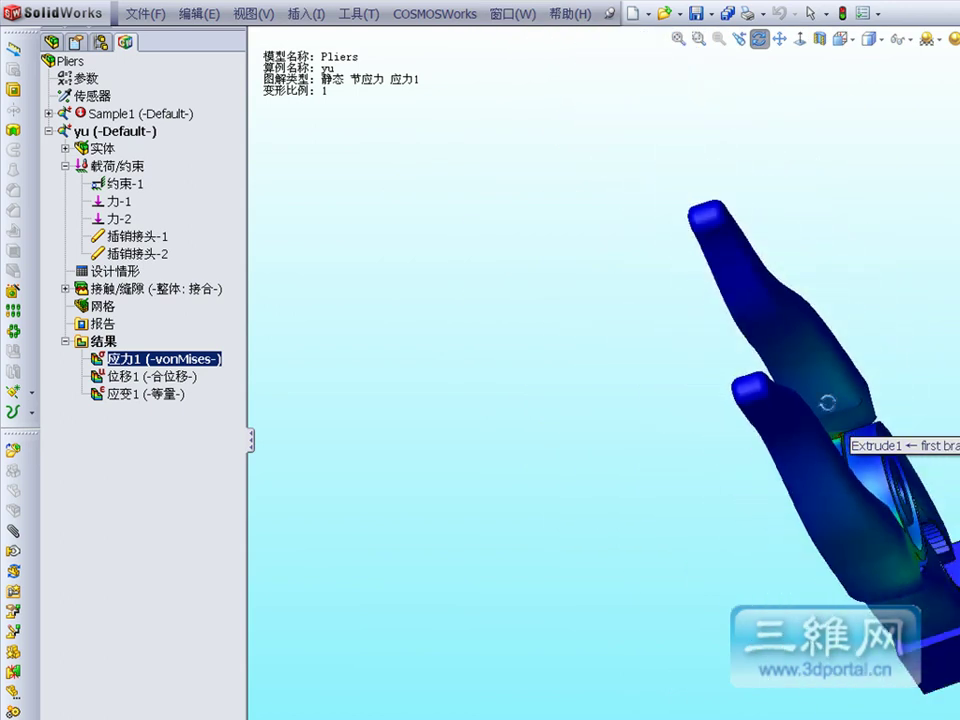
mouse_move(600, 178)
left_mouse_down()
mouse_move(696, 257)
mouse_move(791, 272)
mouse_move(850, 217)
mouse_move(872, 231)
left_mouse_up()
left_click(766, 48)
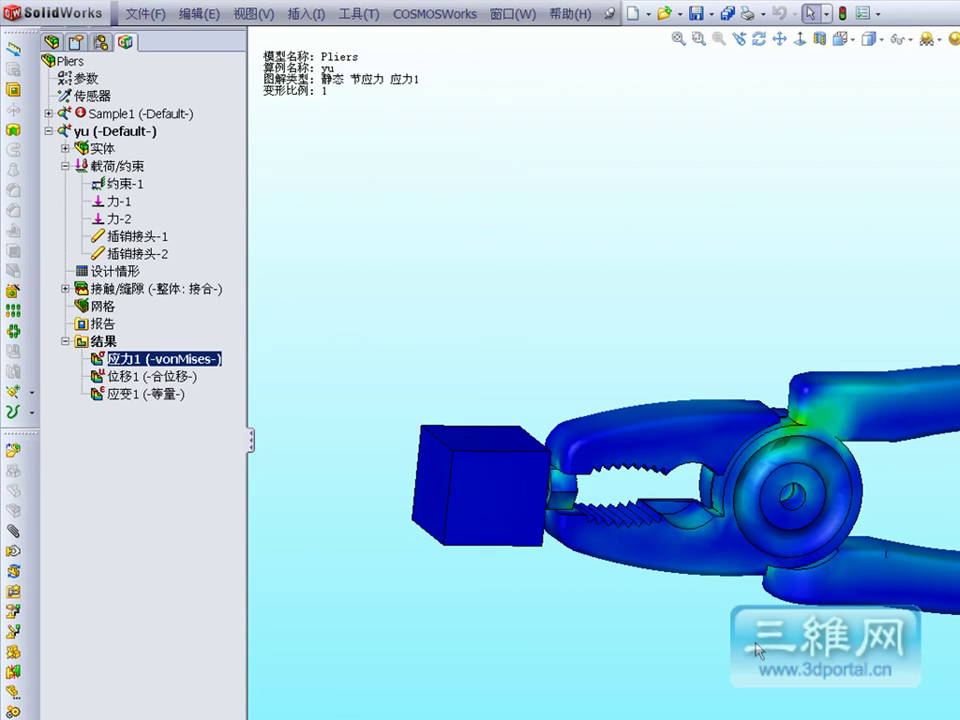
Zoom in on the jaws and turn them to view the stress at the bolt contact.
left_click(699, 40)
left_click_drag(418, 298, 926, 551)
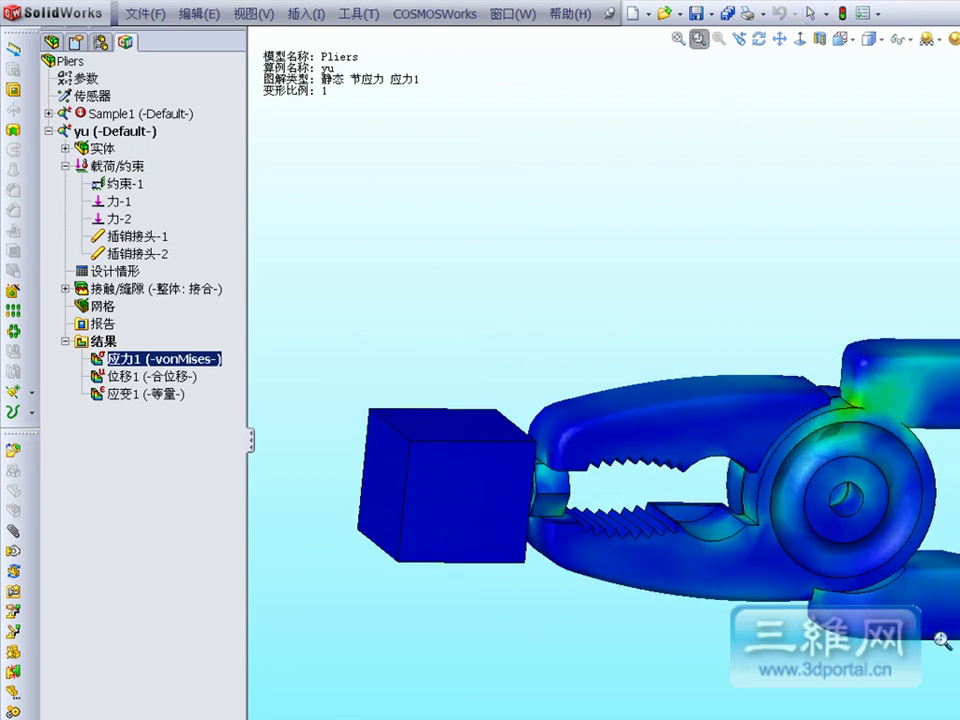
left_click(760, 40)
left_click_drag(810, 154, 804, 152)
left_click_drag(773, 134, 733, 163)
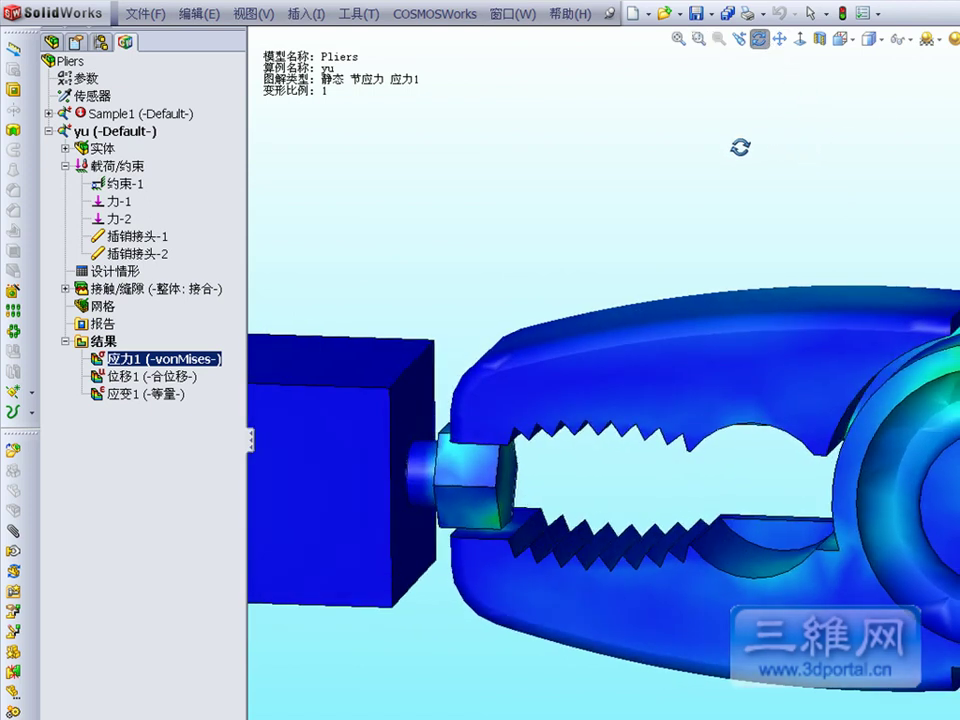
left_click(758, 40)
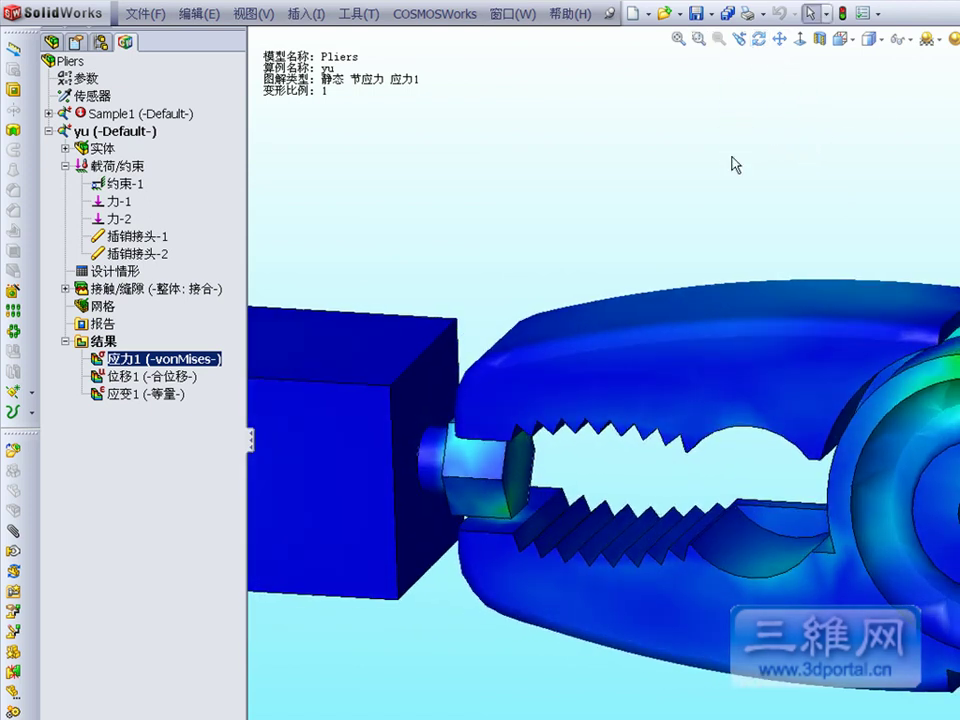
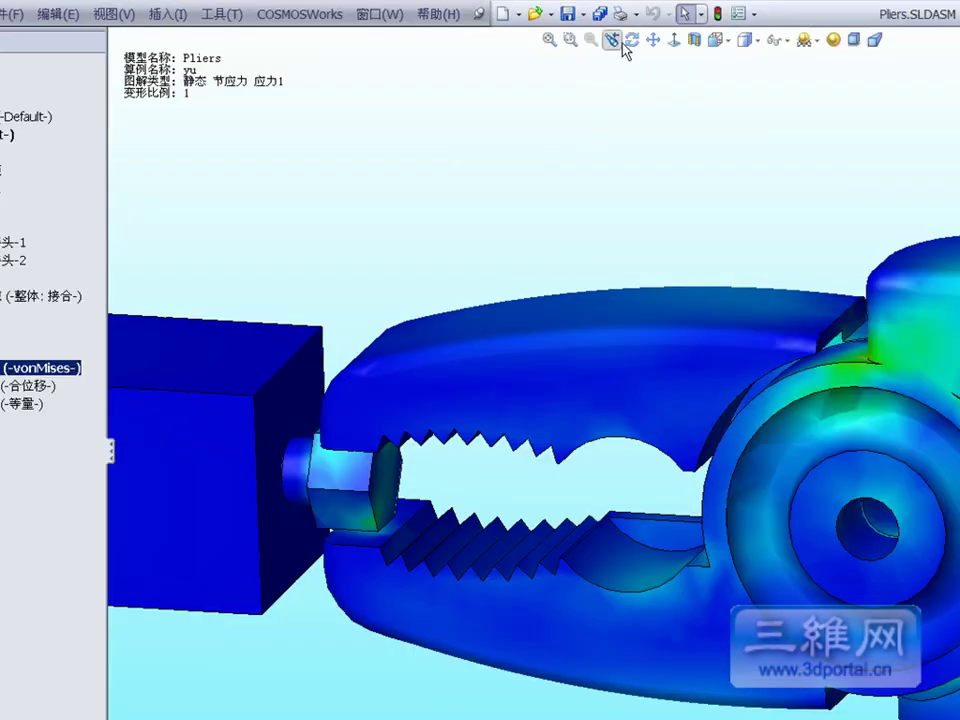
Orbit the pliers stress plot so the jaws and clamped block face the viewer.
left_click(498, 30)
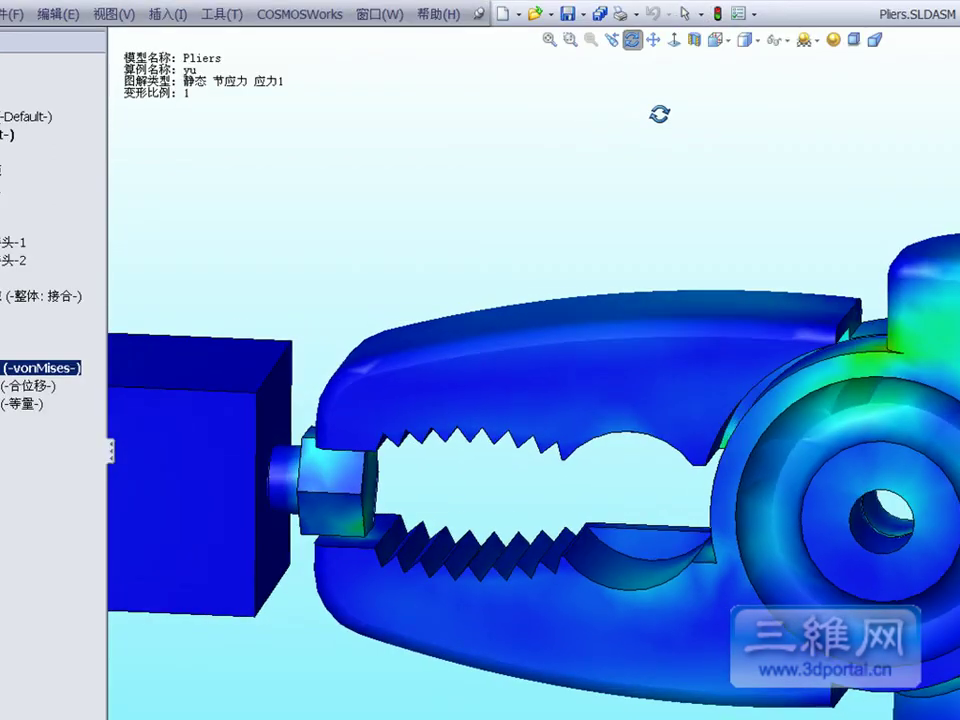
left_click_drag(659, 114, 677, 111)
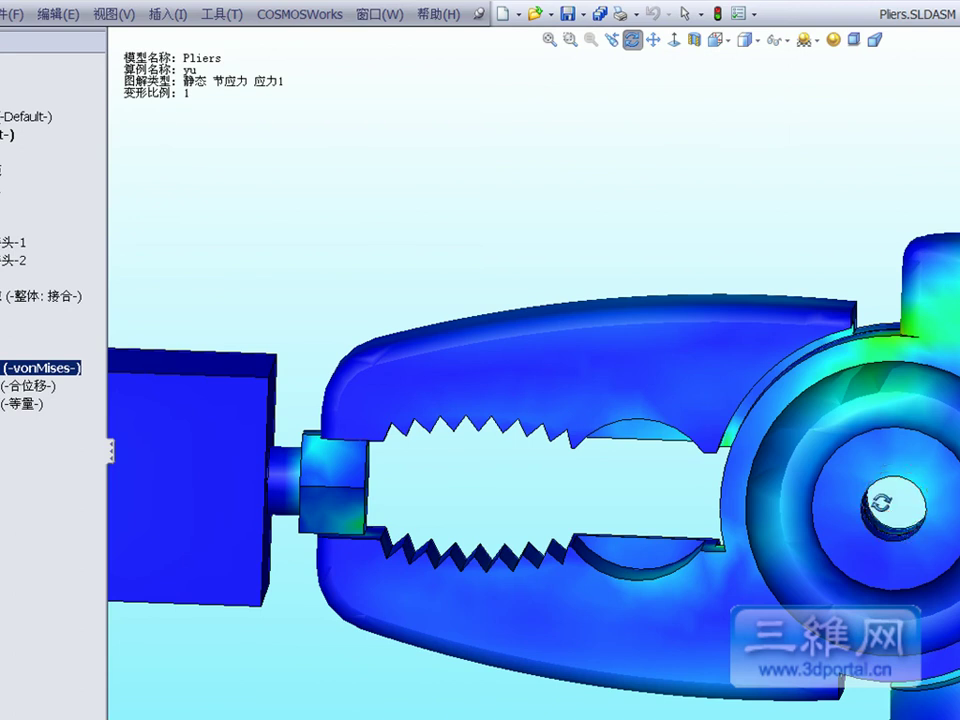
left_click_drag(880, 503, 858, 556)
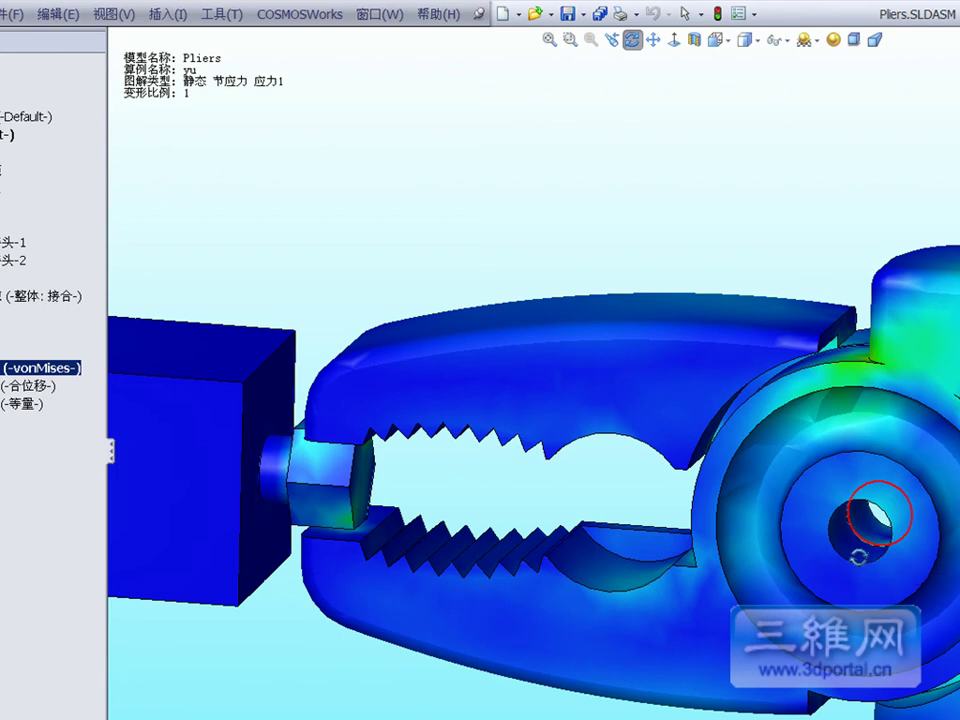
left_click(631, 39)
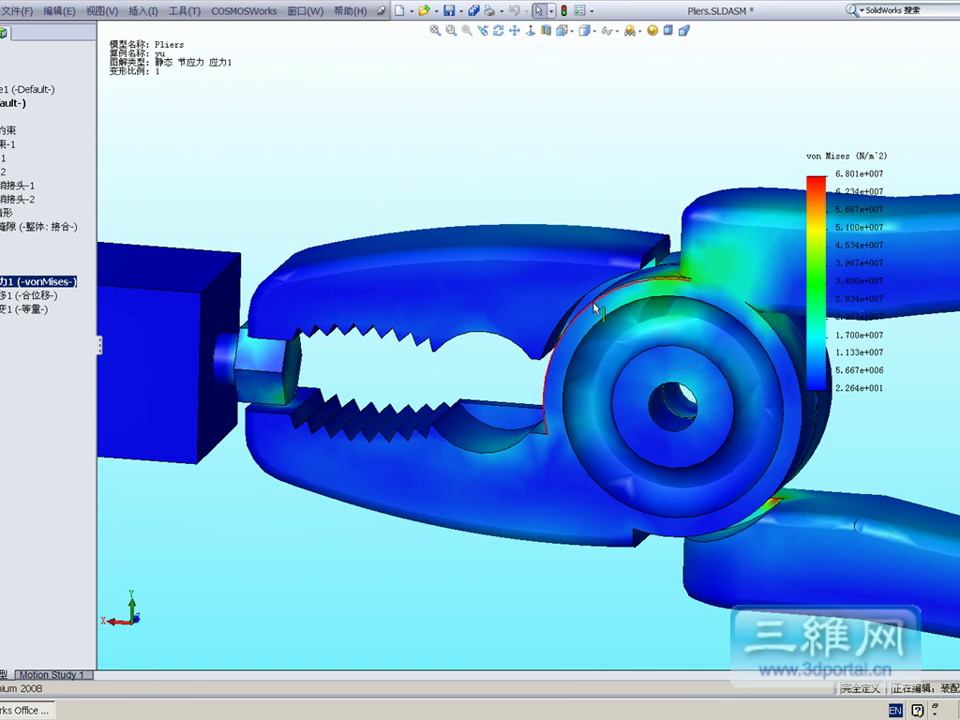
Close the pliers assembly without saving the changes.
left_click(436, 31)
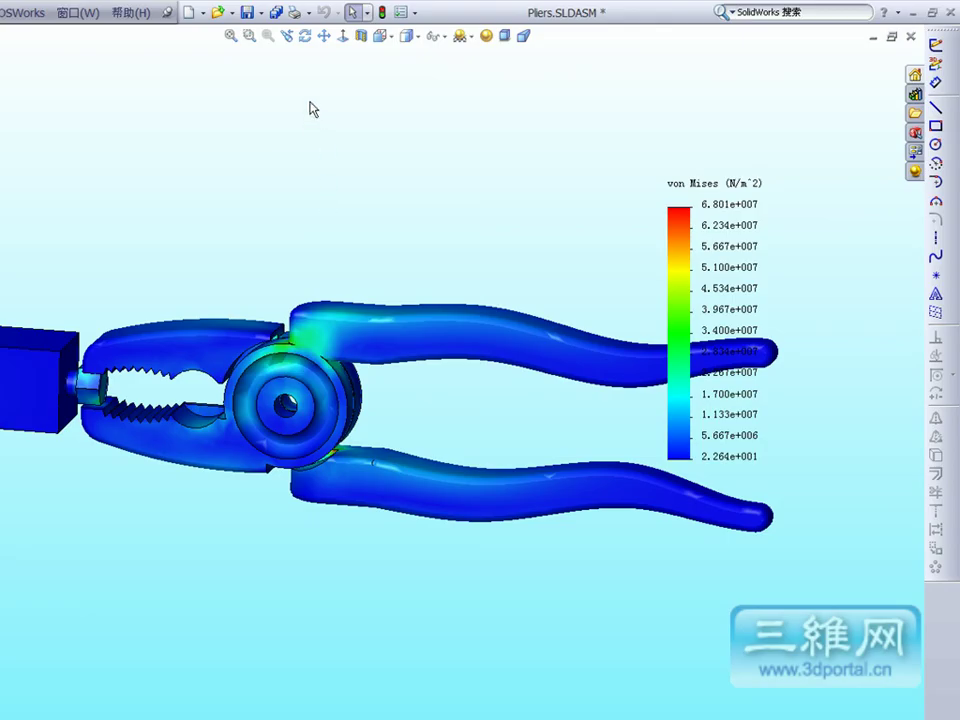
left_click(308, 40)
left_click_drag(268, 90, 354, 227)
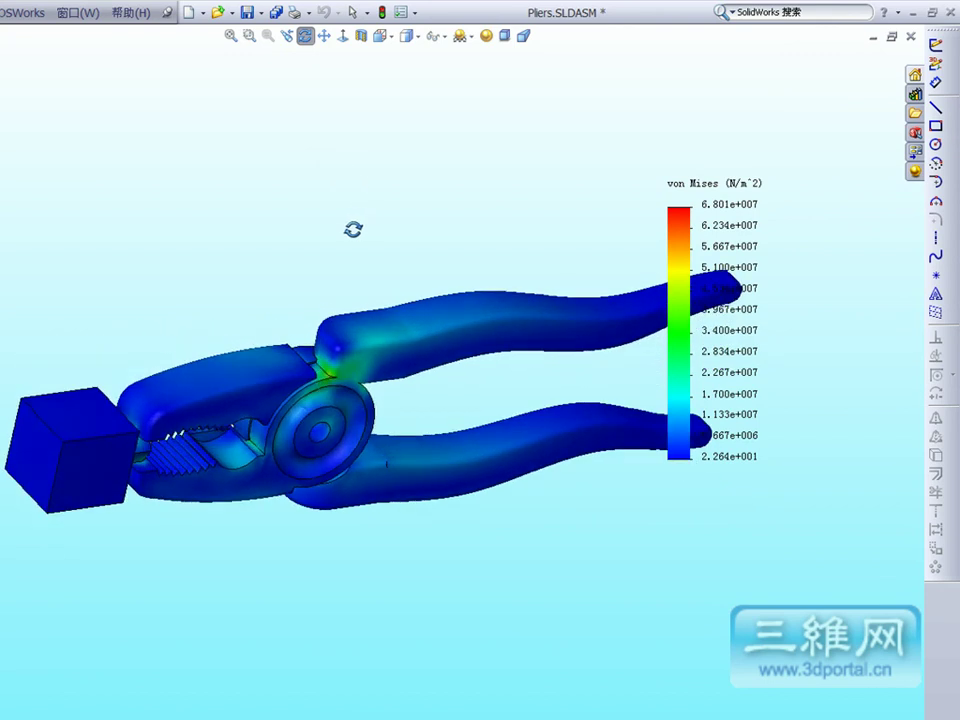
left_click(911, 38)
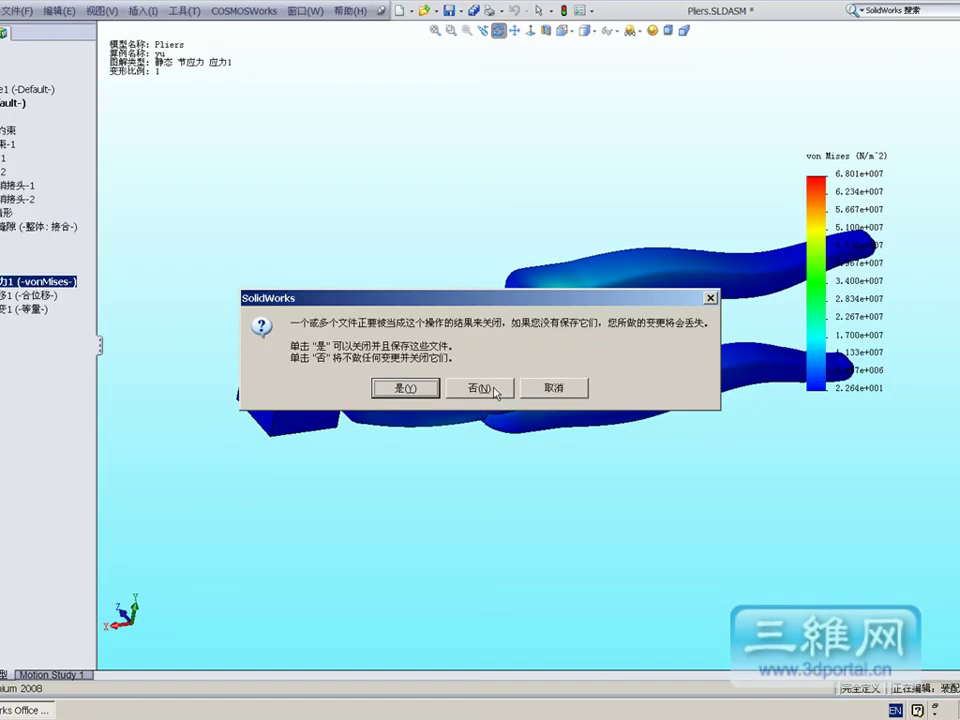
left_click(494, 390)
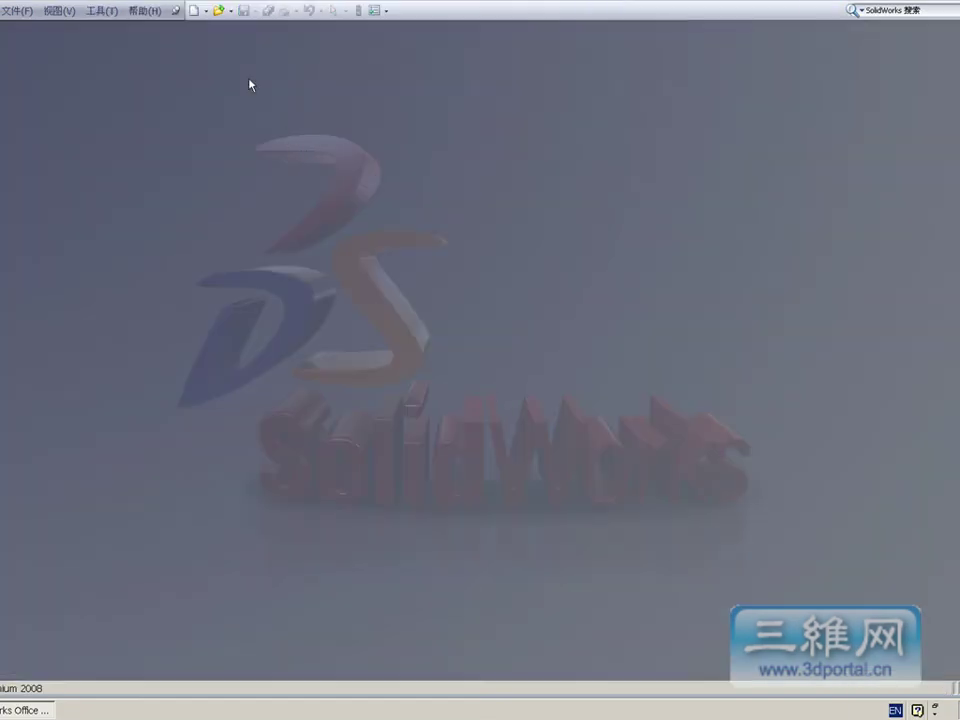
Open Basketball_Hoop.SLDASM from the Examples folder.
left_click(359, 13)
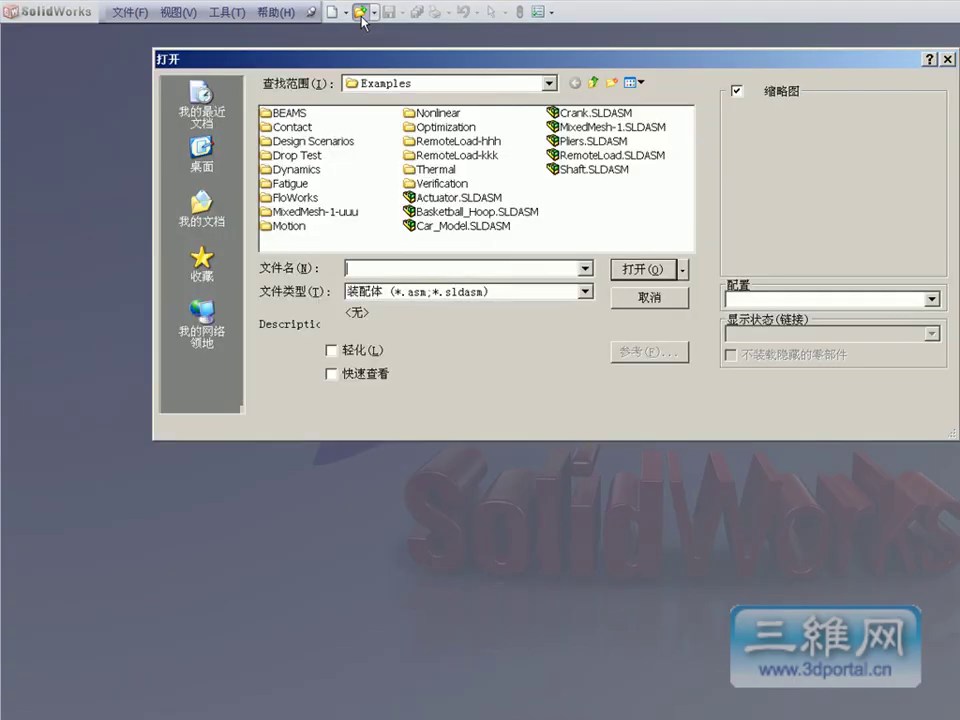
left_click(472, 214)
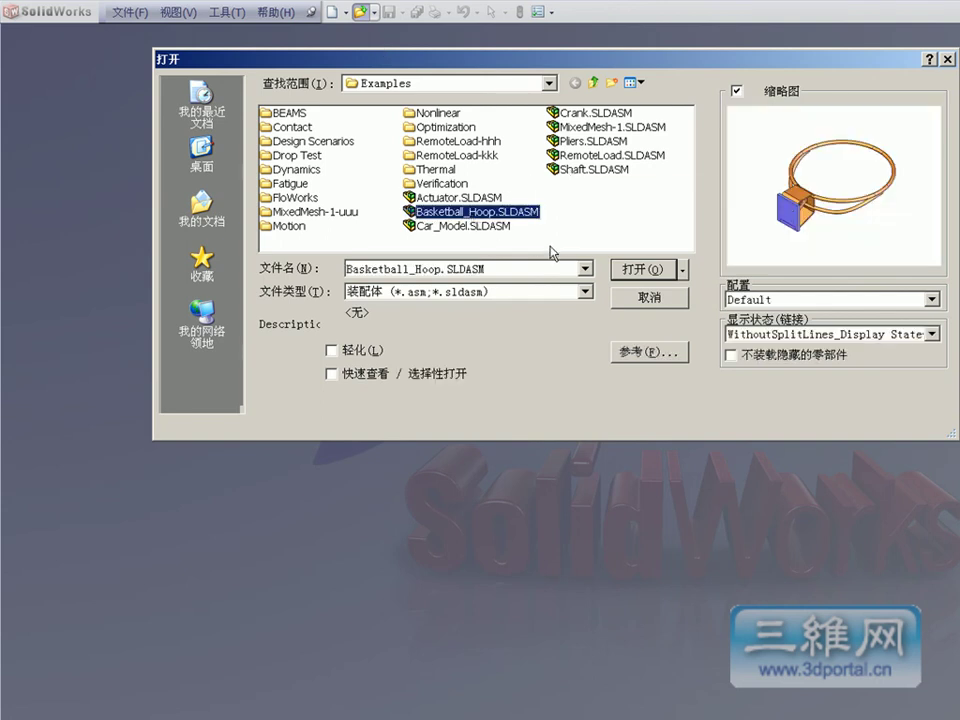
left_click(637, 274)
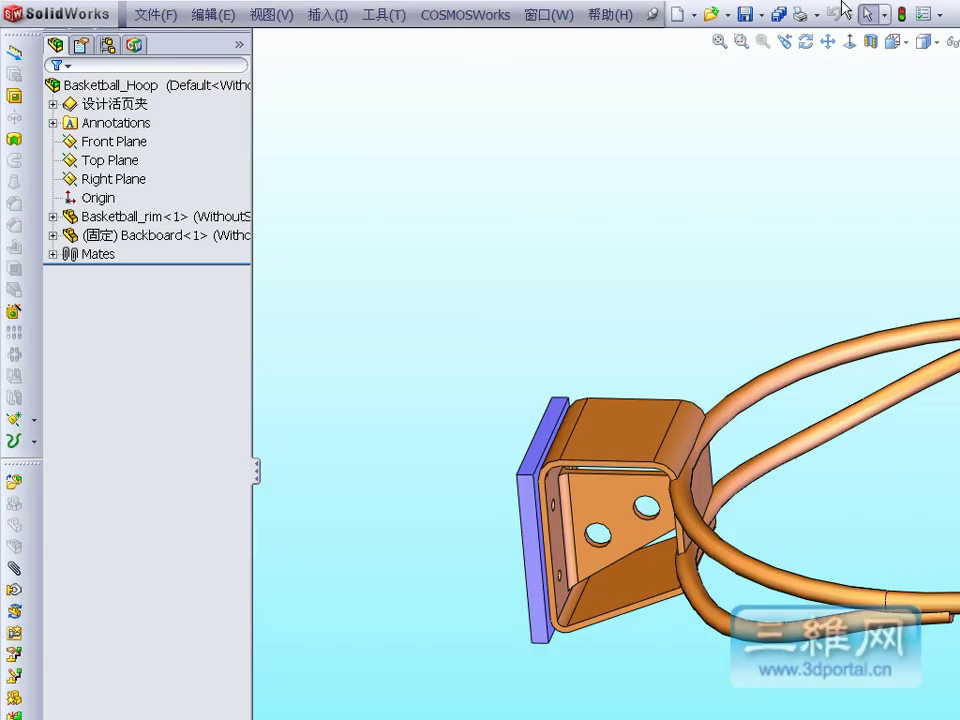
left_click(805, 45)
mouse_move(793, 124)
left_mouse_down()
mouse_move(793, 189)
mouse_move(756, 137)
mouse_move(691, 188)
mouse_move(722, 214)
mouse_move(718, 234)
left_mouse_up()
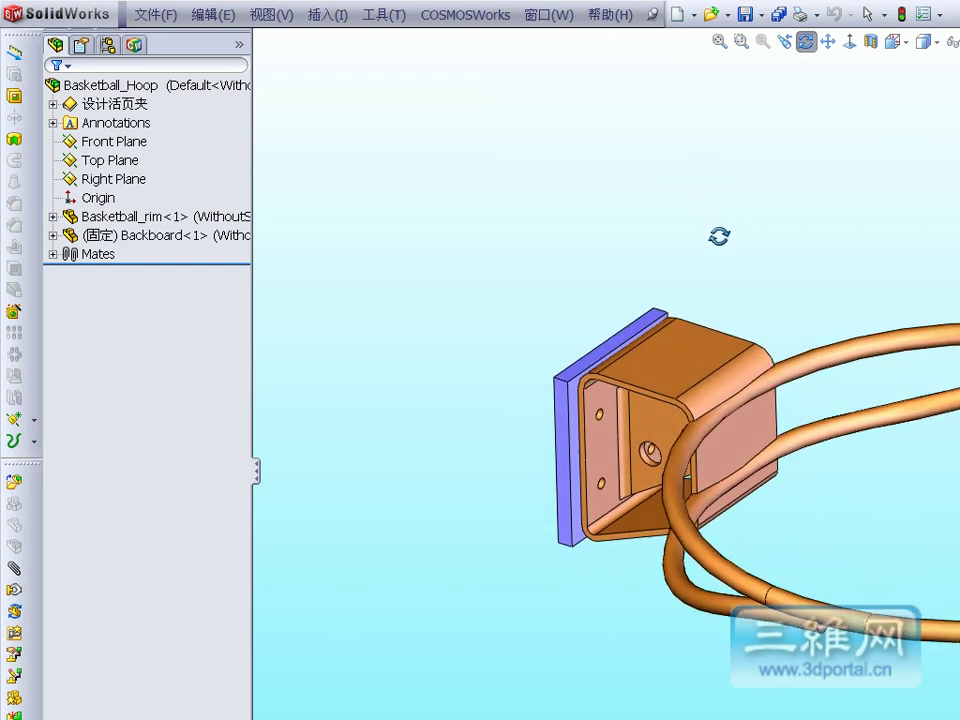
left_click(805, 41)
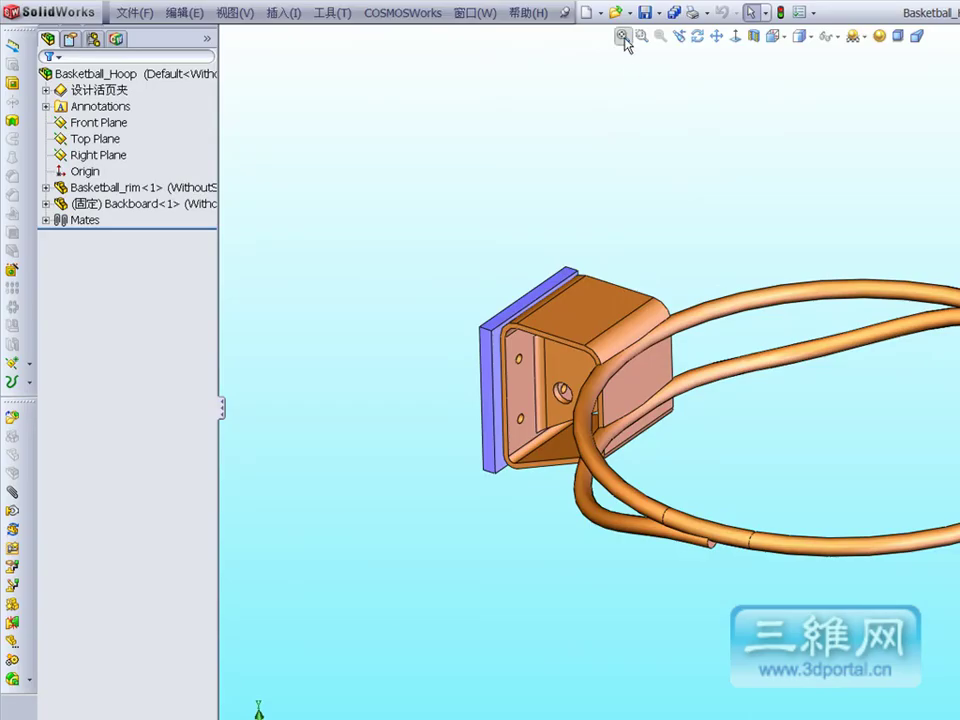
left_click(623, 37)
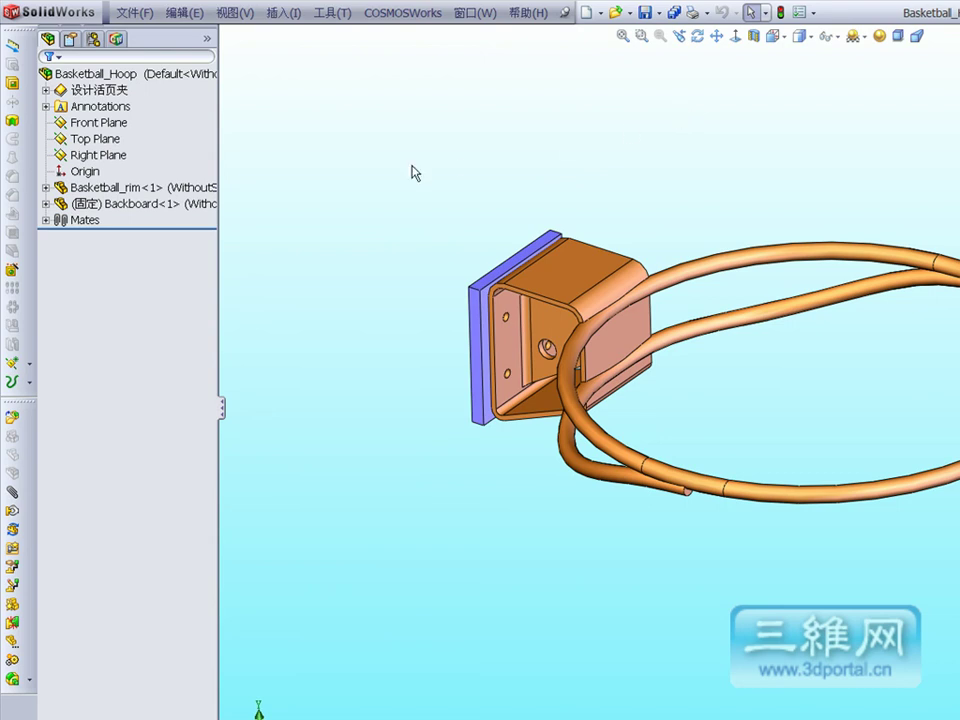
left_click(125, 90)
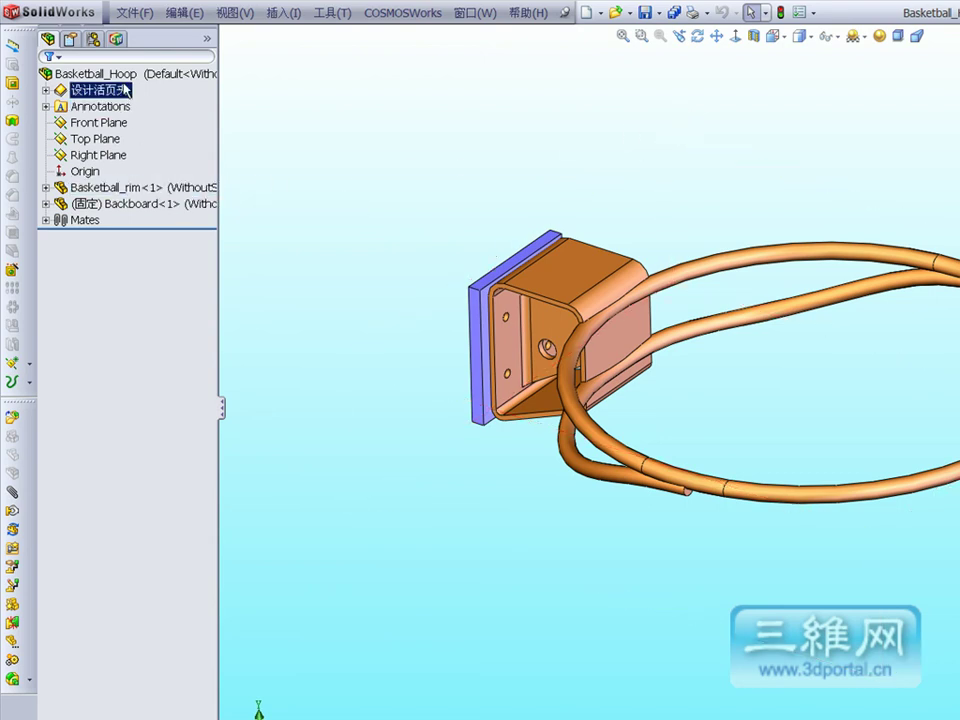
left_click(129, 187)
left_click(142, 210)
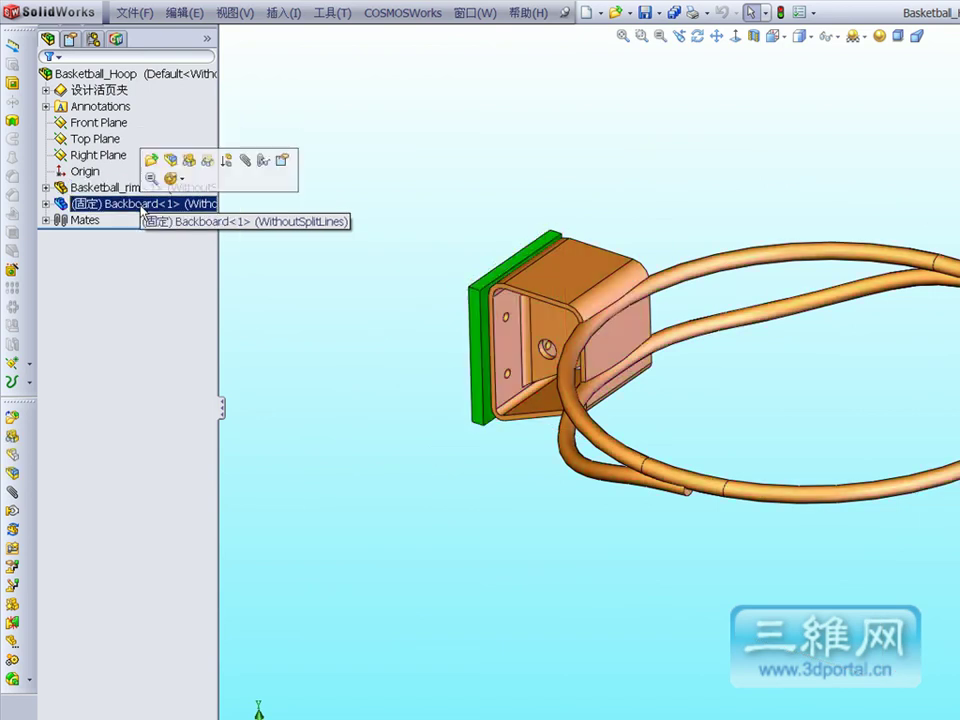
left_click(140, 190)
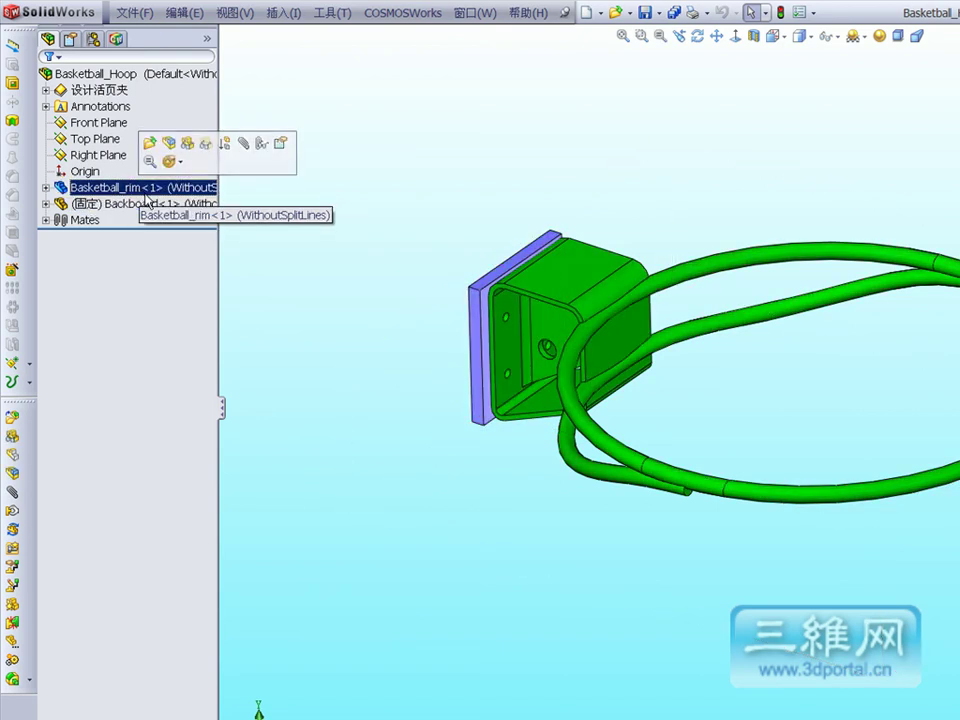
left_click(147, 206)
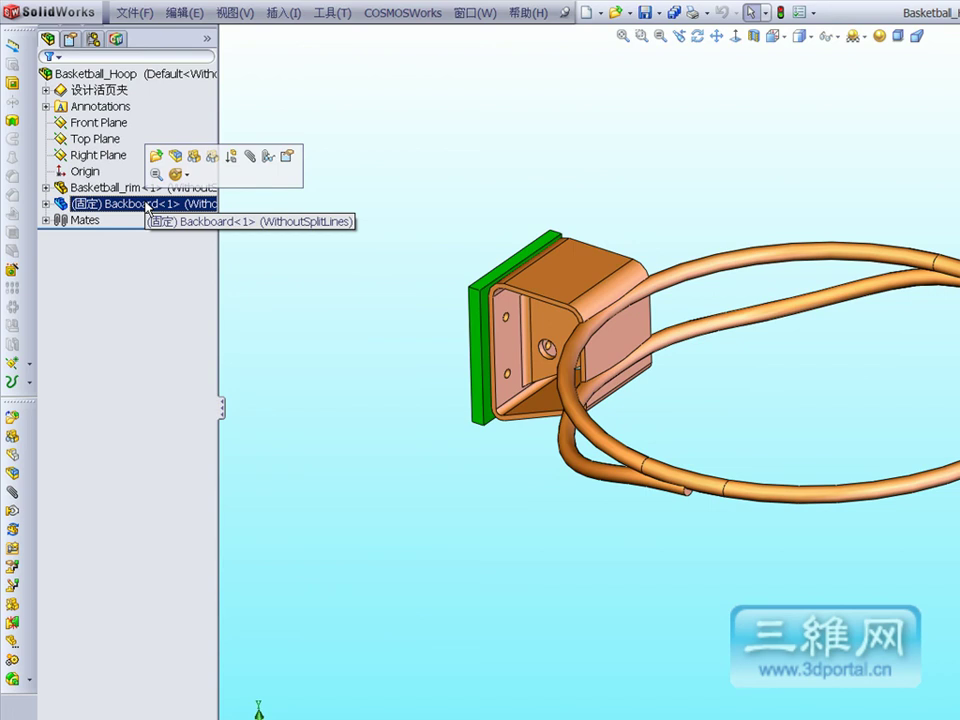
left_click(641, 35)
left_click_drag(401, 251, 626, 437)
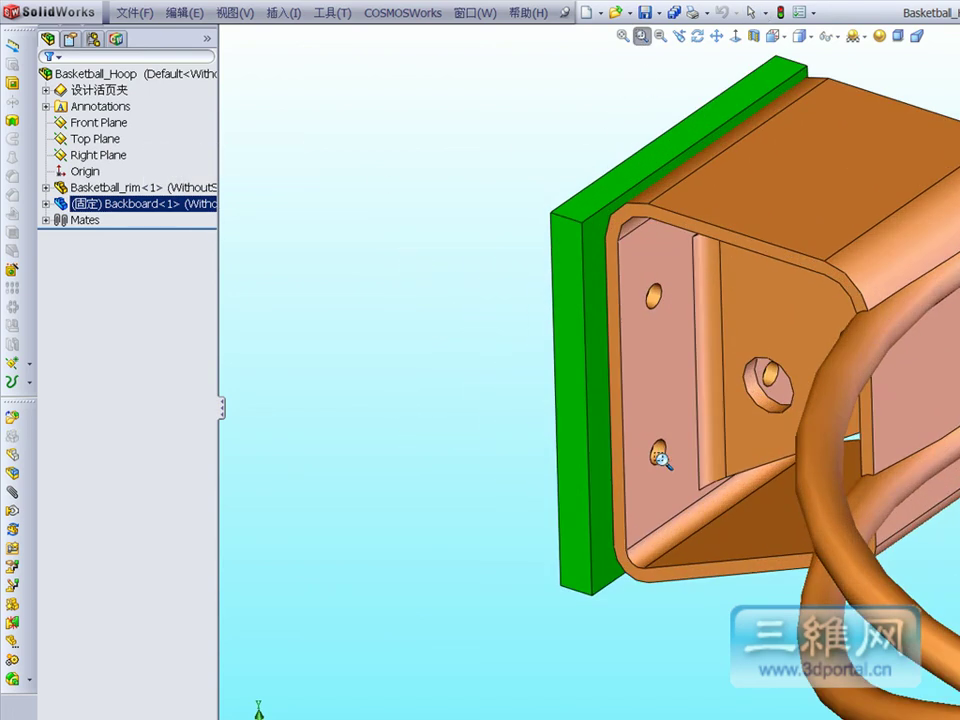
left_click(697, 36)
mouse_move(679, 145)
left_mouse_down()
mouse_move(598, 79)
mouse_move(672, 117)
mouse_move(700, 118)
mouse_move(754, 96)
mouse_move(824, 95)
mouse_move(921, 146)
mouse_move(931, 133)
mouse_move(894, 176)
mouse_move(840, 178)
mouse_move(784, 151)
mouse_move(739, 66)
mouse_move(666, 107)
mouse_move(645, 150)
mouse_move(654, 175)
left_mouse_up()
left_click(627, 38)
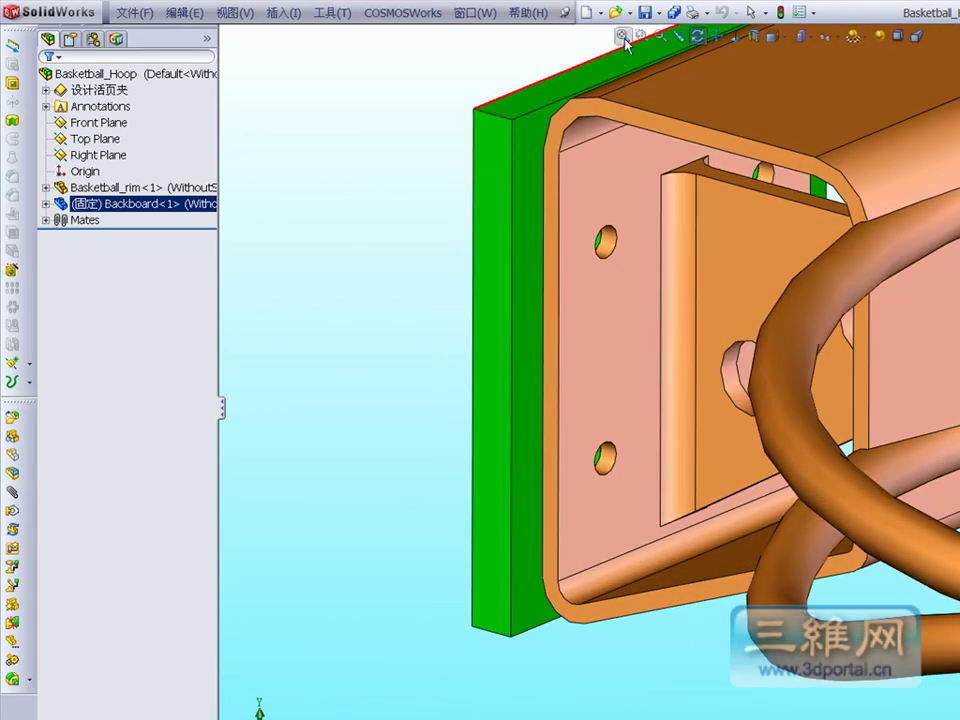
left_click_drag(610, 89, 671, 64)
left_click(697, 35)
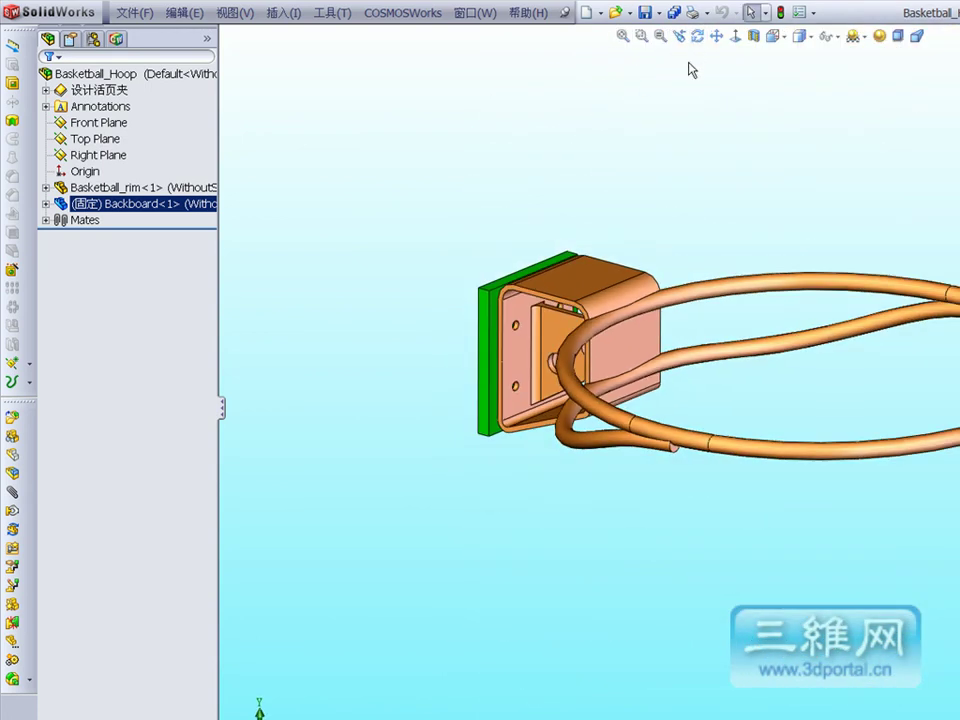
left_click(688, 113)
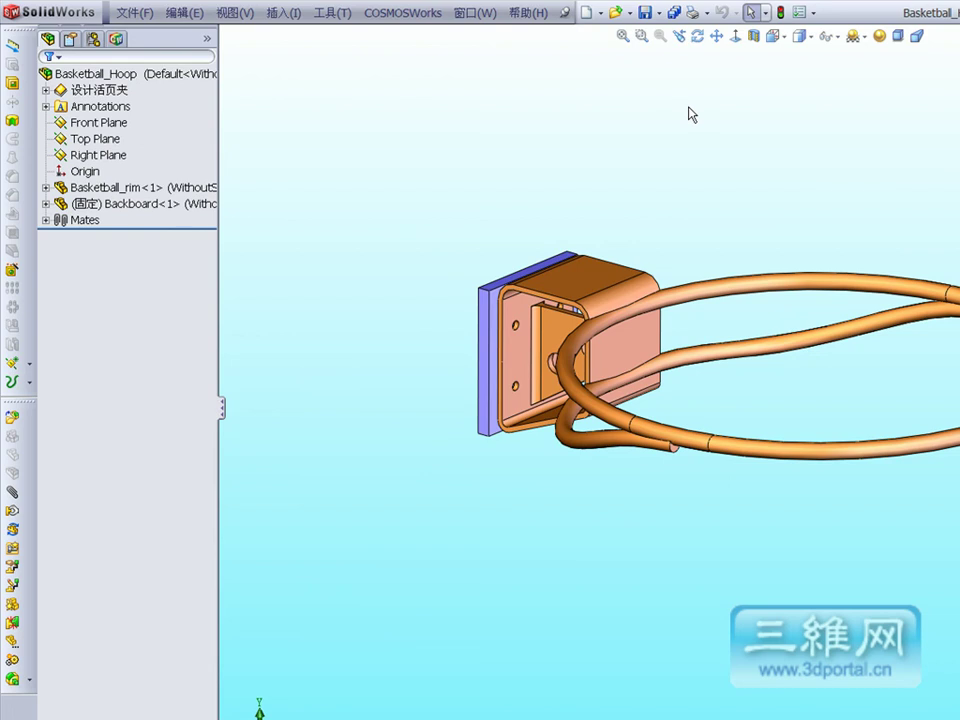
Permanently delete the hoop assembly's ddd study.
left_click(188, 78)
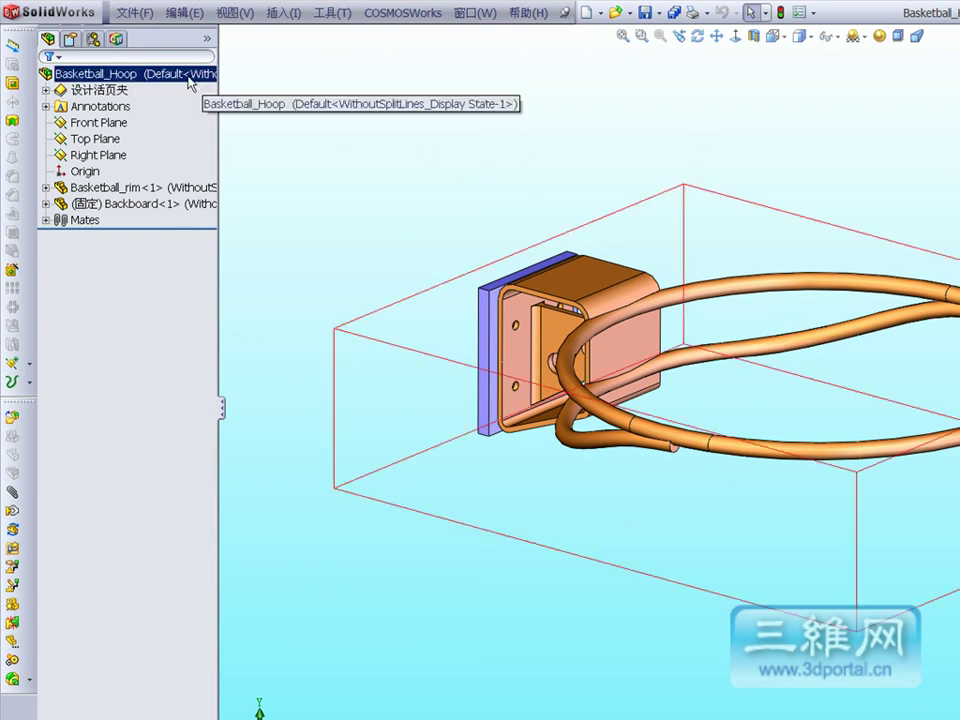
left_click(117, 39)
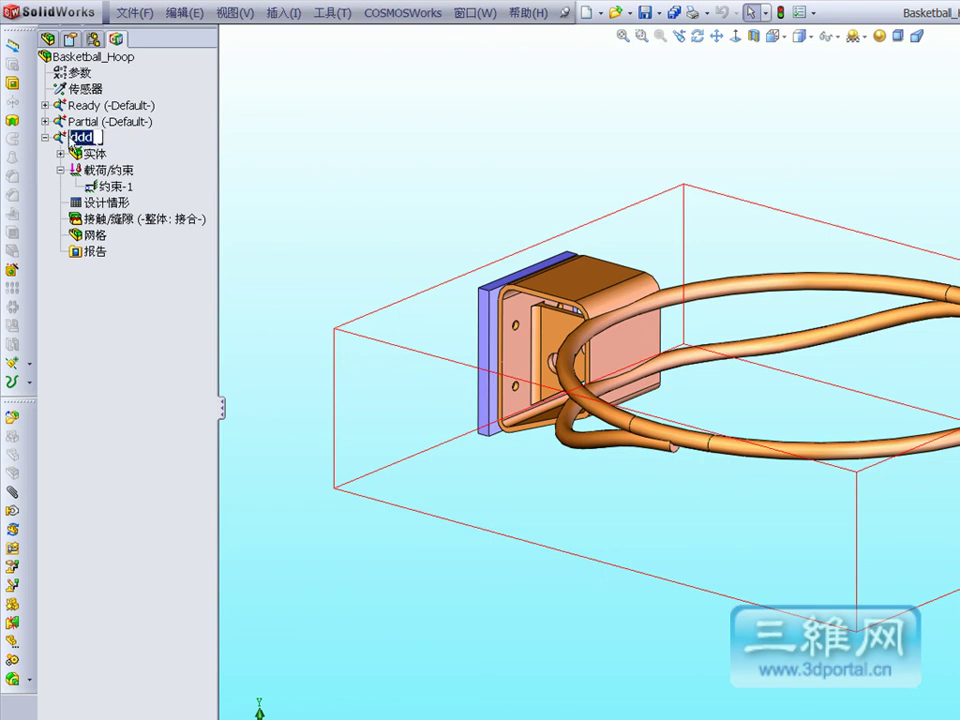
key("Delete")
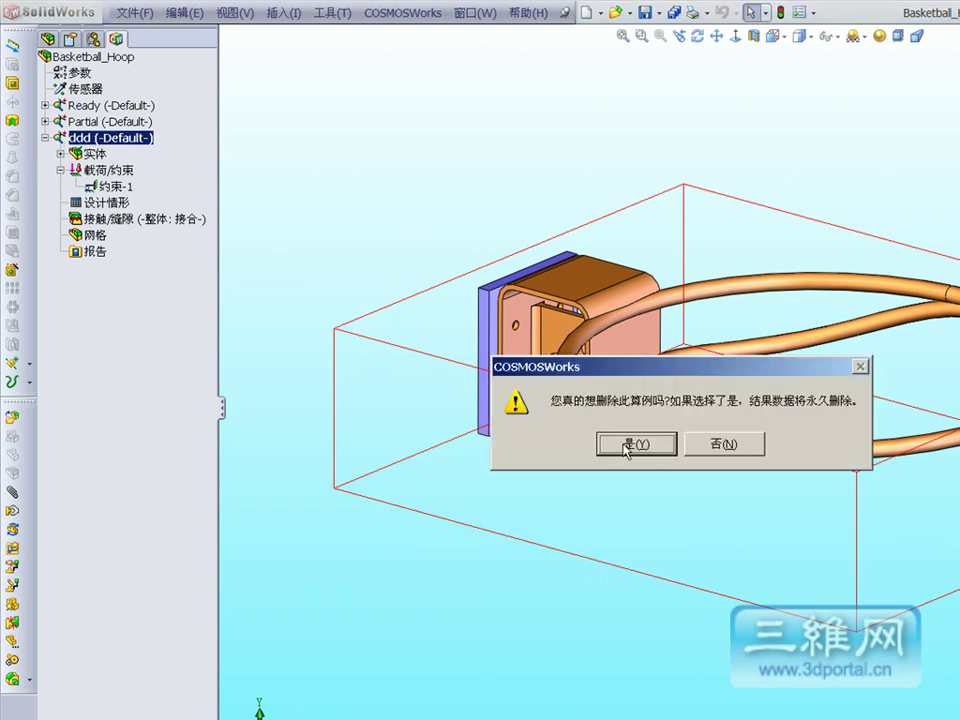
left_click(628, 443)
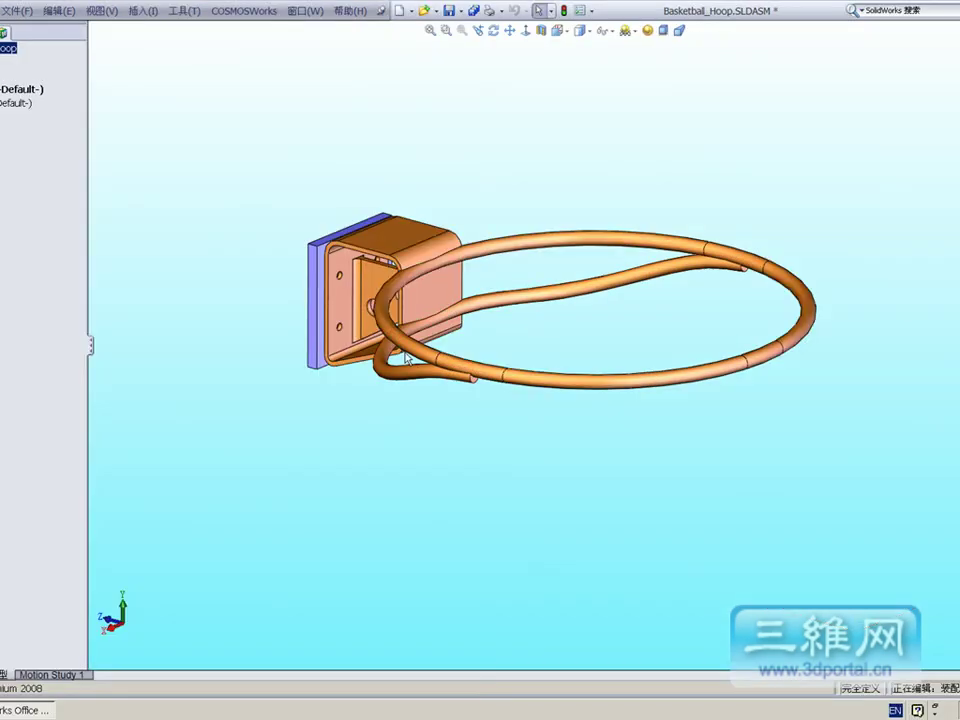
Create a new study named 'ff' for the Basketball_Hoop assembly.
right_click(3, 50)
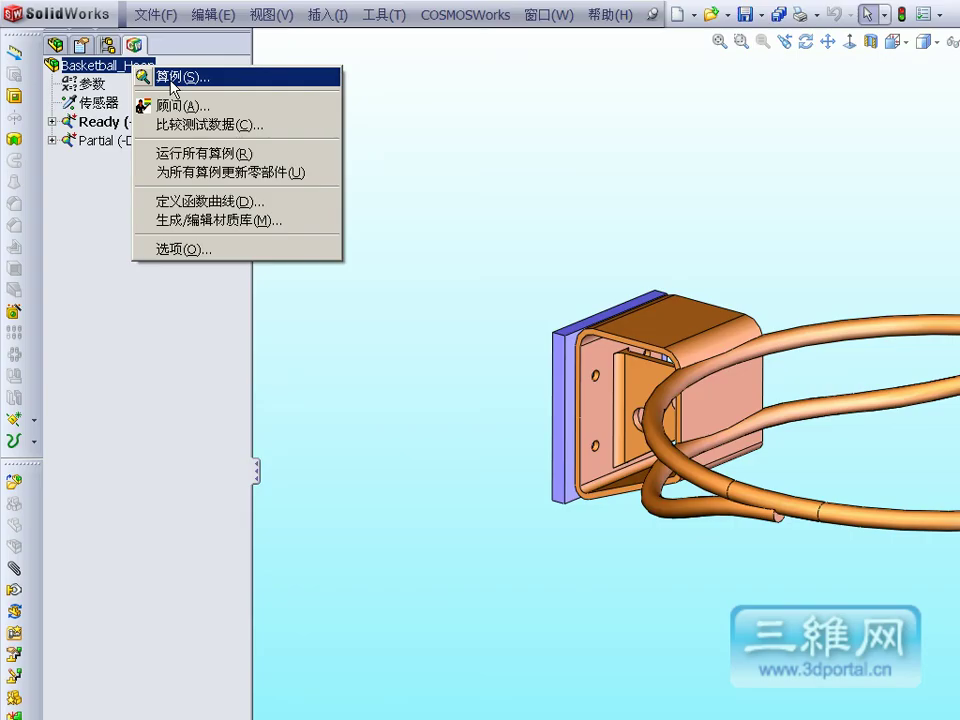
left_click(24, 57)
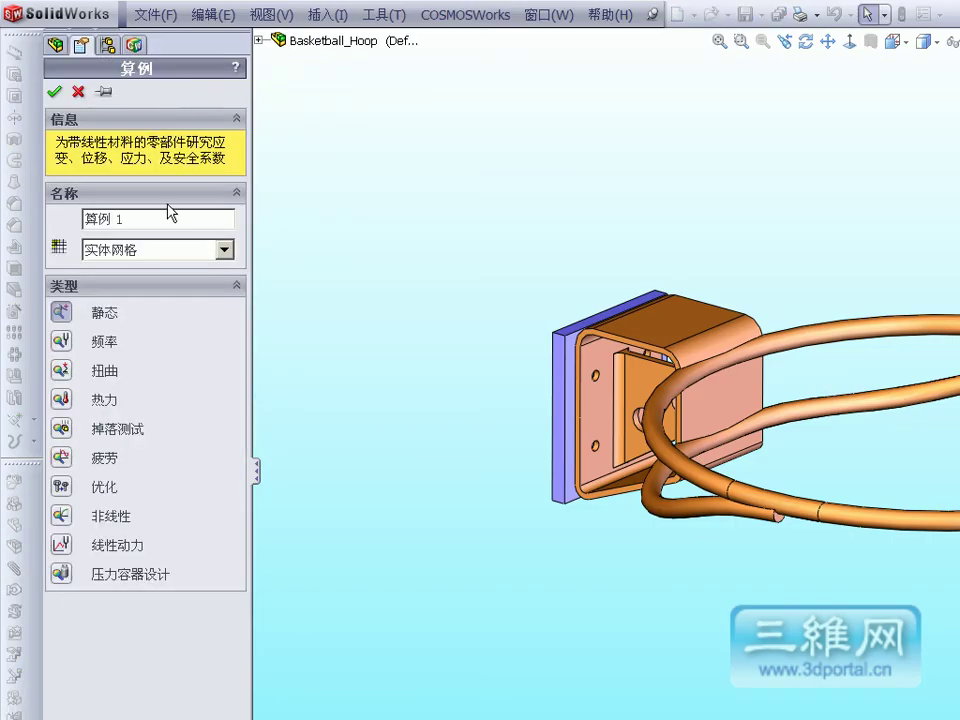
left_click_drag(122, 218, 45, 222)
type("ff")
left_click(56, 93)
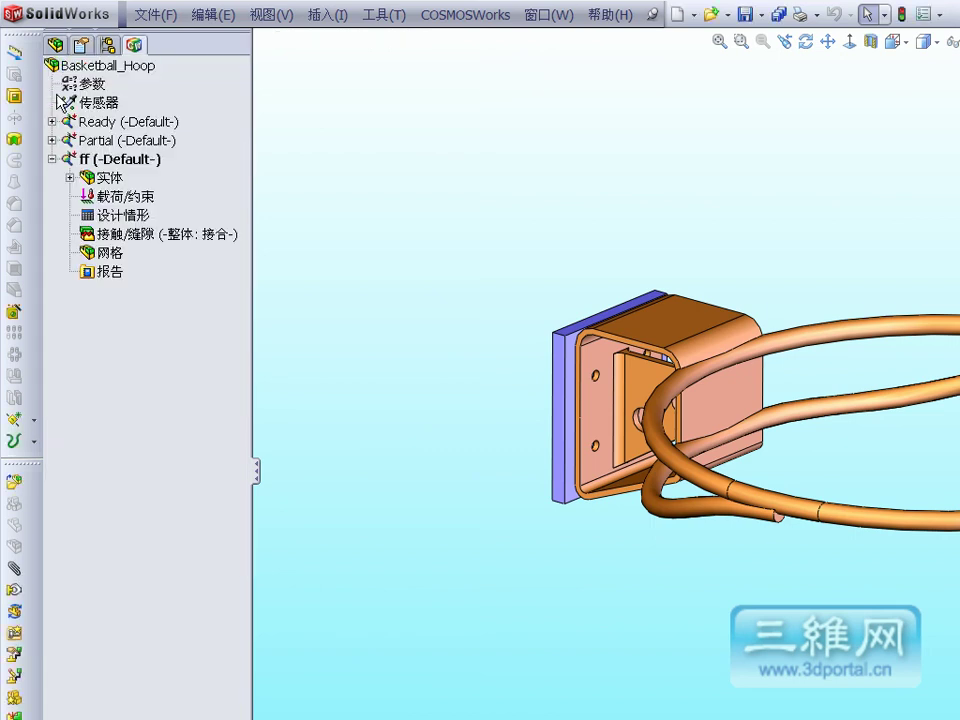
Apply plain carbon steel (普通碳钢) from the library's 钢 list to all solid bodies.
right_click(98, 179)
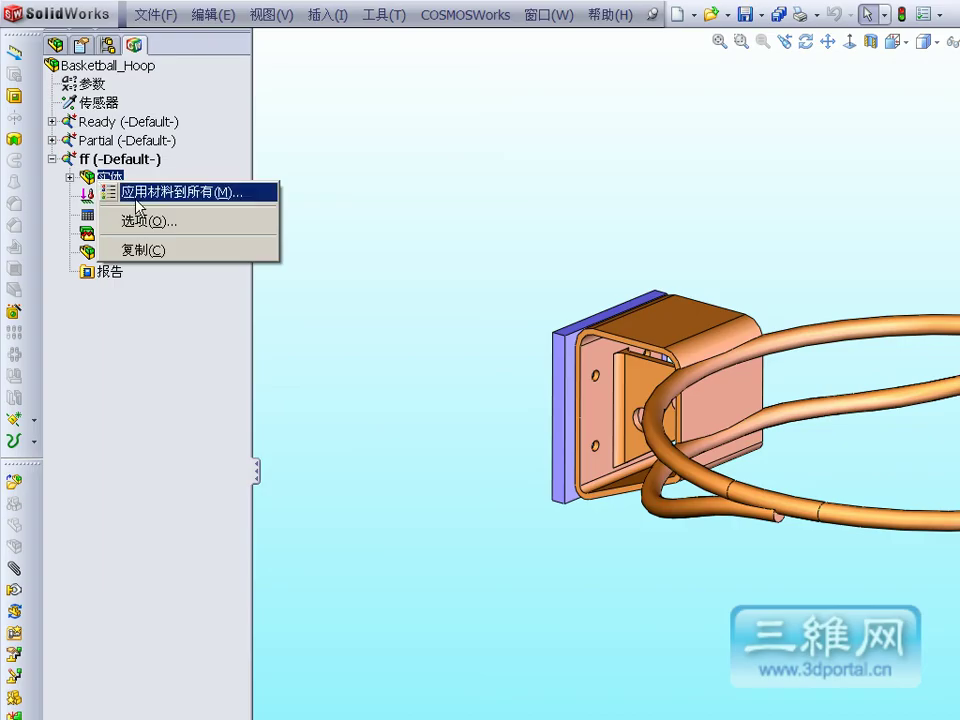
left_click(140, 191)
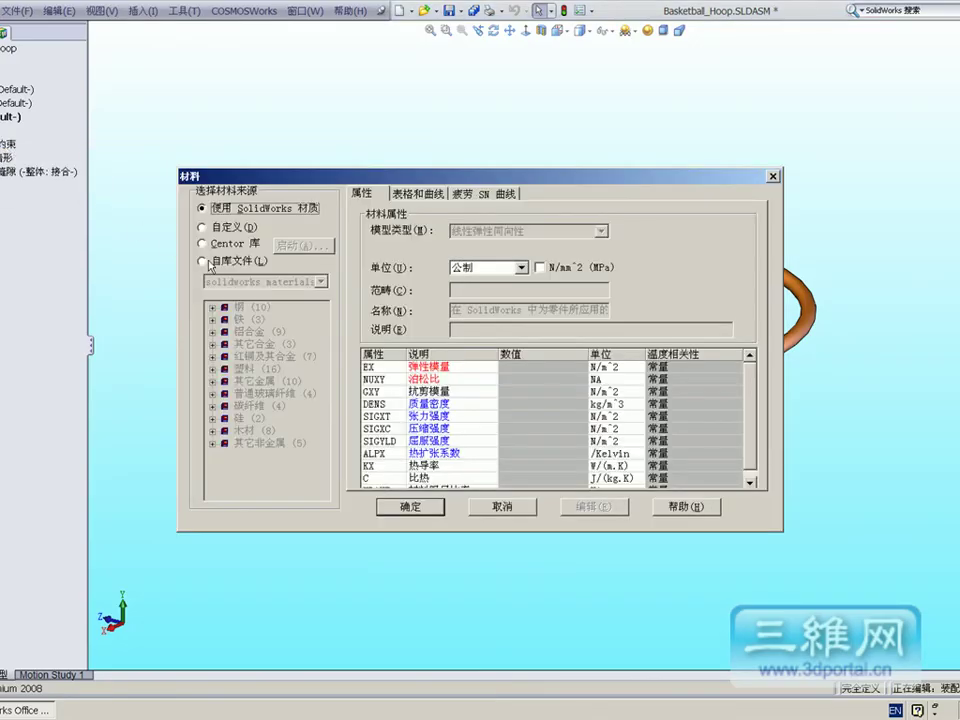
left_click(203, 261)
left_click(212, 307)
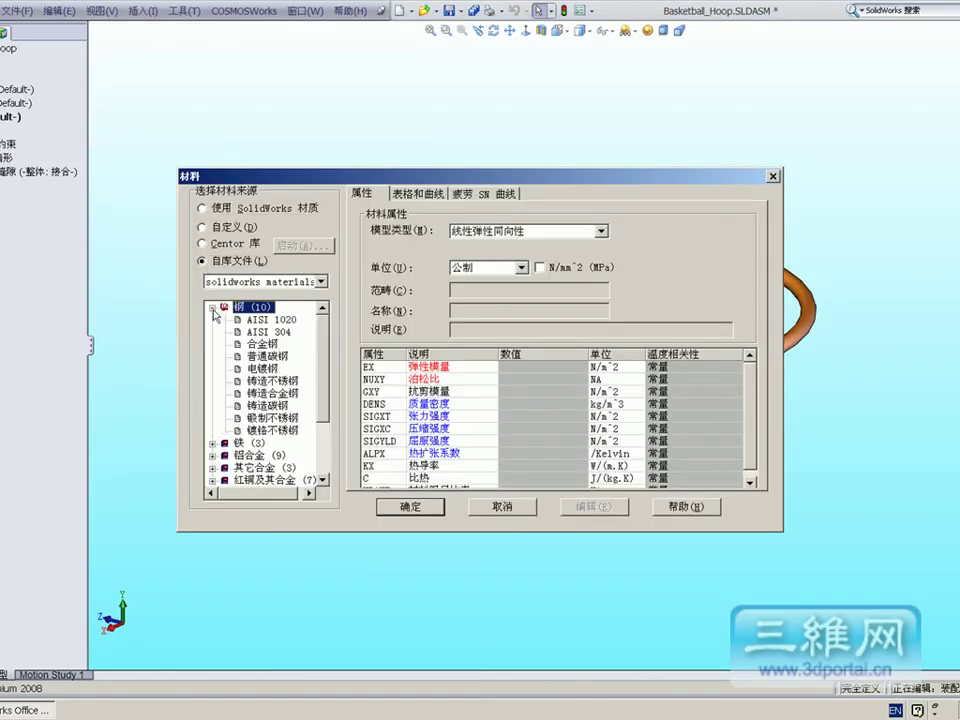
left_click(268, 355)
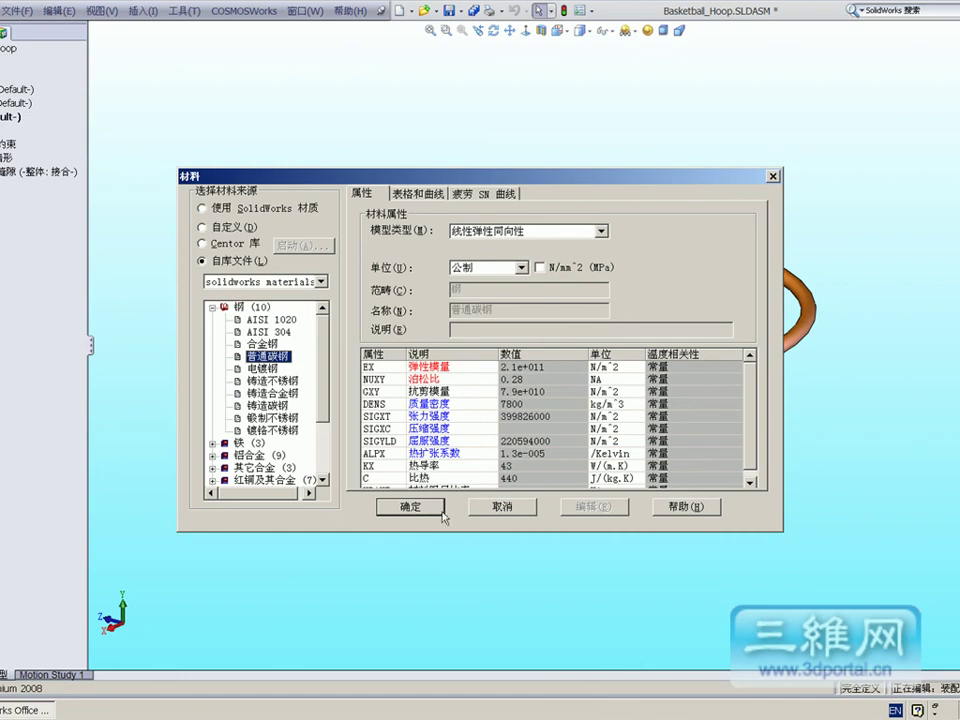
left_click(436, 510)
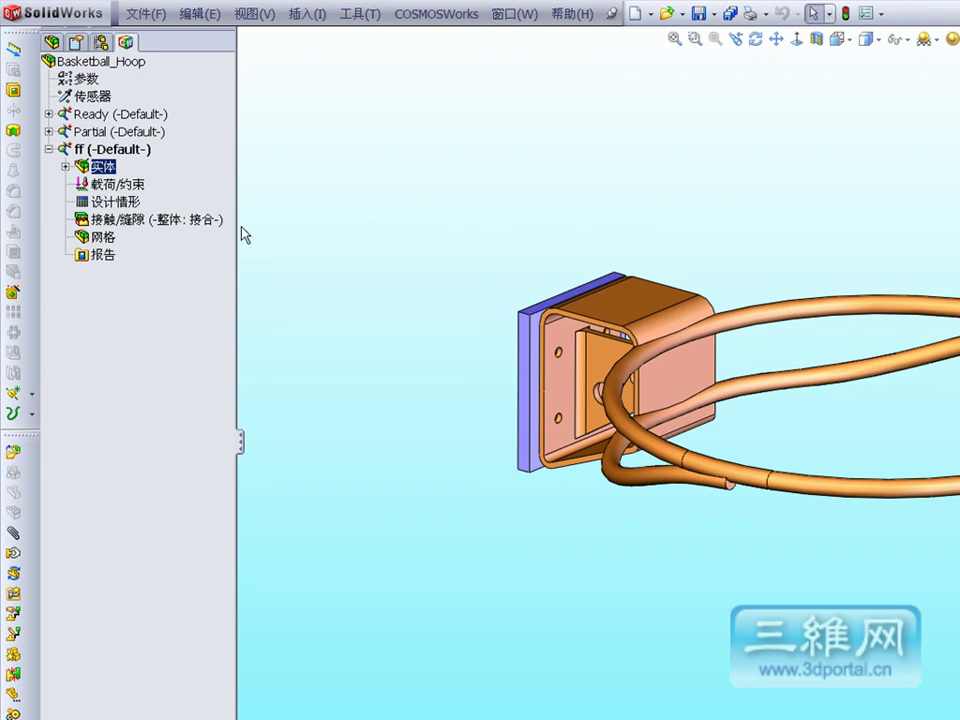
Orbit the hoop until the backboard front and its bottom split face are visible.
left_click(755, 40)
mouse_move(662, 199)
left_mouse_down()
mouse_move(811, 204)
mouse_move(718, 313)
left_mouse_up()
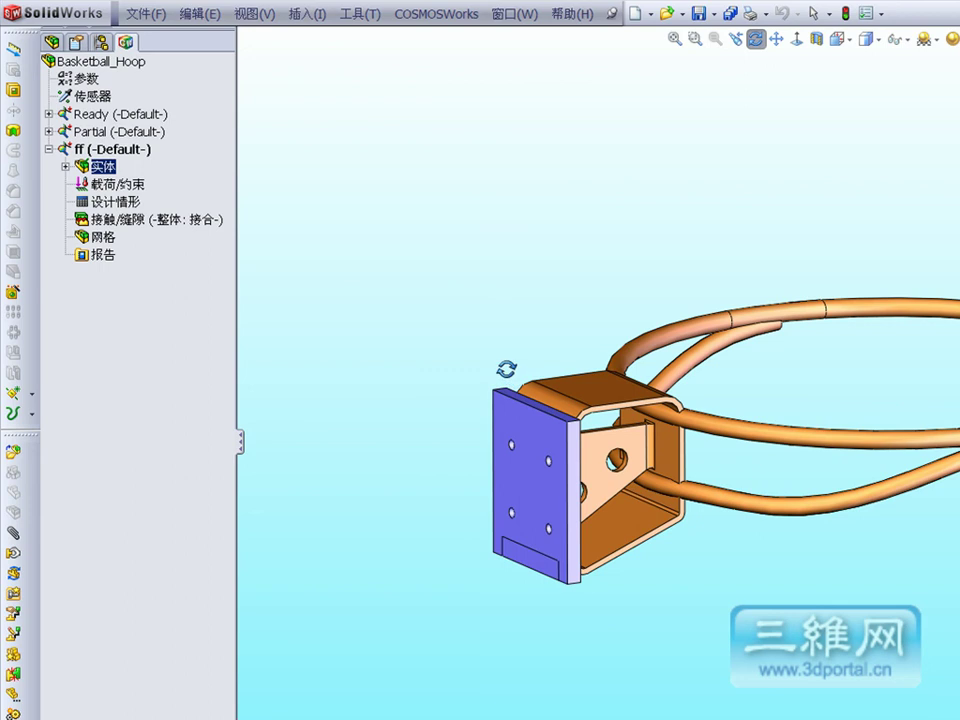
left_click(755, 39)
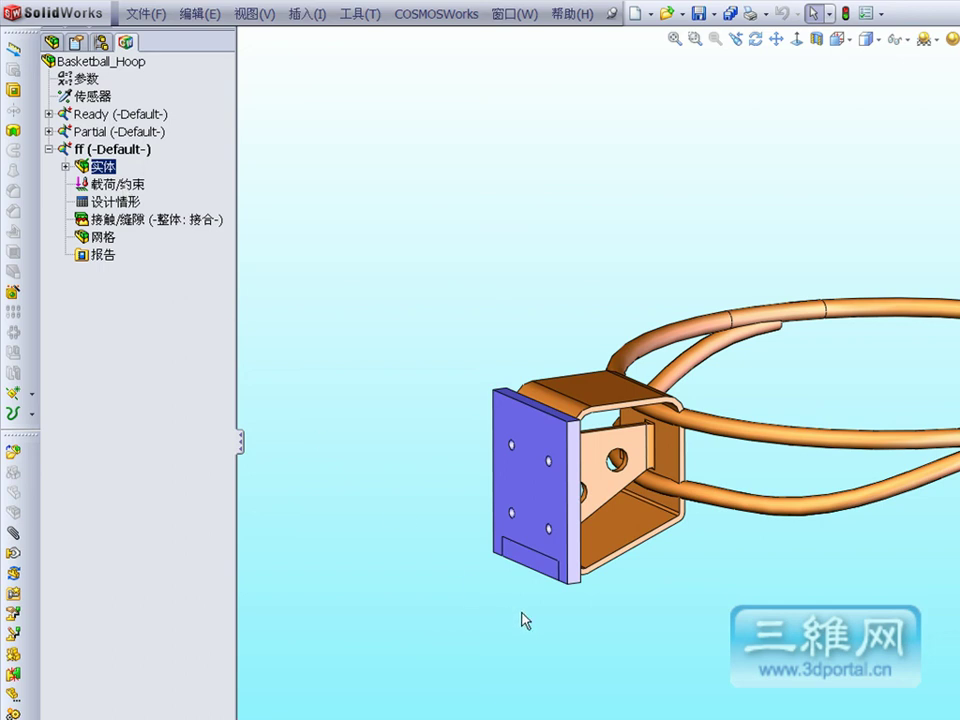
Select the Split Line1 face at the bottom of the backboard.
left_click(521, 561)
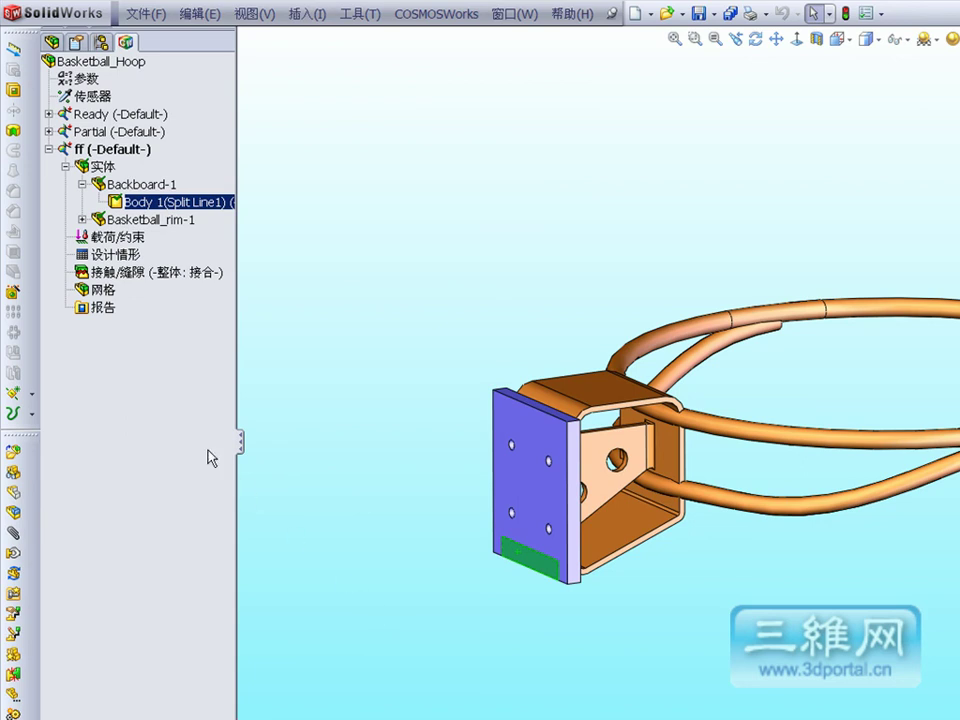
Add fixed (固定) restraint 约束-1 on the selected backboard split face.
right_click(126, 237)
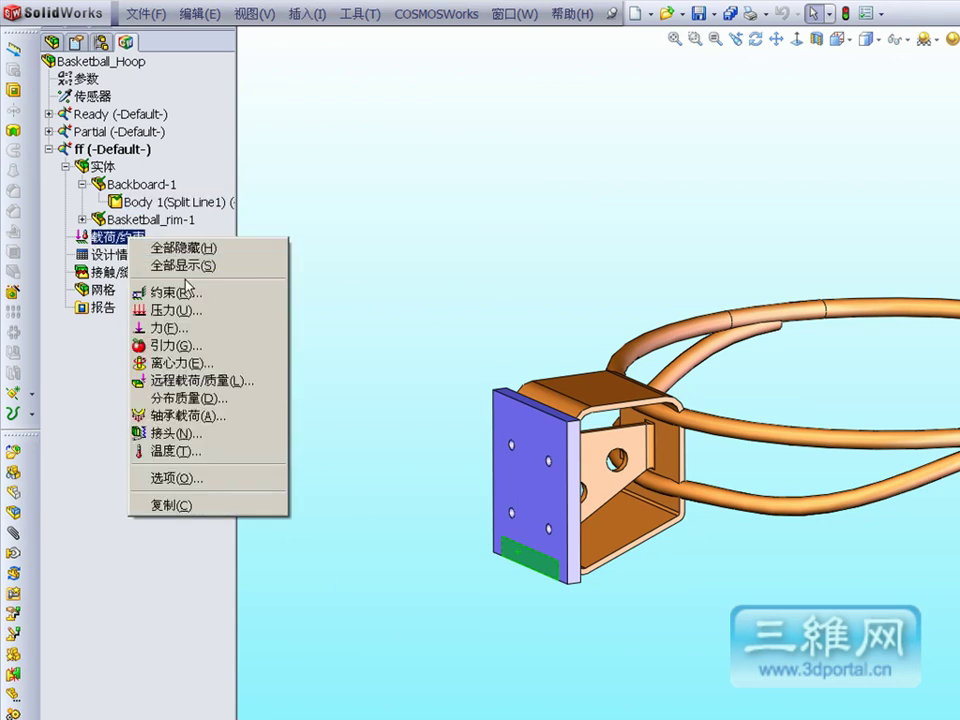
left_click(189, 294)
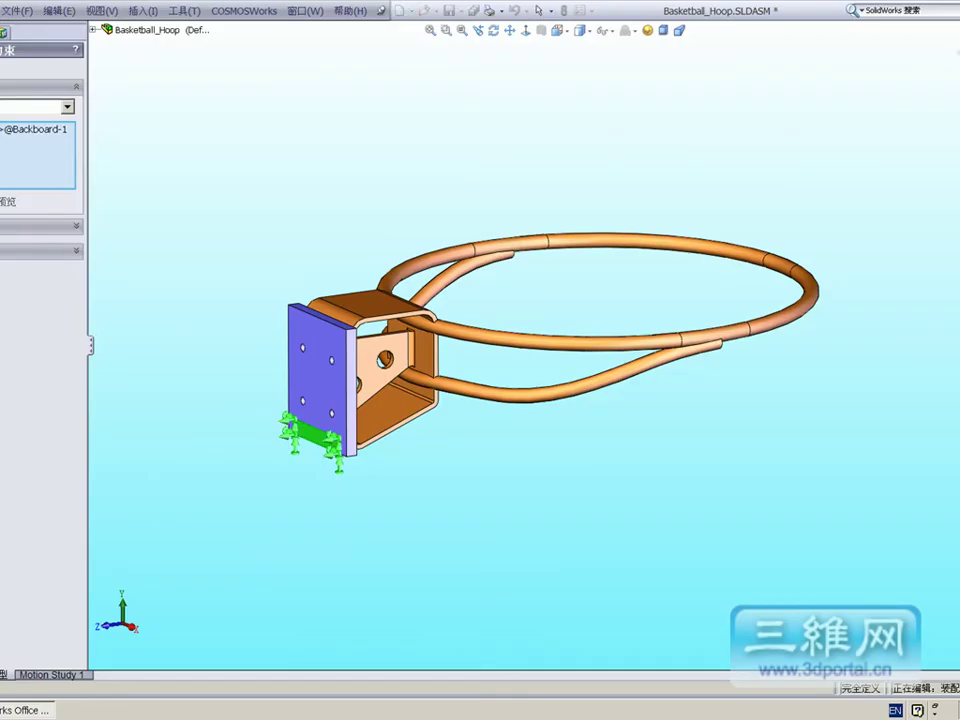
key("Return")
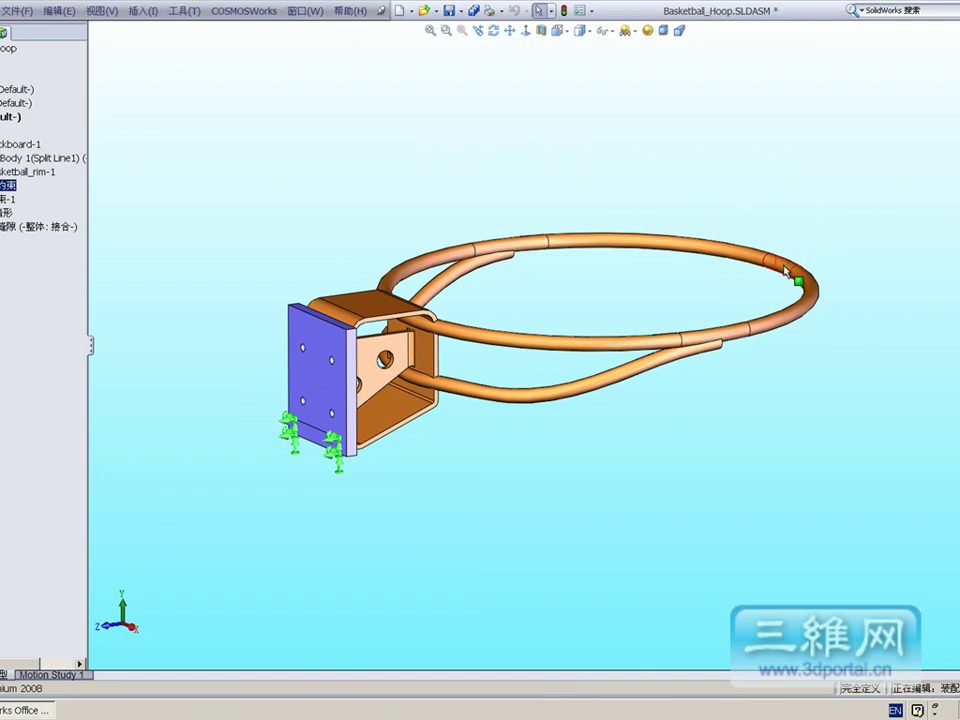
left_click(493, 30)
left_click_drag(559, 137, 467, 143)
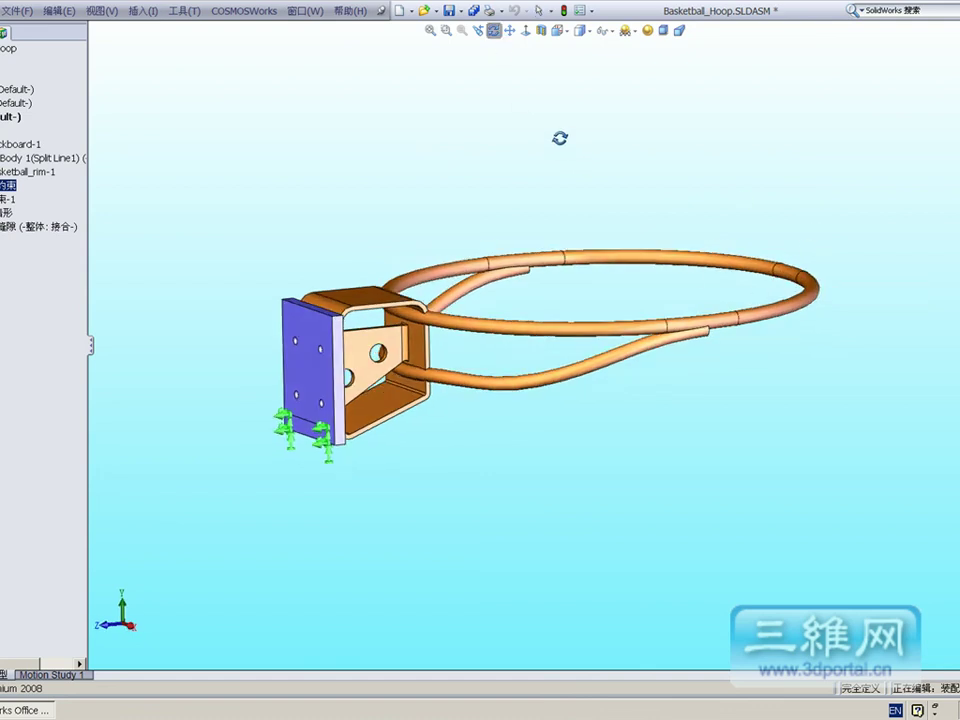
left_click(493, 30)
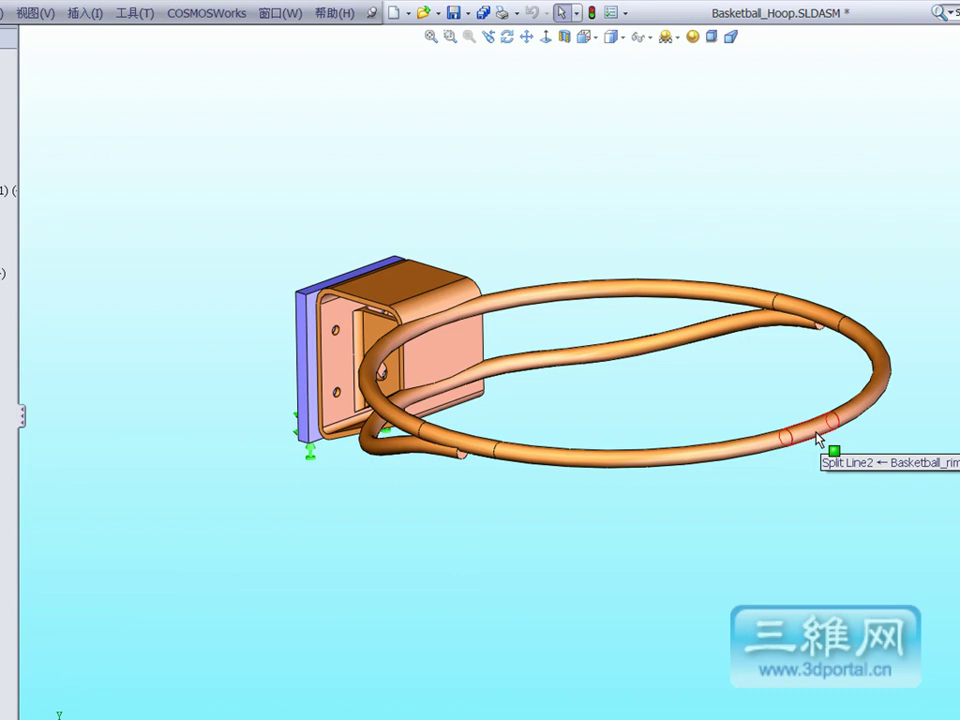
Select the split face at the rim's far end and add a force to it.
left_click(507, 37)
mouse_move(523, 174)
left_mouse_down()
mouse_move(609, 126)
mouse_move(598, 122)
left_mouse_up()
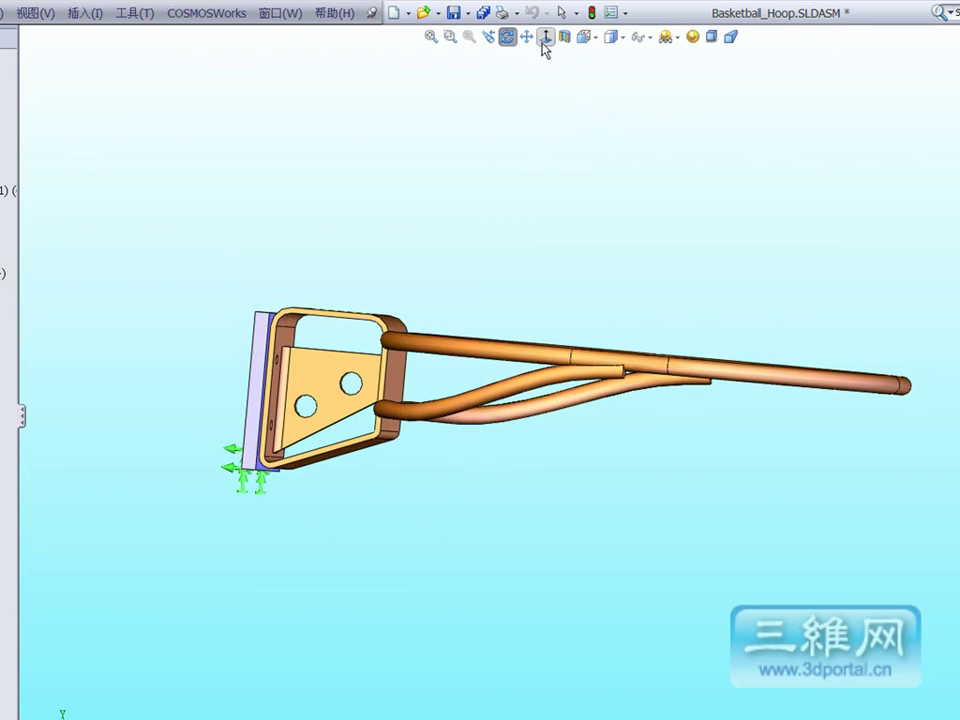
left_click(508, 38)
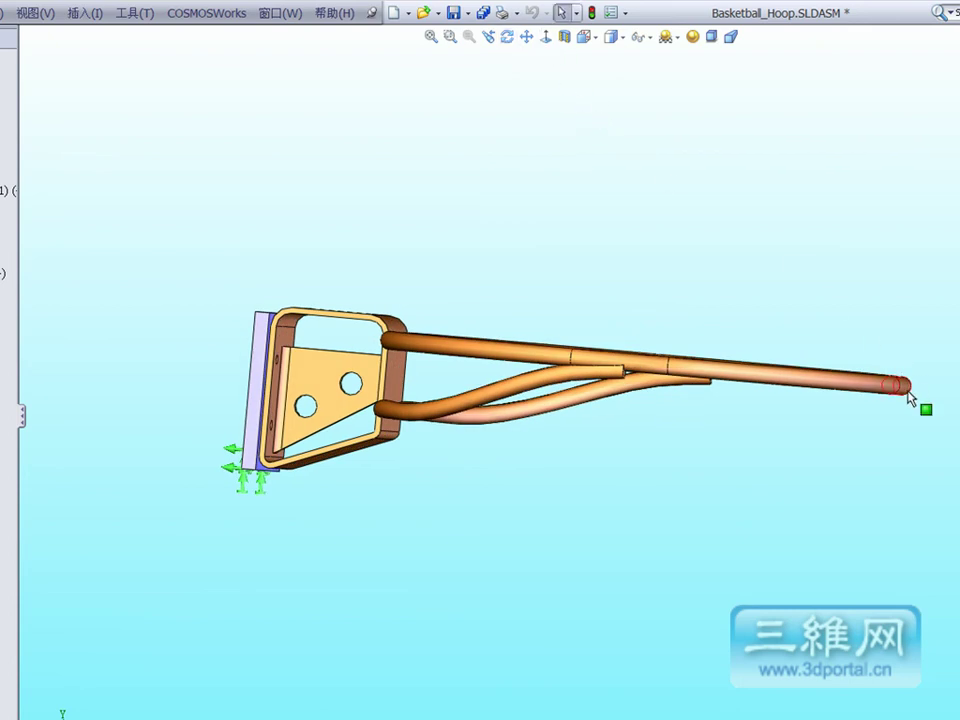
left_click(907, 394)
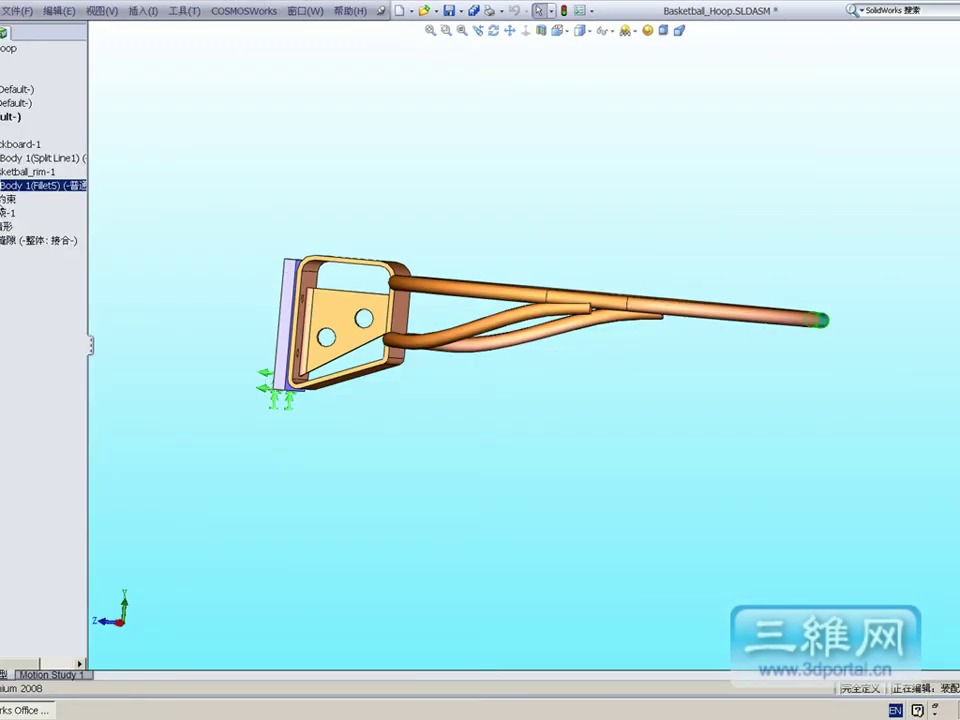
right_click(2, 206)
left_click(12, 265)
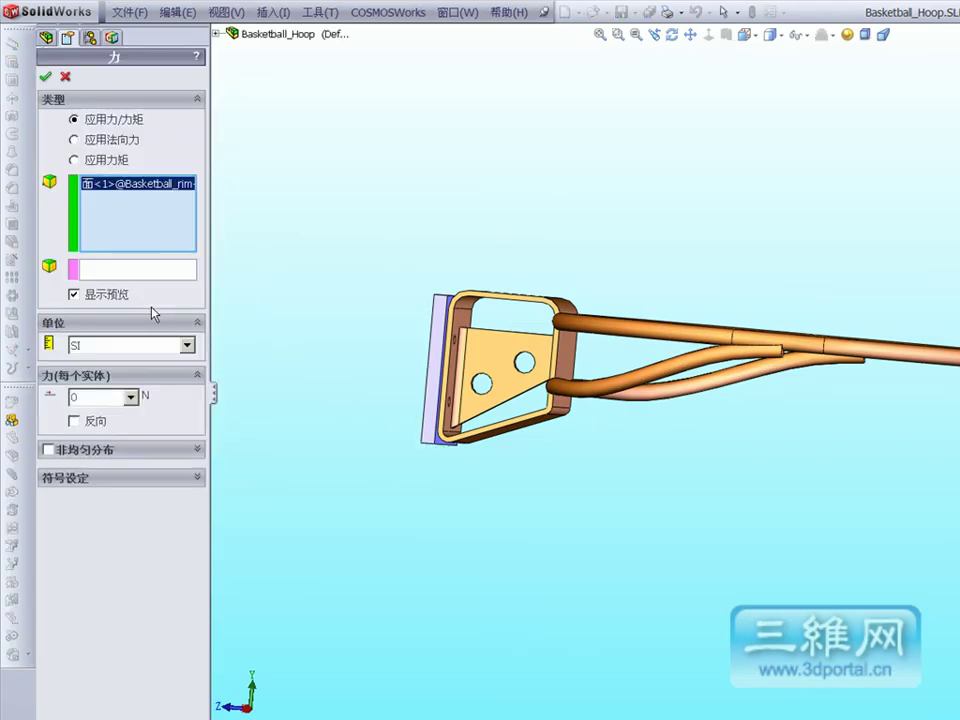
Reference the force direction to Front Plane, using only the second component.
left_click(672, 40)
left_click_drag(705, 110, 696, 189)
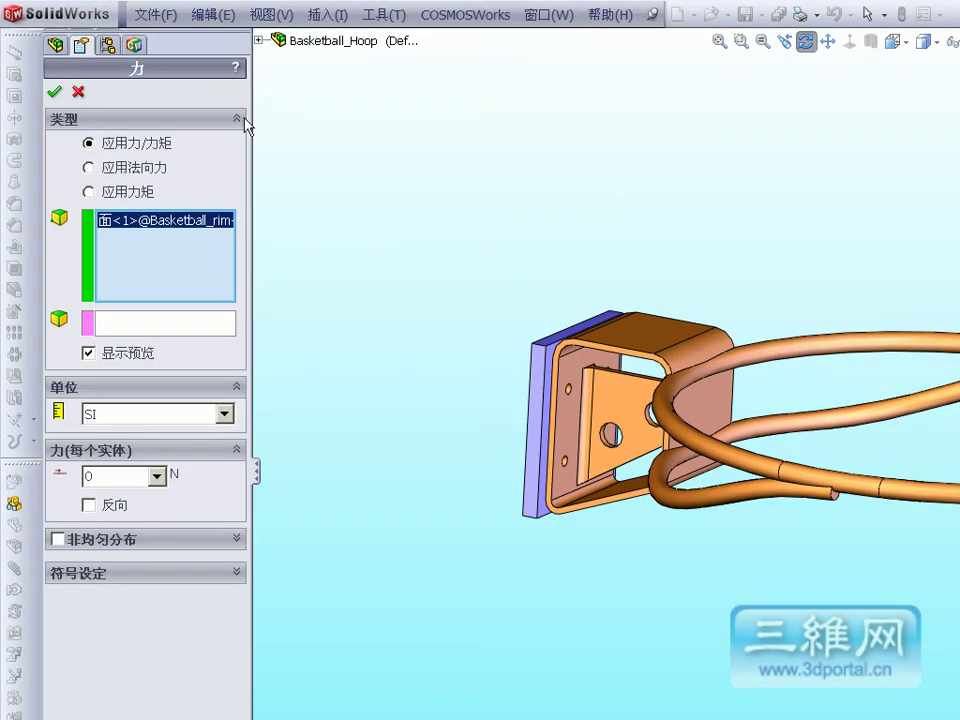
left_click(216, 34)
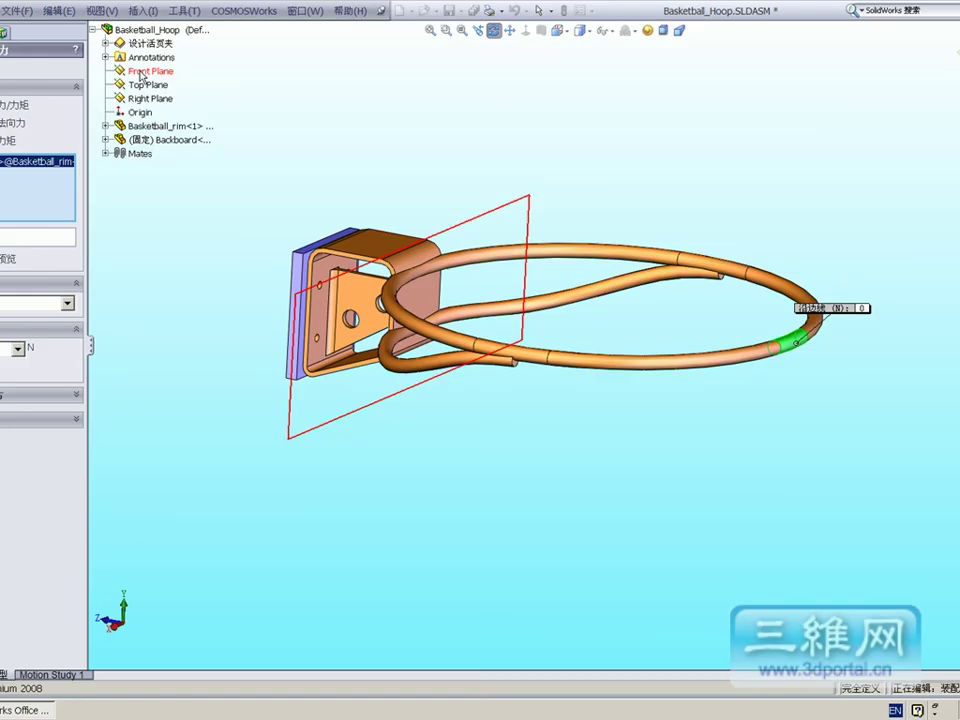
left_click(15, 238)
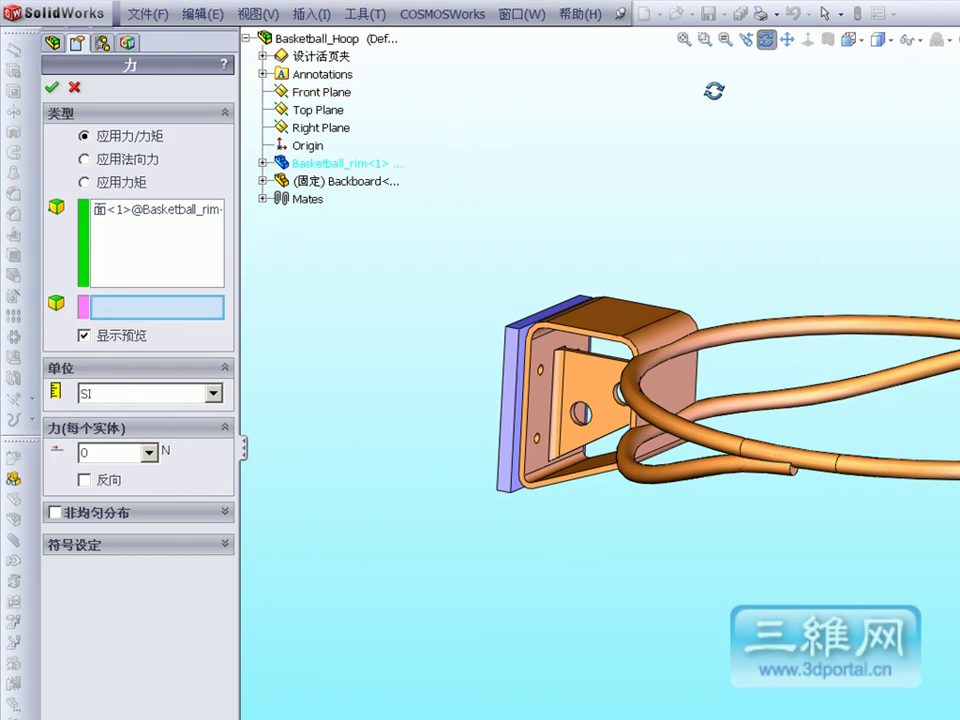
left_click(766, 39)
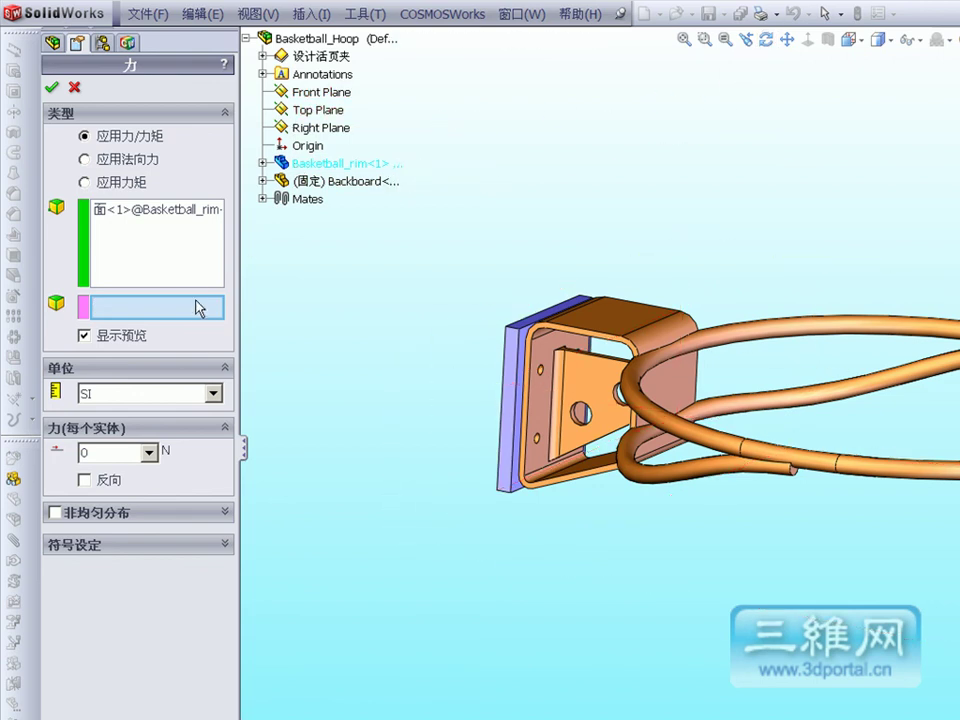
left_click(287, 95)
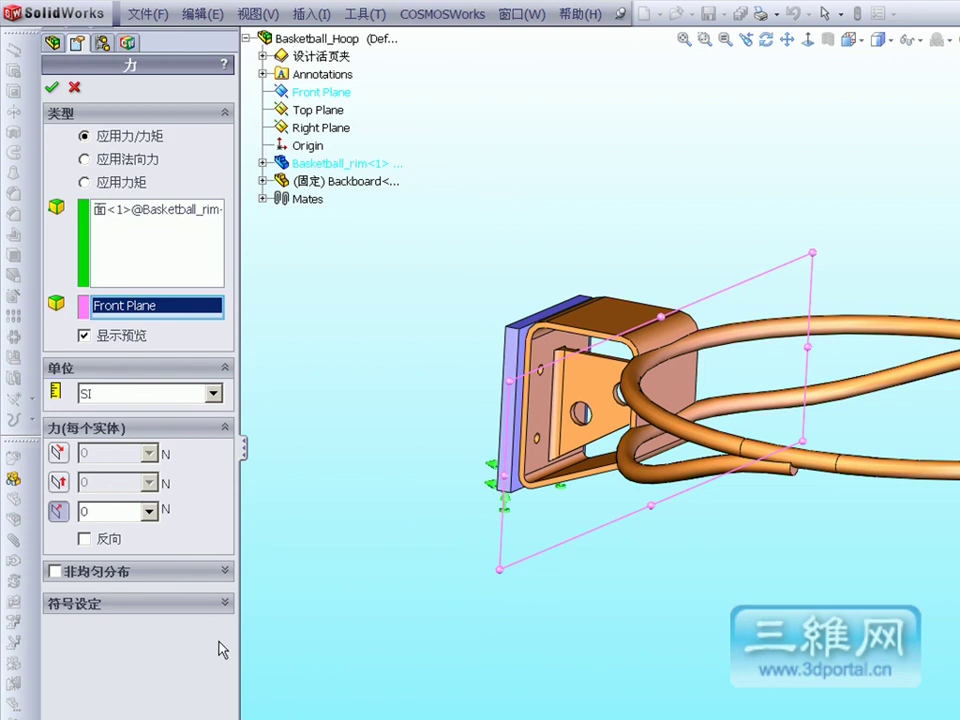
left_click(58, 511)
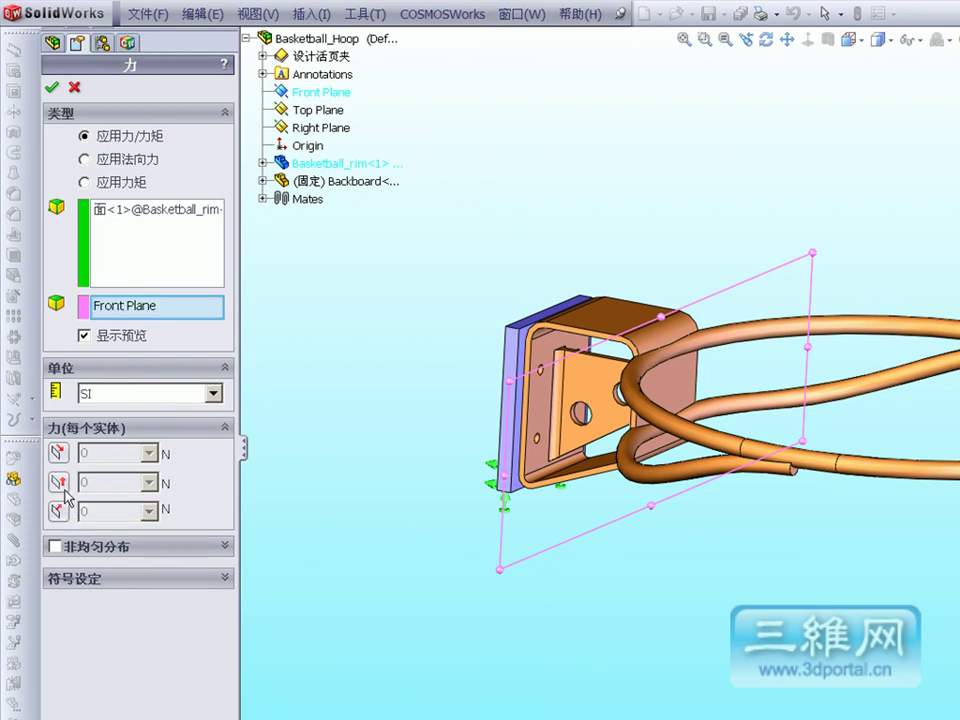
left_click(60, 483)
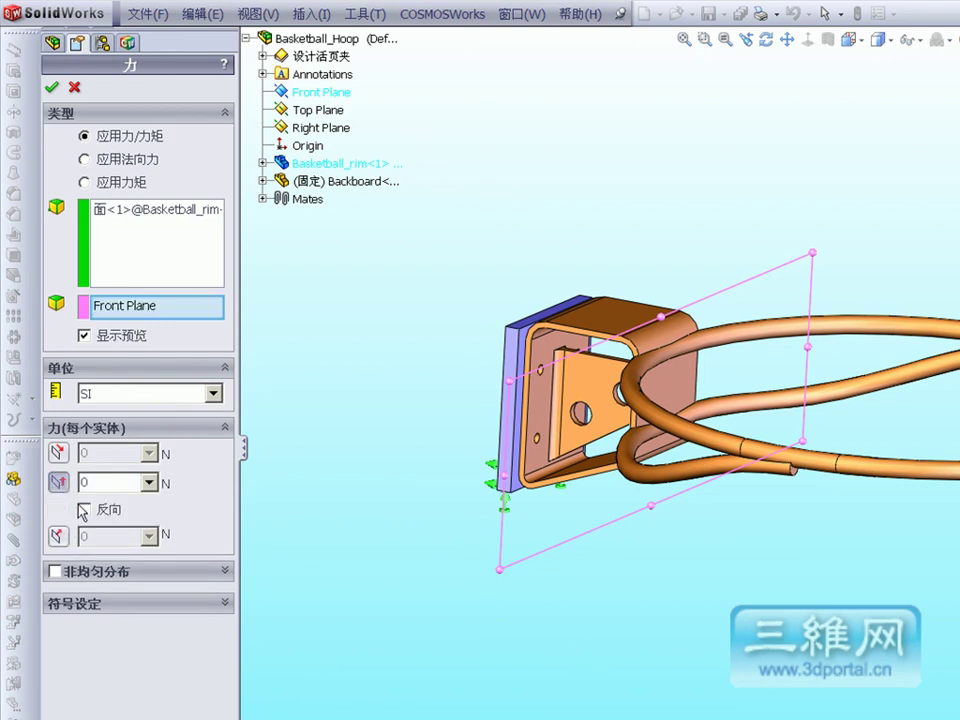
Set the force to 250 lb in English (IPS) units, reversed, and confirm it.
left_click(214, 394)
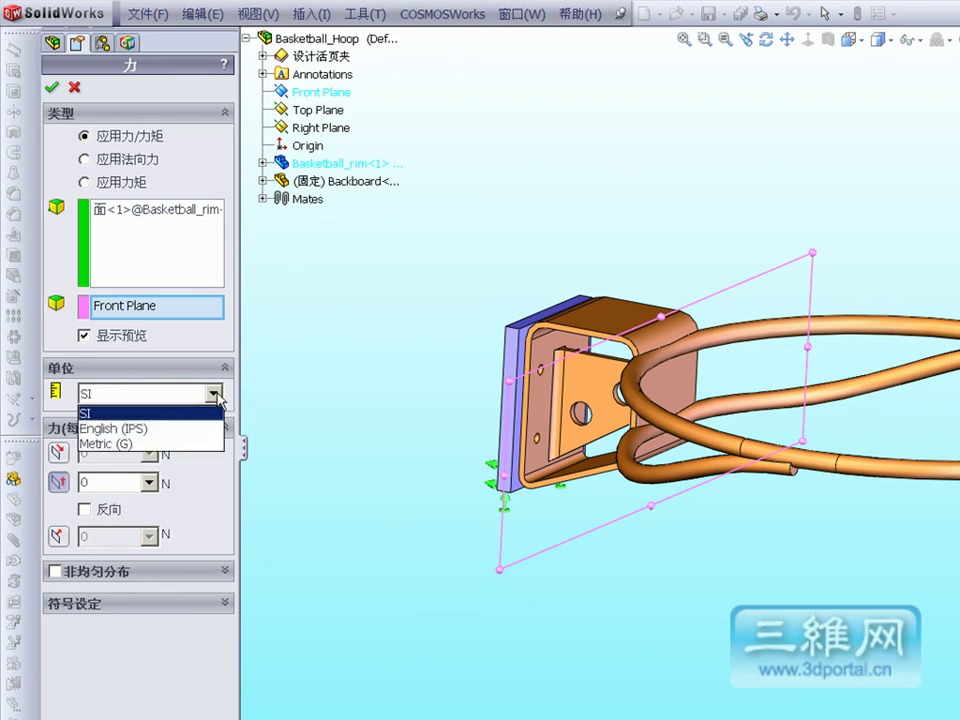
left_click(192, 427)
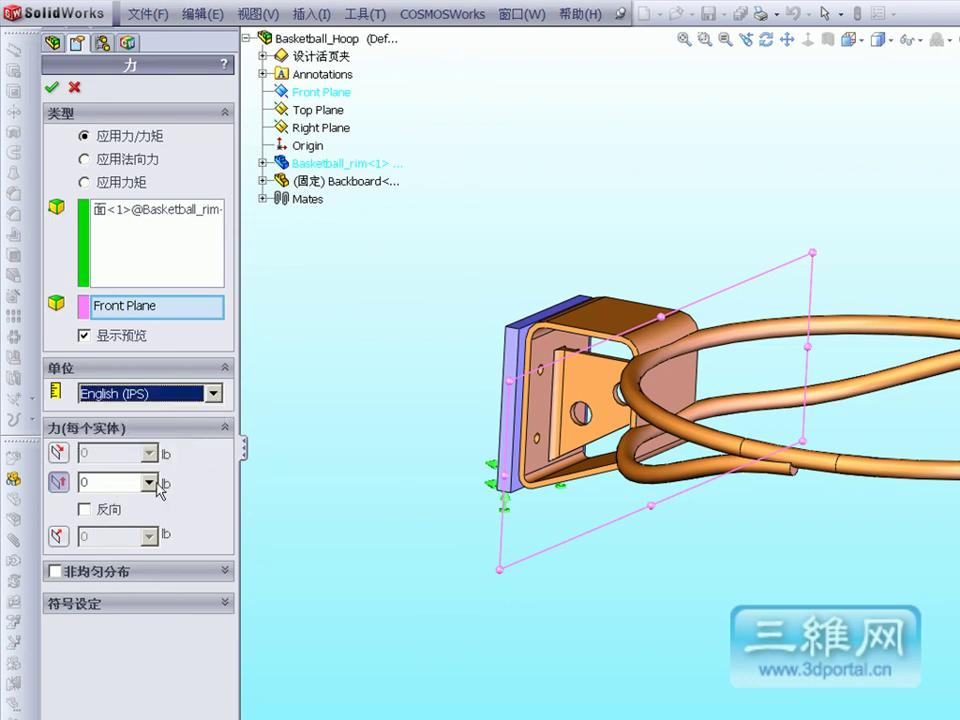
double_click(113, 485)
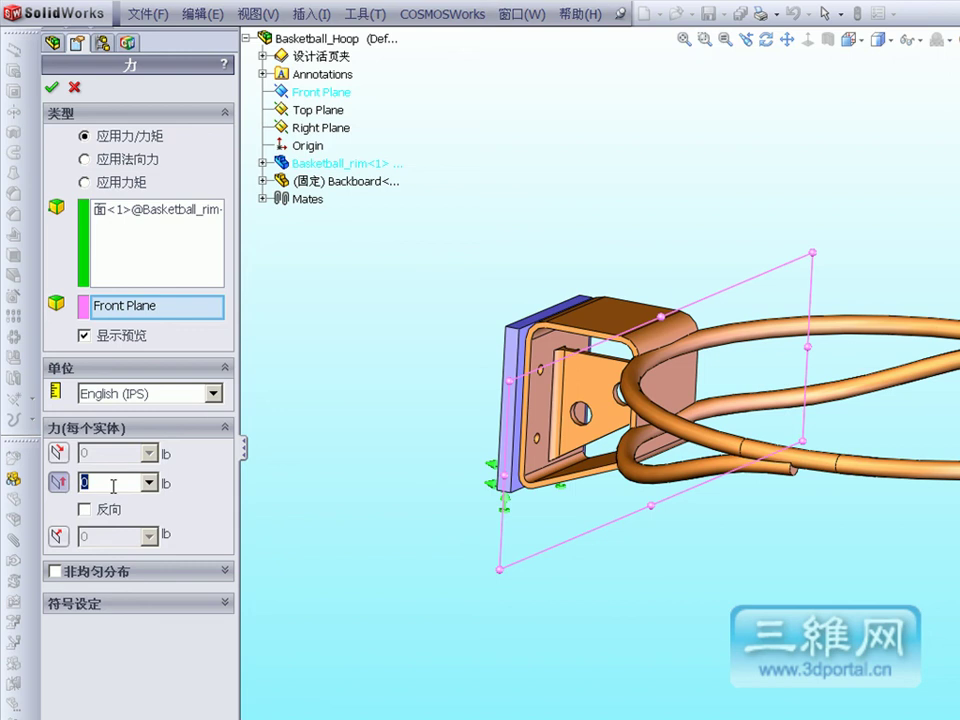
type("25")
left_click(91, 511)
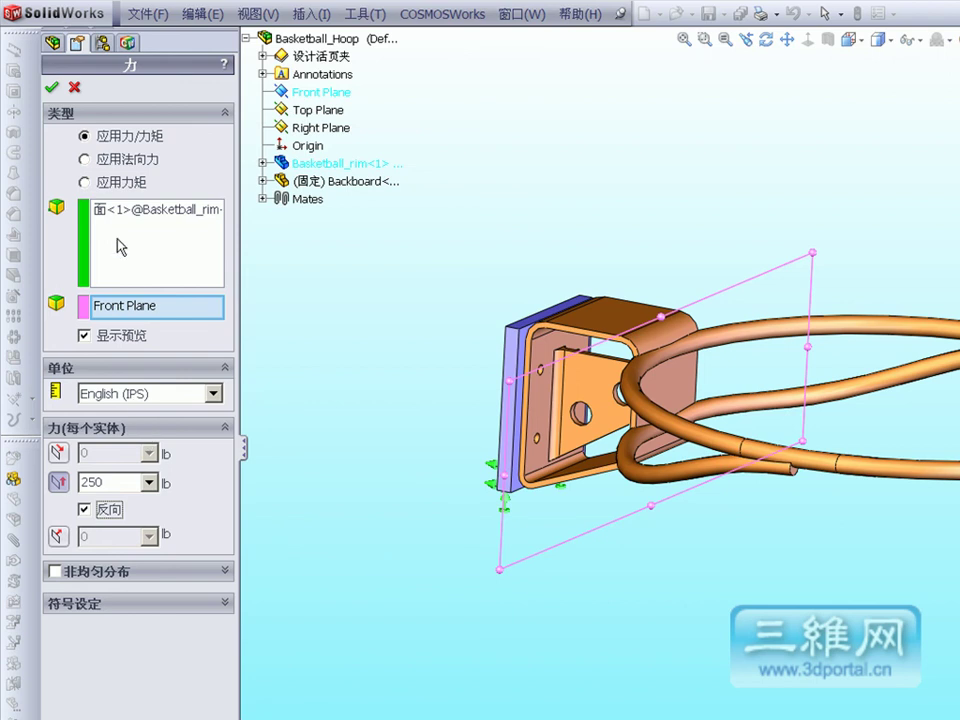
left_click(51, 91)
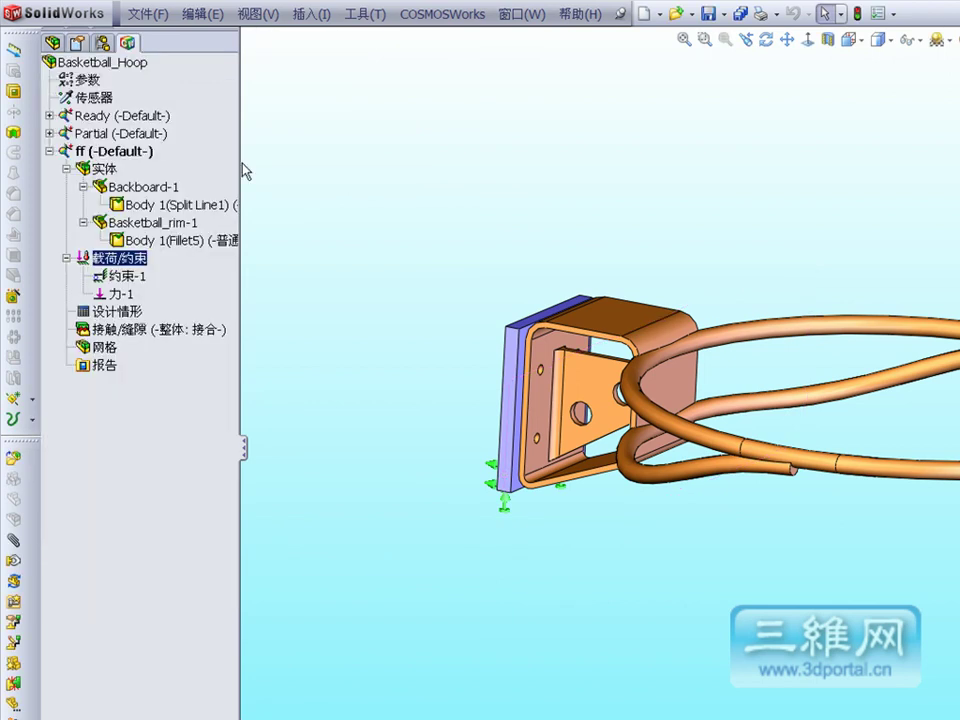
Add a new connector and set its type to bolt (螺栓).
left_click(766, 40)
mouse_move(860, 150)
left_mouse_down()
mouse_move(881, 175)
mouse_move(836, 197)
mouse_move(851, 208)
mouse_move(827, 142)
left_mouse_up()
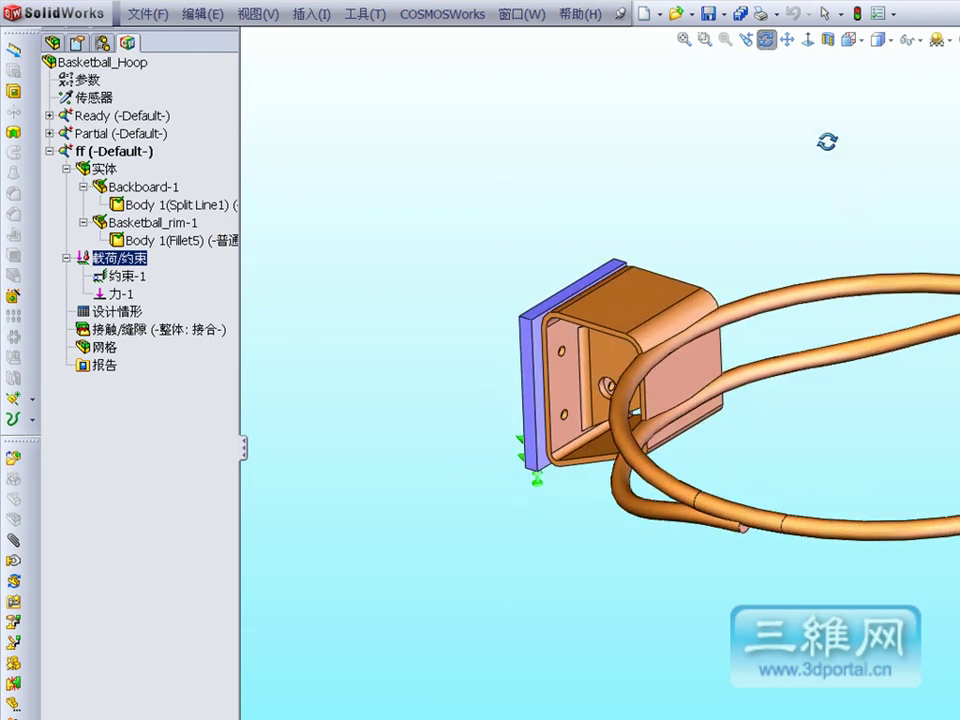
left_click(766, 40)
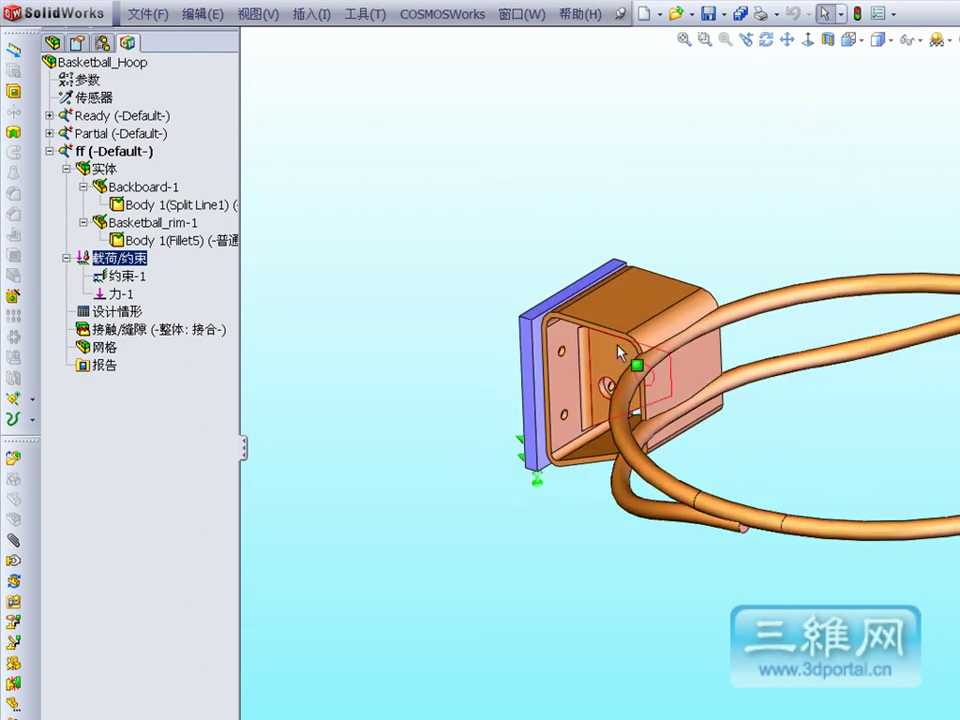
right_click(133, 262)
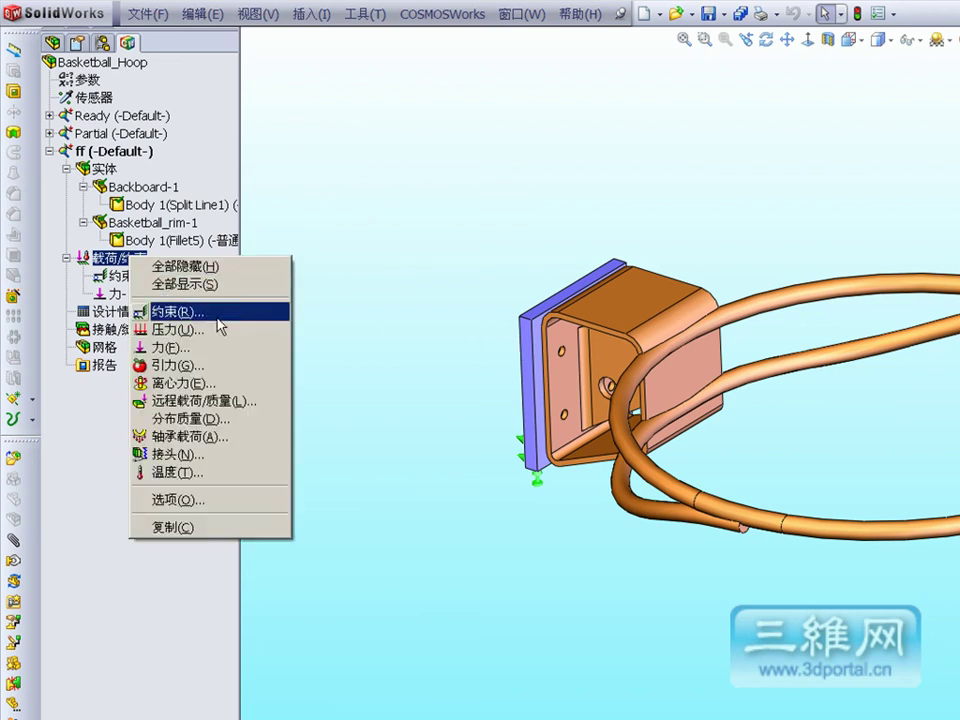
left_click(229, 457)
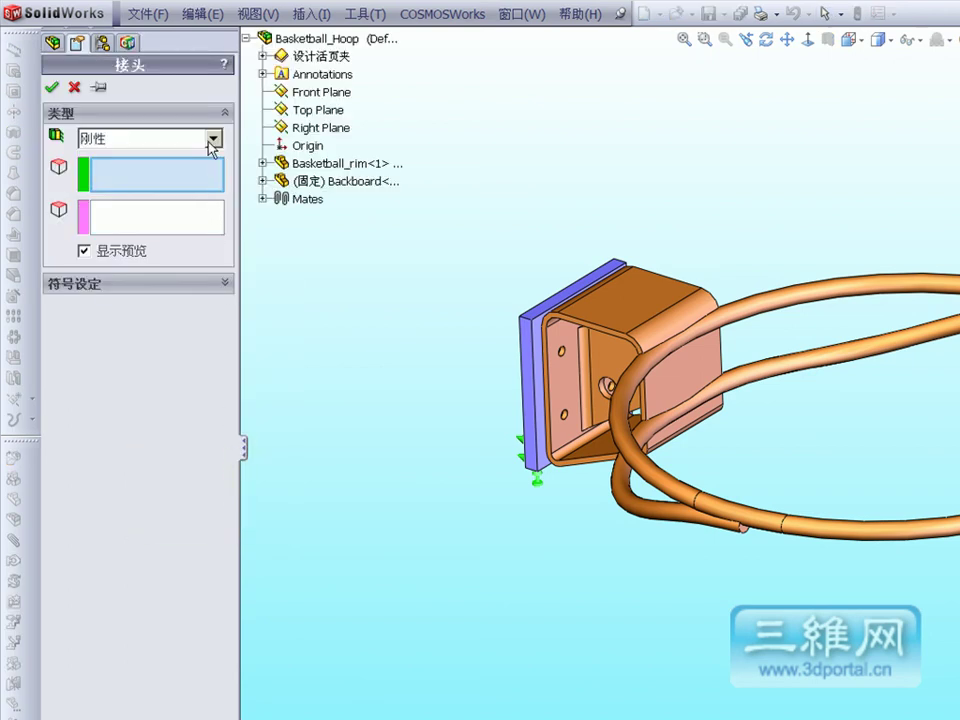
left_click(212, 139)
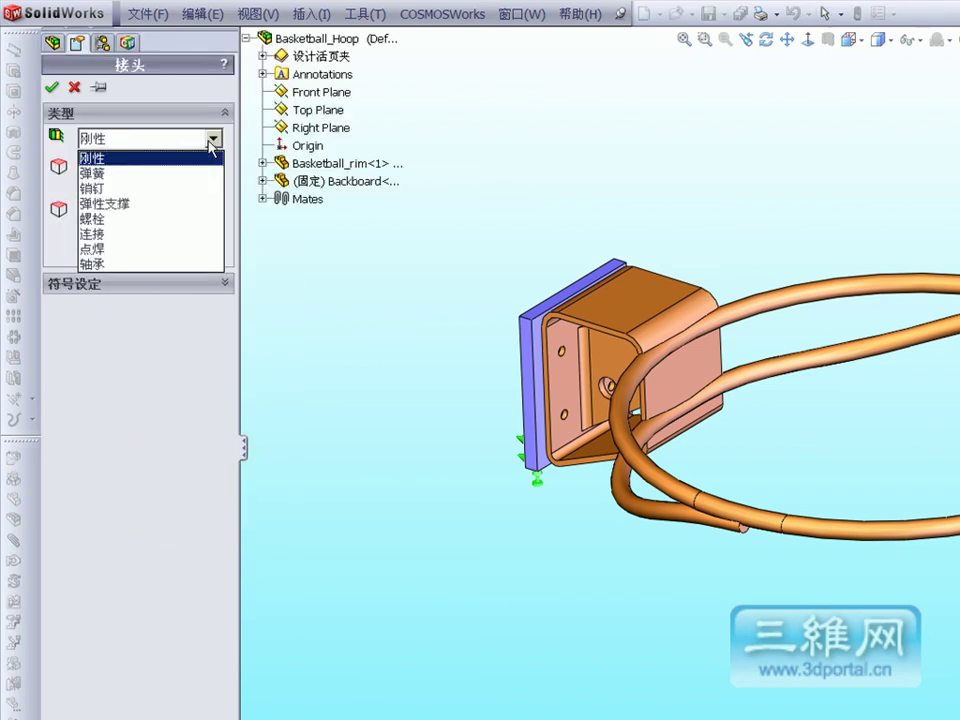
left_click(170, 227)
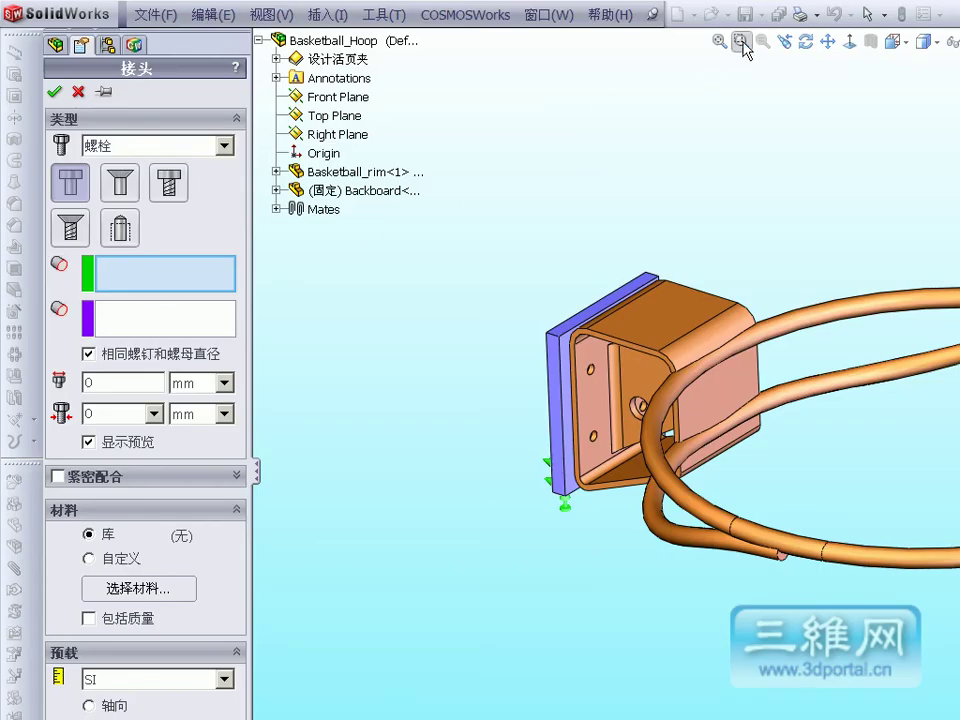
Zoom into the bracket and backboard region around the mounting holes.
left_click(741, 41)
left_click_drag(501, 290, 740, 510)
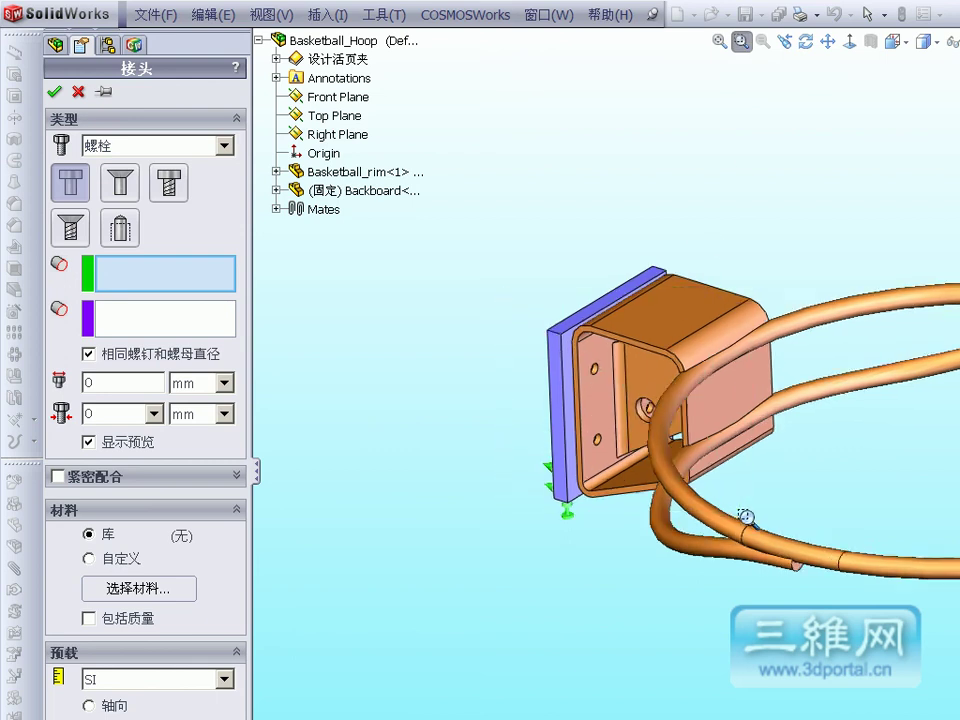
left_click(741, 41)
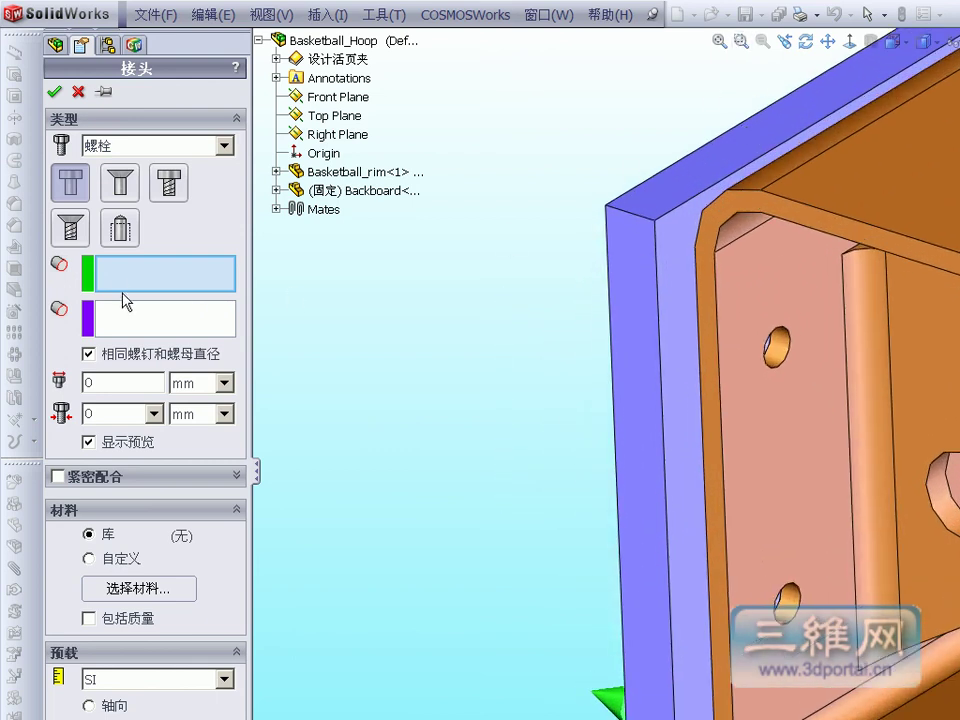
Pick the bracket hole edge and the matching backboard hole edge for the bolt.
left_click(795, 357)
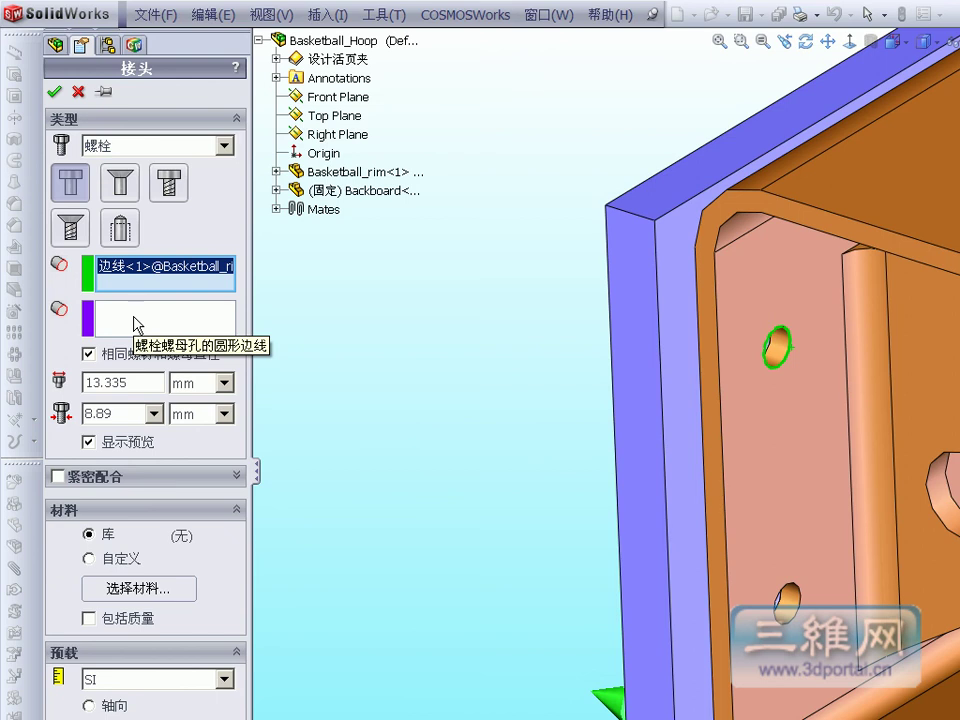
left_click(805, 41)
left_click_drag(767, 94, 871, 134)
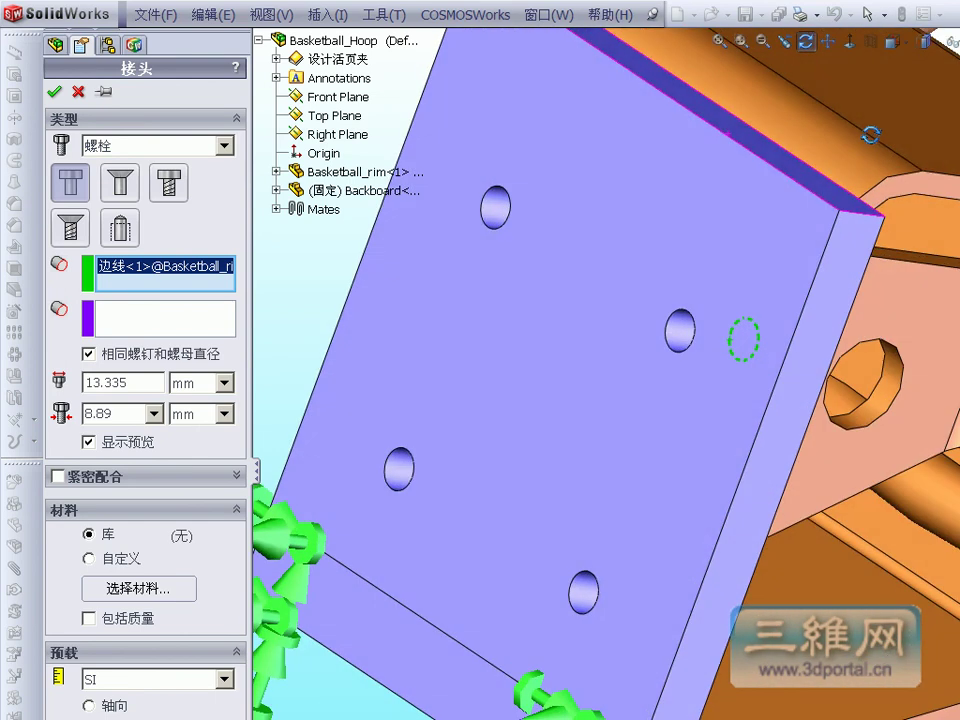
left_click(807, 41)
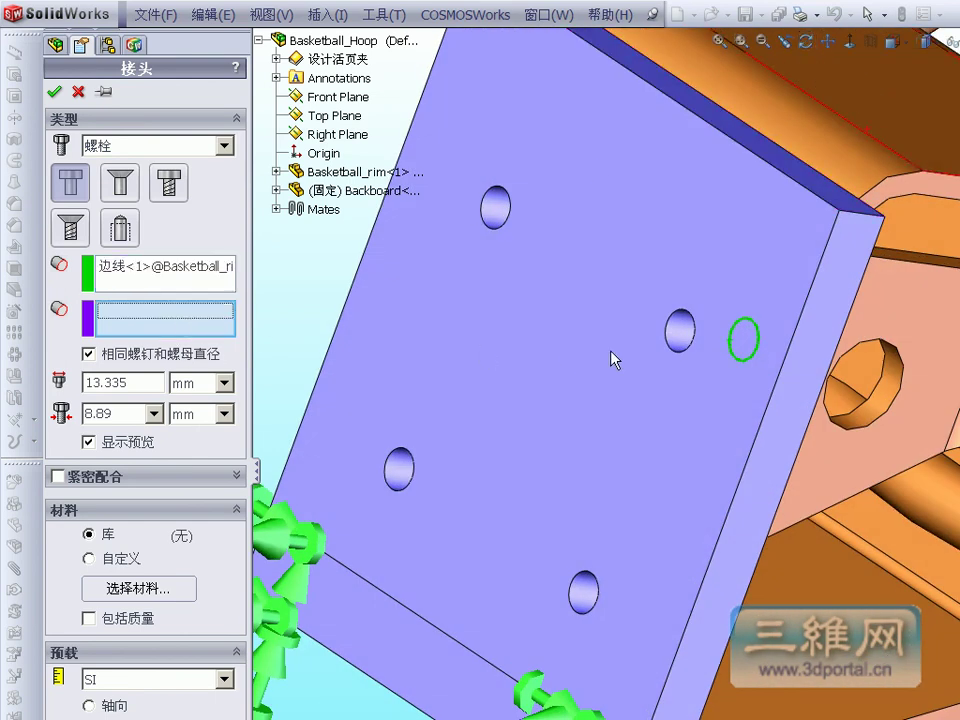
left_click(693, 343)
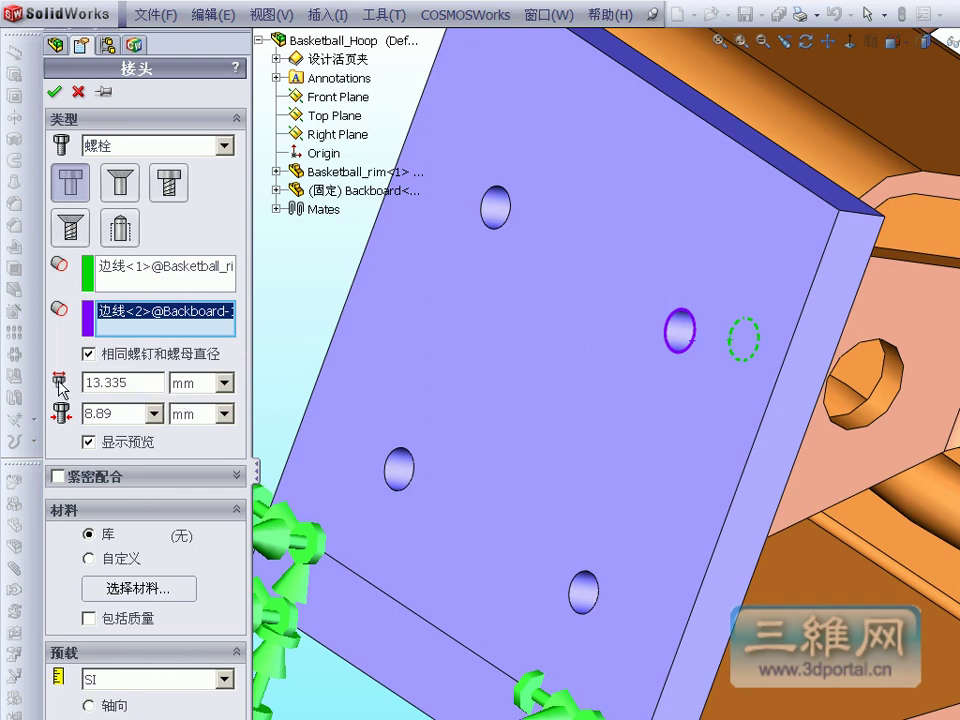
Set the bolt shank diameter to 8 mm and head diameter to 13.5 mm.
left_click_drag(137, 381, 84, 383)
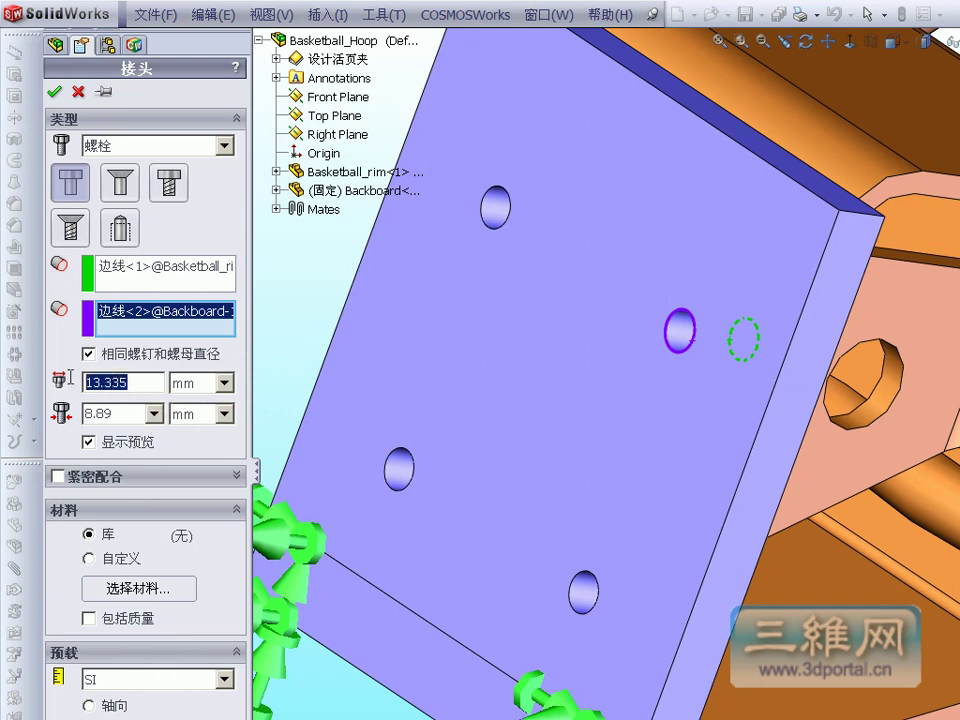
left_click_drag(122, 416, 82, 421)
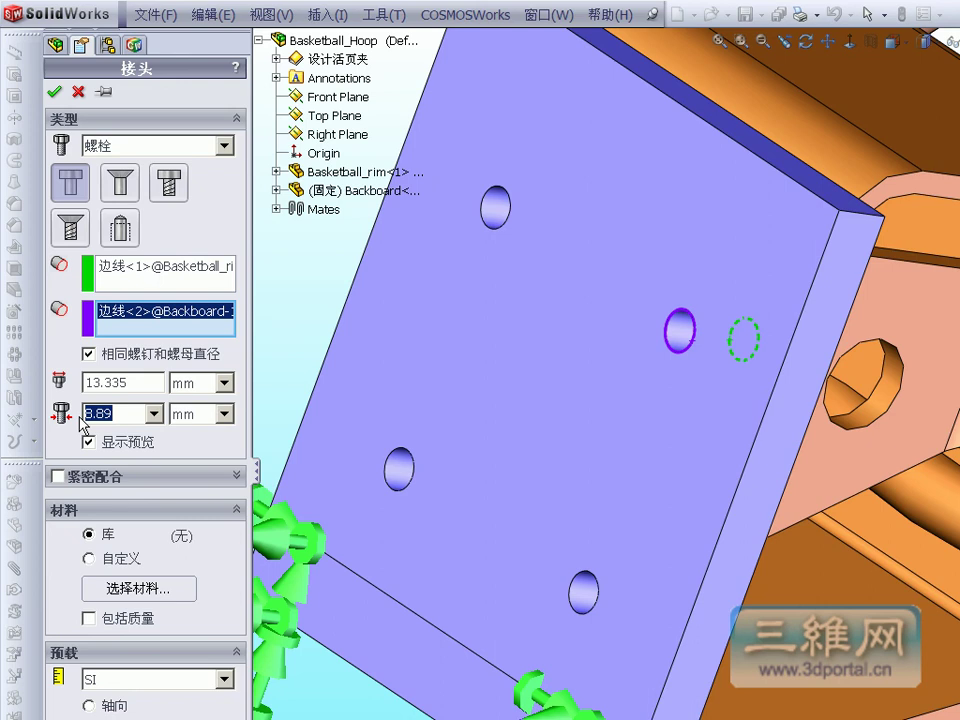
left_click(106, 411)
double_click(106, 411)
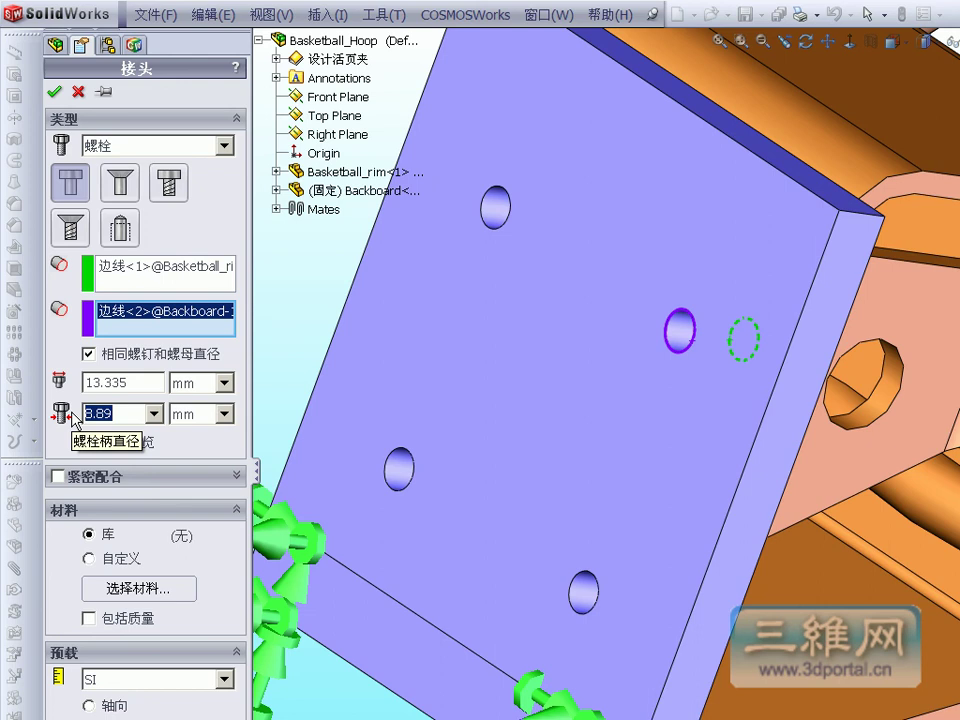
type("8")
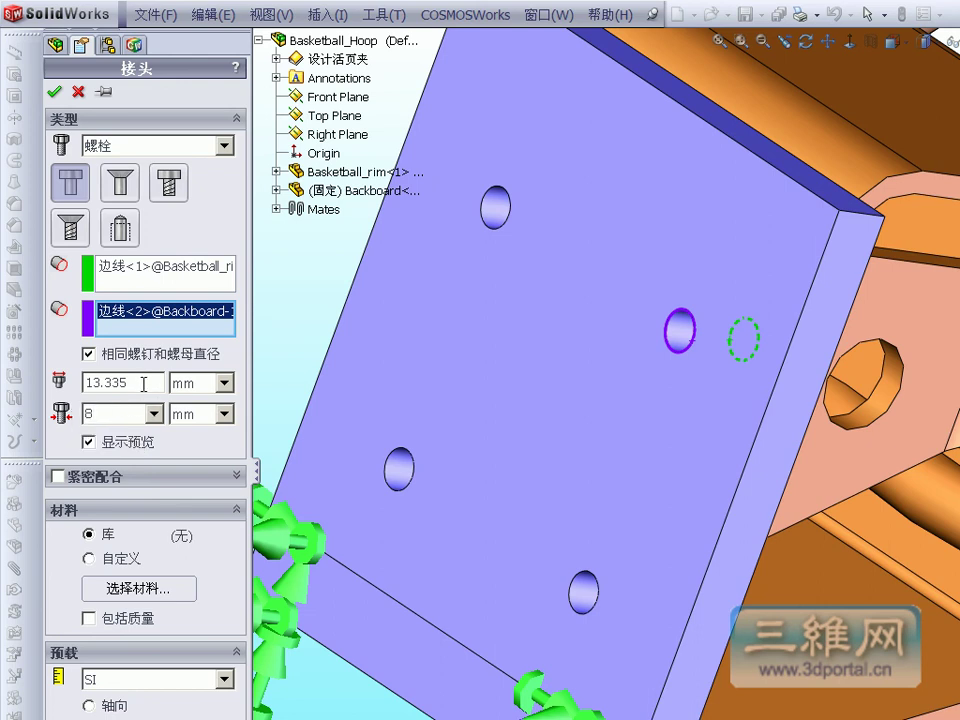
double_click(143, 383)
type("1")
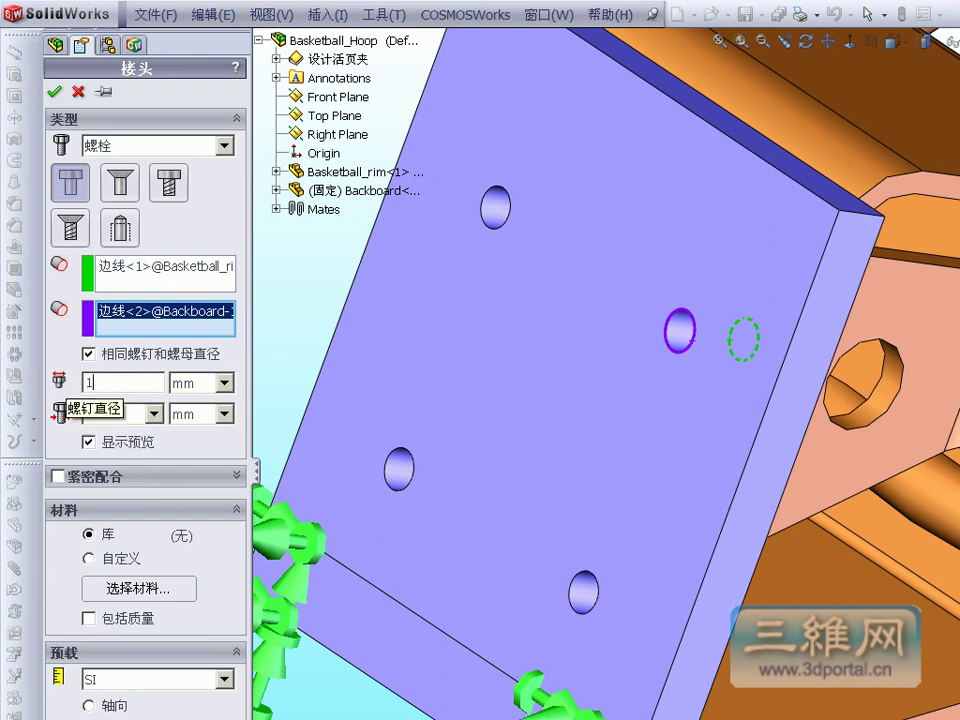
type("3.5")
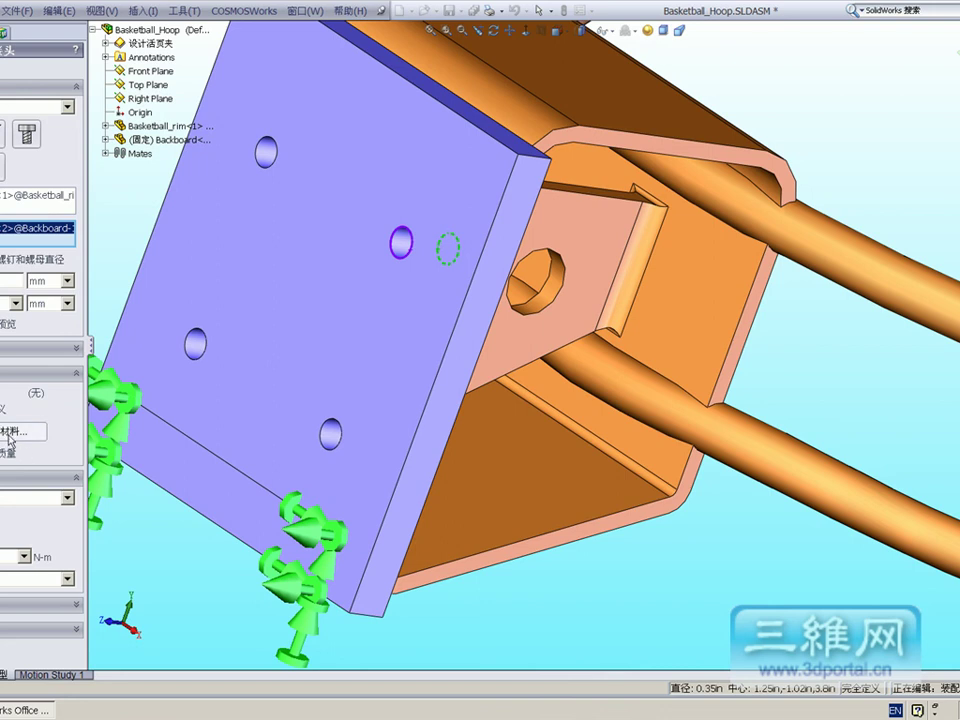
Assign the bolt the library material 合金钢 (alloy steel) from the 钢 category.
left_click(5, 431)
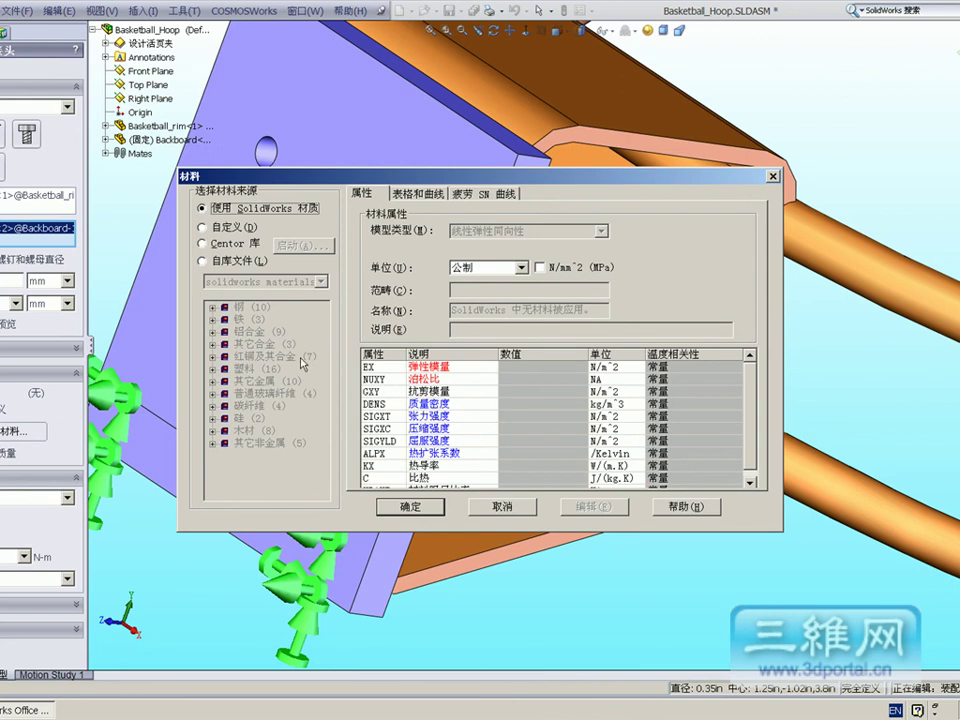
left_click(205, 261)
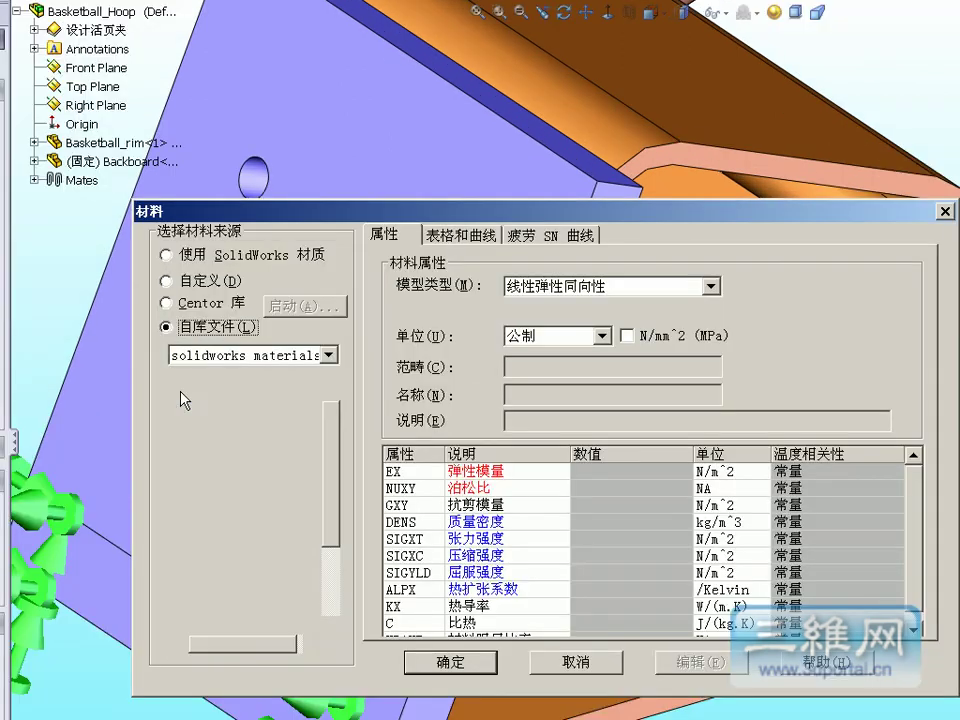
left_click(212, 307)
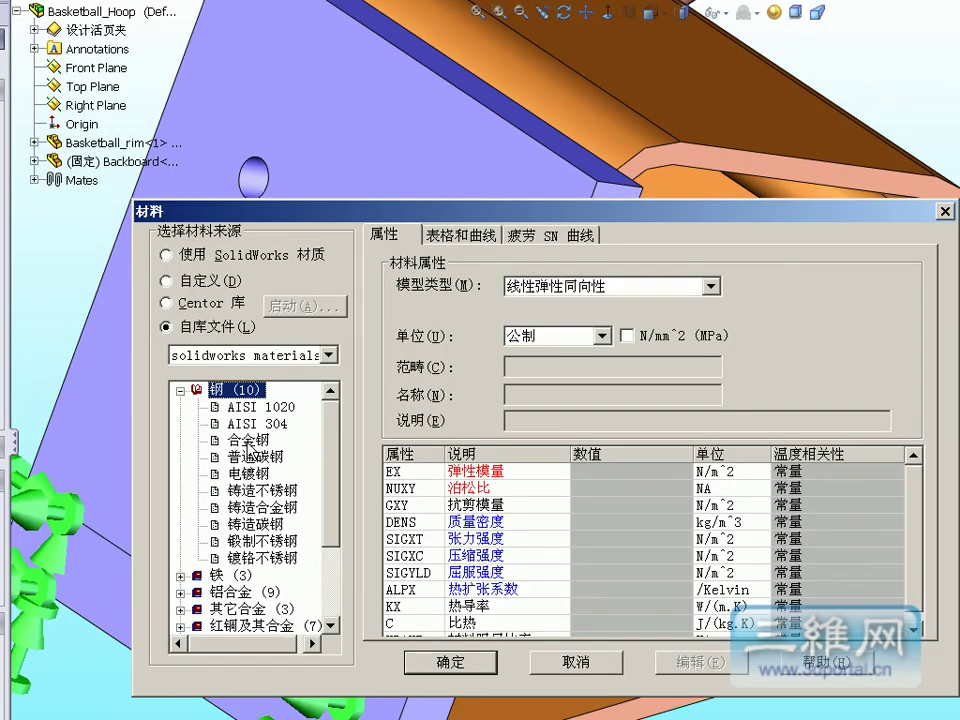
left_click(247, 440)
left_click(480, 663)
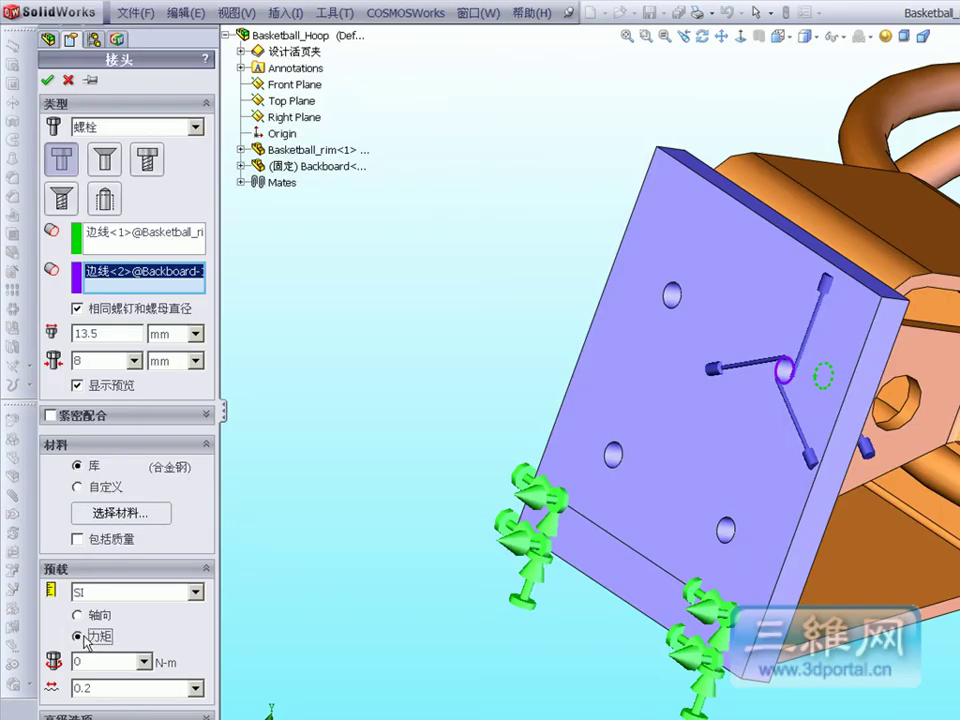
Set the bolt preload to an axial force of 500, keep the manager open, and create the first bolt.
left_click(78, 617)
left_click(76, 662)
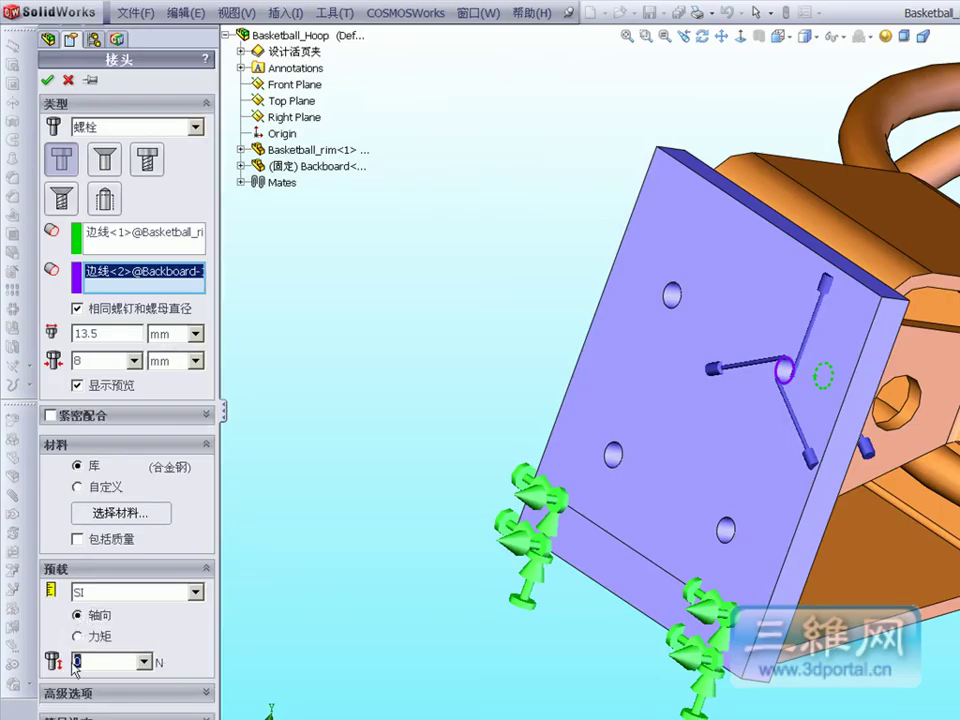
type("500")
left_click(89, 78)
left_click(47, 81)
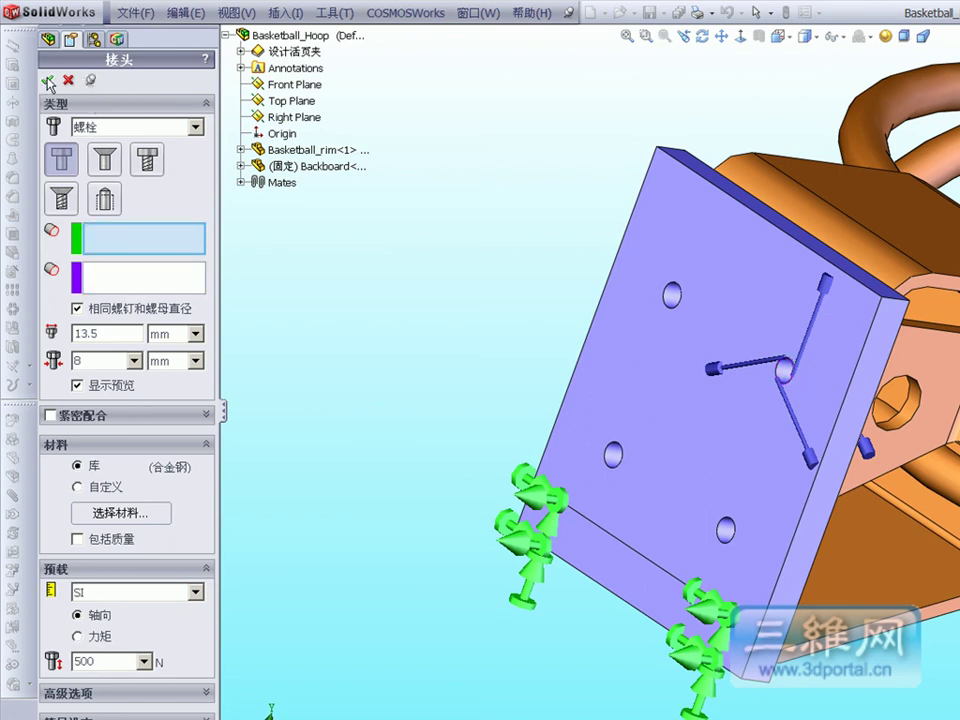
Create the second bolt between the lower bracket hole edge and the matching backboard hole edge.
left_click(702, 36)
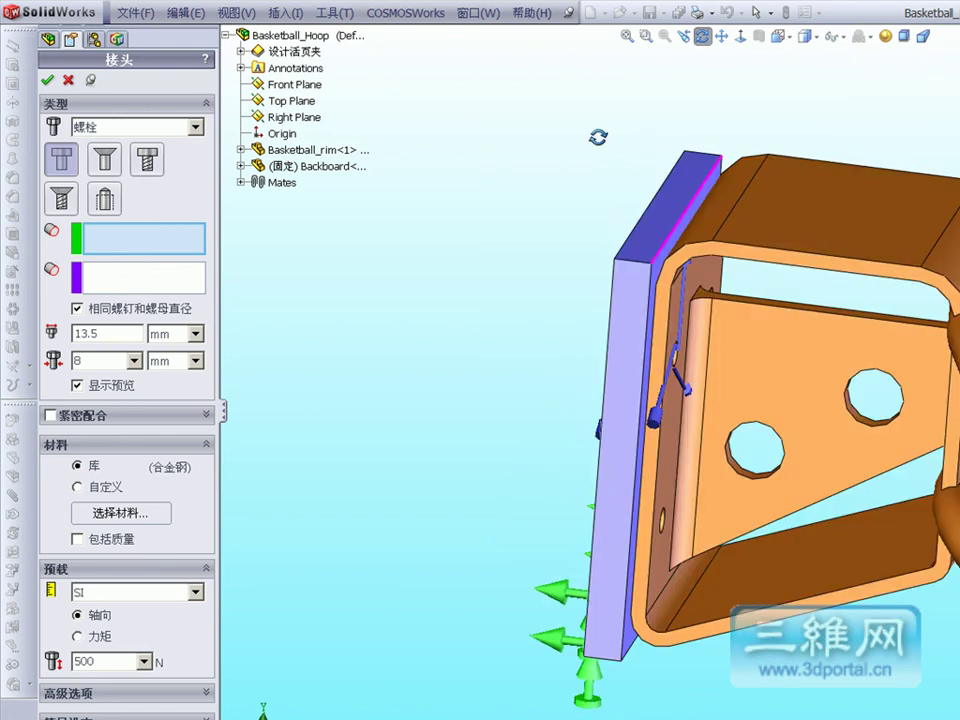
left_click_drag(598, 137, 544, 135)
left_click(702, 36)
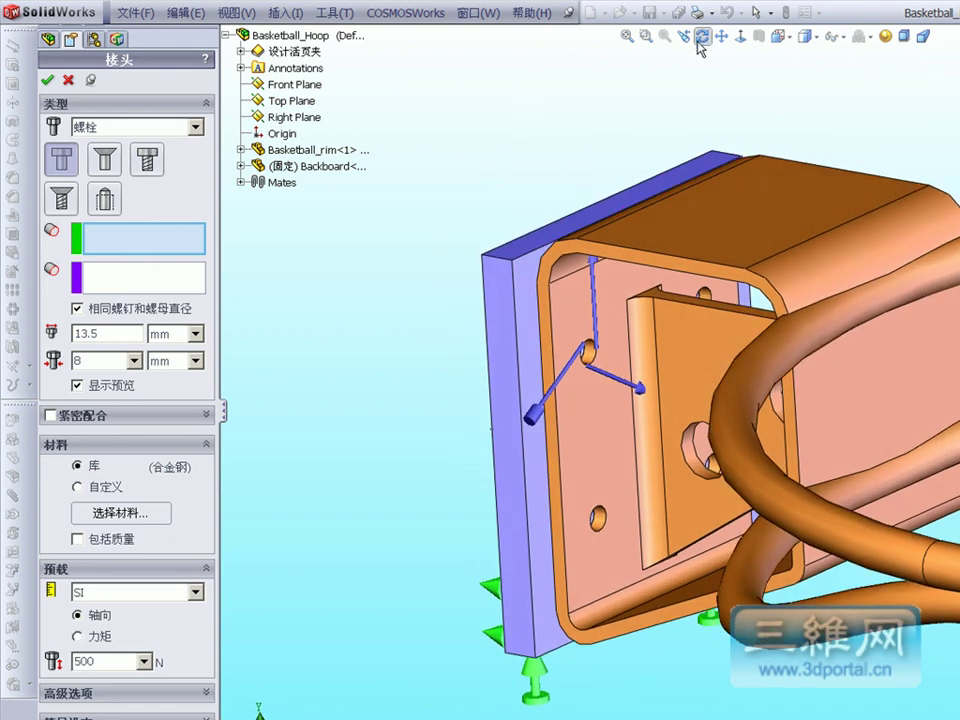
left_click(192, 240)
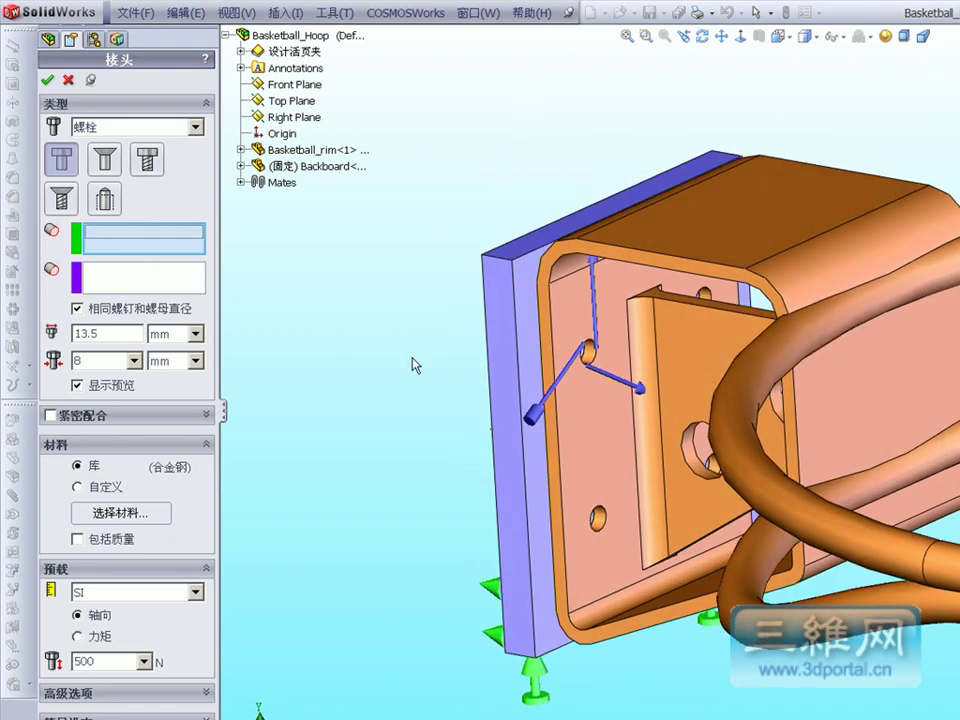
left_click(606, 516)
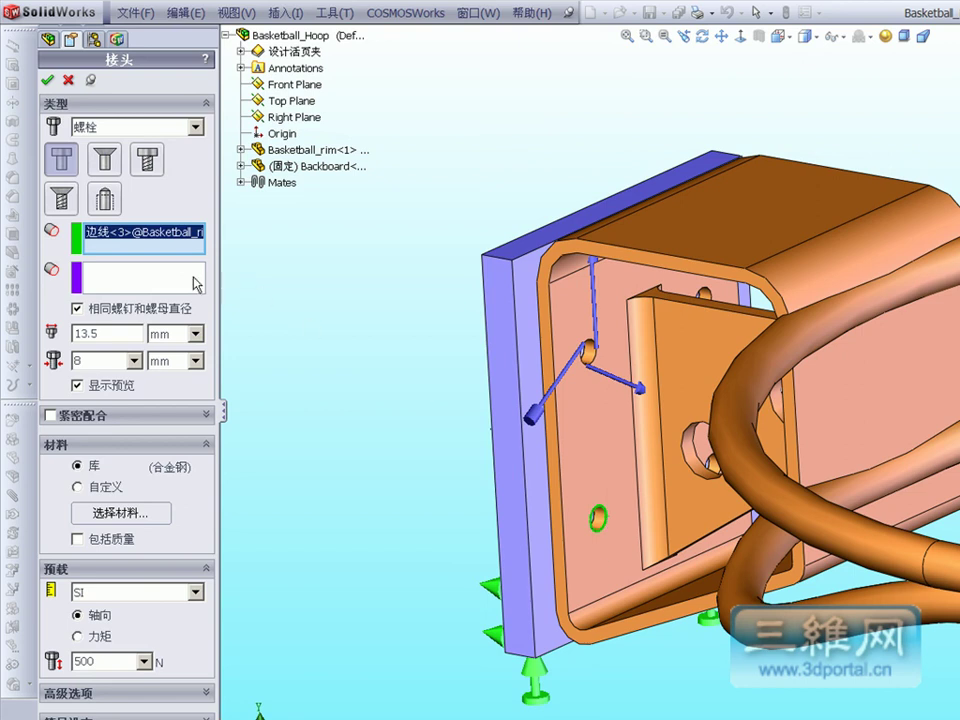
left_click(140, 278)
left_click(702, 36)
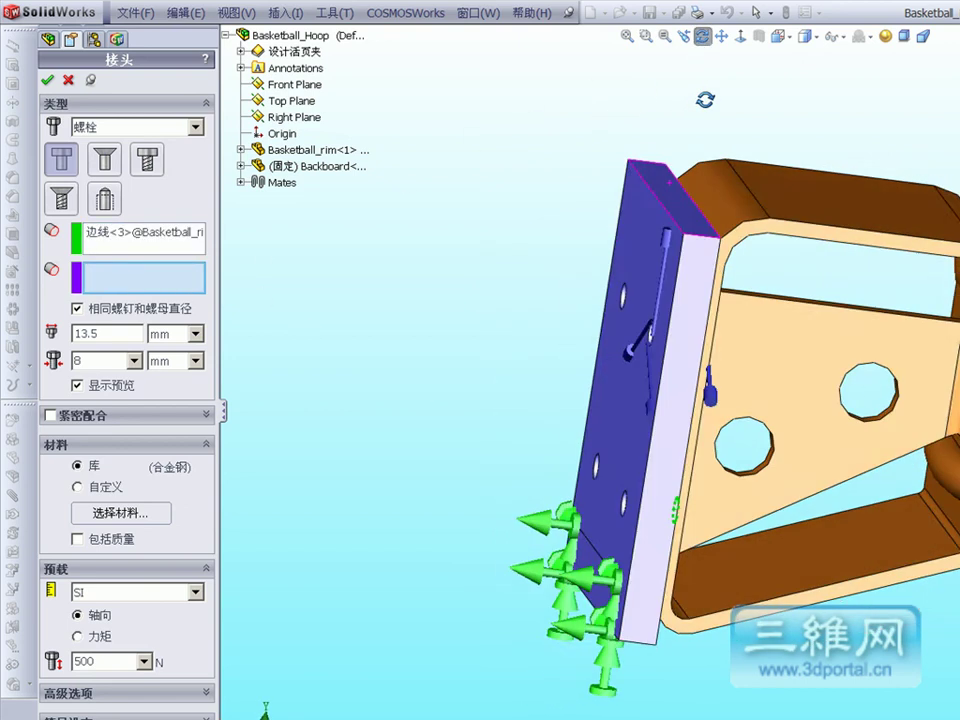
left_click_drag(703, 99, 735, 90)
left_click(703, 38)
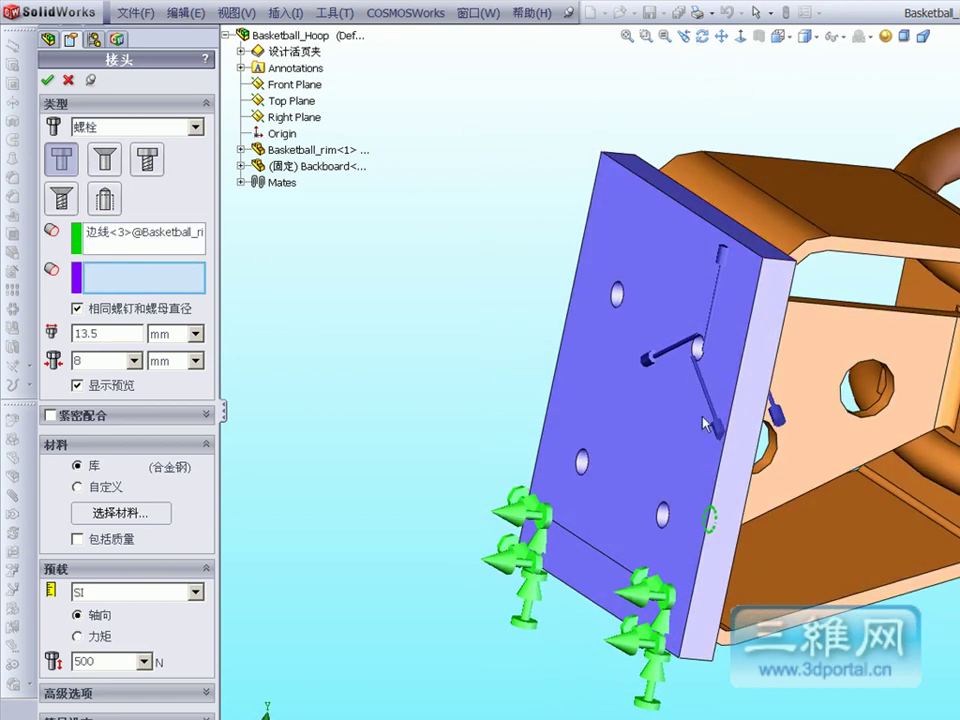
left_click(663, 515)
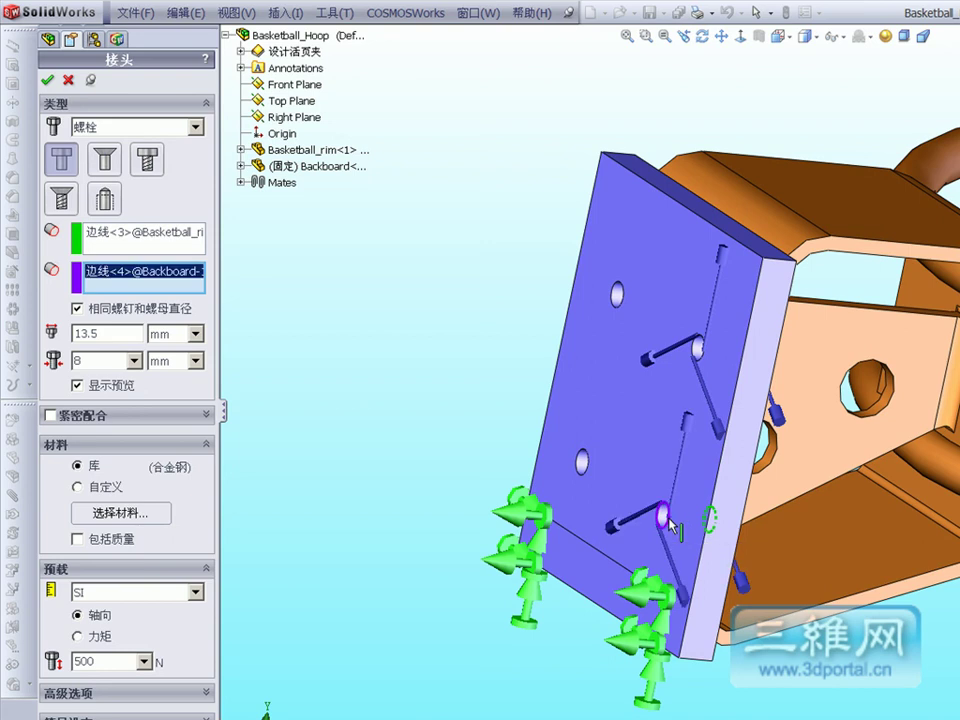
left_click(70, 80)
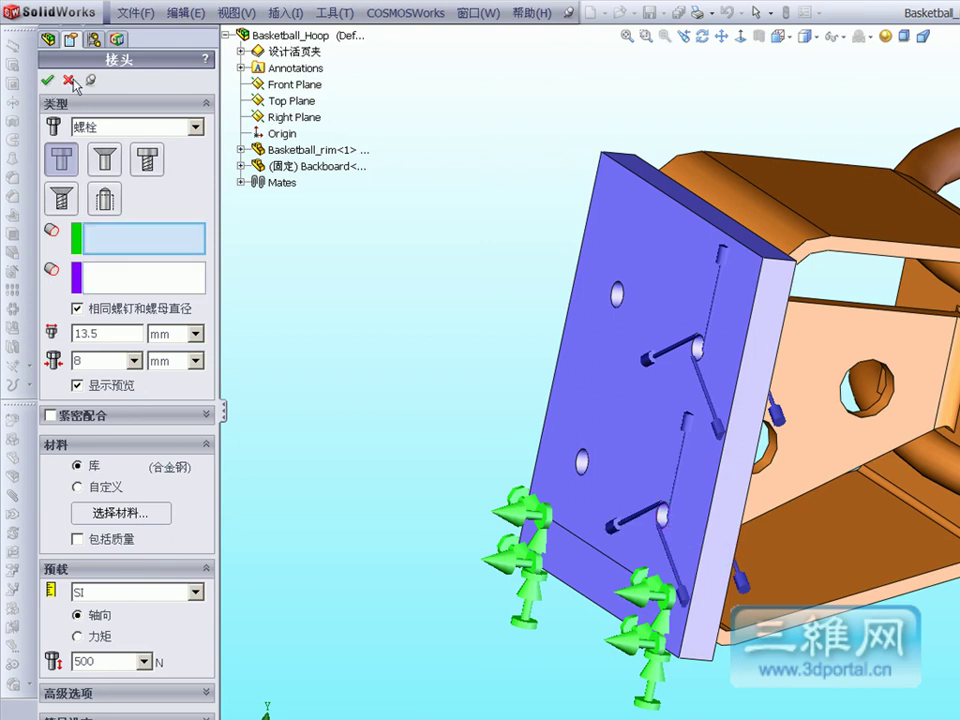
Create the third bolt joining another bracket hole edge to its backboard hole edge.
left_click(703, 38)
mouse_move(756, 141)
left_mouse_down()
mouse_move(567, 110)
mouse_move(455, 167)
left_mouse_up()
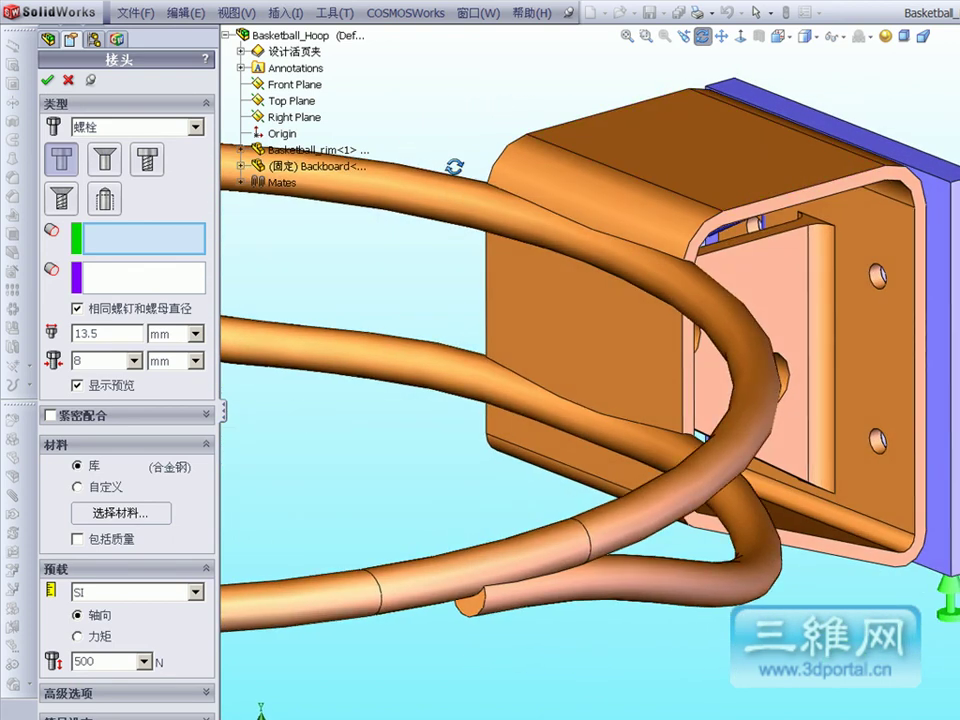
left_click(703, 37)
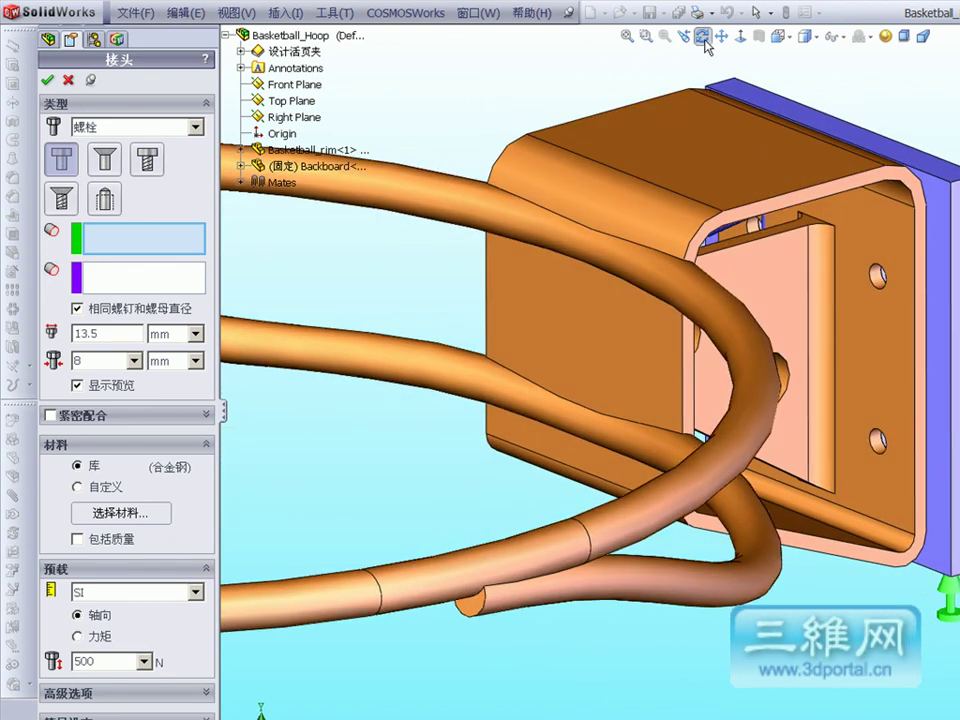
left_click(886, 280)
left_click(703, 37)
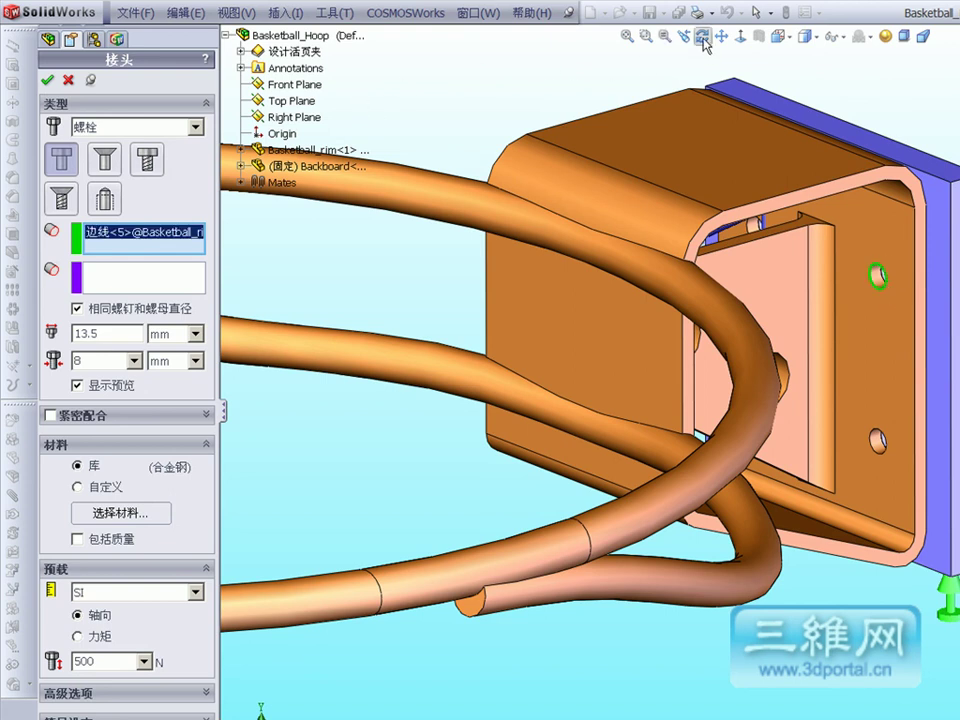
mouse_move(578, 90)
left_mouse_down()
mouse_move(475, 92)
mouse_move(425, 108)
mouse_move(480, 100)
left_mouse_up()
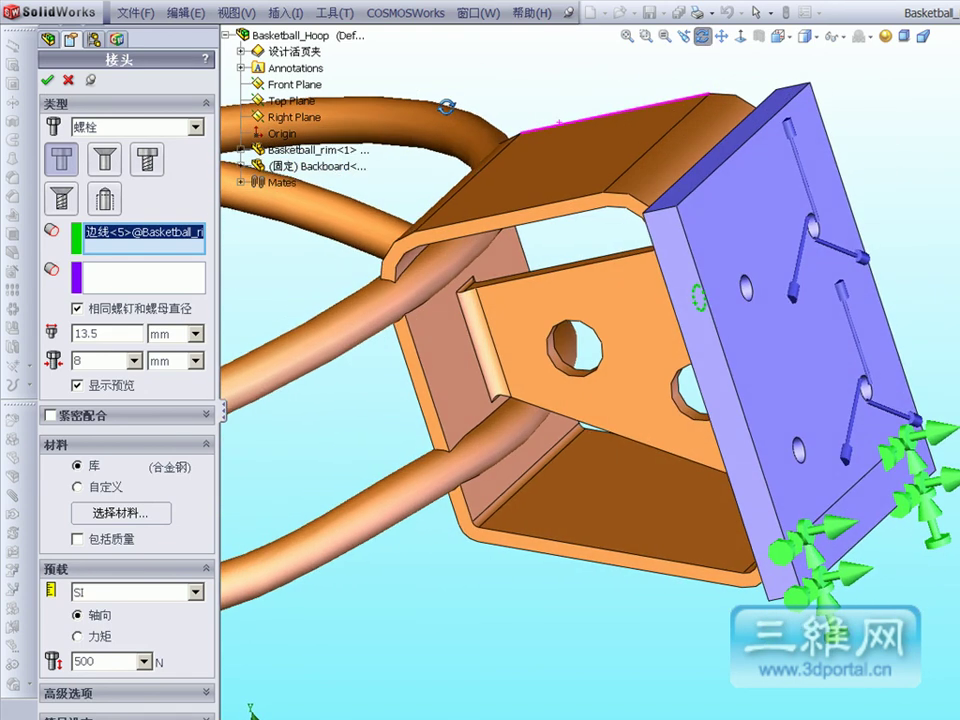
left_click(706, 40)
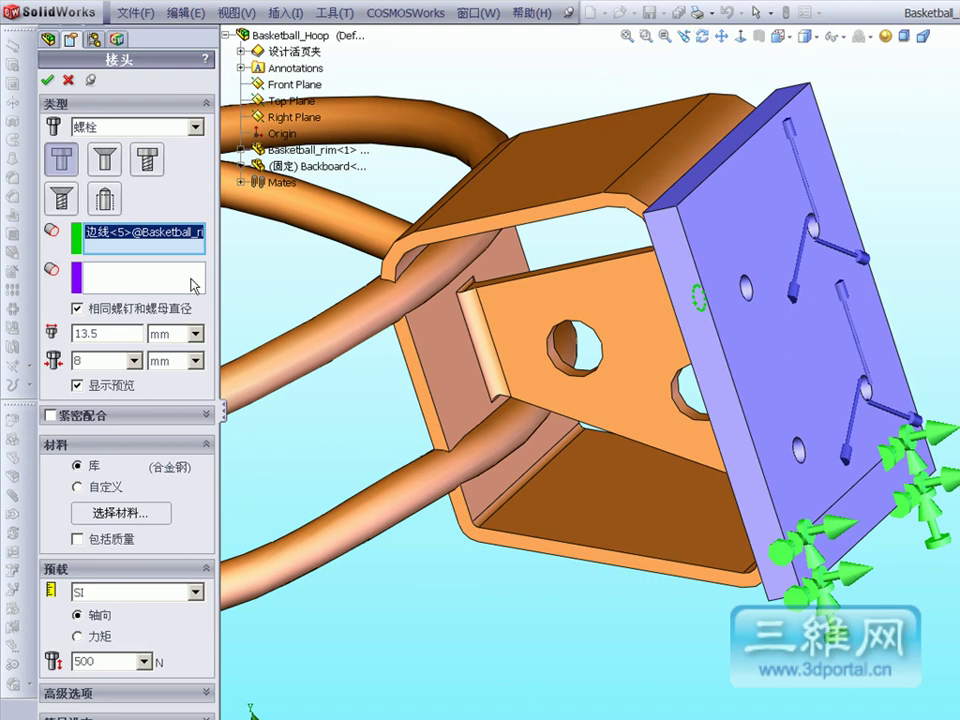
left_click(145, 278)
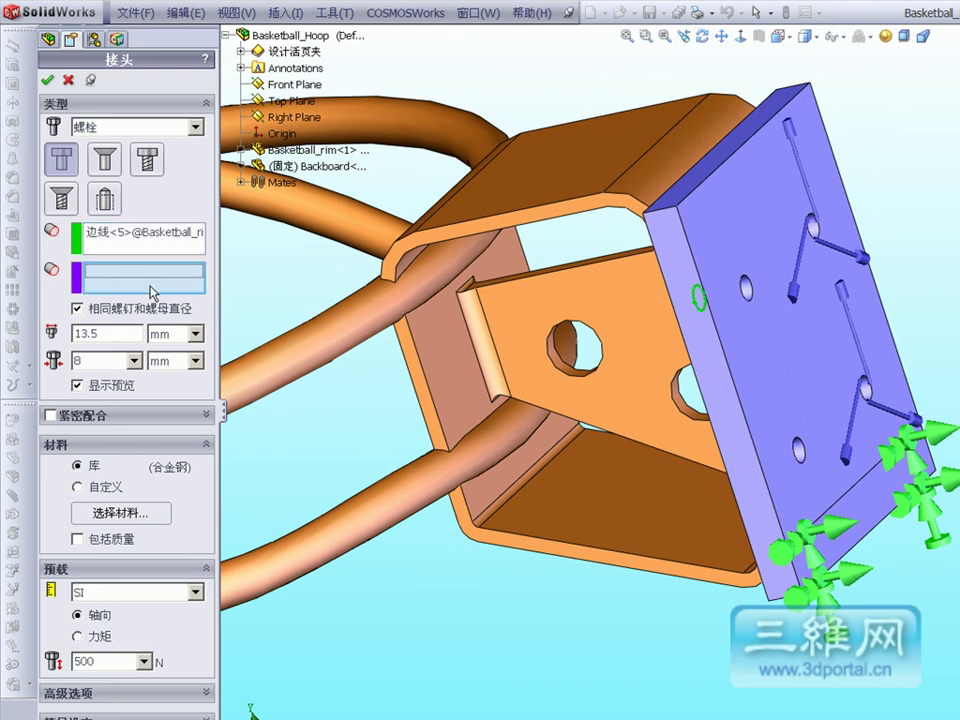
left_click(745, 284)
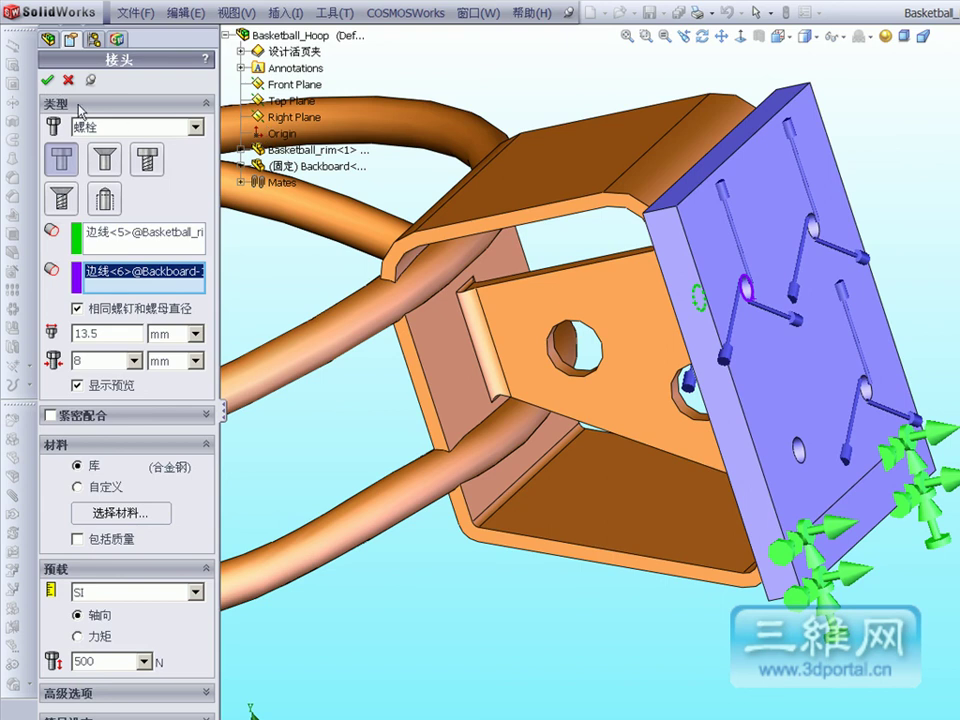
left_click(45, 79)
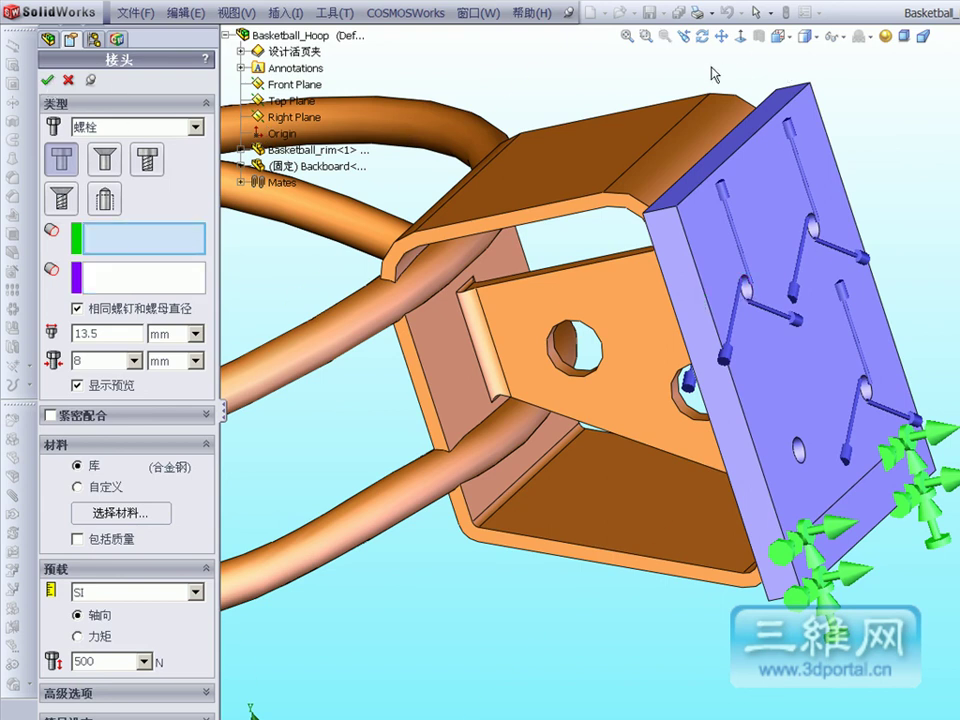
Create the fourth bolt from the lower backboard hole to its bracket hole, then finish.
left_click(140, 277)
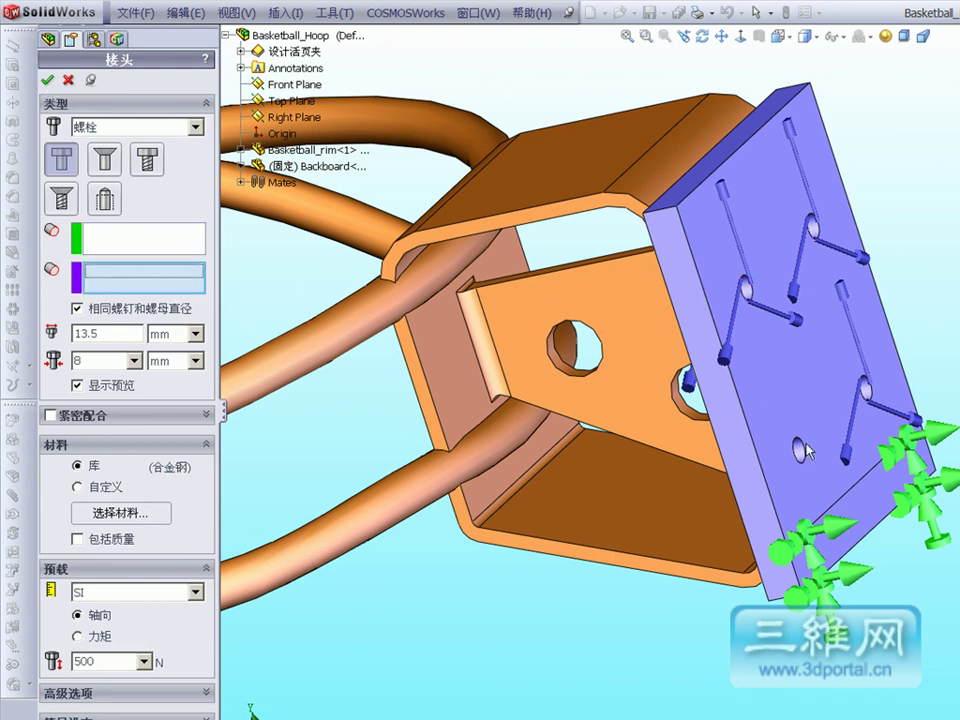
left_click(800, 450)
left_click(148, 243)
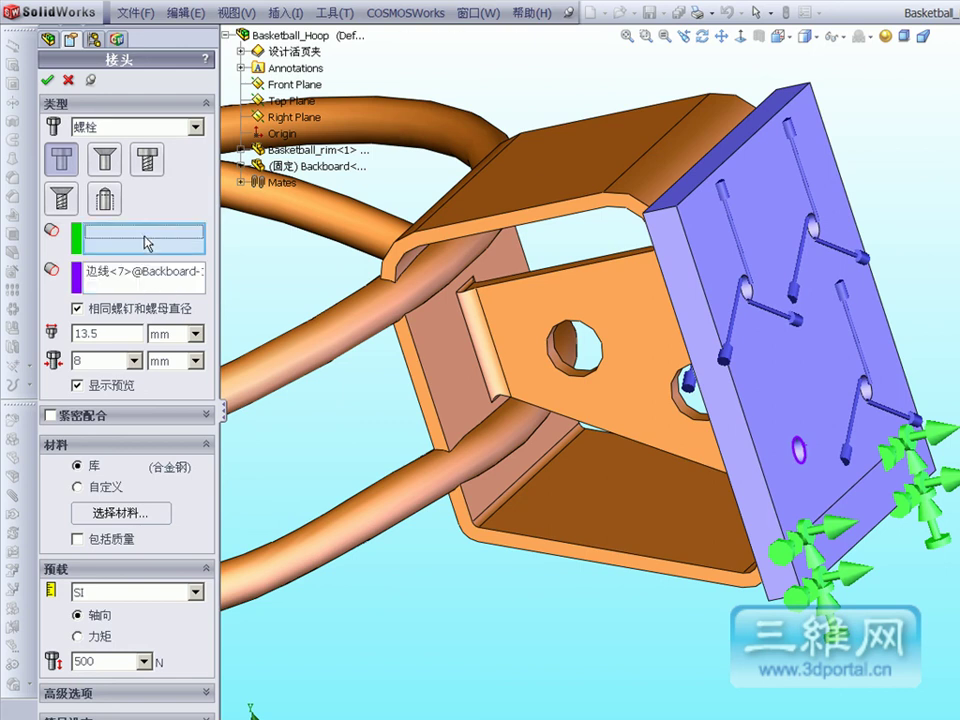
mouse_move(767, 85)
left_mouse_down()
mouse_move(812, 94)
mouse_move(803, 94)
left_mouse_up()
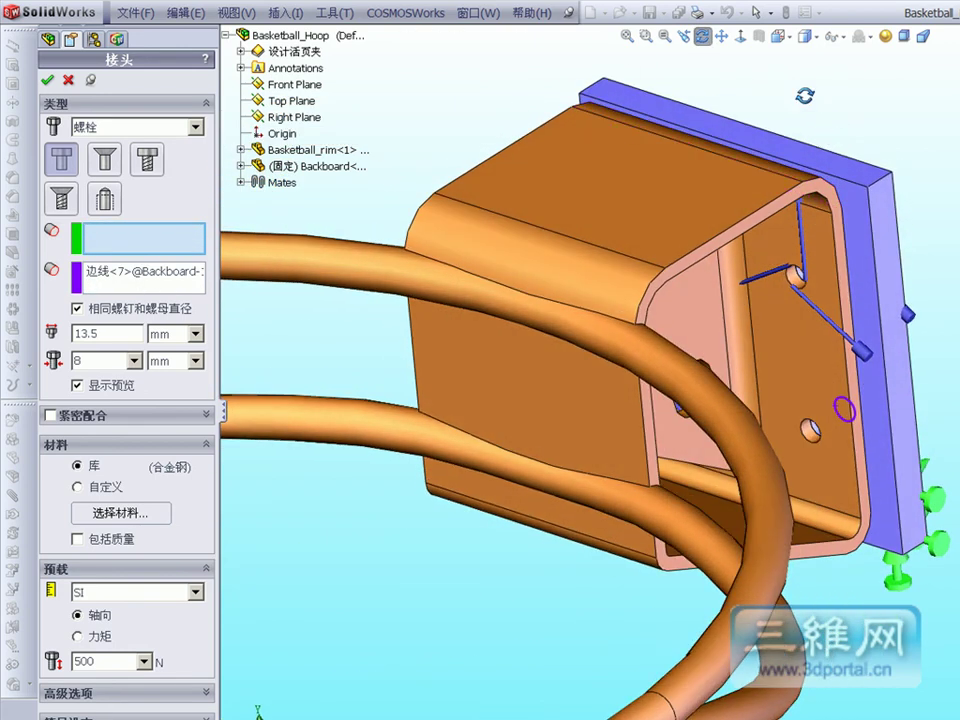
left_click(814, 422)
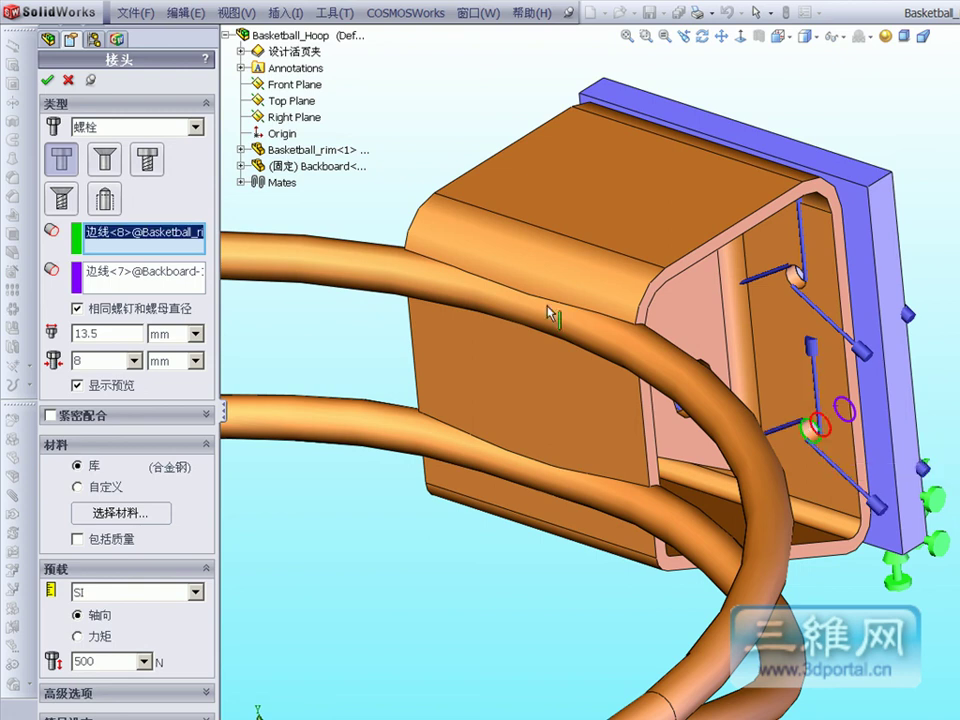
left_click(48, 80)
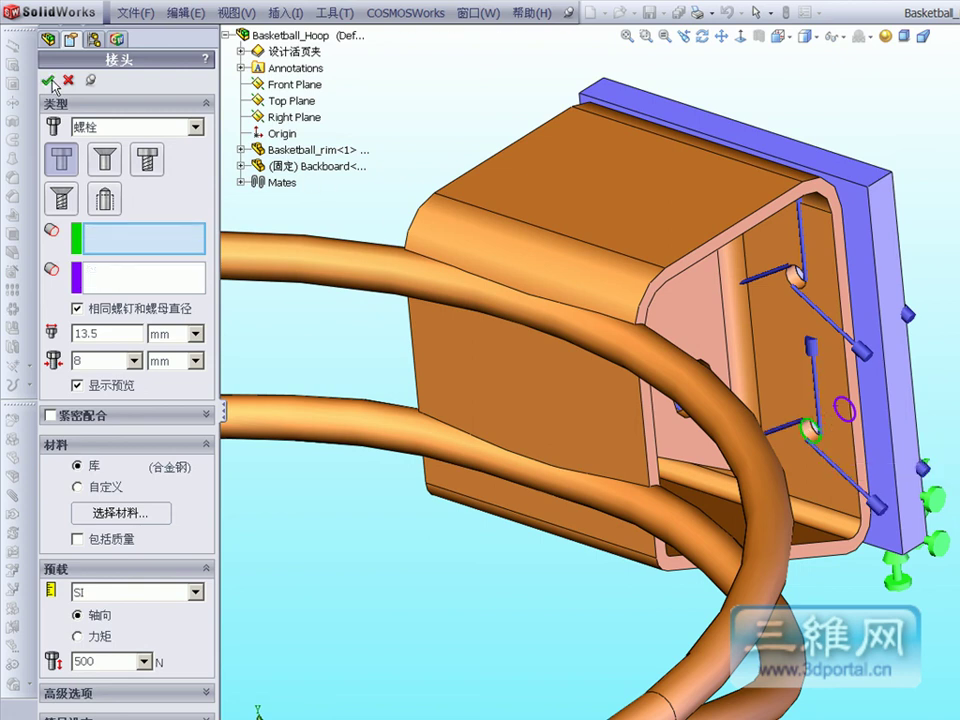
left_click(48, 80)
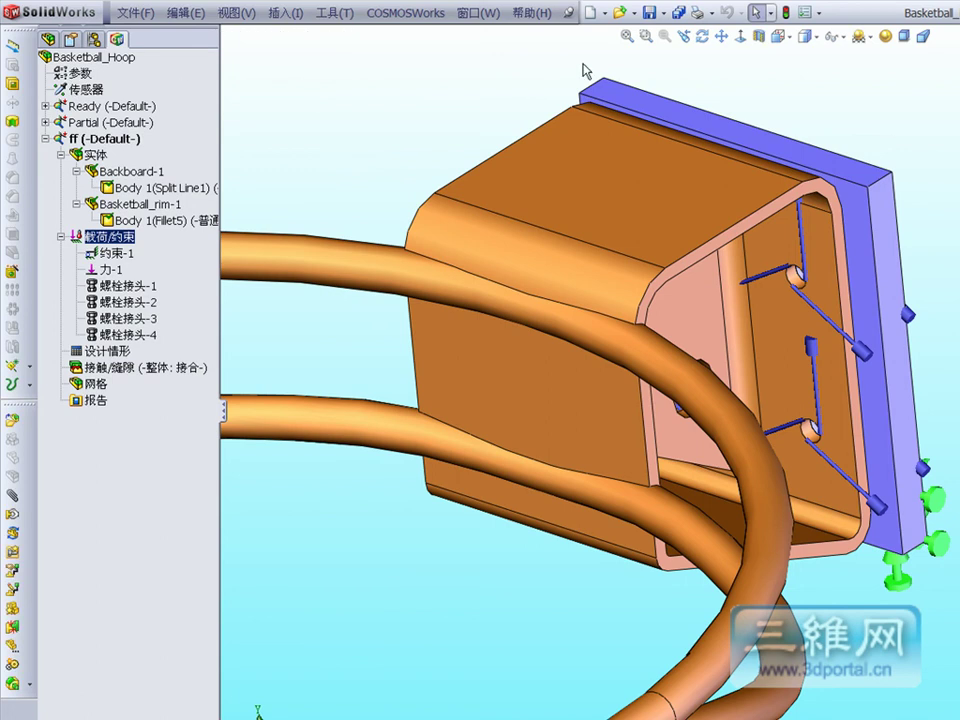
left_click(626, 37)
left_click(703, 36)
mouse_move(664, 167)
left_mouse_down()
mouse_move(831, 91)
mouse_move(896, 169)
mouse_move(846, 154)
mouse_move(861, 191)
mouse_move(777, 113)
left_mouse_up()
key("Escape")
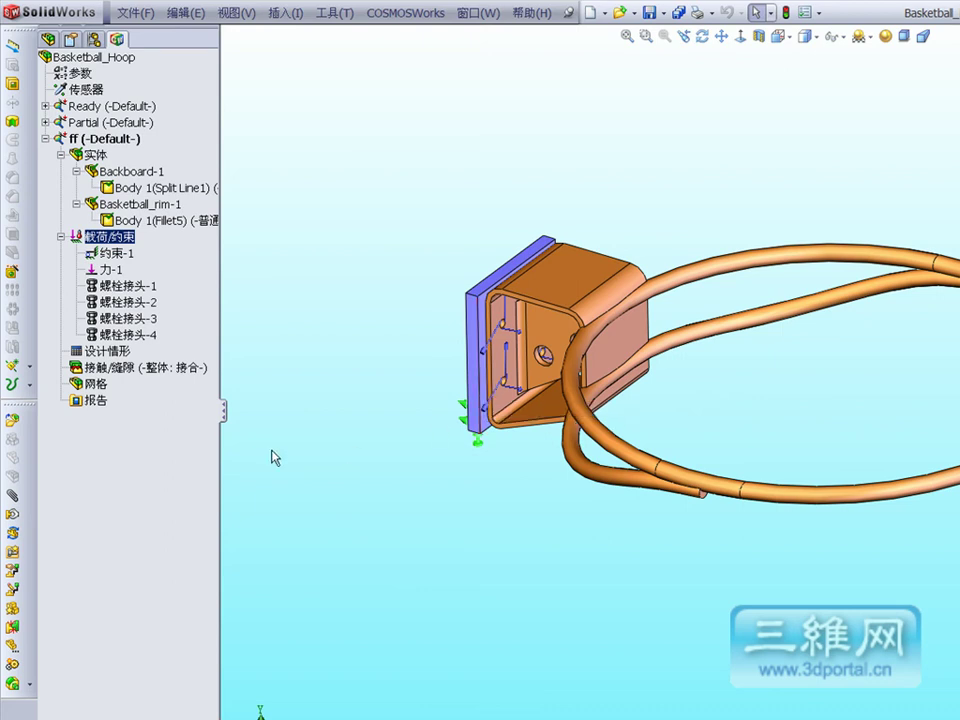
Check the 无穿透 global contact option, keep contact bonded, and reopen the 接触/缝隙 menu.
right_click(176, 368)
left_click(226, 378)
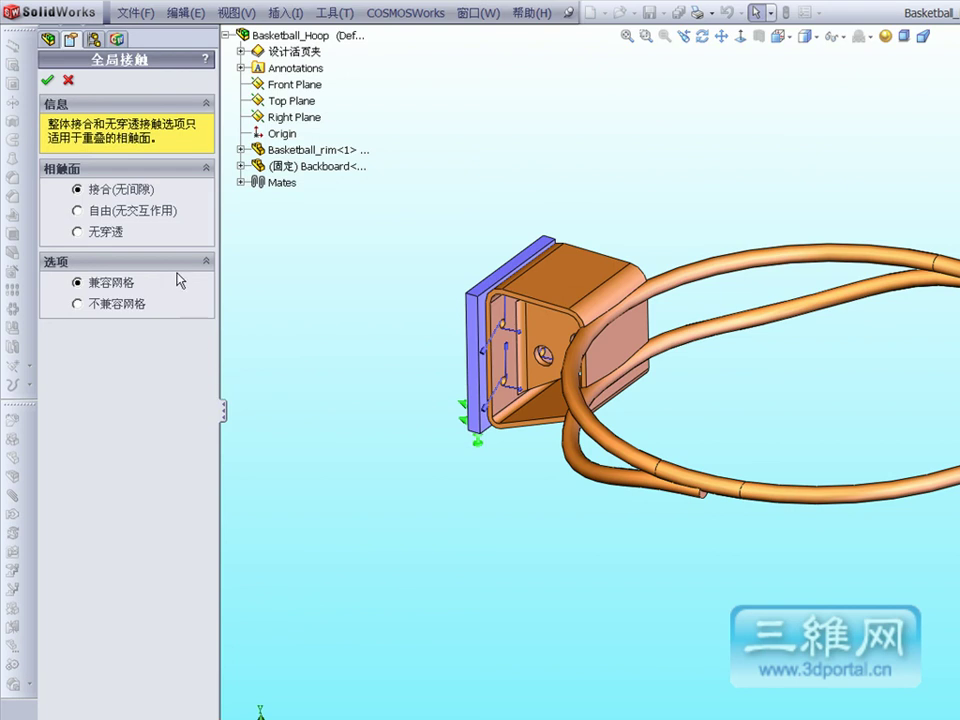
left_click(106, 233)
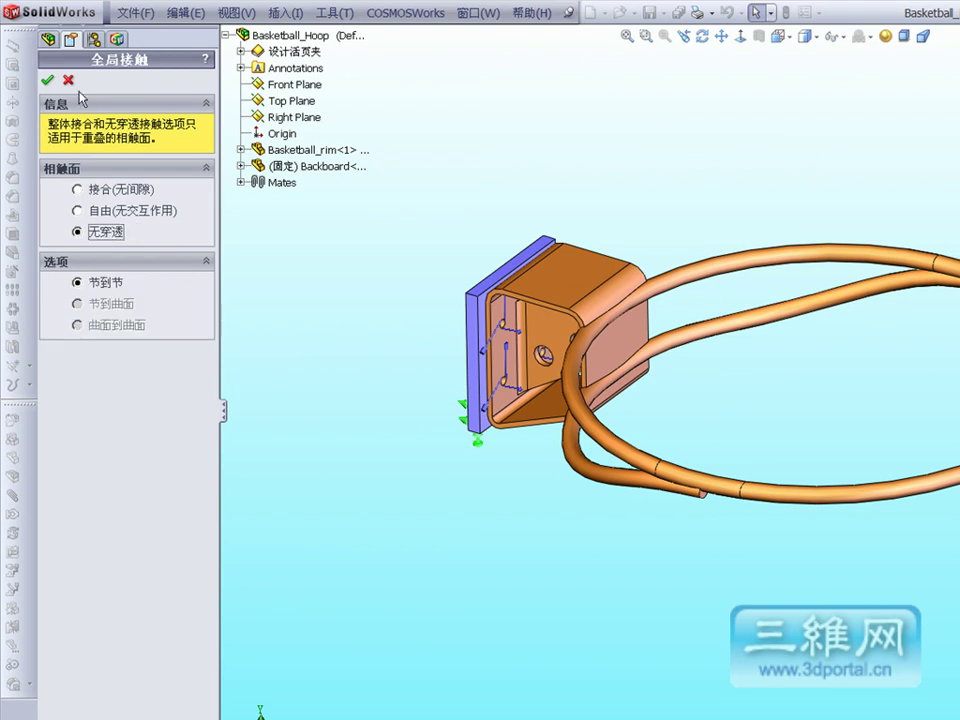
left_click(46, 79)
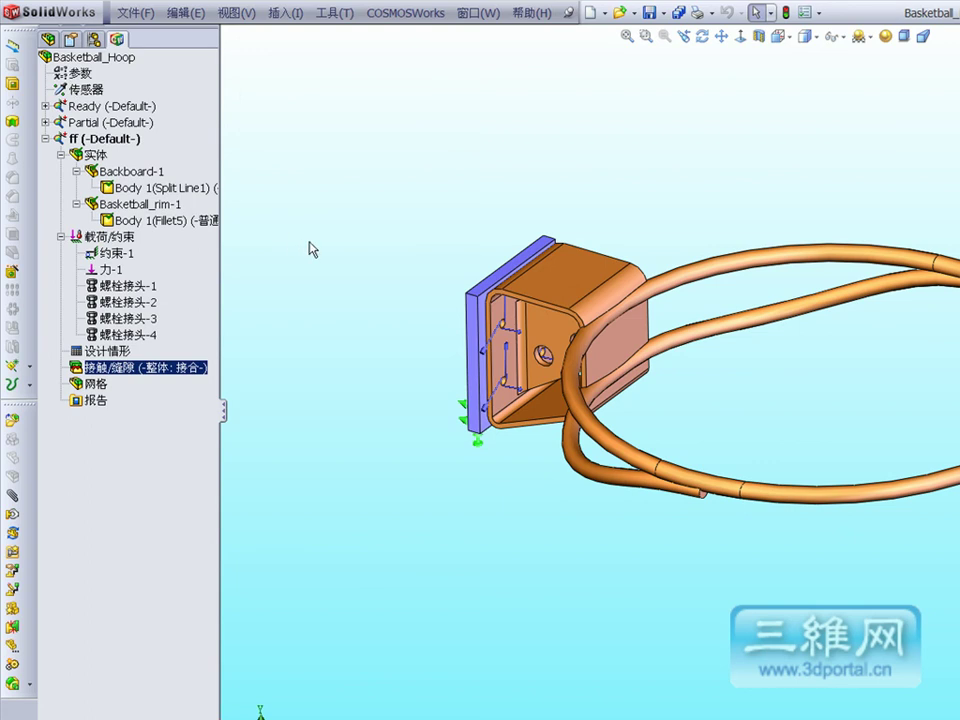
right_click(137, 362)
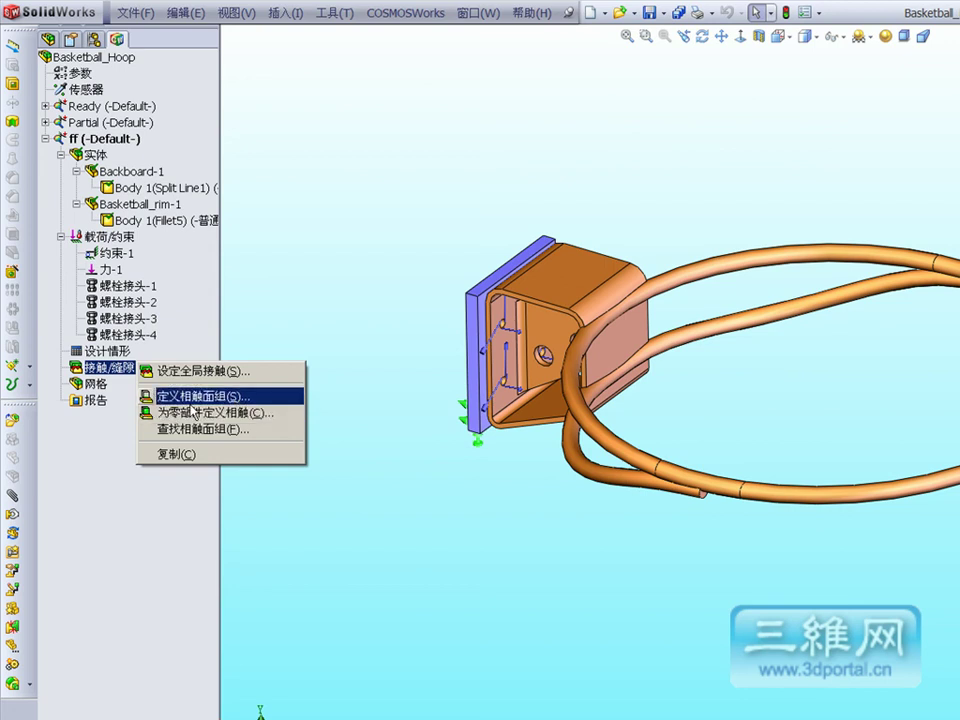
Explode the assembly with ExplView2 to separate the backboard from the bracket.
left_click(306, 261)
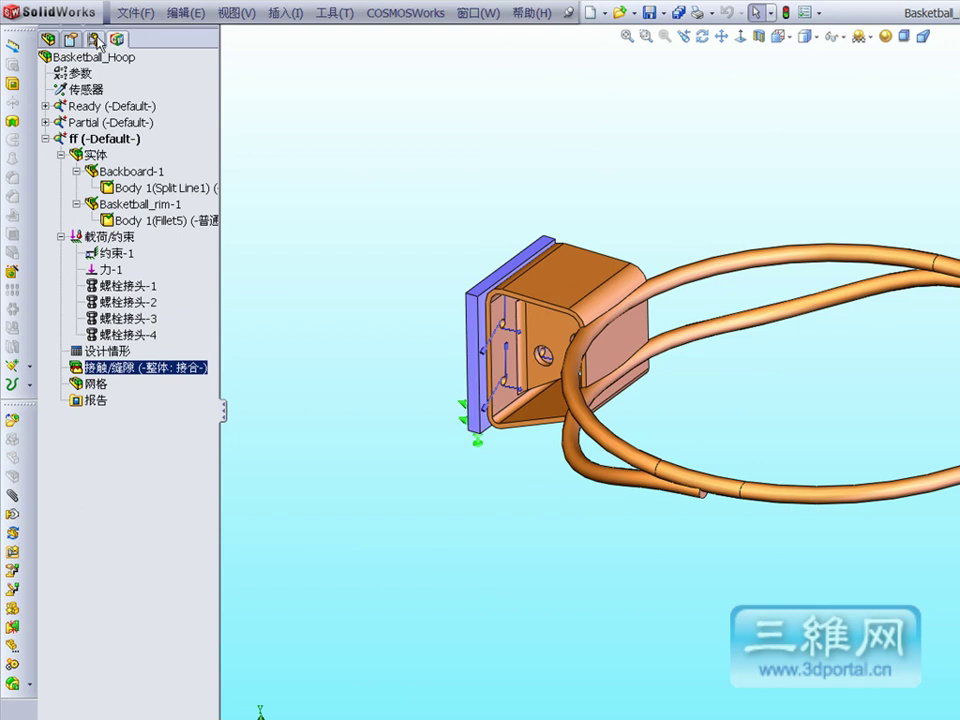
left_click(95, 40)
left_click(61, 73)
left_click(106, 90)
right_click(106, 92)
left_click(140, 99)
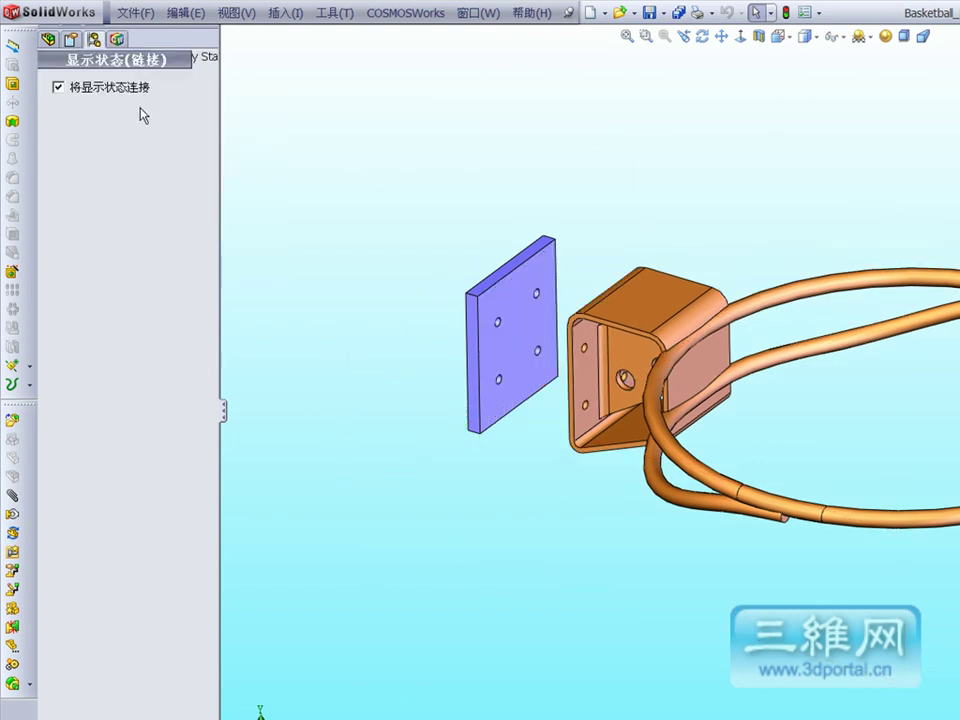
left_click(119, 41)
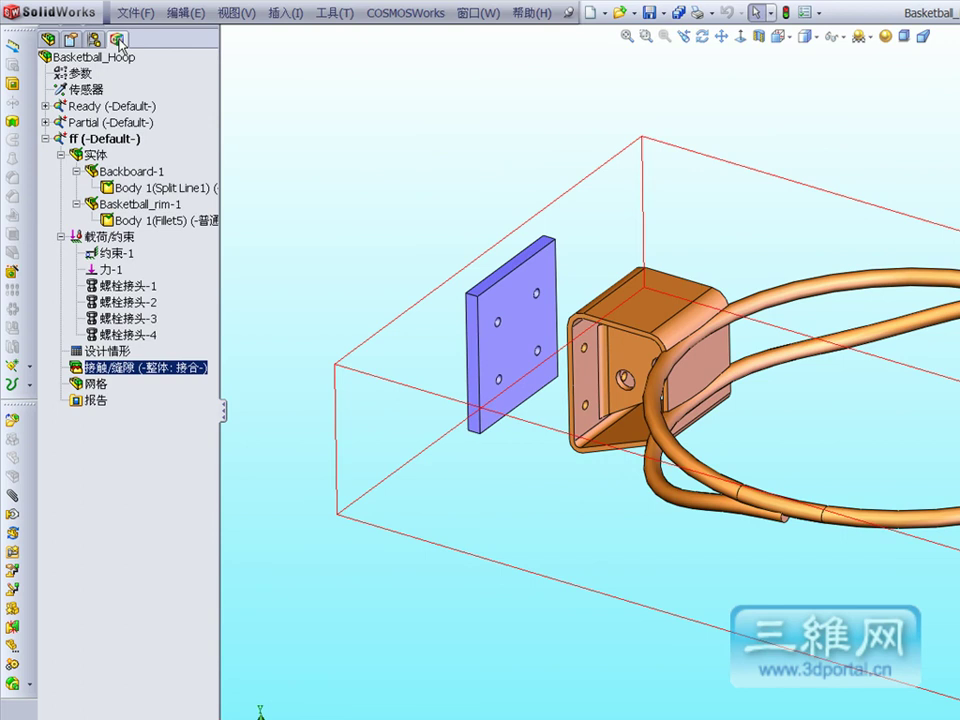
Define a no-penetration 节到节 contact set between the backboard rear face and the touching bracket face.
right_click(118, 368)
left_click(140, 398)
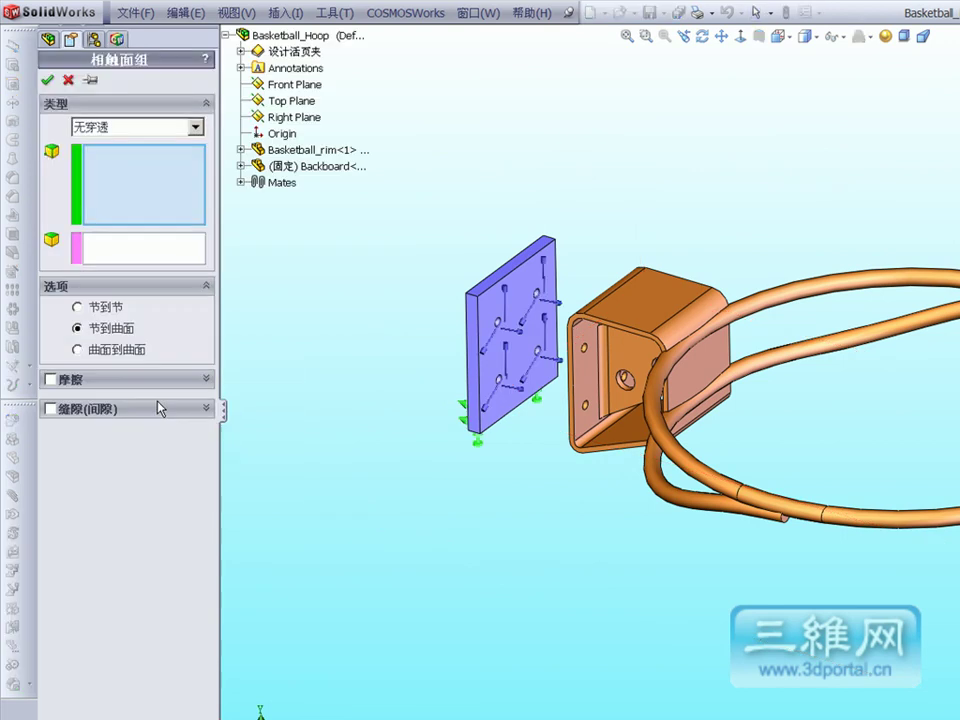
left_click(519, 368)
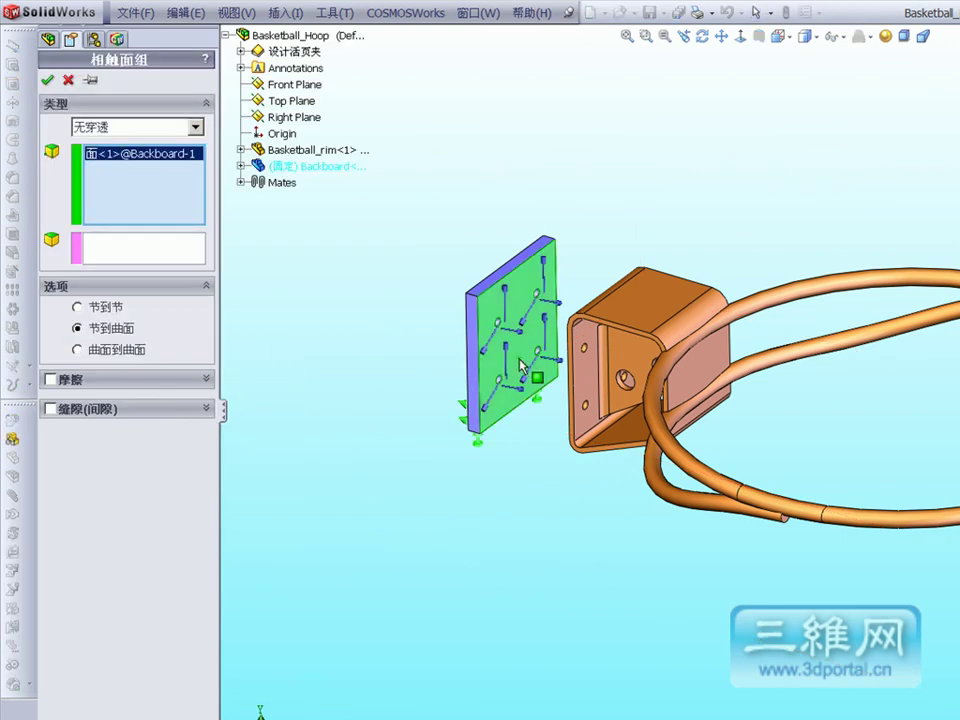
left_click(160, 250)
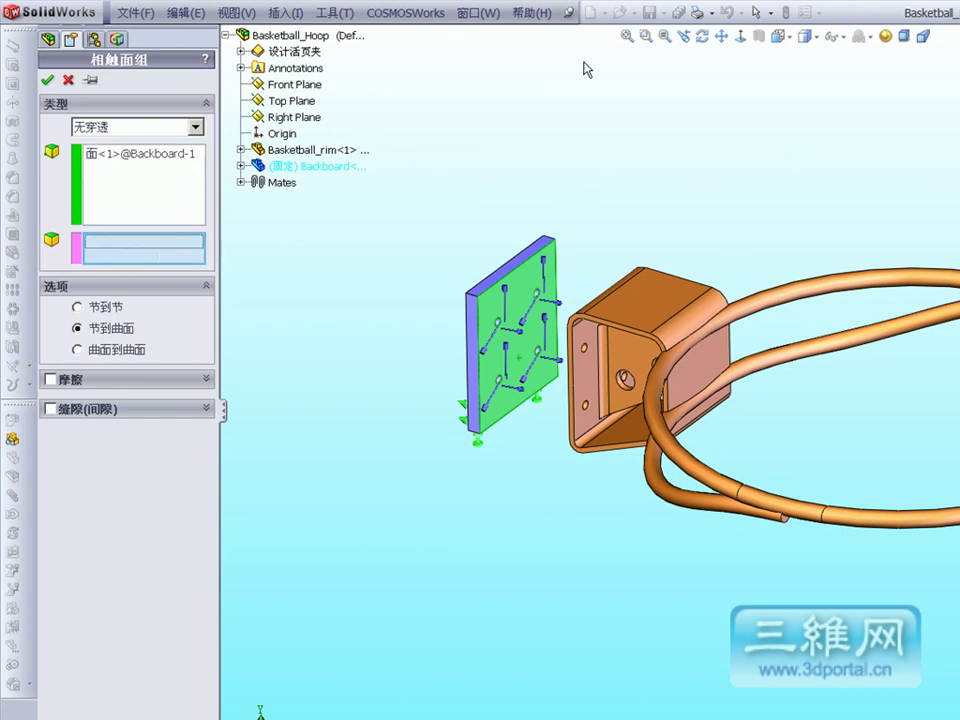
left_click(706, 40)
left_click_drag(713, 122, 776, 150)
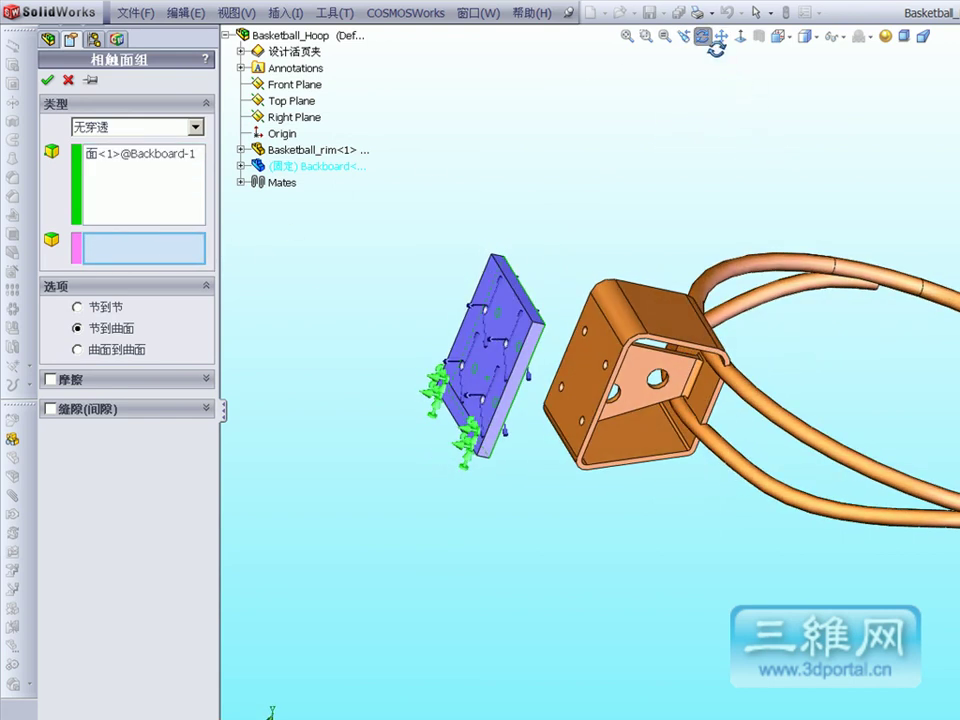
left_click(580, 358)
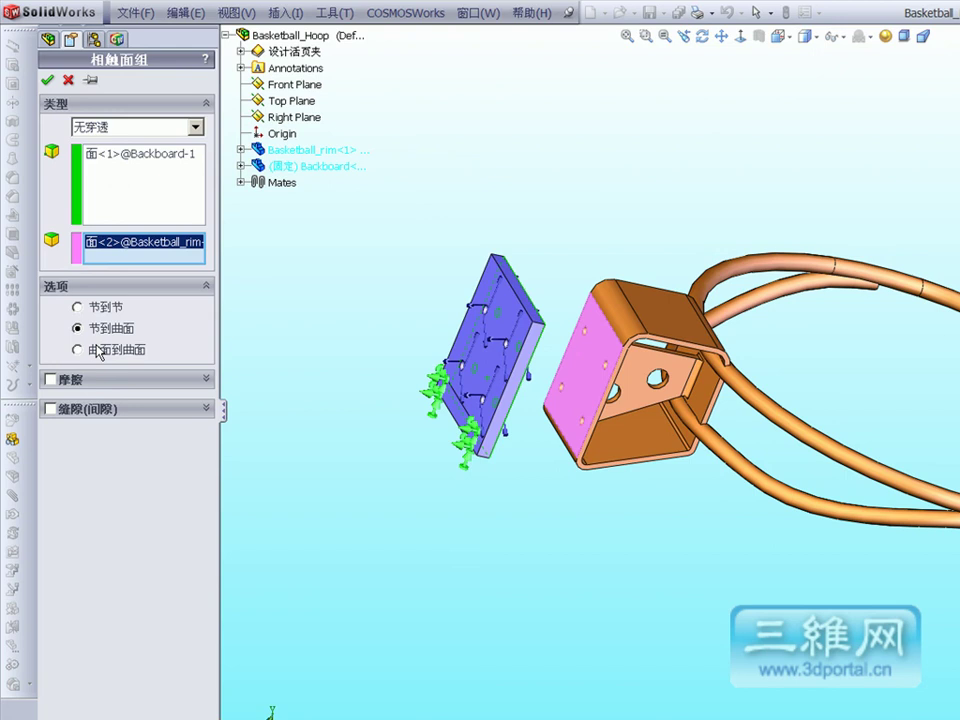
left_click(78, 308)
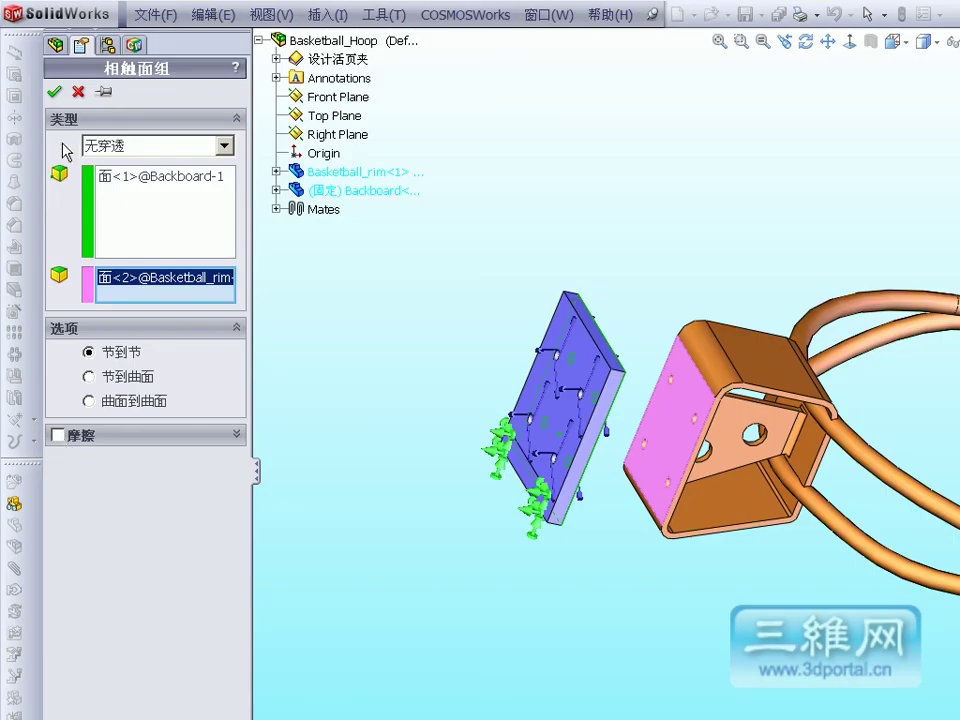
left_click(55, 92)
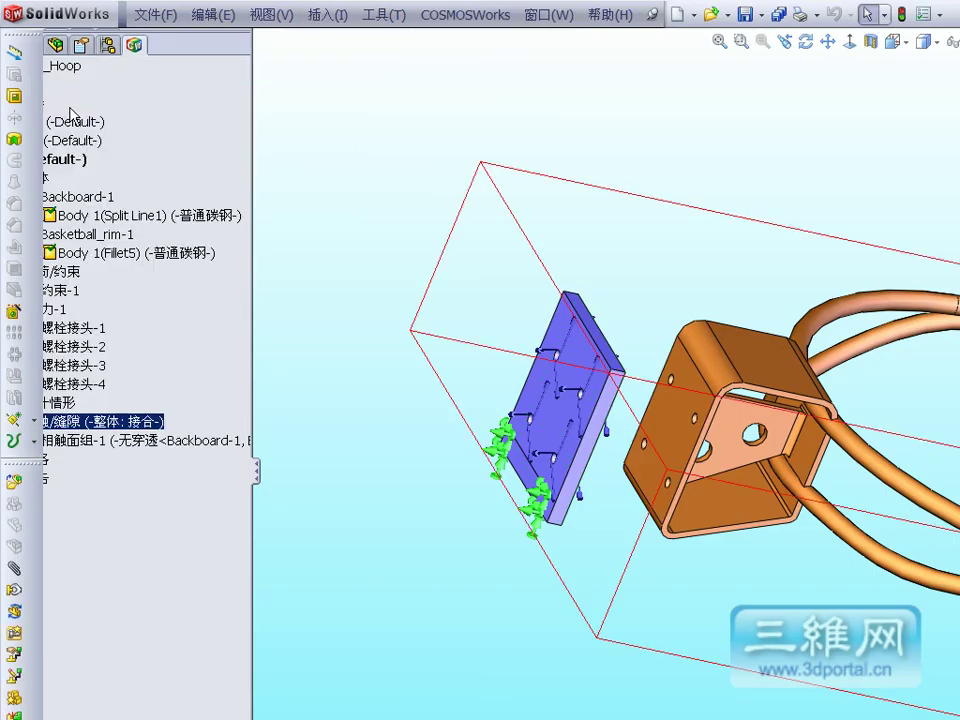
Collapse the ExplView2 exploded view so the backboard sits back against the bracket.
left_click(109, 46)
right_click(145, 104)
left_click(187, 115)
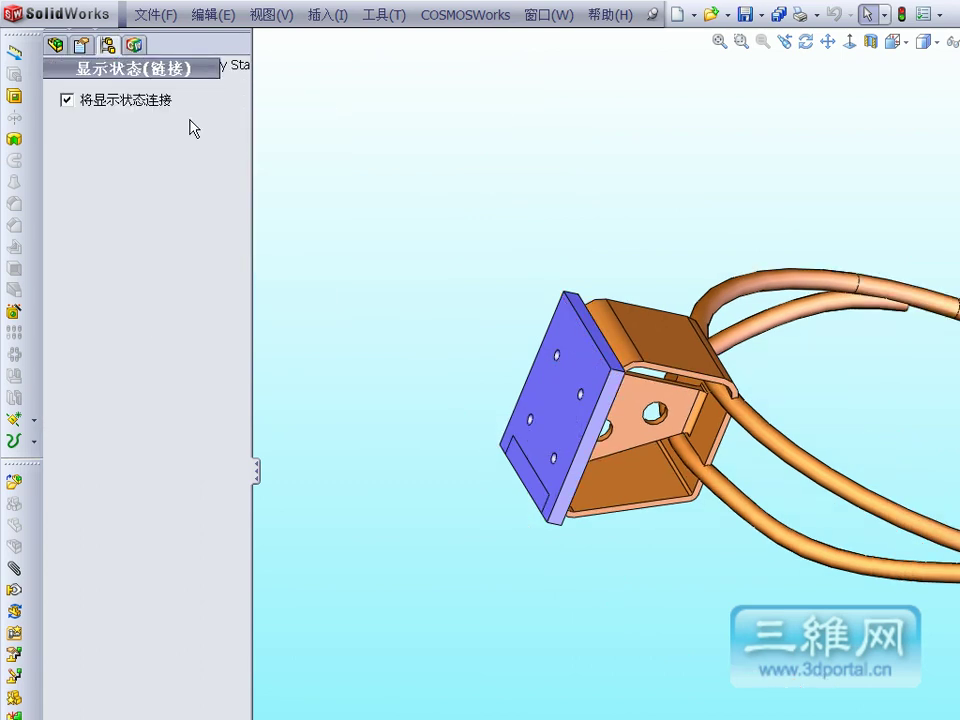
left_click(57, 45)
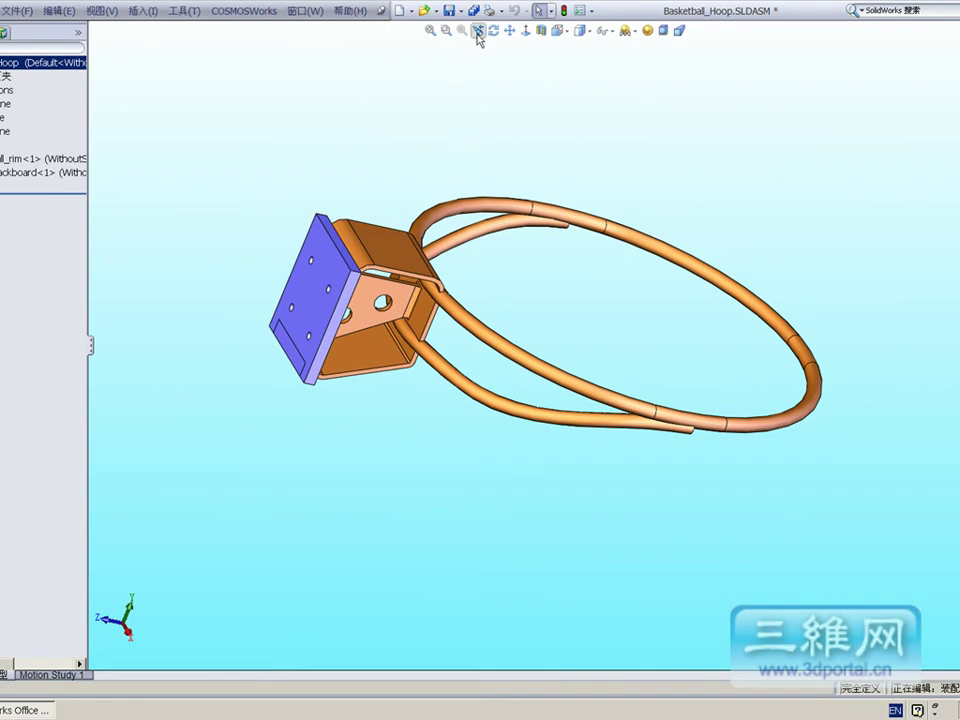
Turn the hoop to a top view and open the ff static study's properties.
left_click(494, 30)
left_click_drag(520, 88, 448, 75)
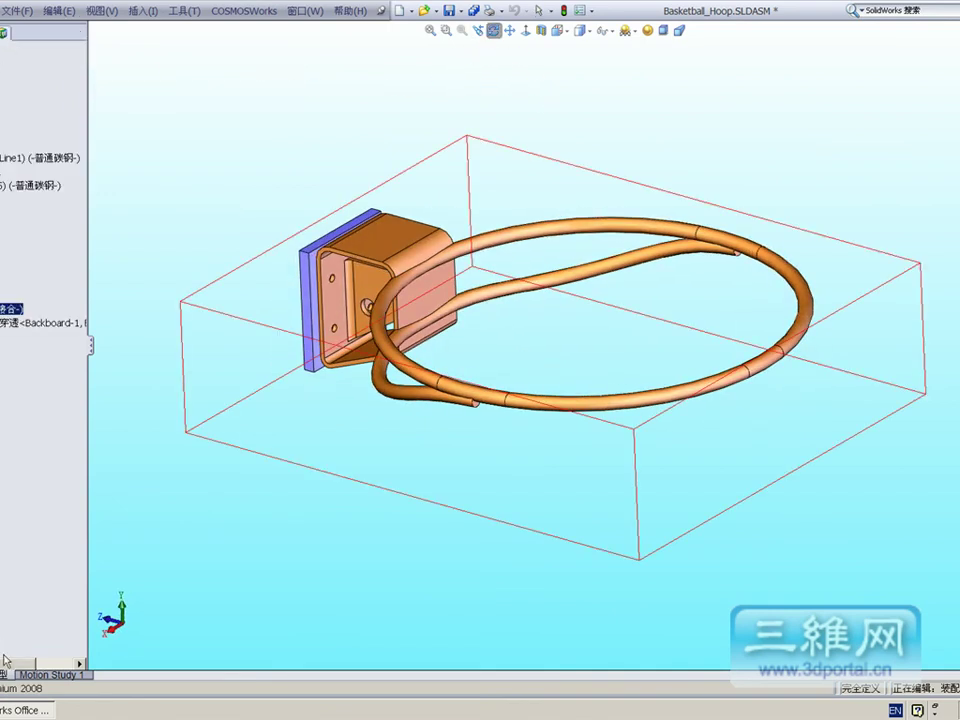
scroll(5, 500, "left", 3)
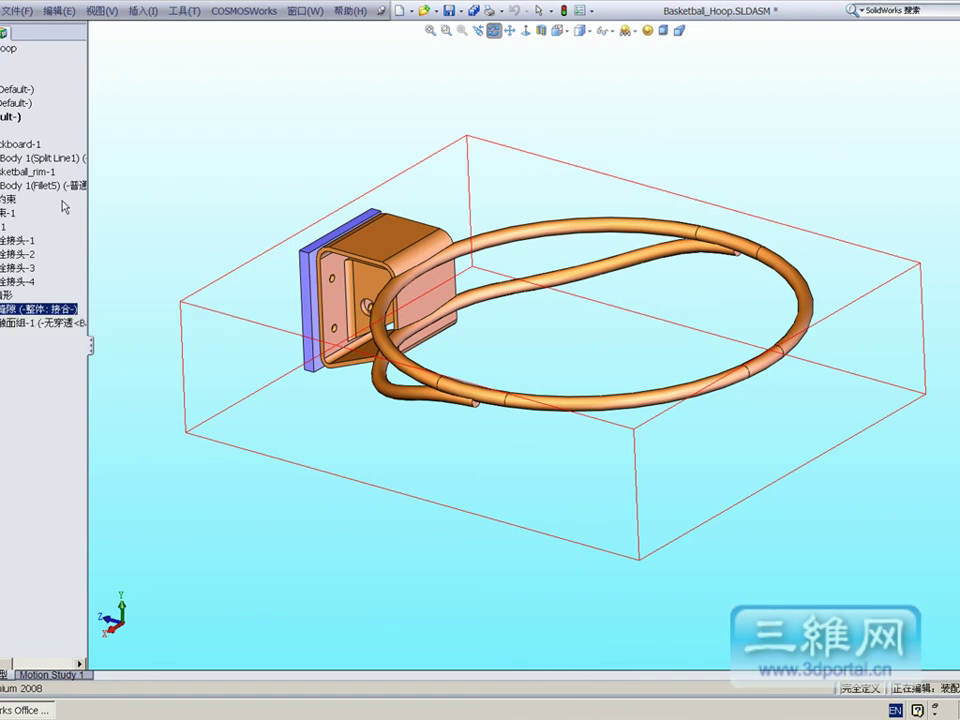
right_click(4, 114)
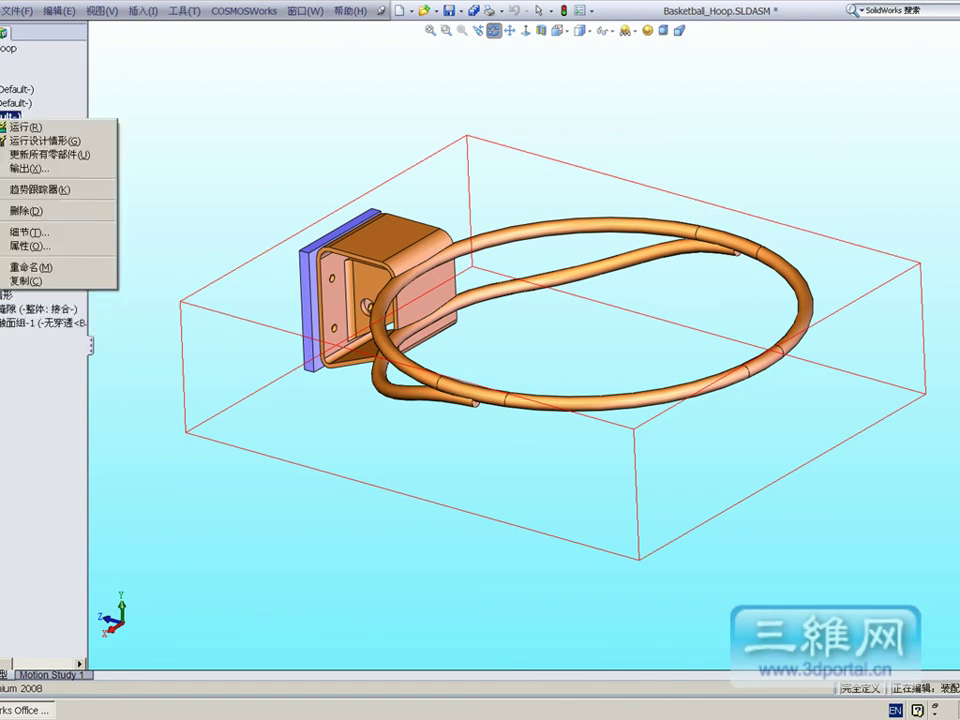
left_click(24, 246)
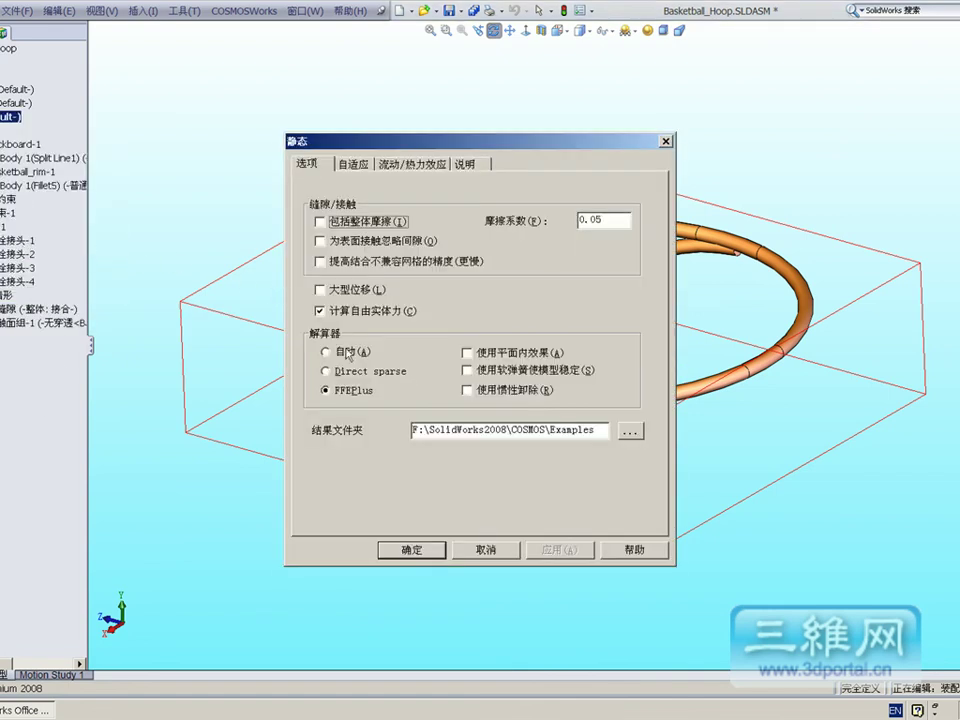
Switch the static study solver from FFEPlus to Direct sparse and apply the settings.
left_click(337, 378)
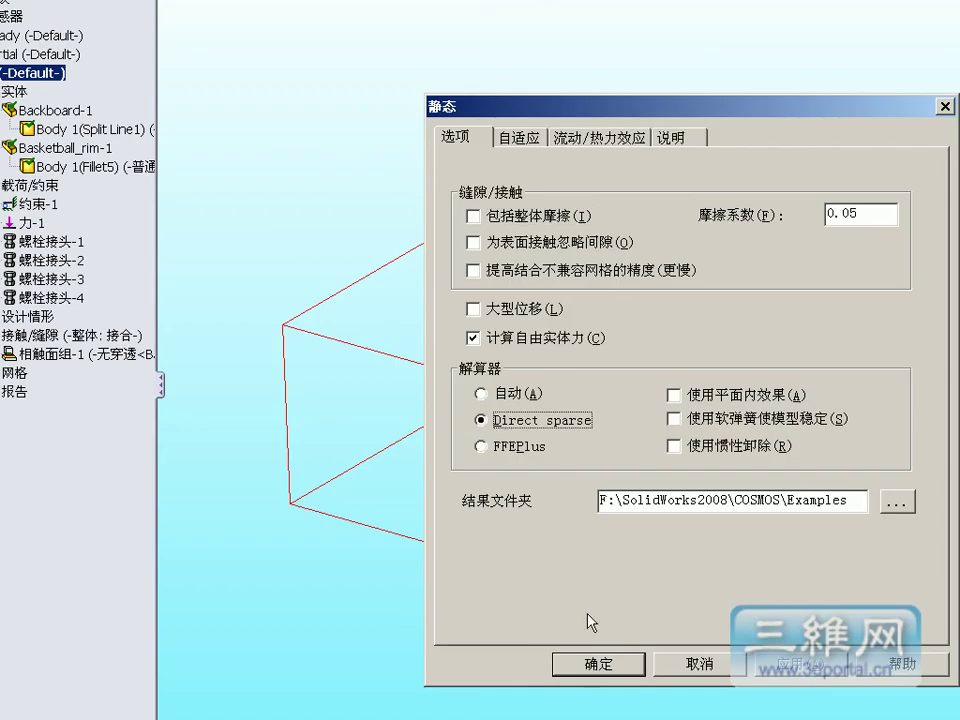
left_click(598, 665)
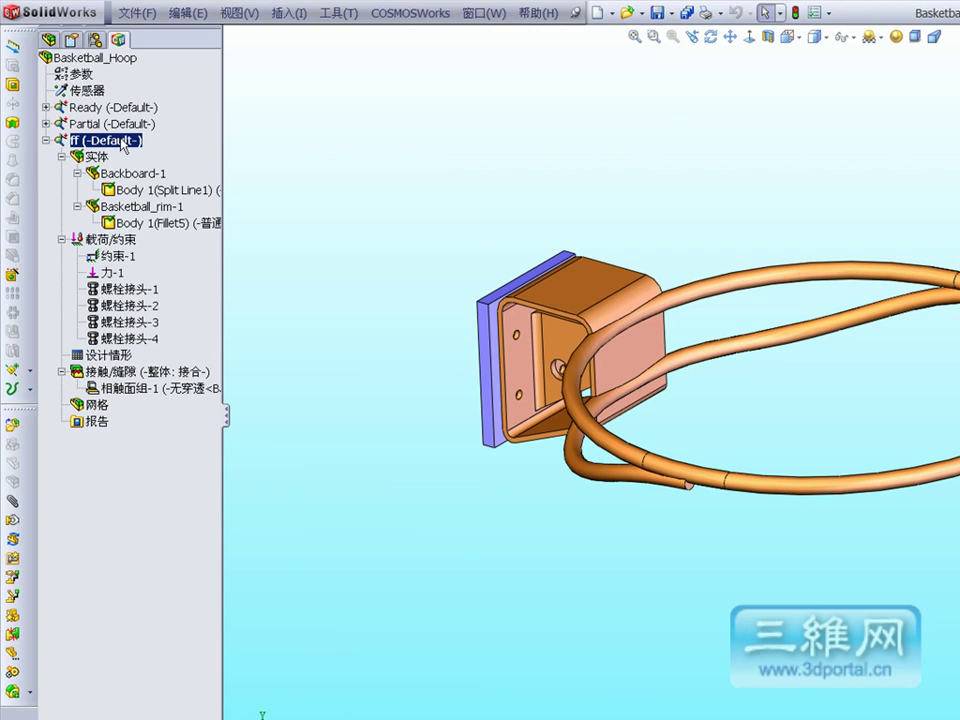
Run the ff (-Default-) study using 运行(R).
right_click(121, 142)
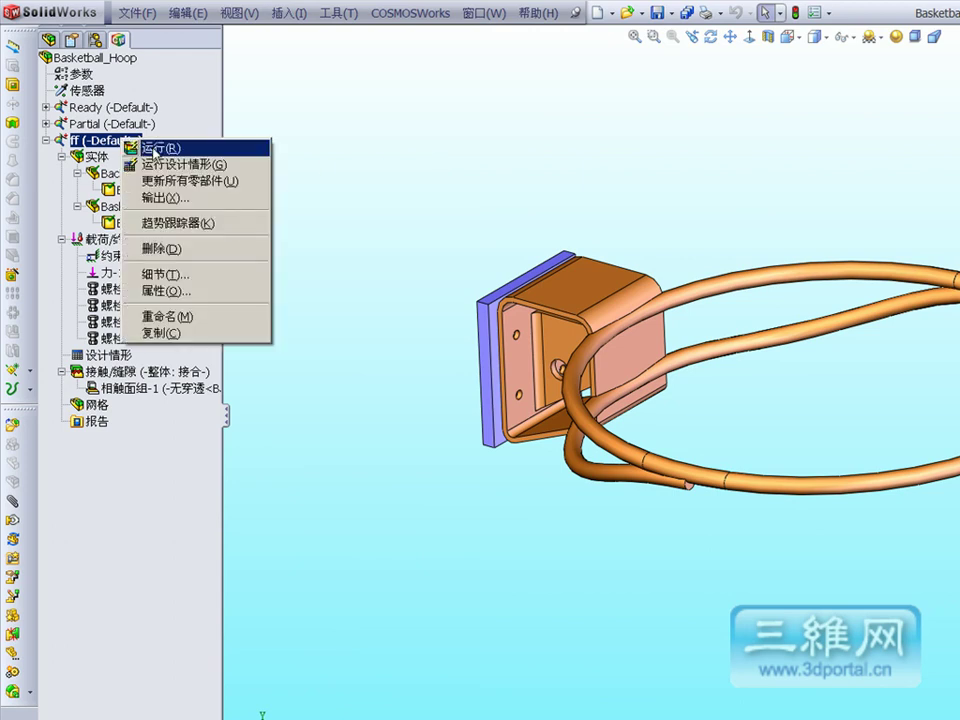
left_click(156, 149)
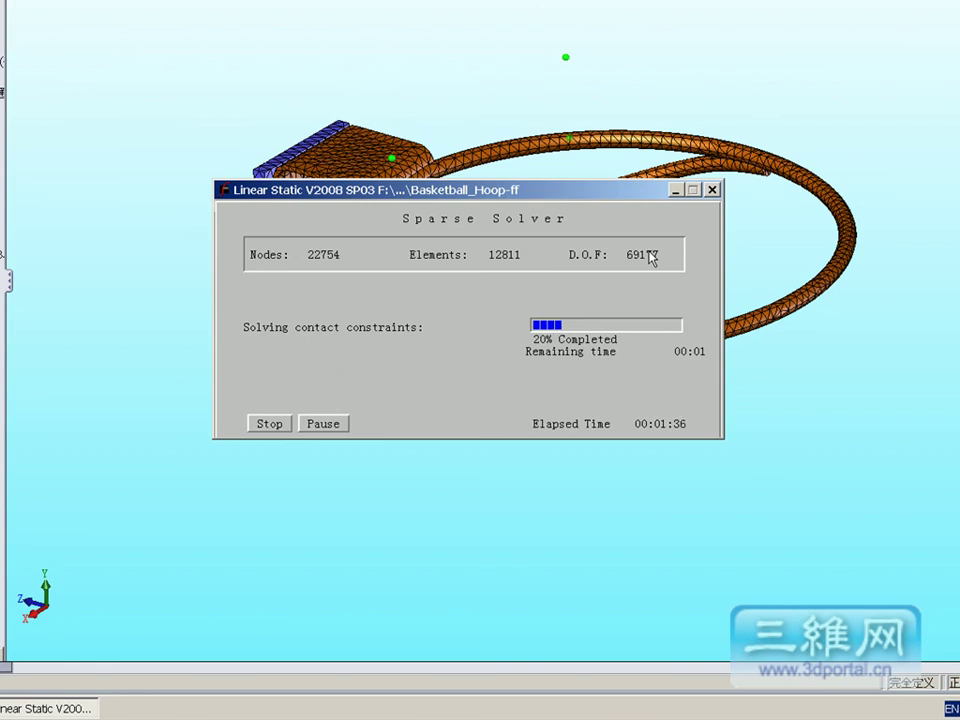
Move the solver progress window aside and answer 否(N) to the large-displacement rerun.
mouse_move(290, 196)
left_mouse_down()
mouse_move(313, 230)
mouse_move(337, 329)
left_mouse_up()
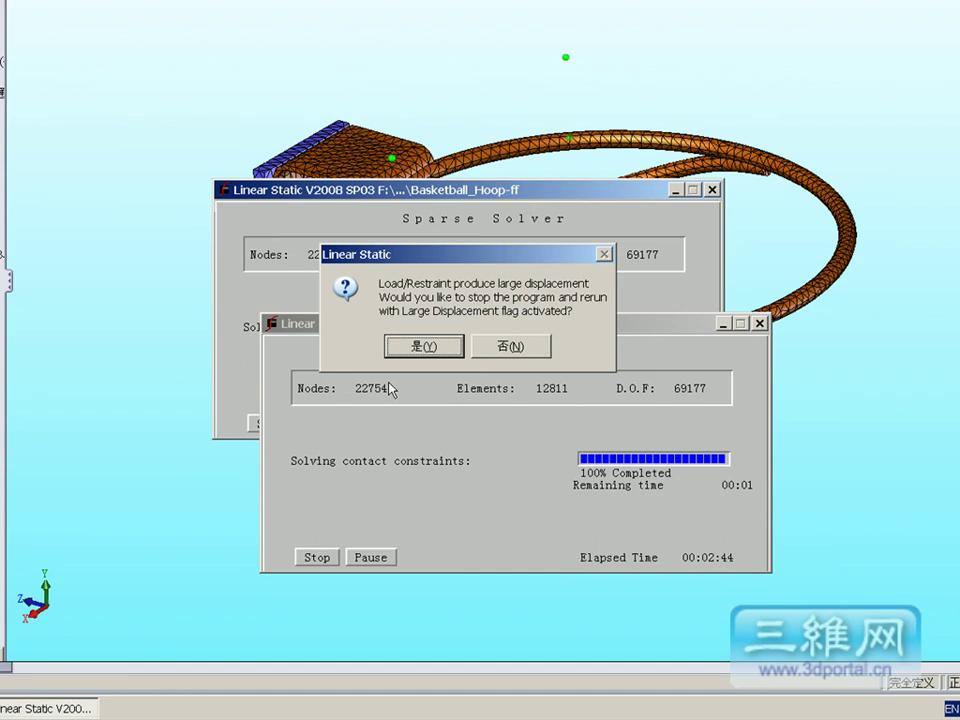
left_click(510, 348)
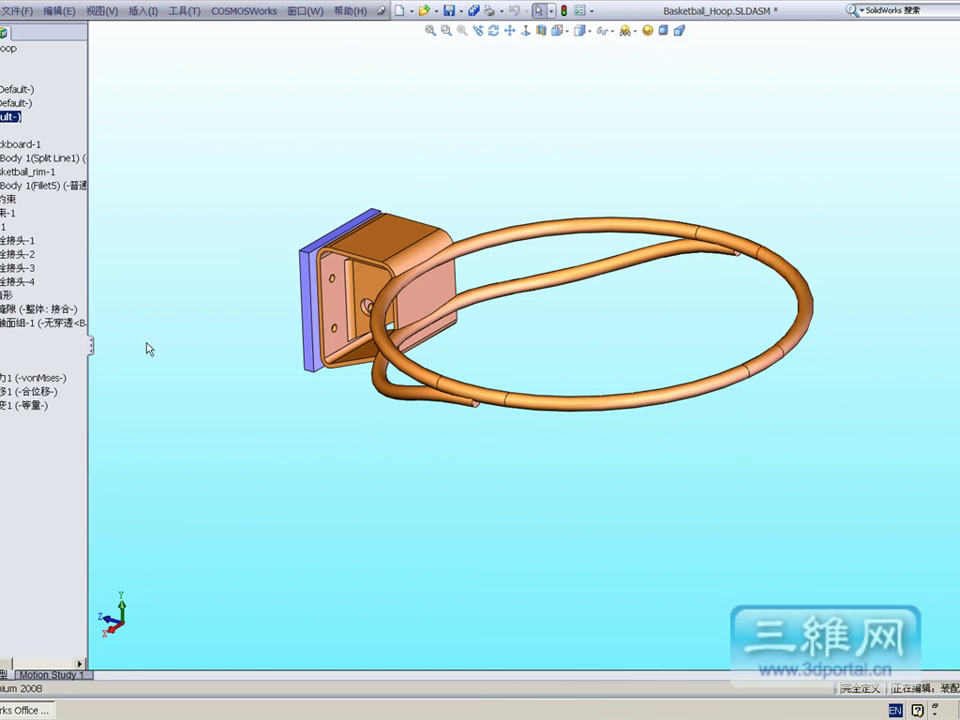
Animate the von Mises stress plot 应力1, then display the resultant displacement plot 位移1.
left_click(30, 377)
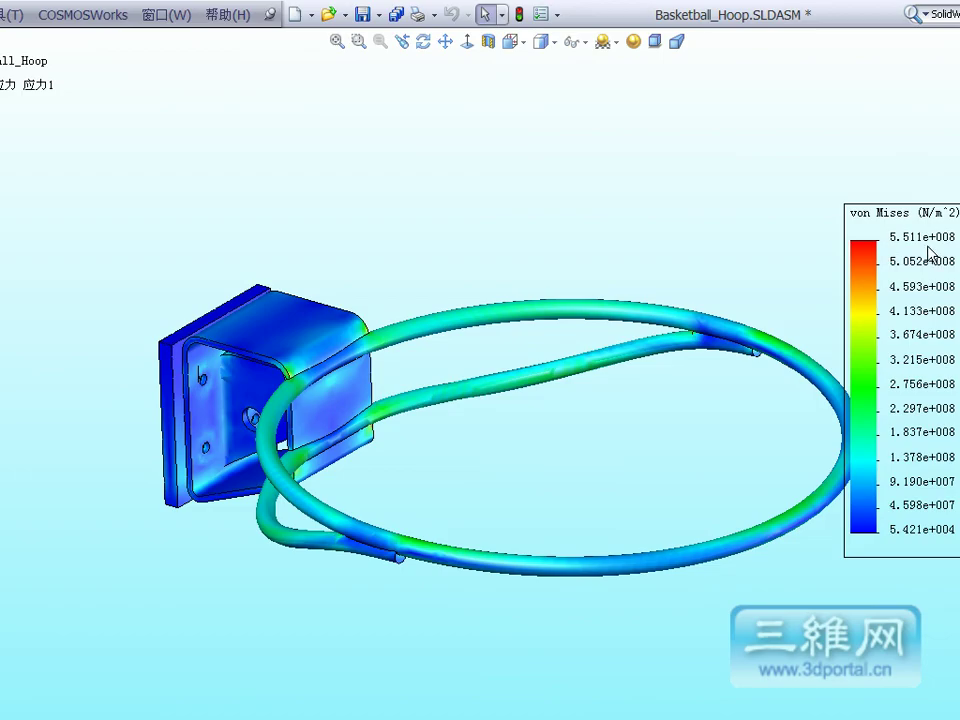
left_click(445, 41)
left_click_drag(410, 130, 311, 162)
right_click(193, 513)
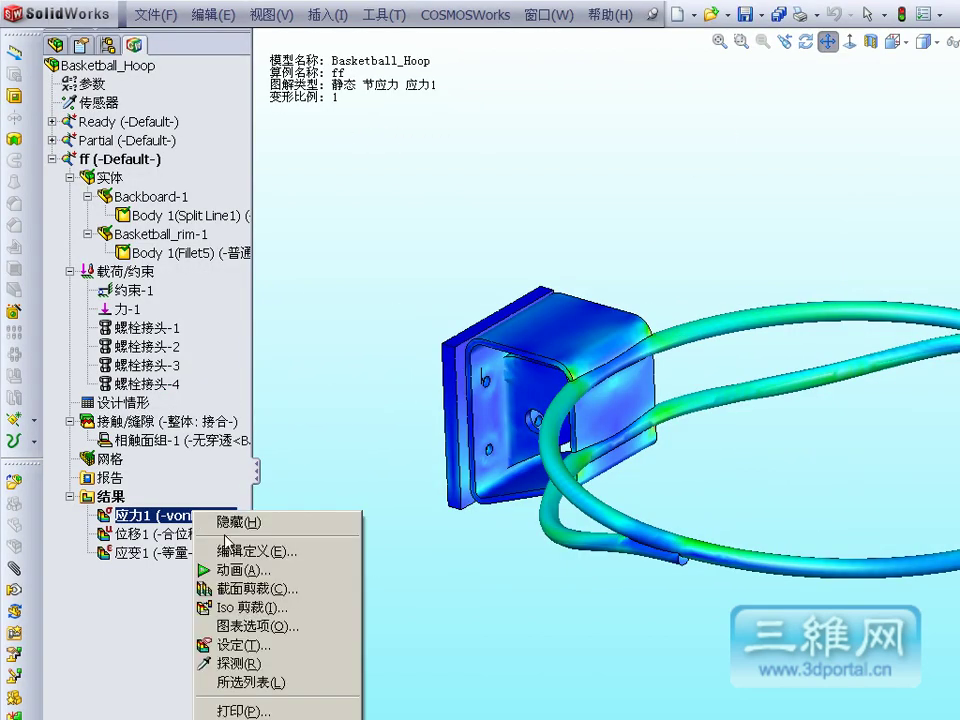
left_click(241, 570)
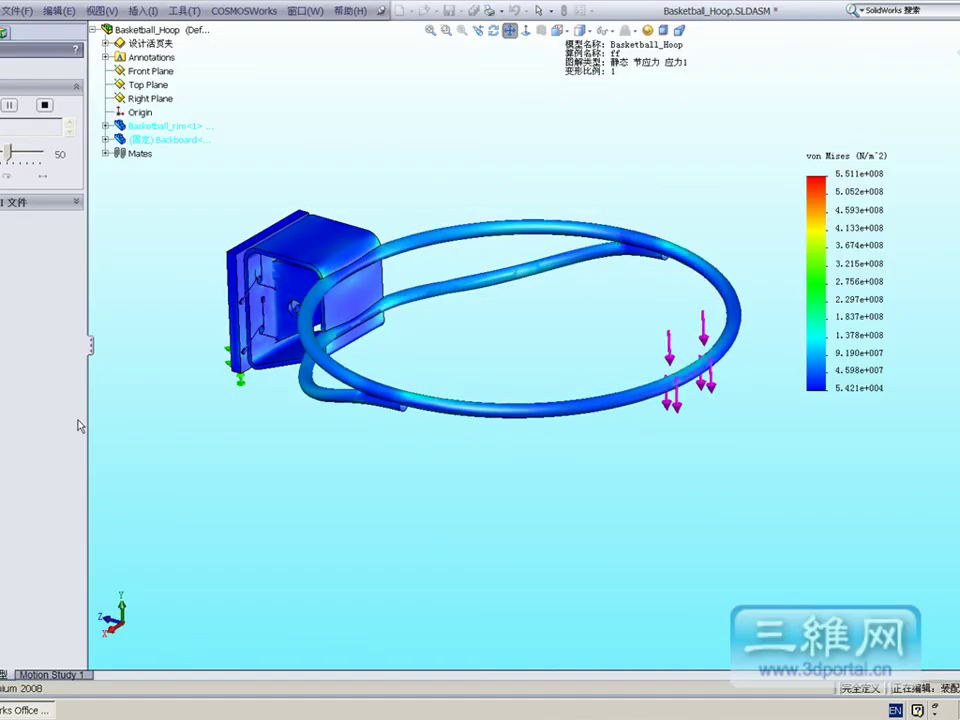
key("Escape")
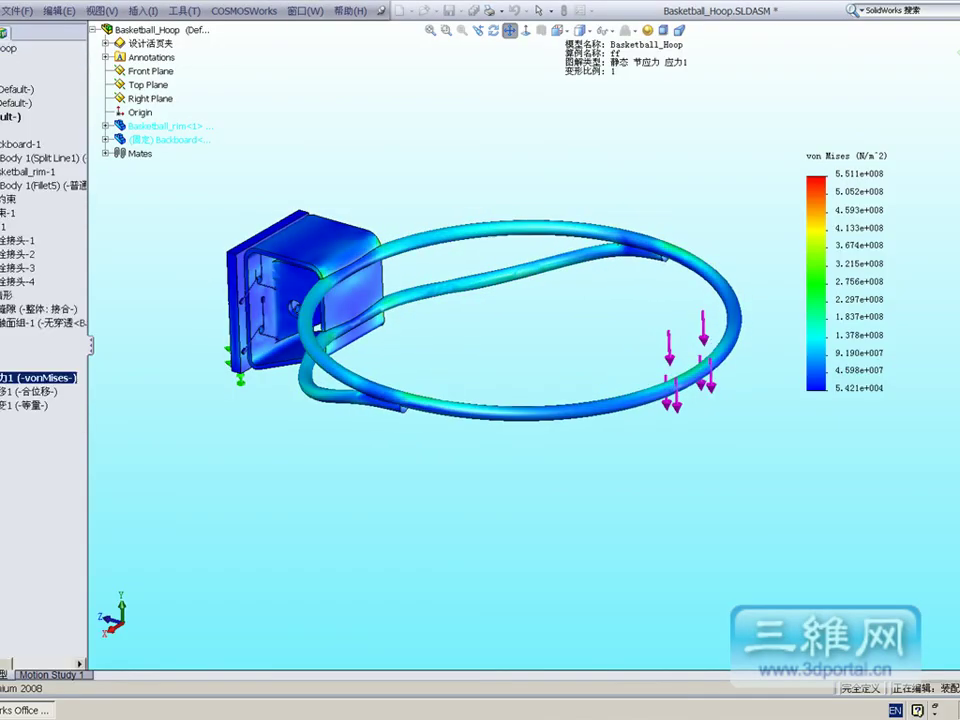
left_click(3, 391)
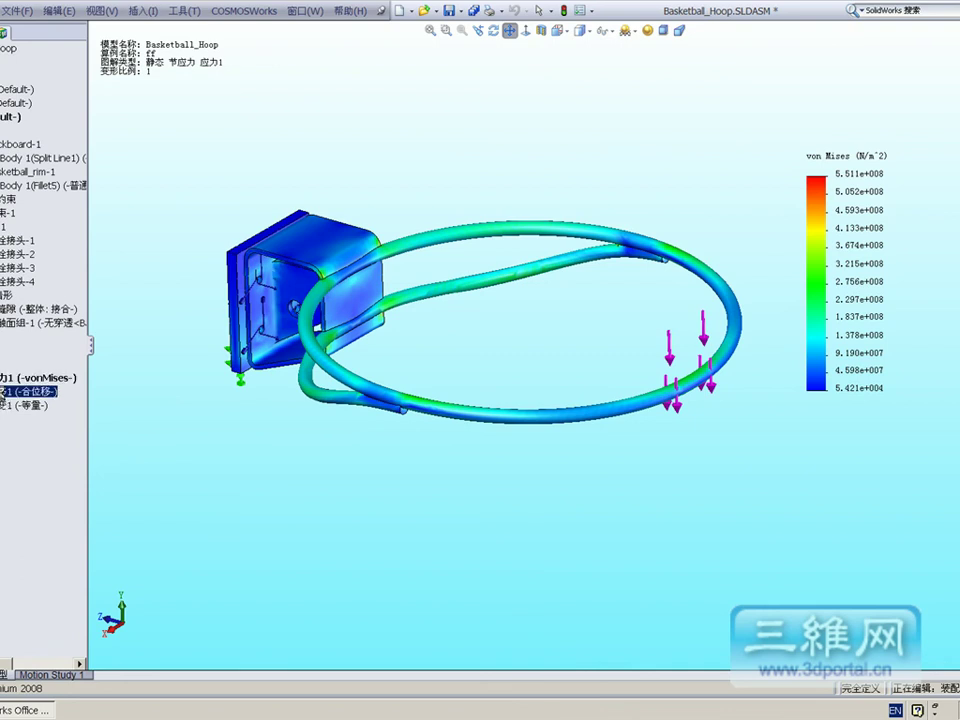
double_click(3, 391)
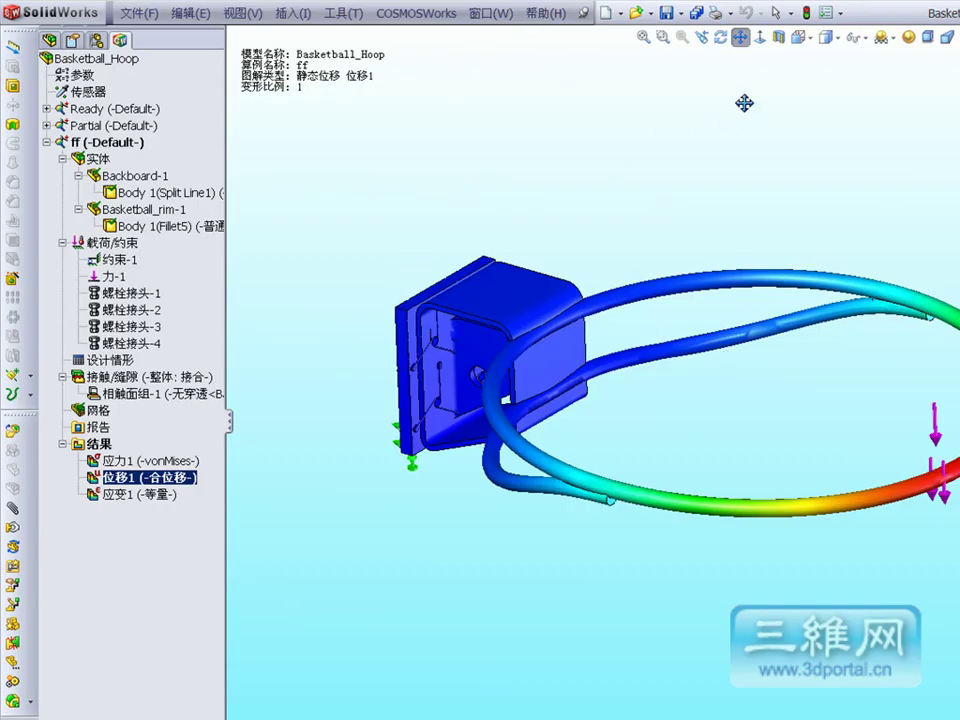
Turn off panning and bring up the 结果 folder's options menu.
left_click(740, 37)
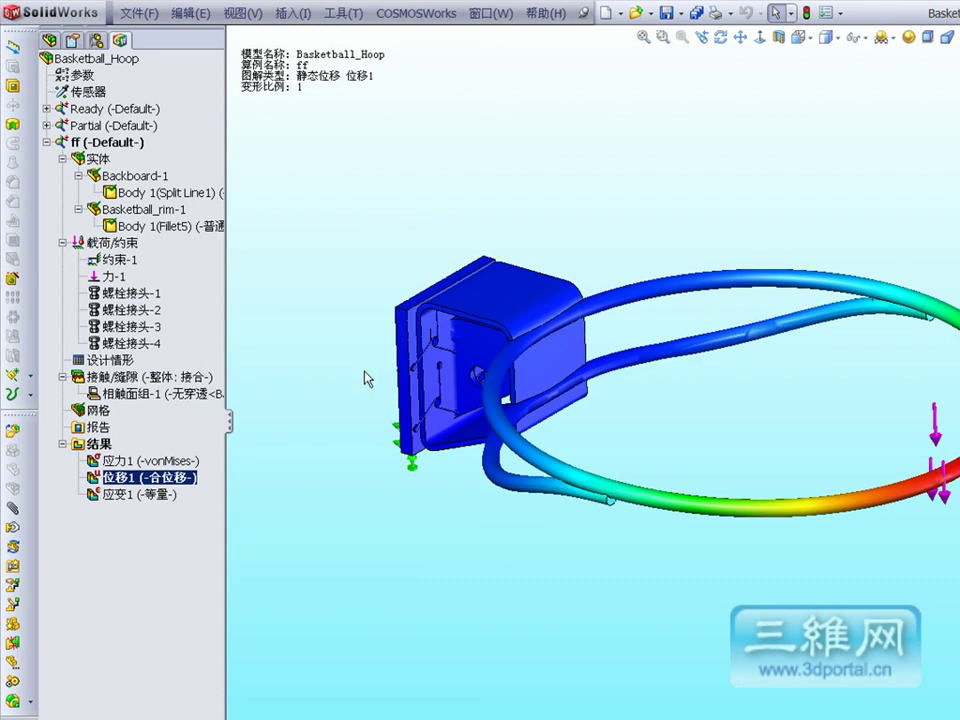
right_click(102, 447)
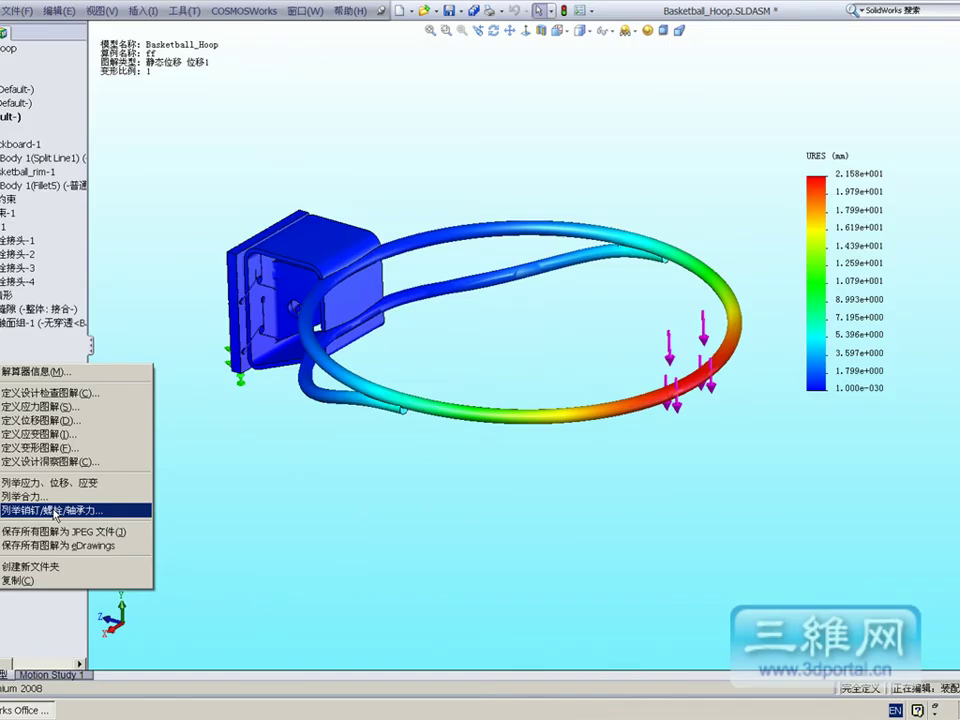
List pin/bolt forces for joint 螺栓接头-1: shear 464.26 N, axial 3232.5 N, moment 5.8387 N-m.
left_click(186, 627)
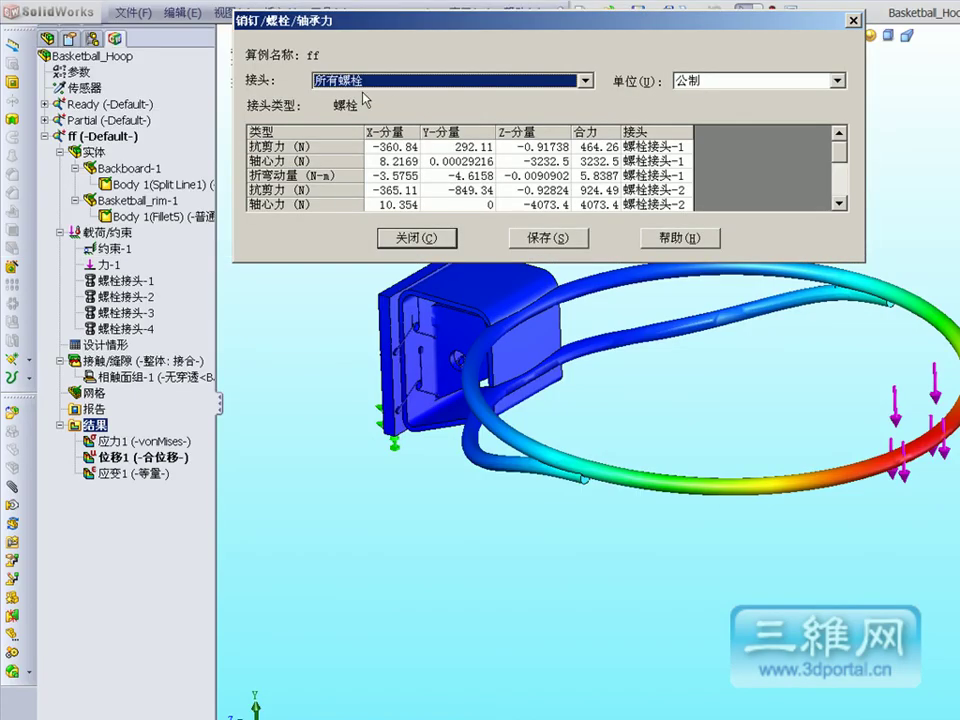
left_click(586, 80)
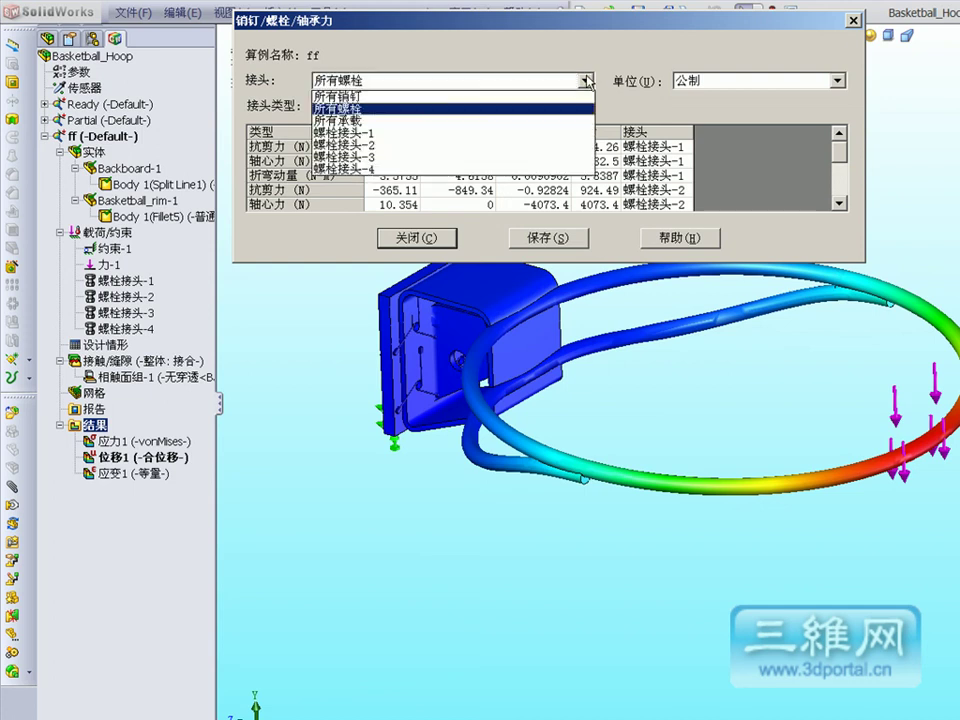
left_click(392, 137)
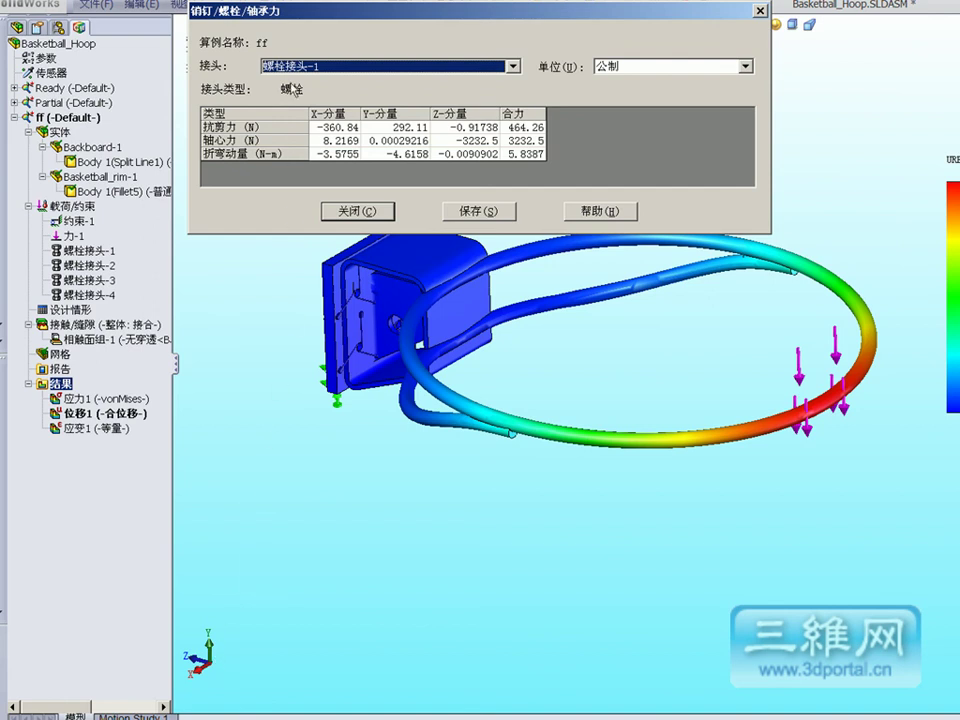
left_click(512, 66)
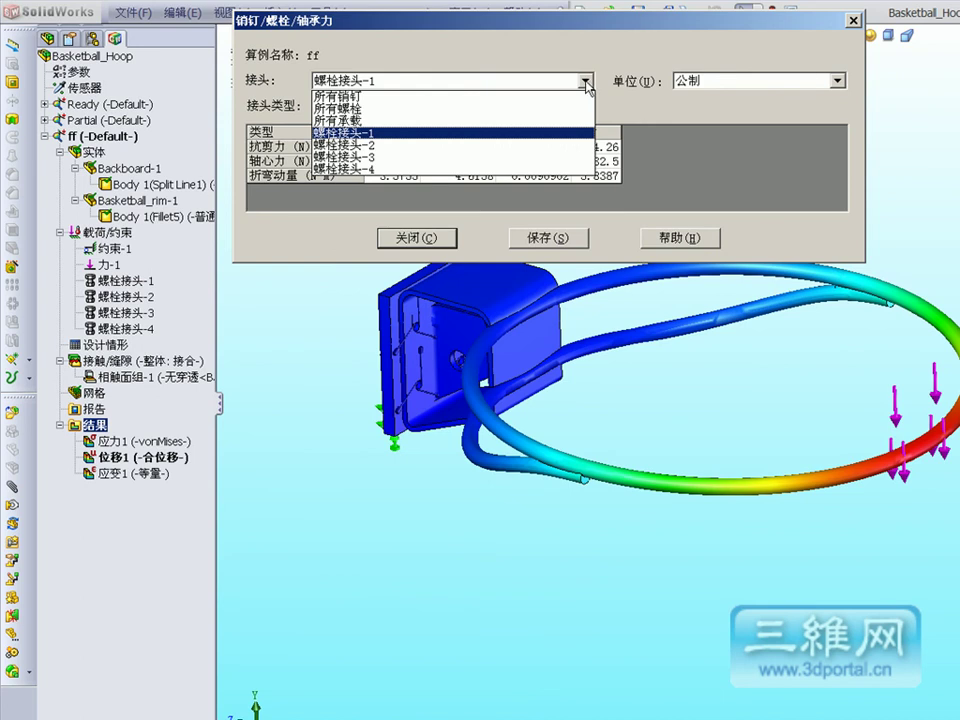
Switch to joint 螺栓接头-2, check its 轴心力 and 折弯动量 values, then close the listing.
left_click(549, 153)
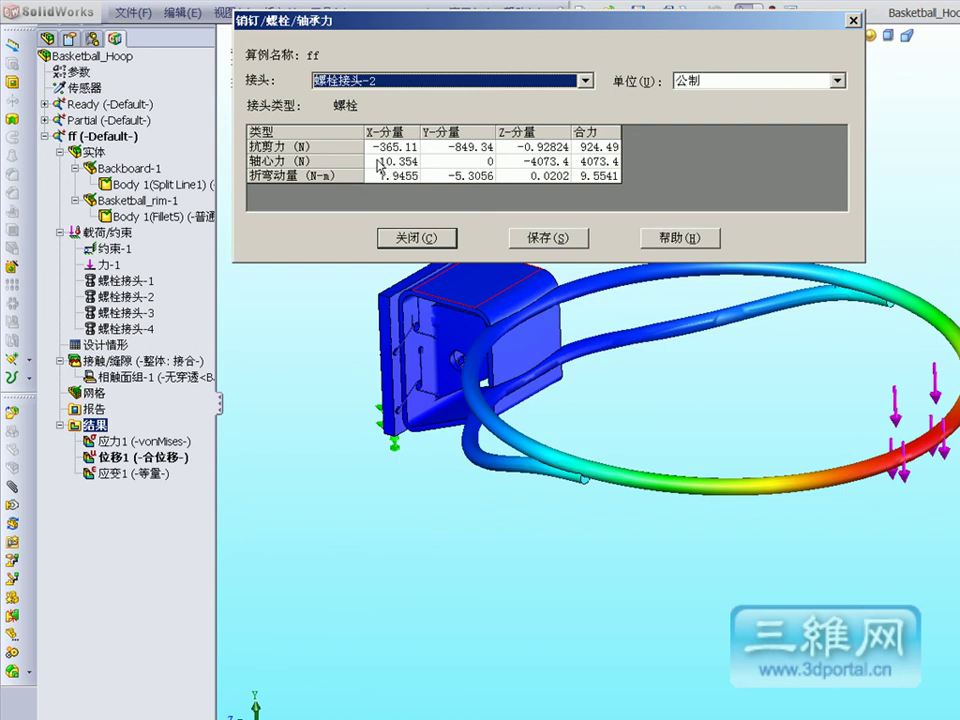
left_click(388, 164)
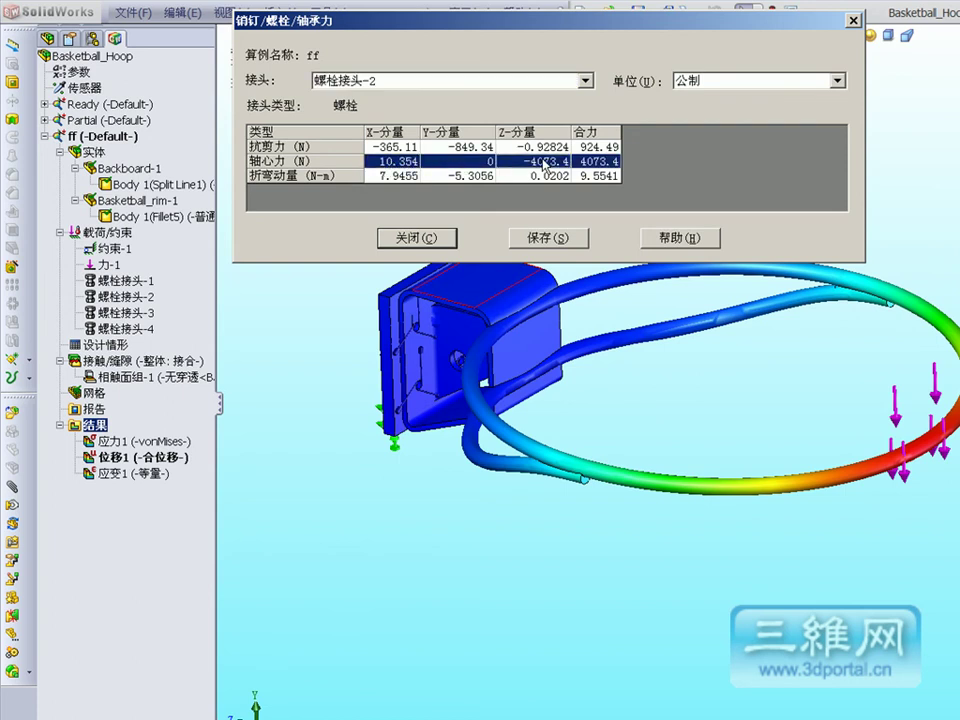
left_click(395, 177)
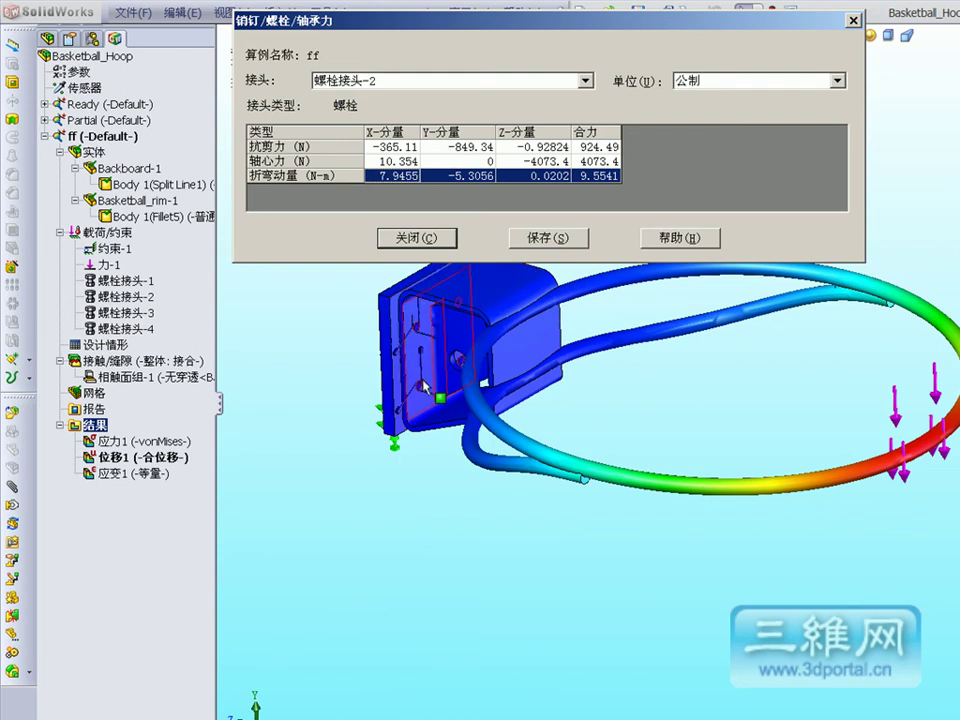
left_click(411, 240)
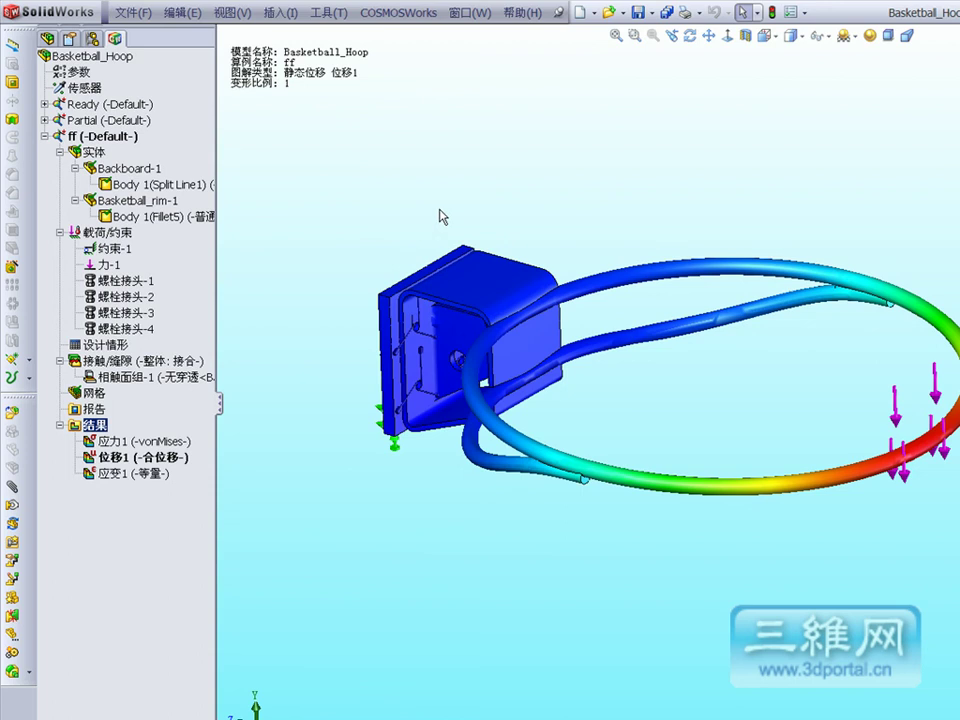
Open the resultant force listing and select the backboard's bottom face.
right_click(95, 428)
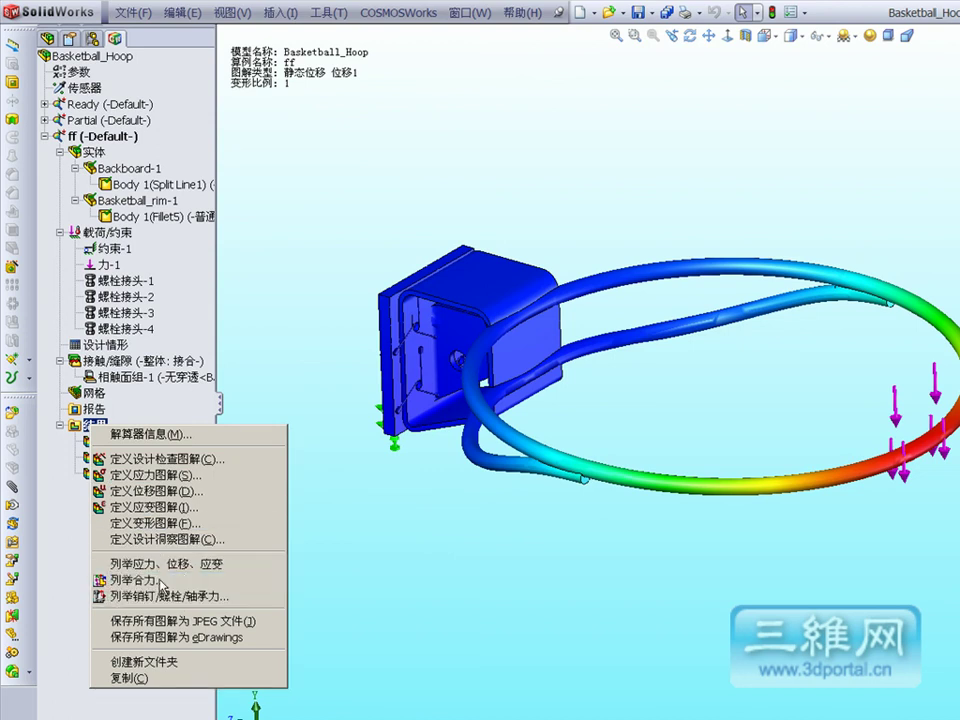
left_click(463, 260)
left_click(689, 36)
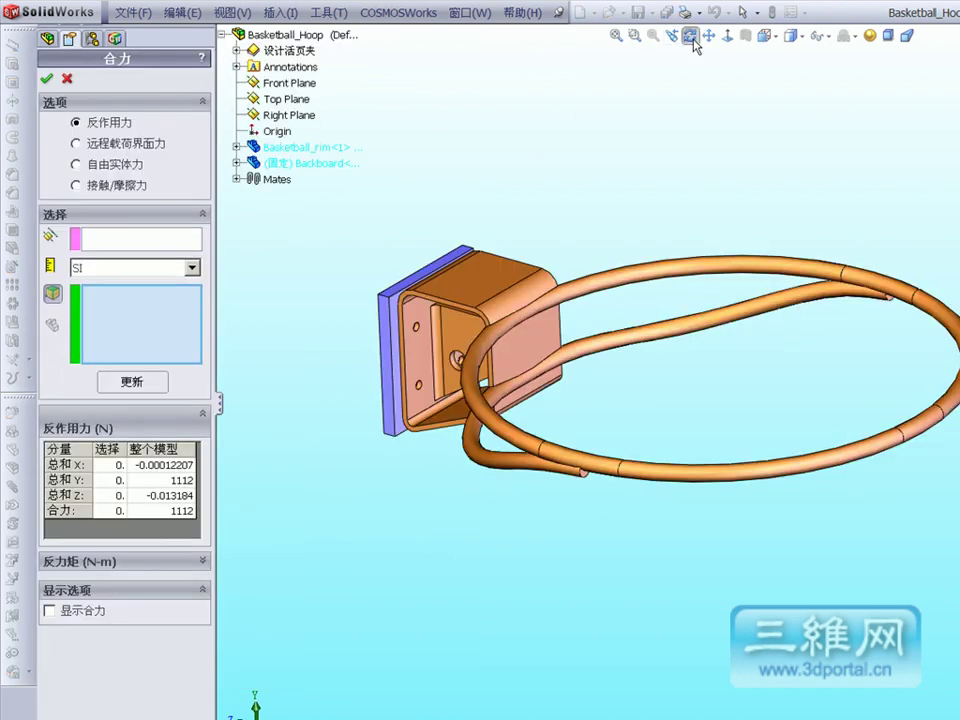
mouse_move(613, 87)
left_mouse_down()
mouse_move(718, 62)
mouse_move(722, 135)
left_mouse_up()
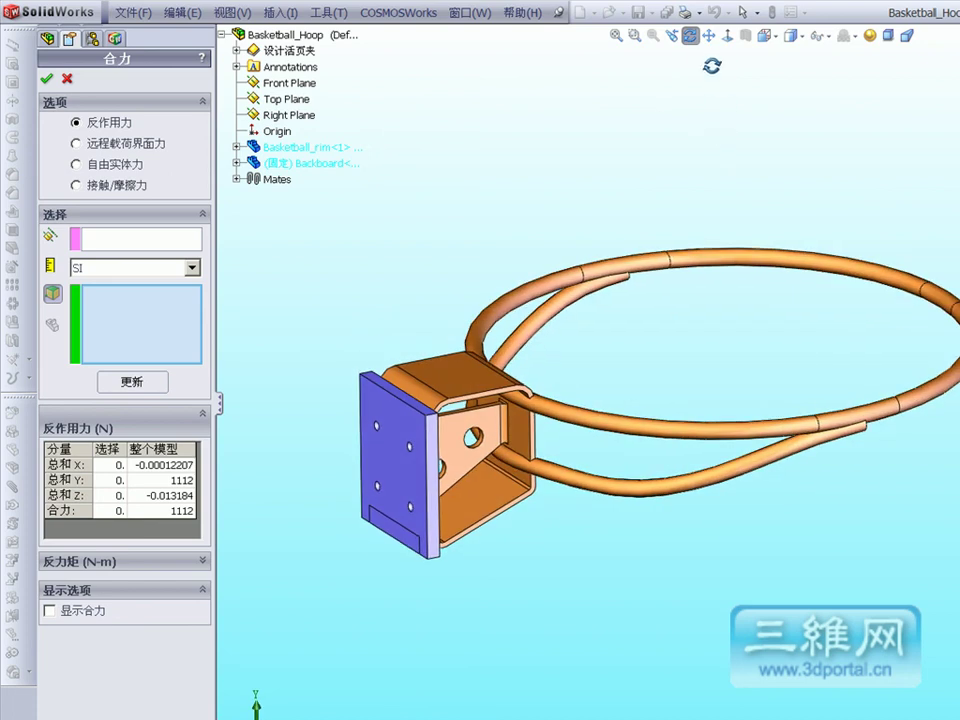
left_click(691, 38)
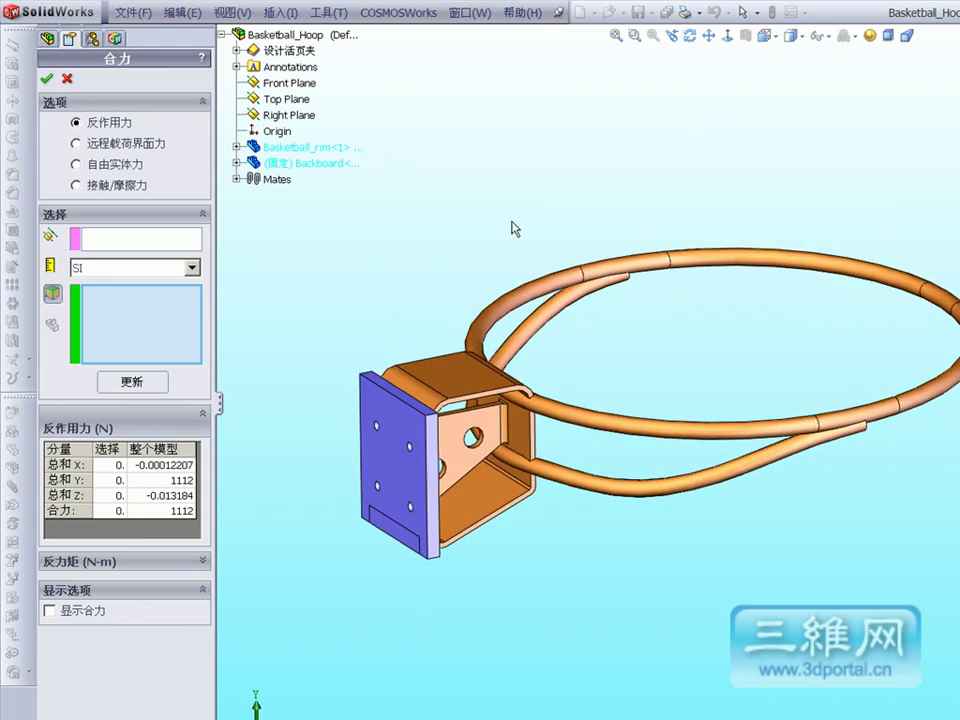
left_click(403, 545)
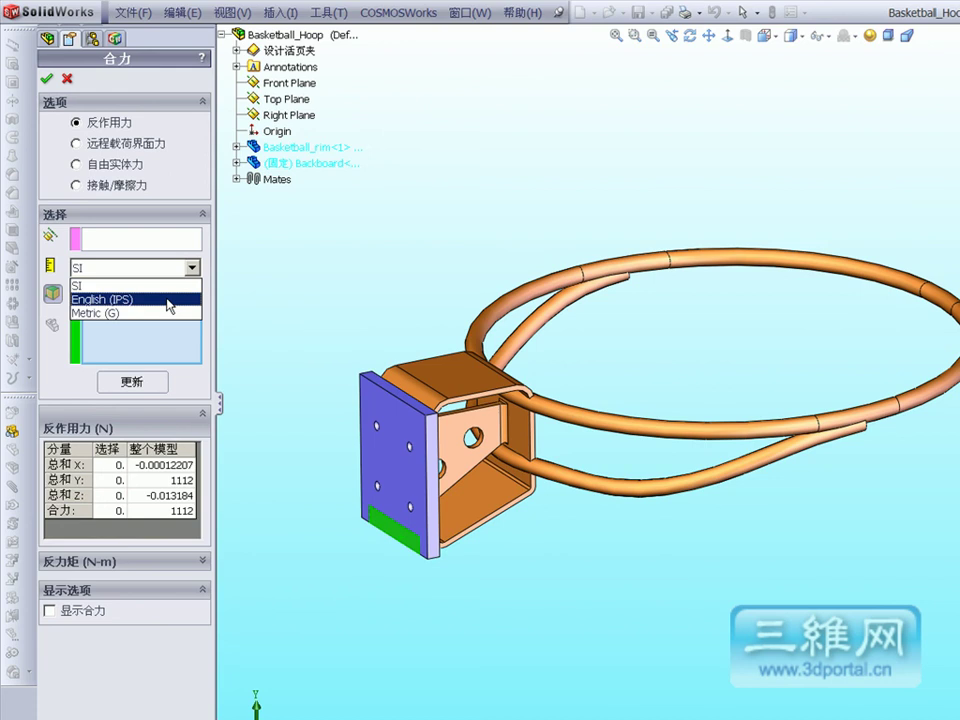
Switch the reaction-force units to English (IPS) and update for the bottom face.
left_click(175, 299)
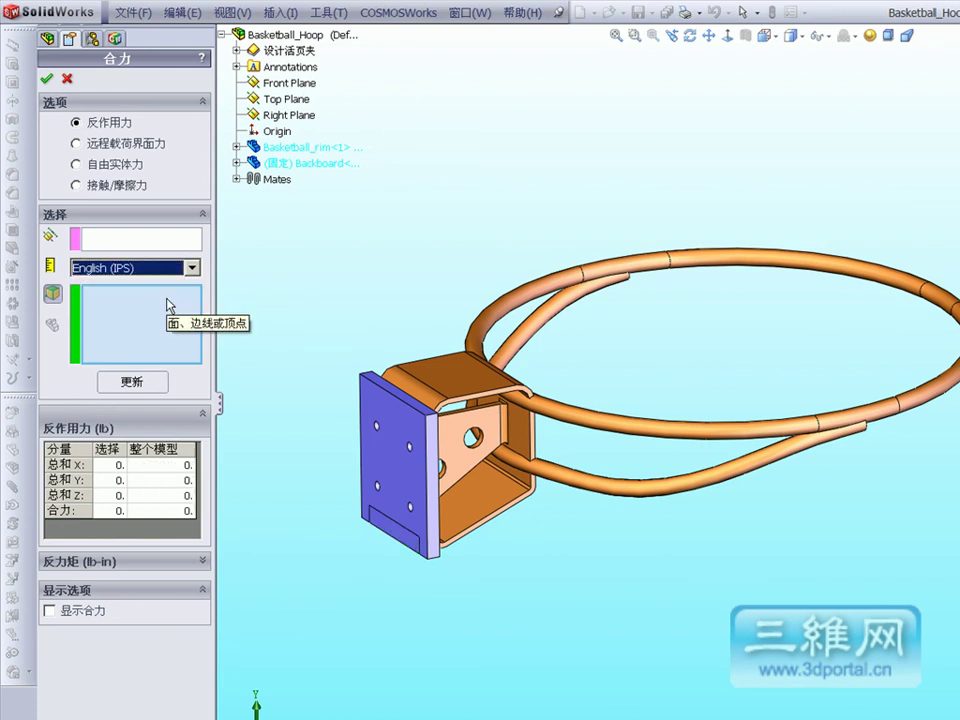
left_click(145, 383)
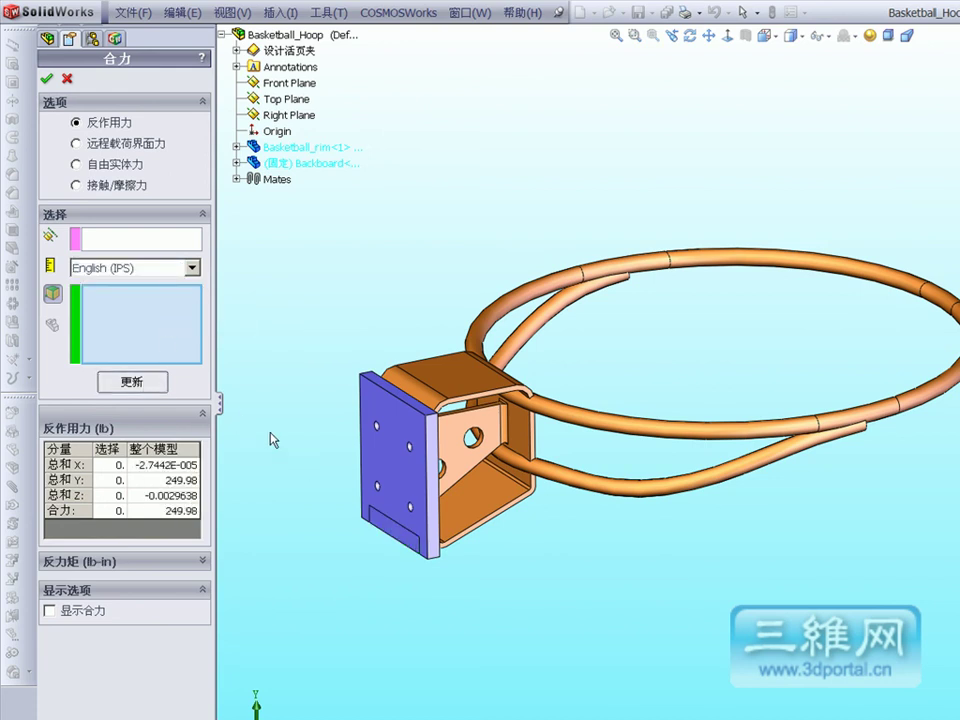
left_click(400, 540)
Recompute the face reaction, check the 249.98 lb Y total, and close the listing.
left_click(130, 385)
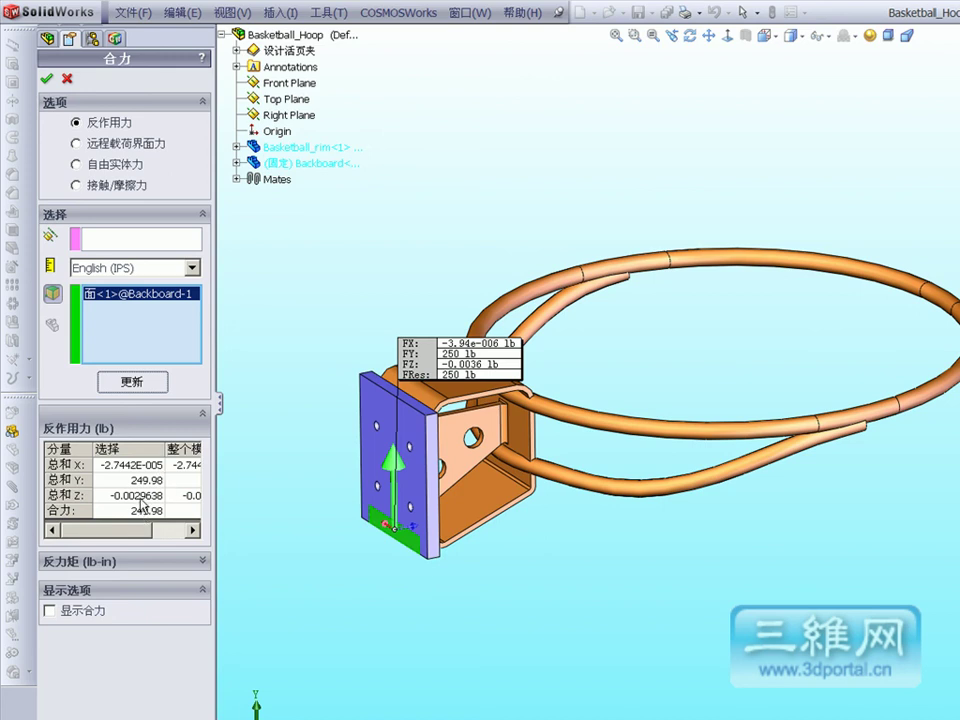
left_click(140, 498)
left_click(142, 486)
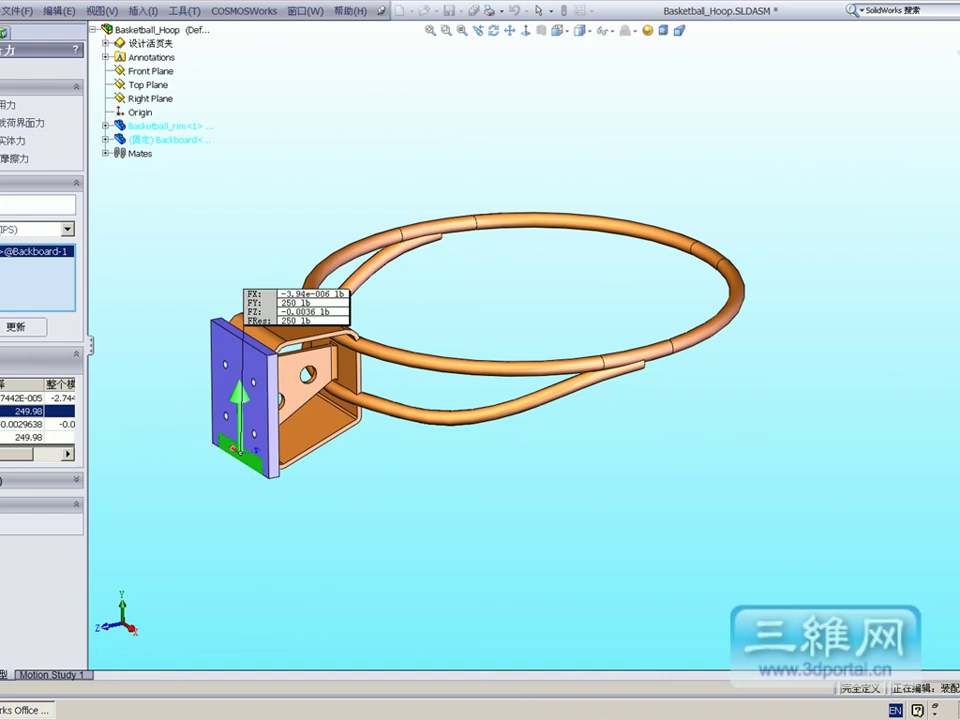
key("Return")
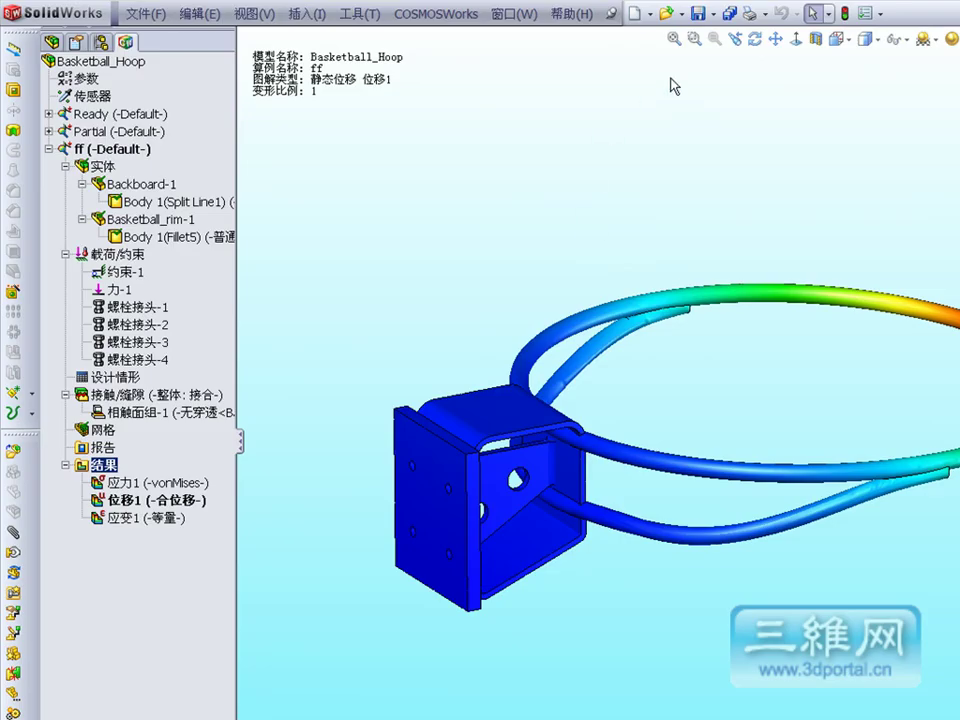
Display the von Mises stress plot 应力1 on the hoop.
left_click(754, 38)
mouse_move(722, 161)
left_mouse_down()
mouse_move(690, 161)
mouse_move(771, 182)
mouse_move(799, 219)
left_mouse_up()
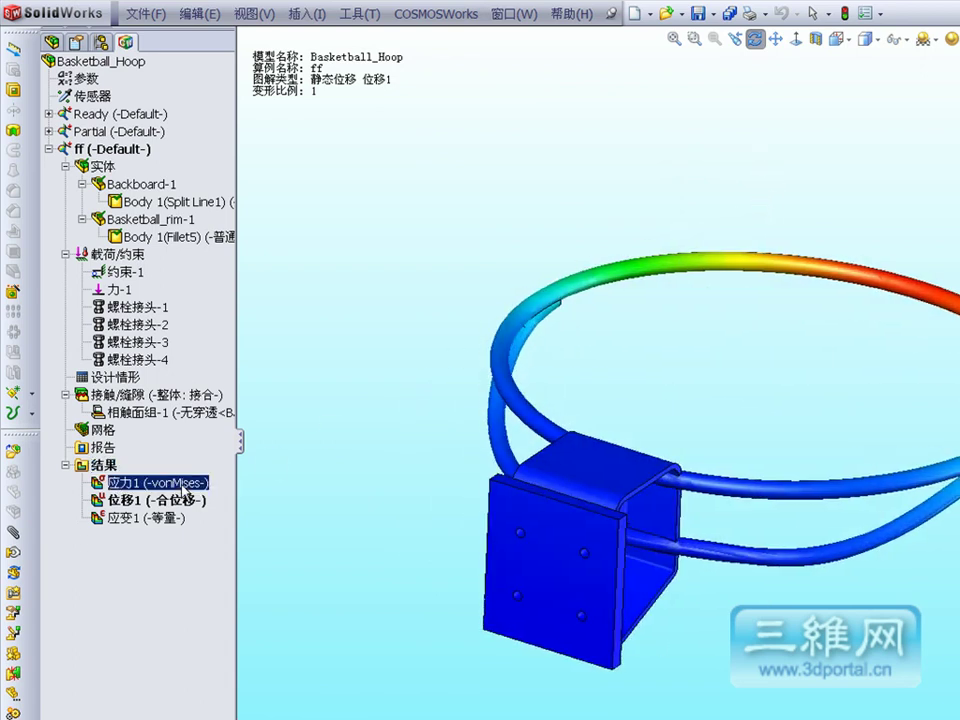
double_click(140, 482)
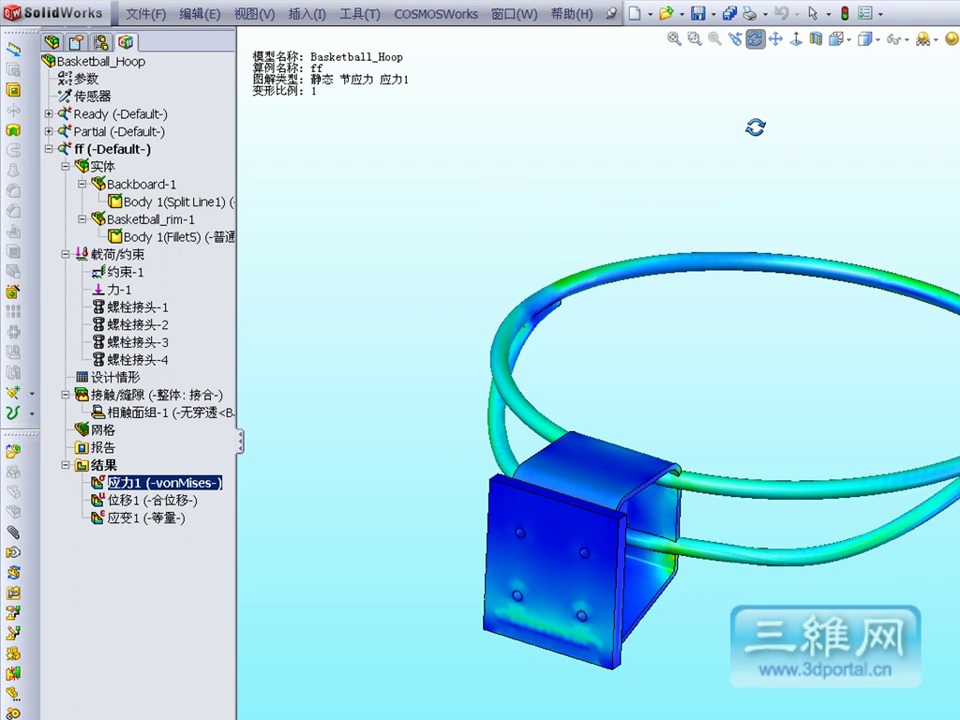
Zoom in on the bracket plate, orbit to inspect inside it, then fit the whole model.
left_click(694, 38)
left_click_drag(457, 483, 733, 693)
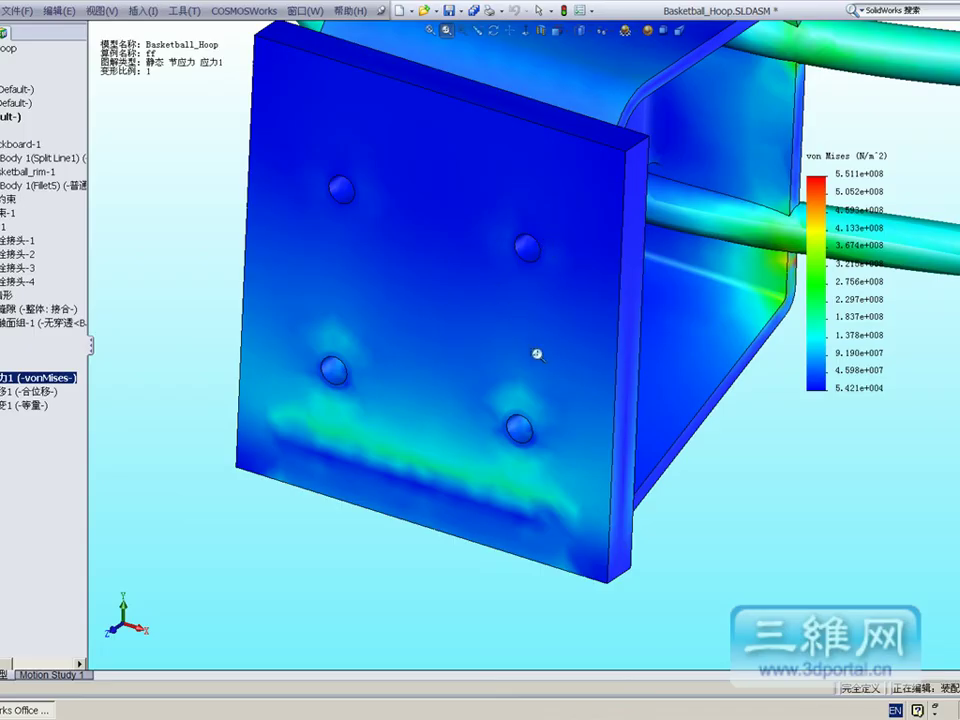
scroll(536, 354, "down", 4)
scroll(536, 351, "down", 1)
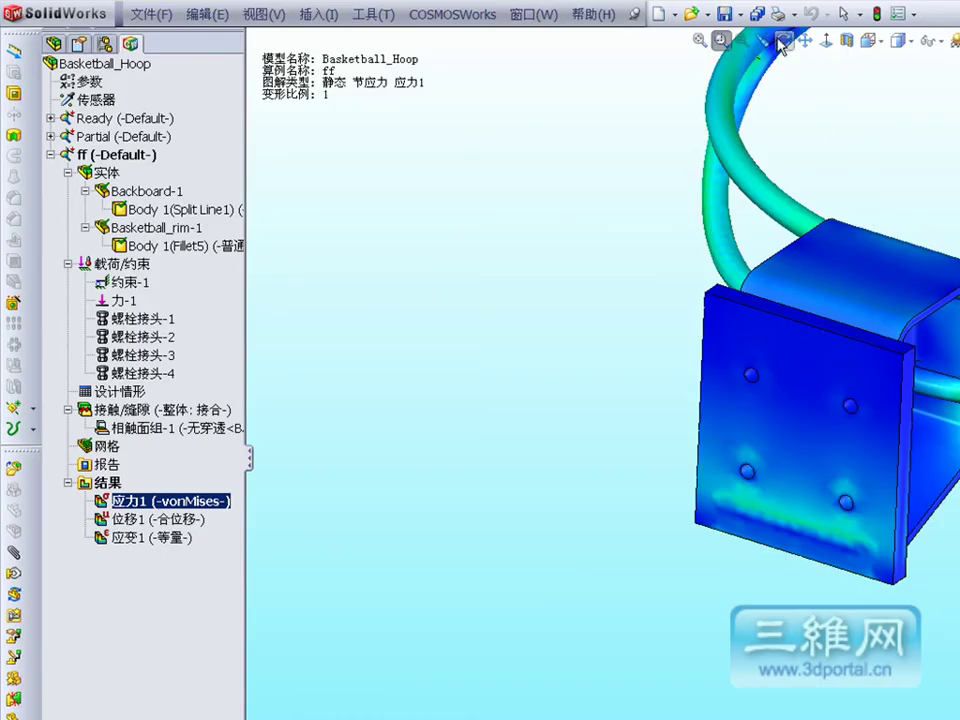
left_click(783, 40)
mouse_move(795, 70)
left_mouse_down()
mouse_move(841, 119)
mouse_move(709, 101)
left_mouse_up()
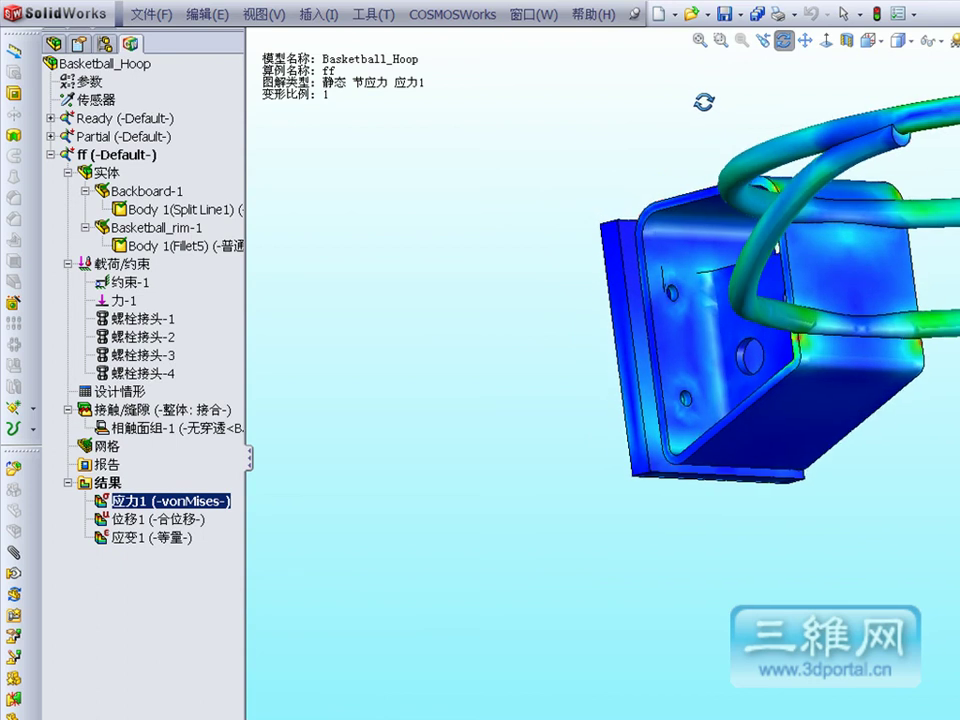
scroll(797, 340, "up", 3)
scroll(797, 345, "up", 2)
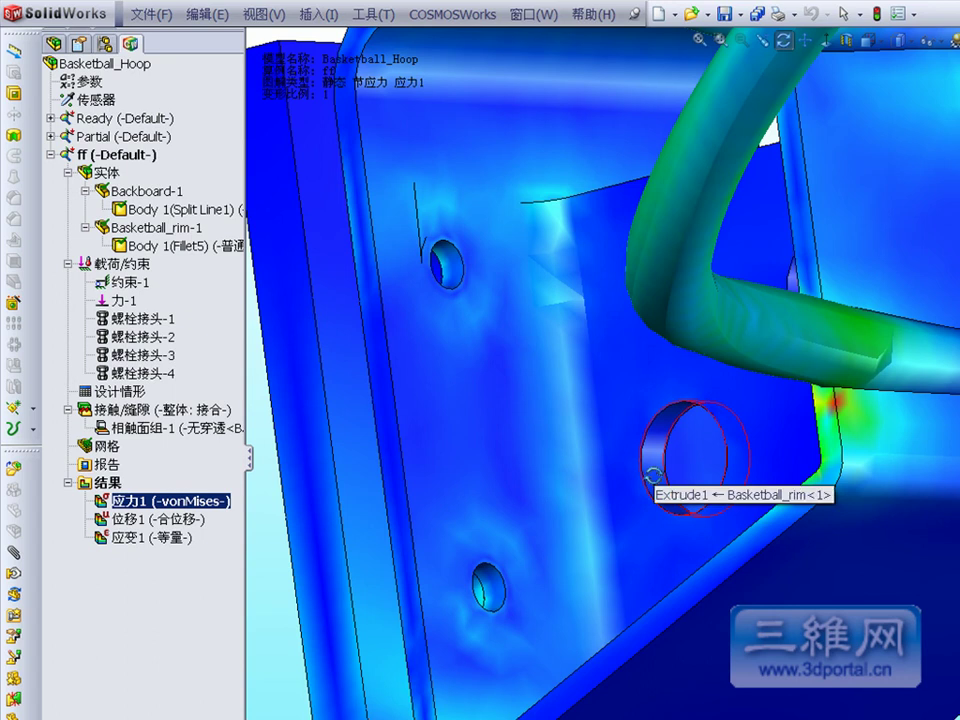
key("f")
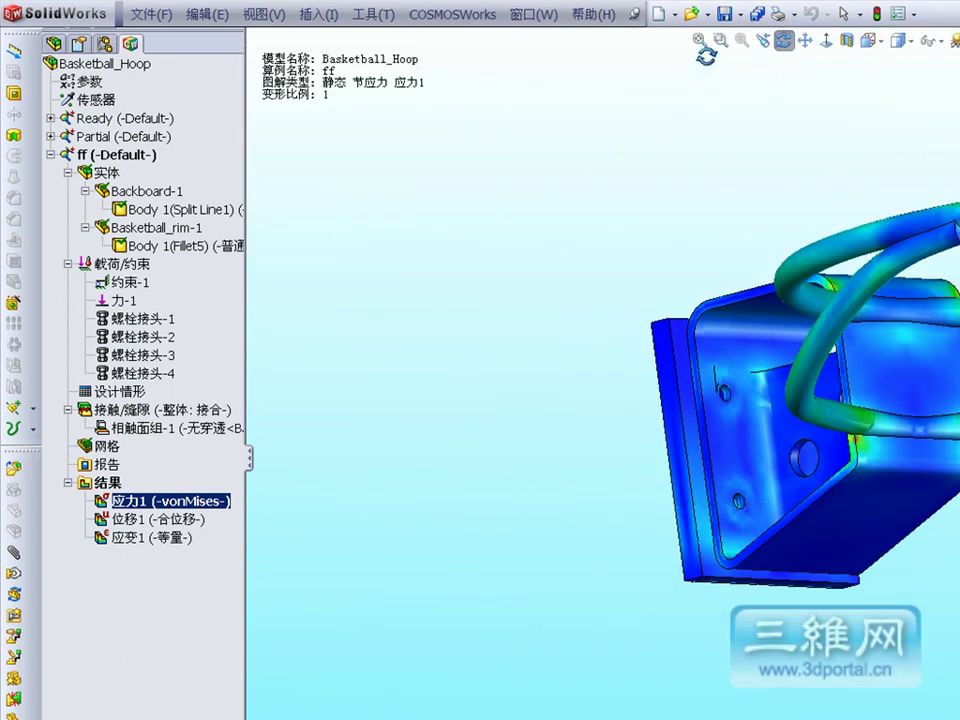
left_click(699, 42)
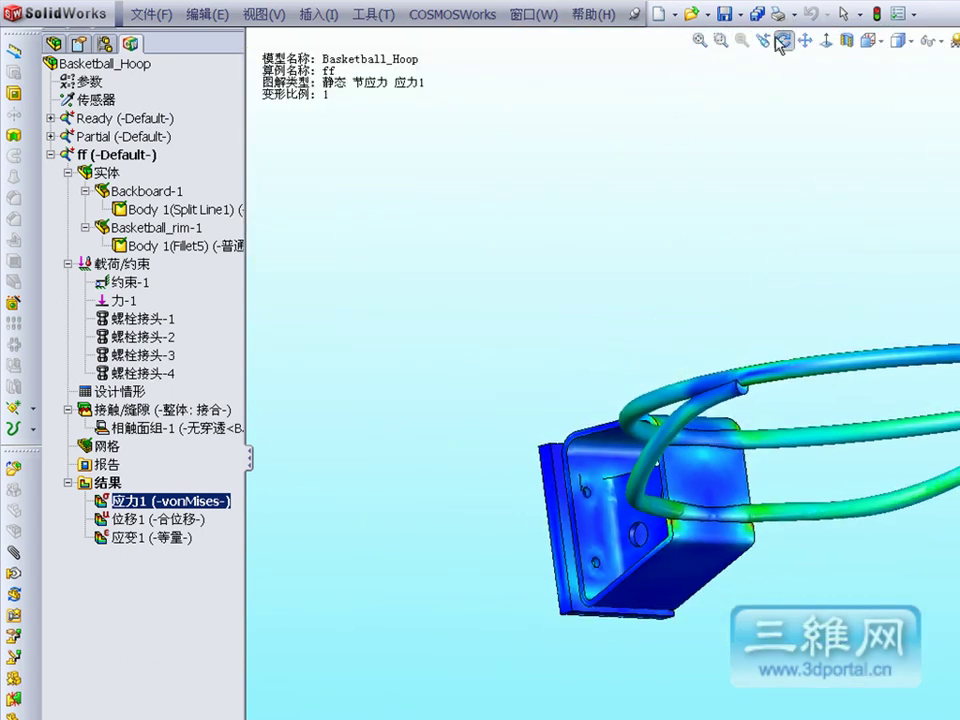
left_click_drag(786, 131, 789, 239)
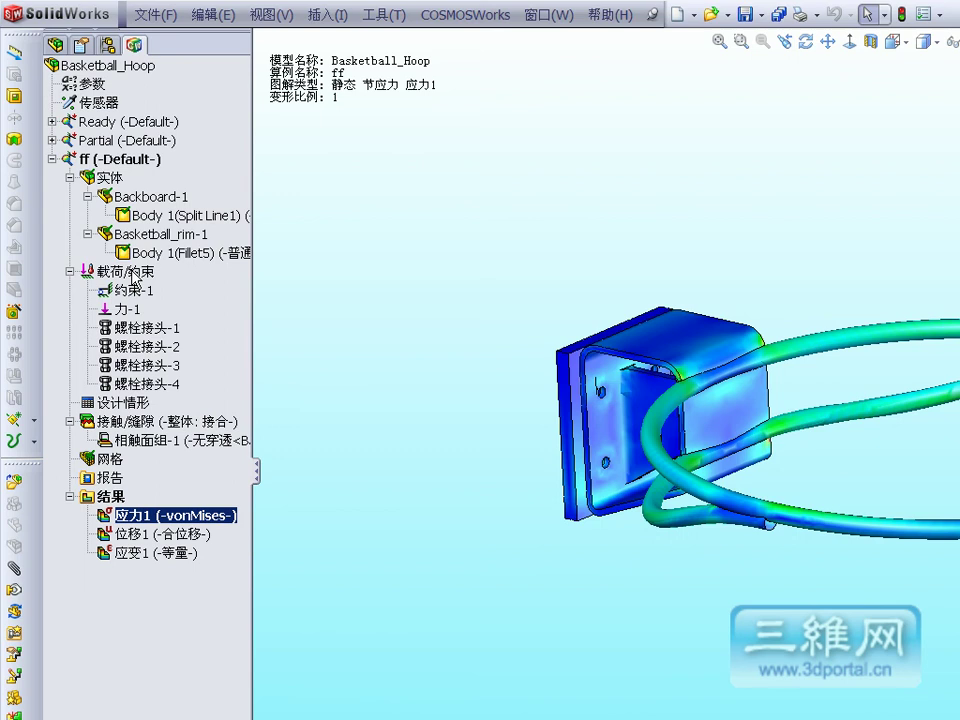
Browse the restraint types, including immovable, then close the assembly without saving.
right_click(133, 271)
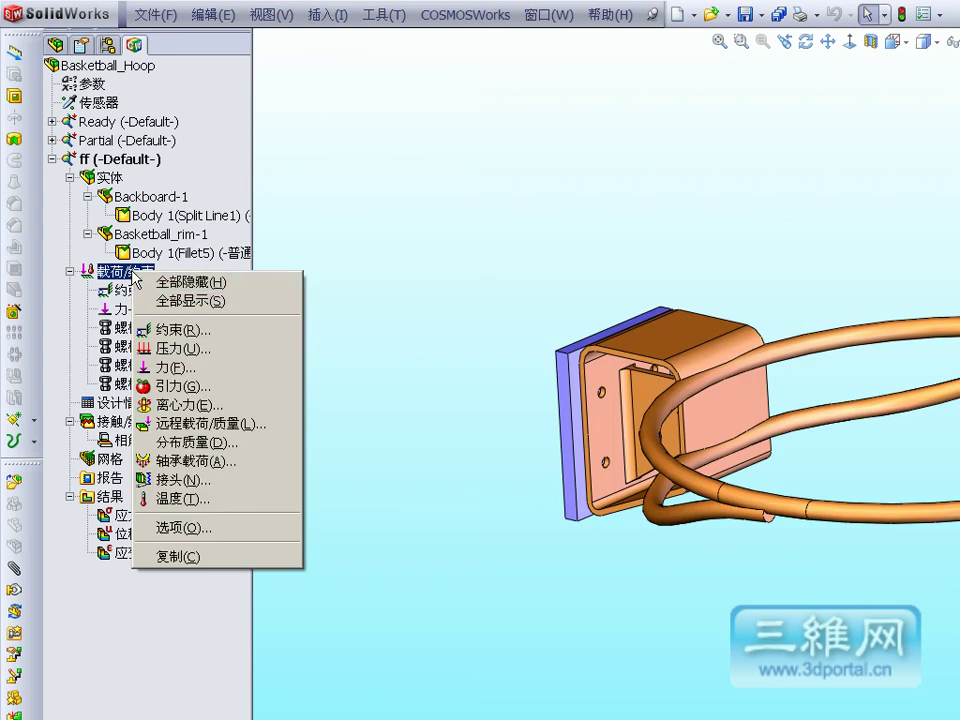
left_click(180, 336)
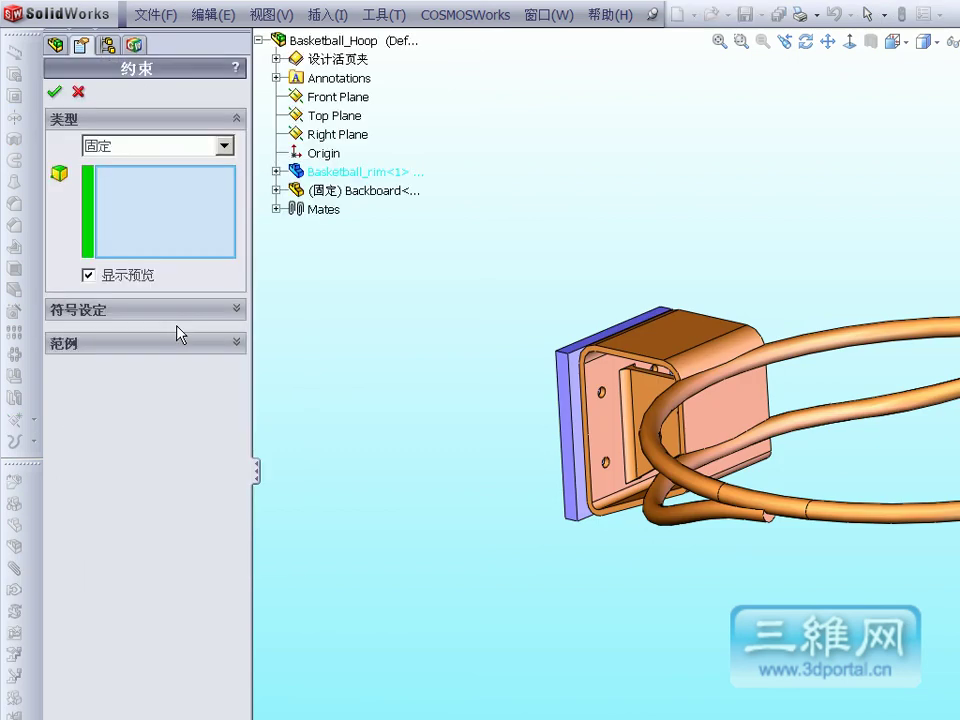
left_click(224, 150)
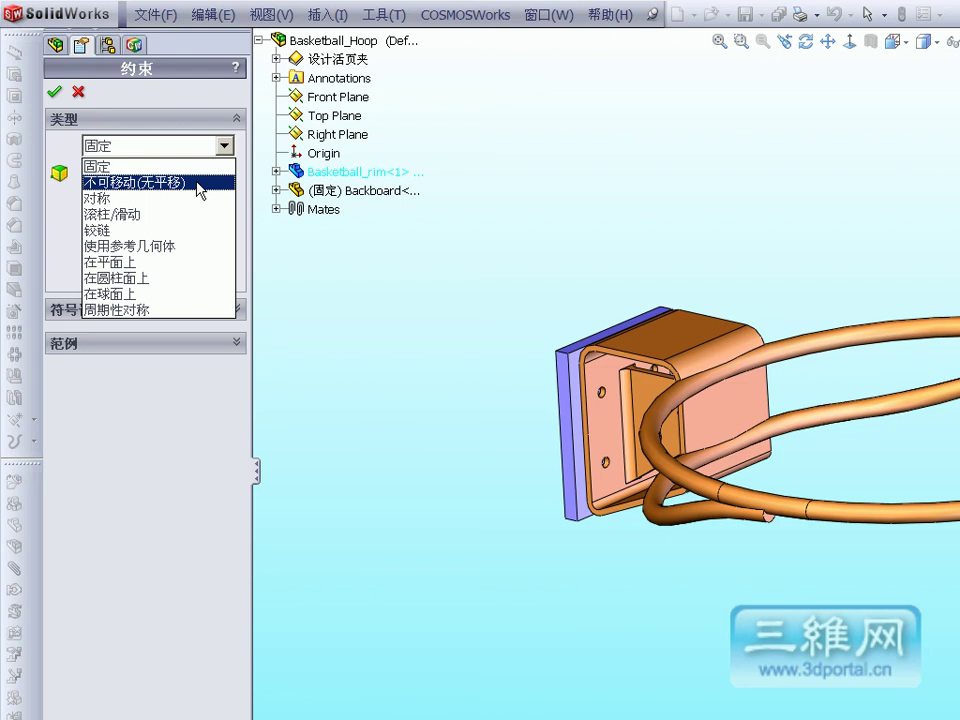
left_click(200, 190)
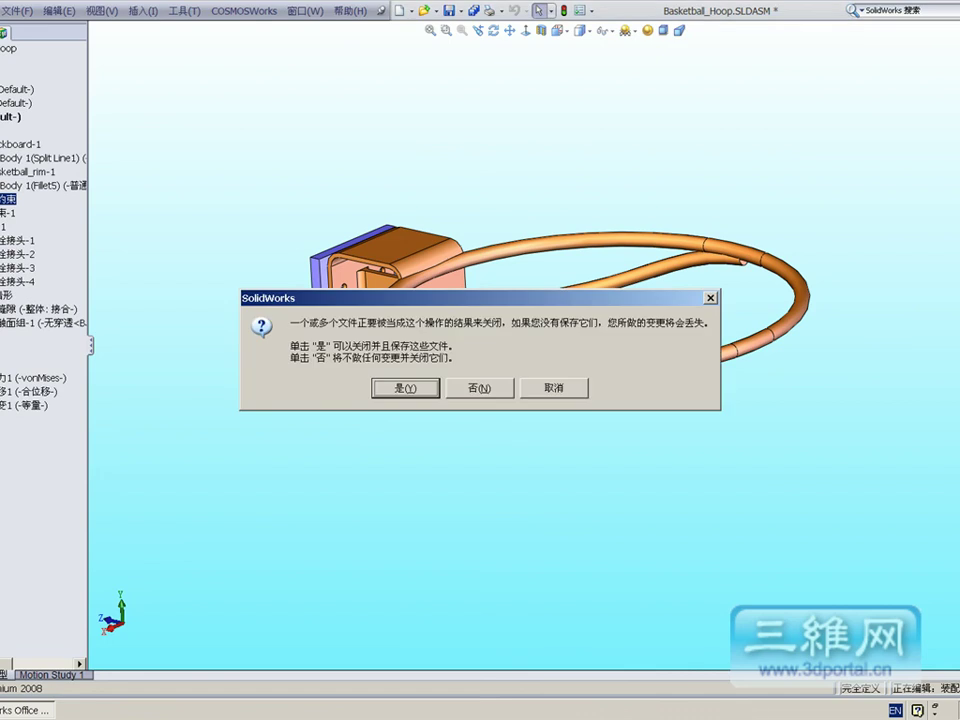
left_click(490, 391)
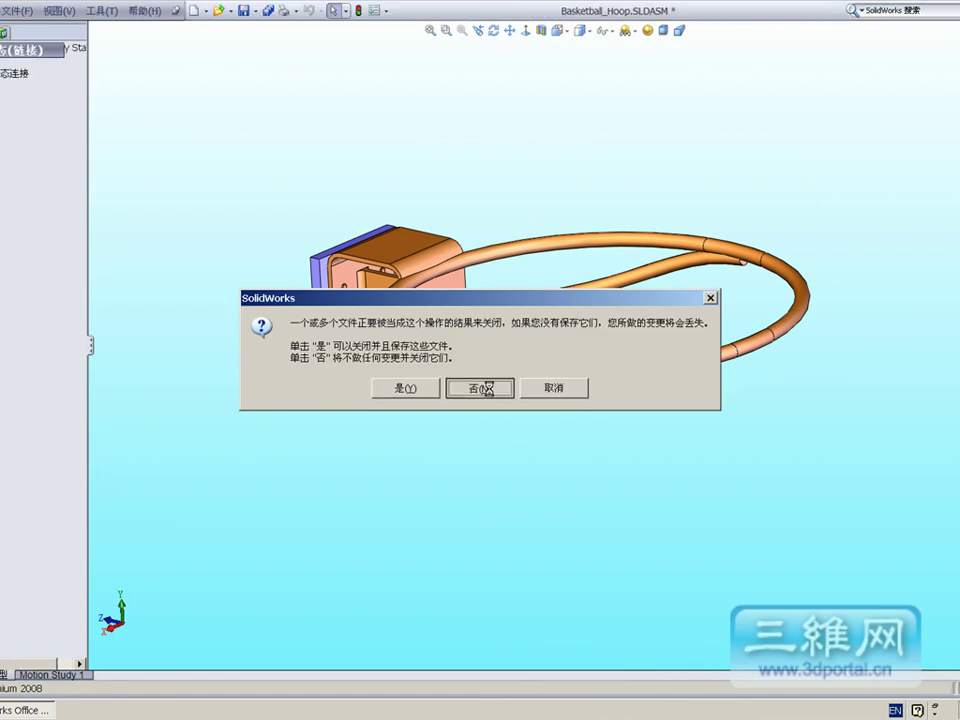
Create a new part and sketch the stepped plate outline with a slanted step on Front Plane.
left_click(194, 10)
left_click(245, 336)
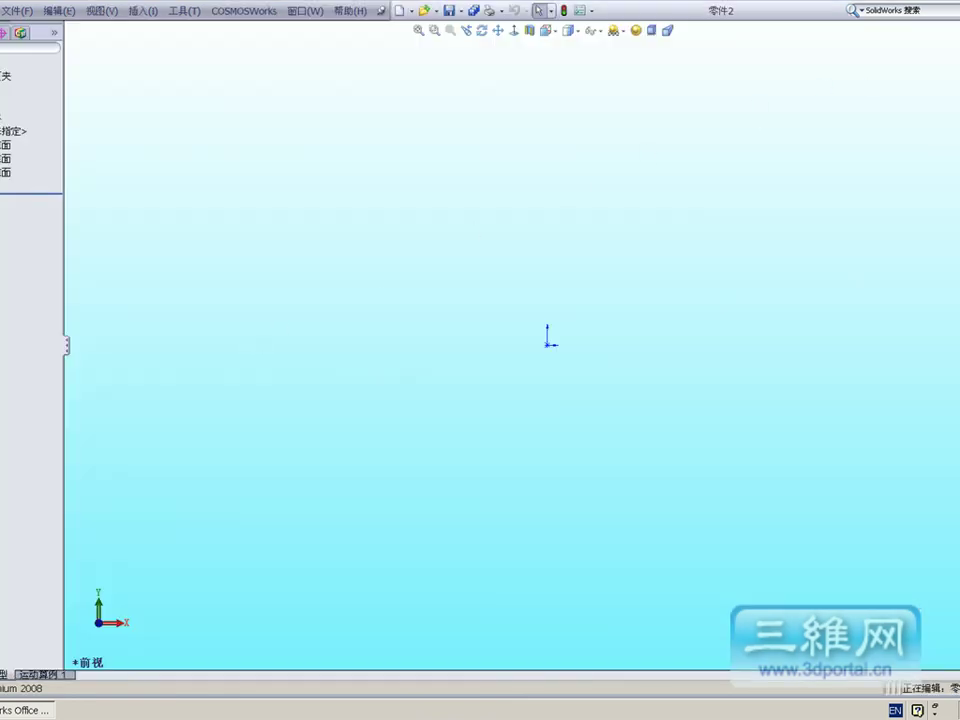
left_click(578, 10)
left_click(340, 222)
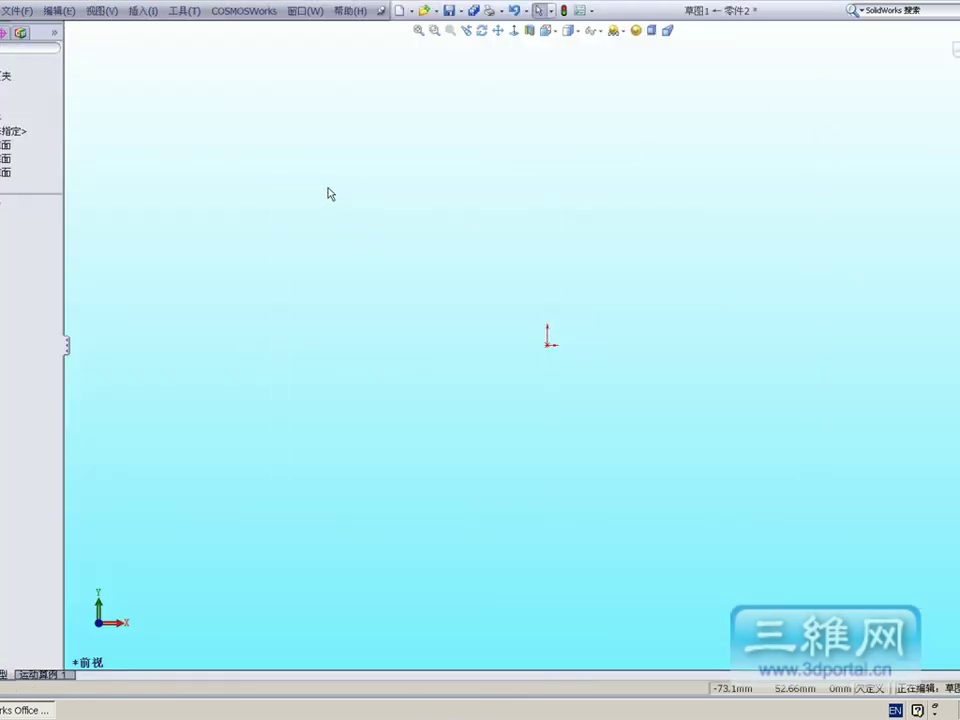
key("l")
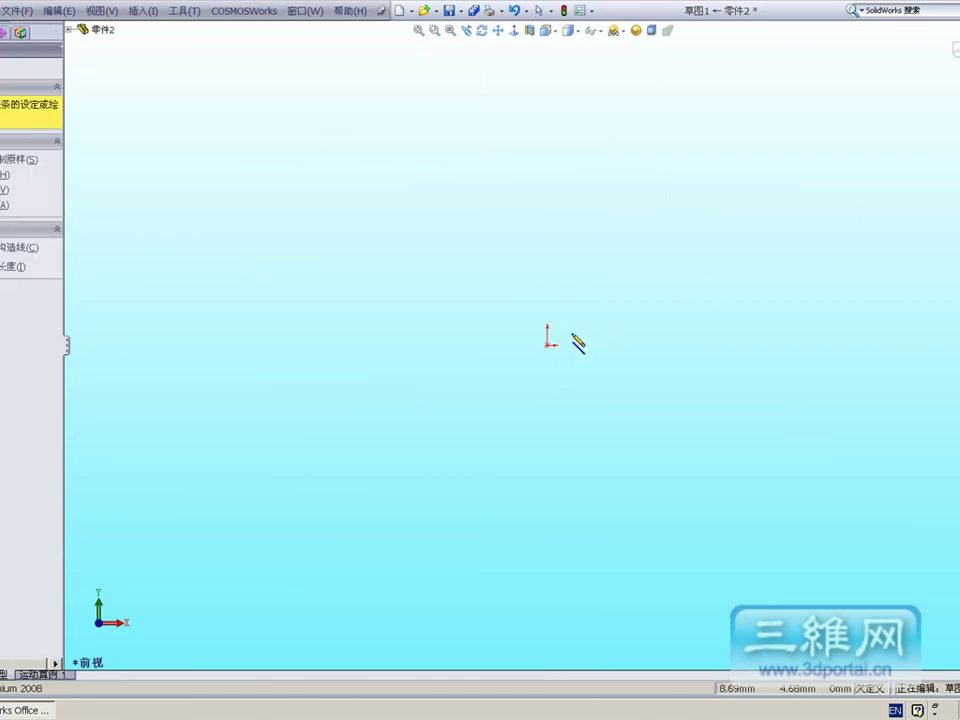
left_click(548, 345)
left_click(918, 345)
left_click(918, 260)
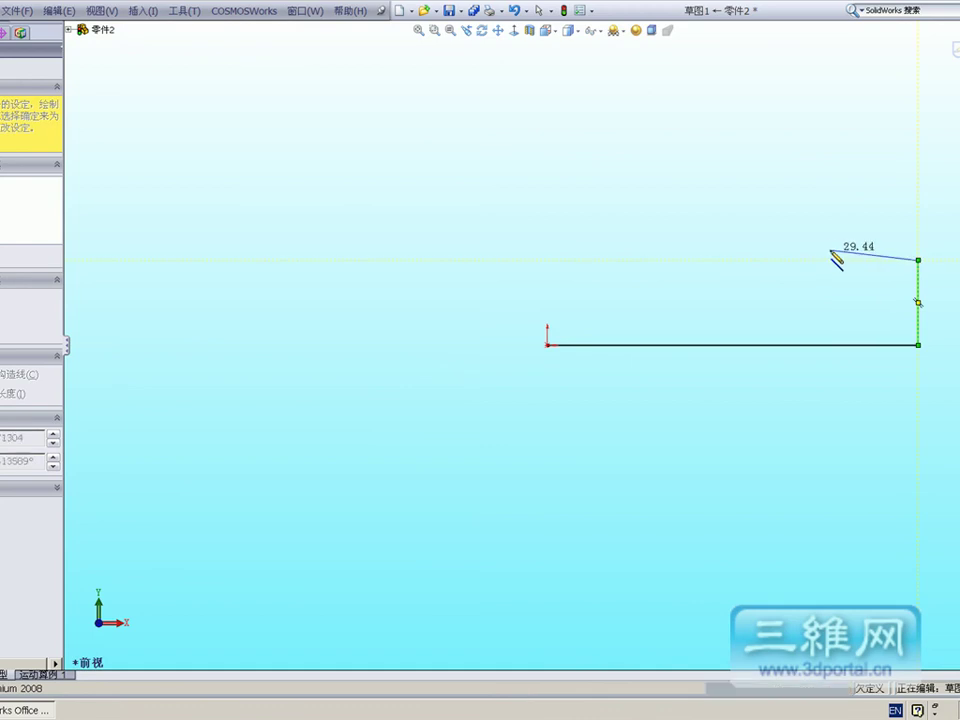
left_click(796, 260)
left_click(726, 224)
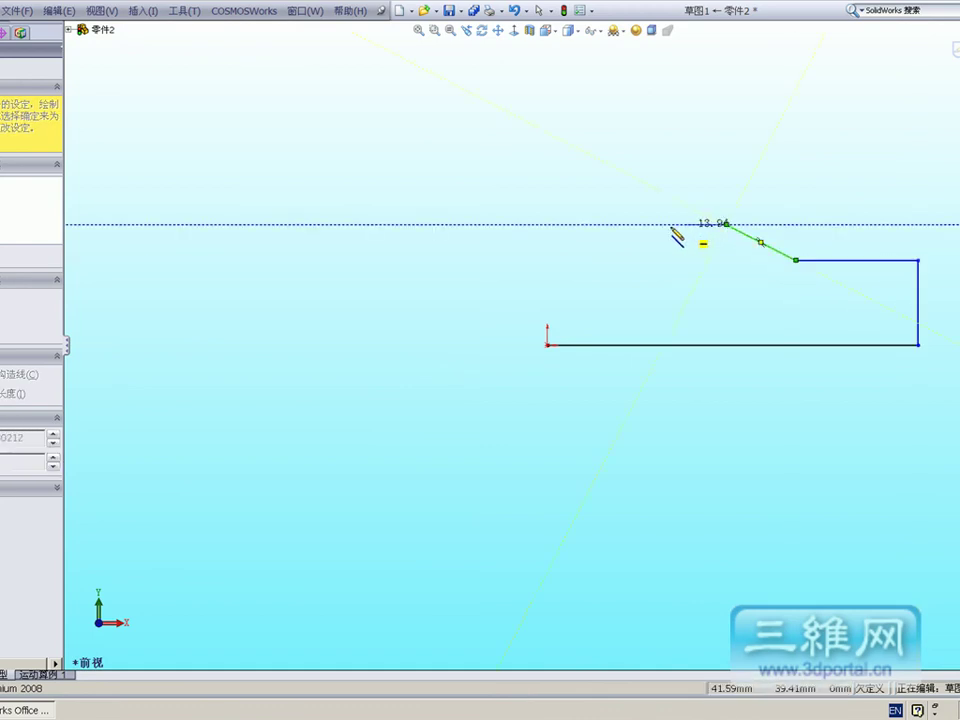
left_click(548, 224)
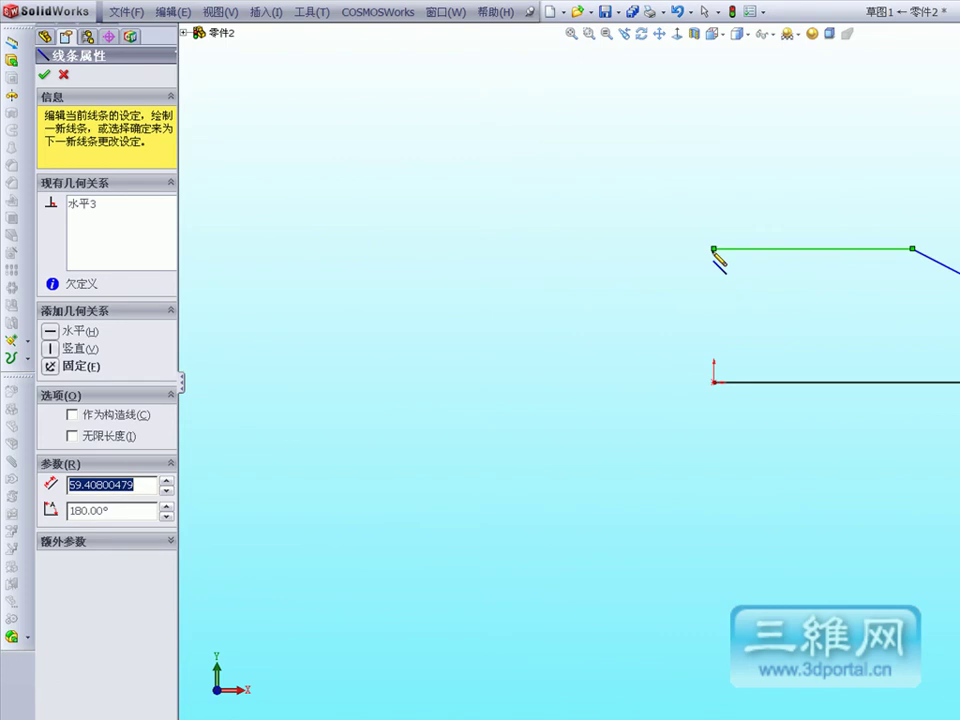
left_click(714, 382)
key("Escape")
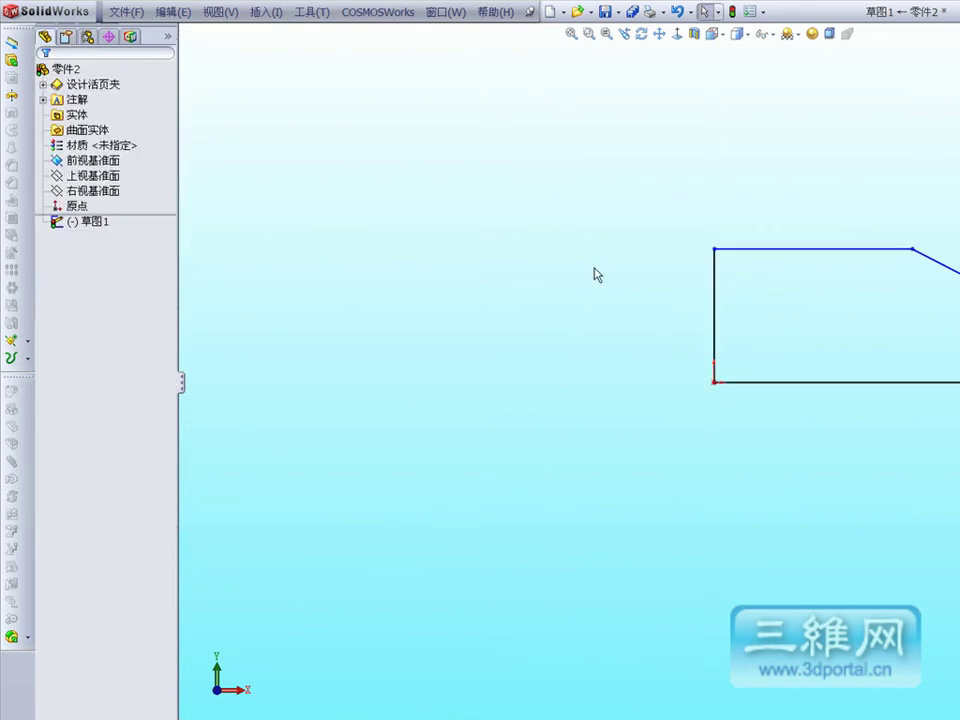
Extrude the plate profile 10 mm into a solid (拉伸1).
left_click(12, 61)
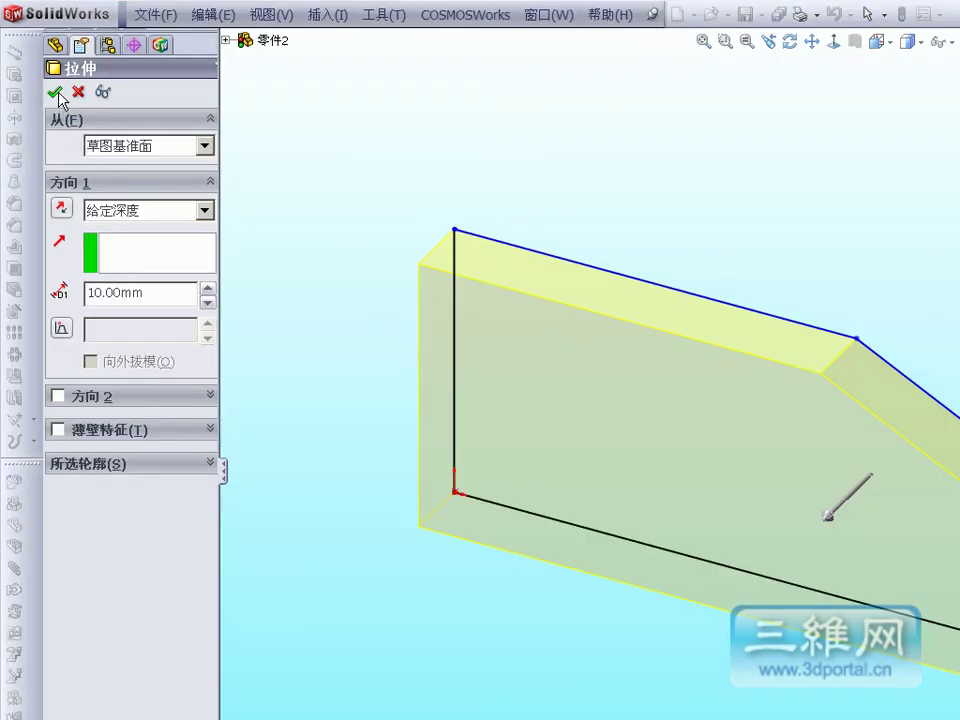
left_click(55, 91)
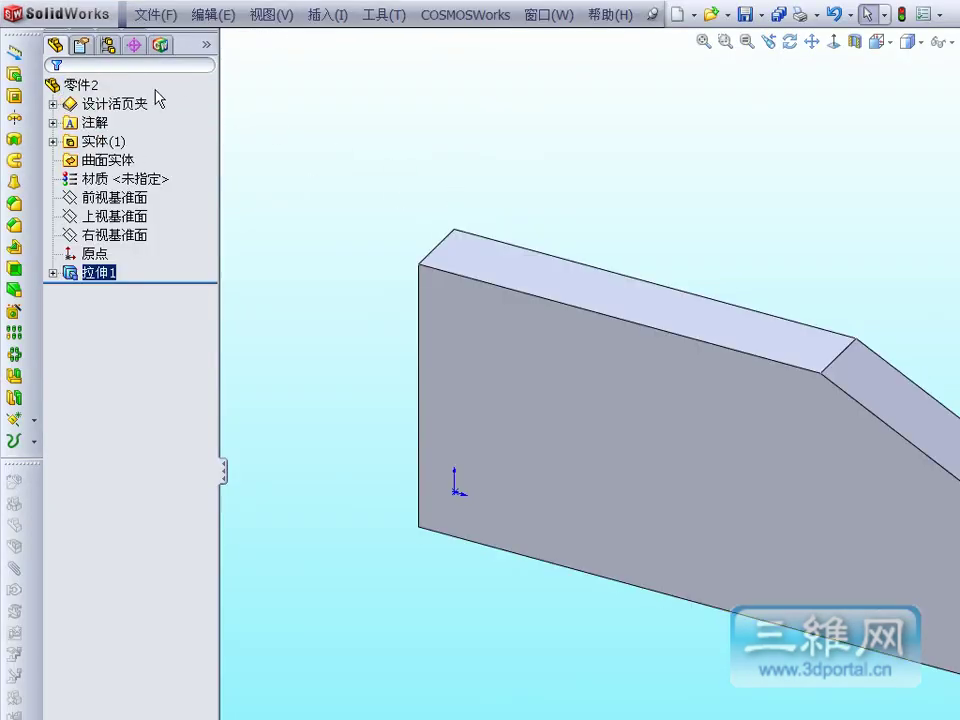
left_click(160, 45)
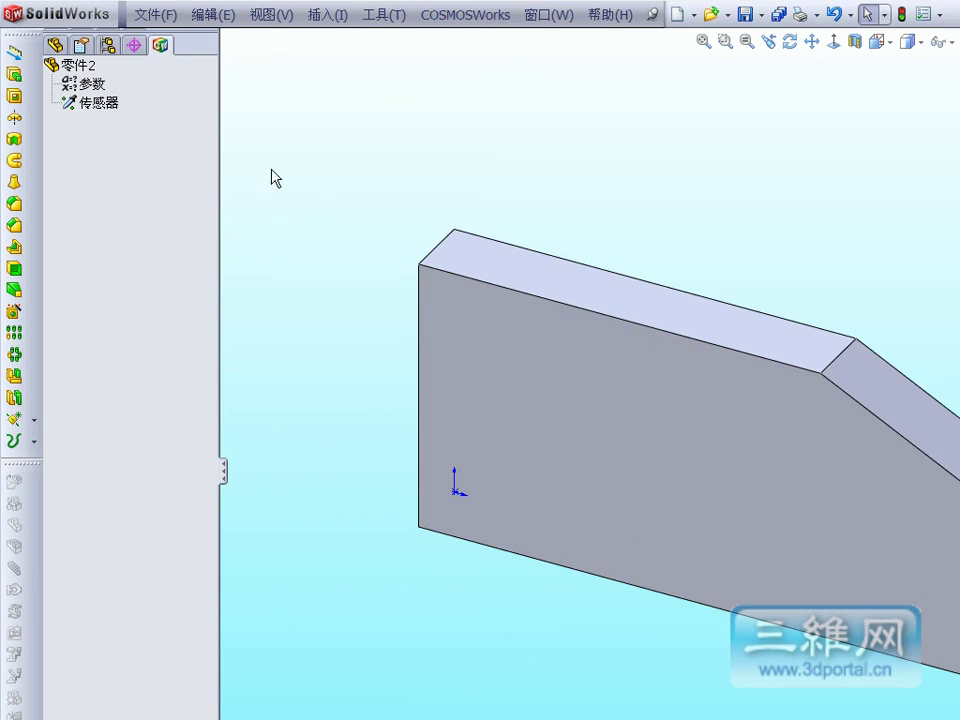
Create a new static study, 算例 1, for part 零件2.
left_click(89, 66)
right_click(89, 66)
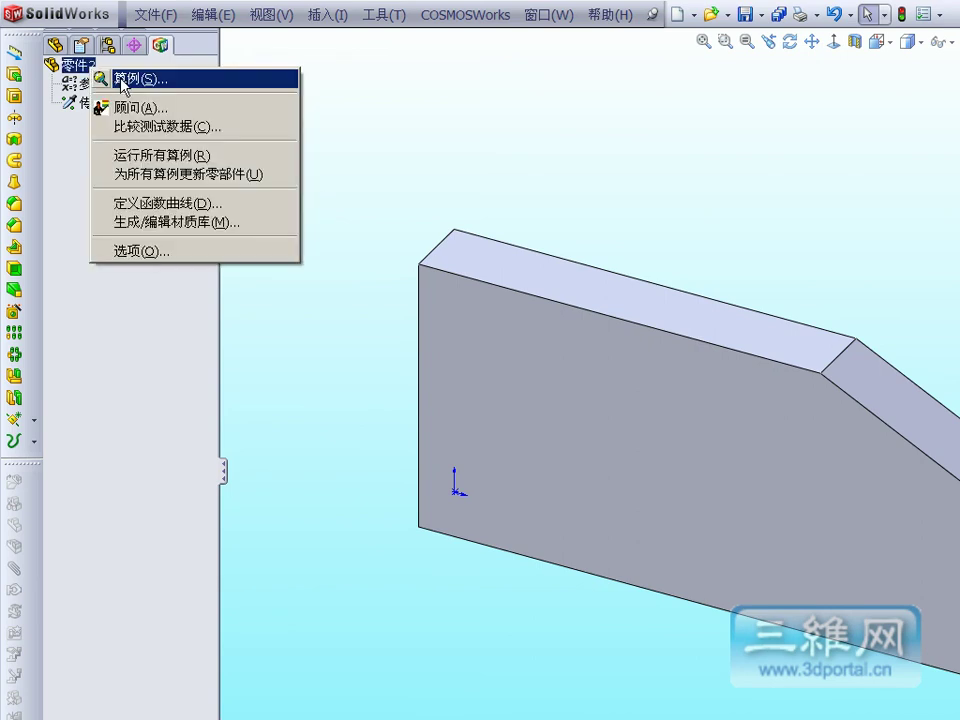
left_click(93, 73)
left_click(54, 90)
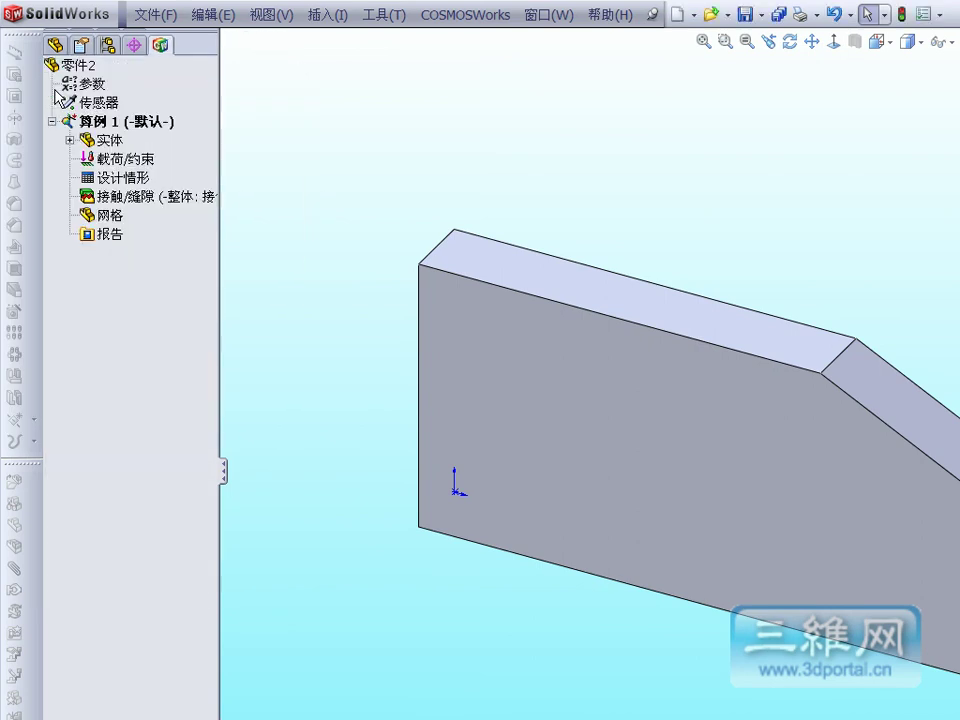
Assign plain carbon steel (普通碳钢) as the material for all bodies.
right_click(101, 145)
left_click(125, 150)
left_click(201, 262)
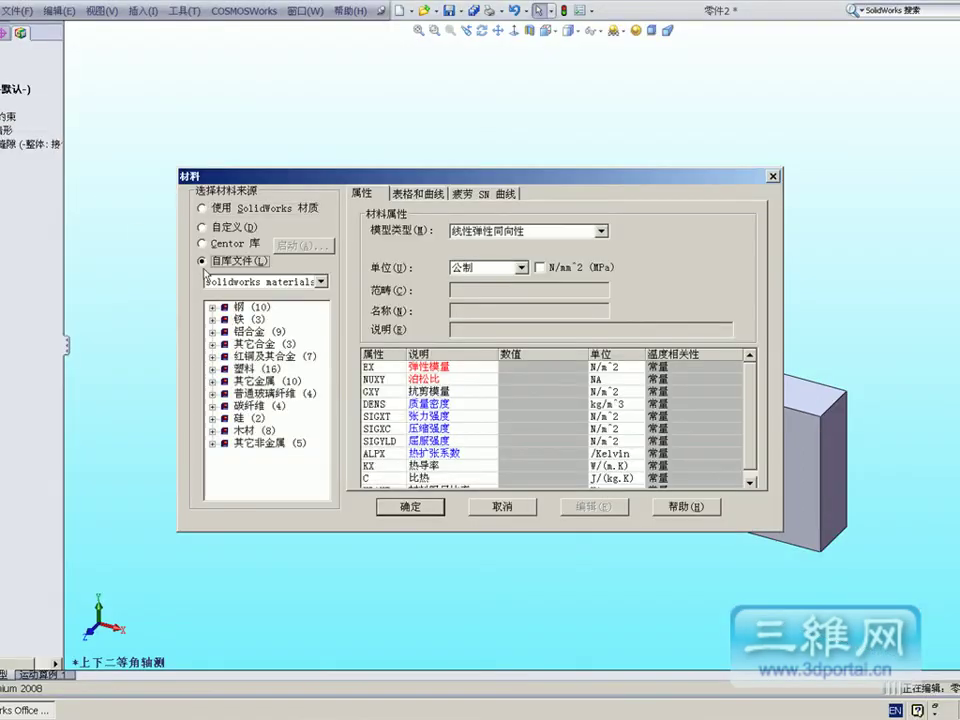
left_click(265, 356)
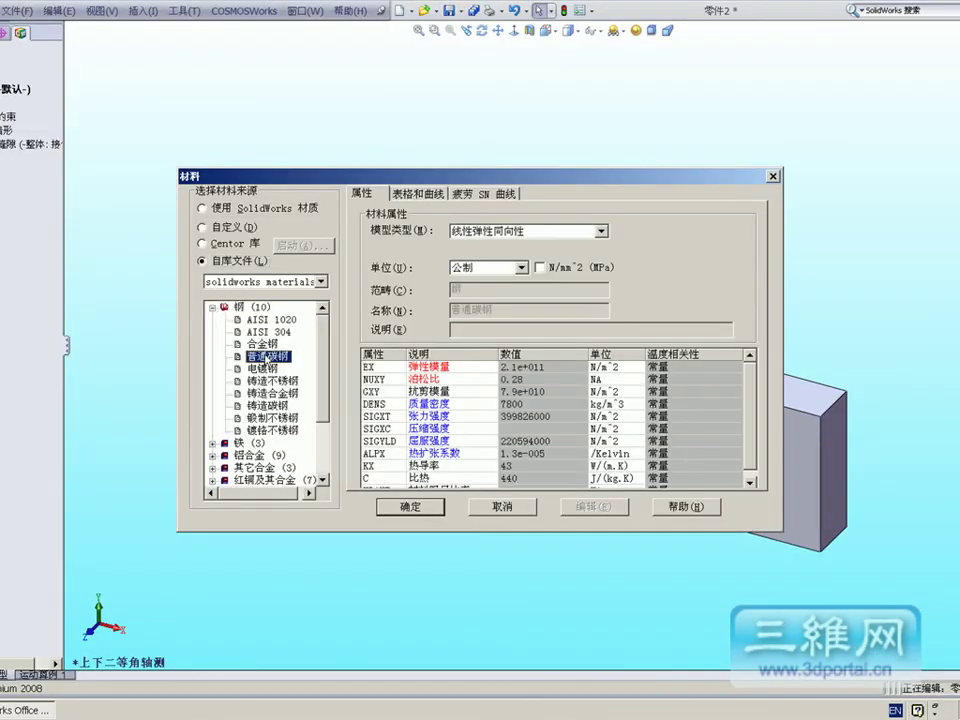
left_click(428, 508)
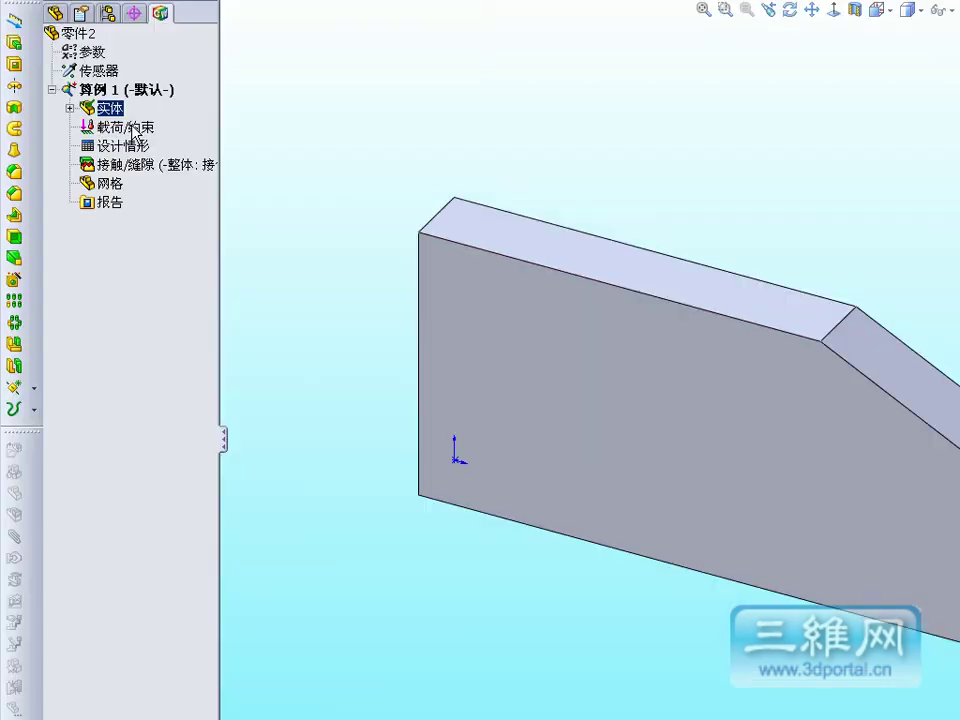
Apply a 1000 N force normal to the plate's lower step face.
right_click(133, 127)
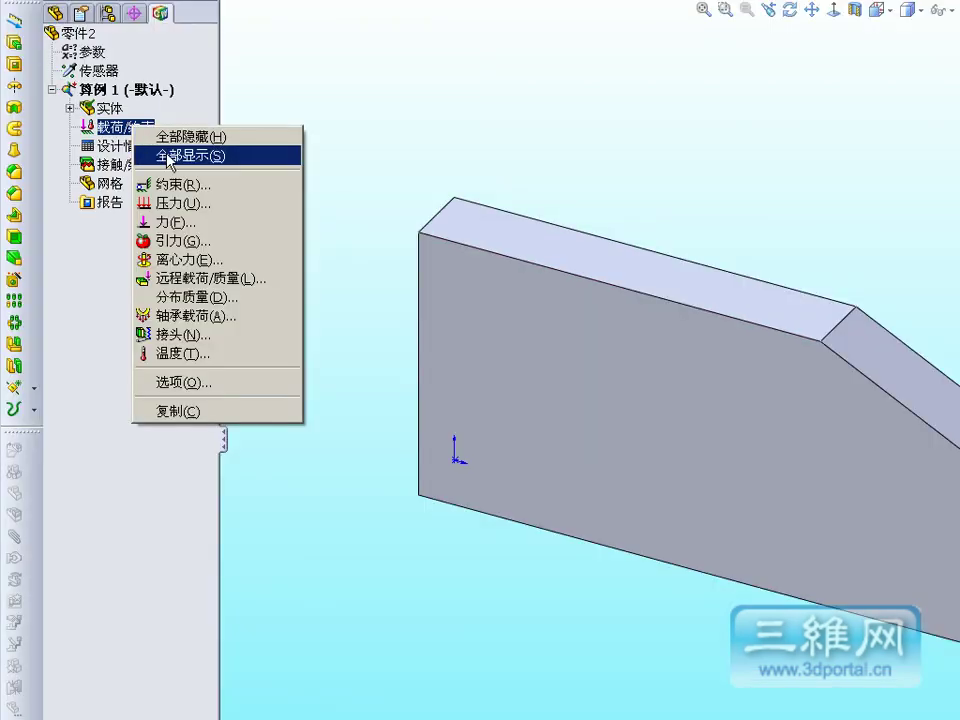
left_click(176, 224)
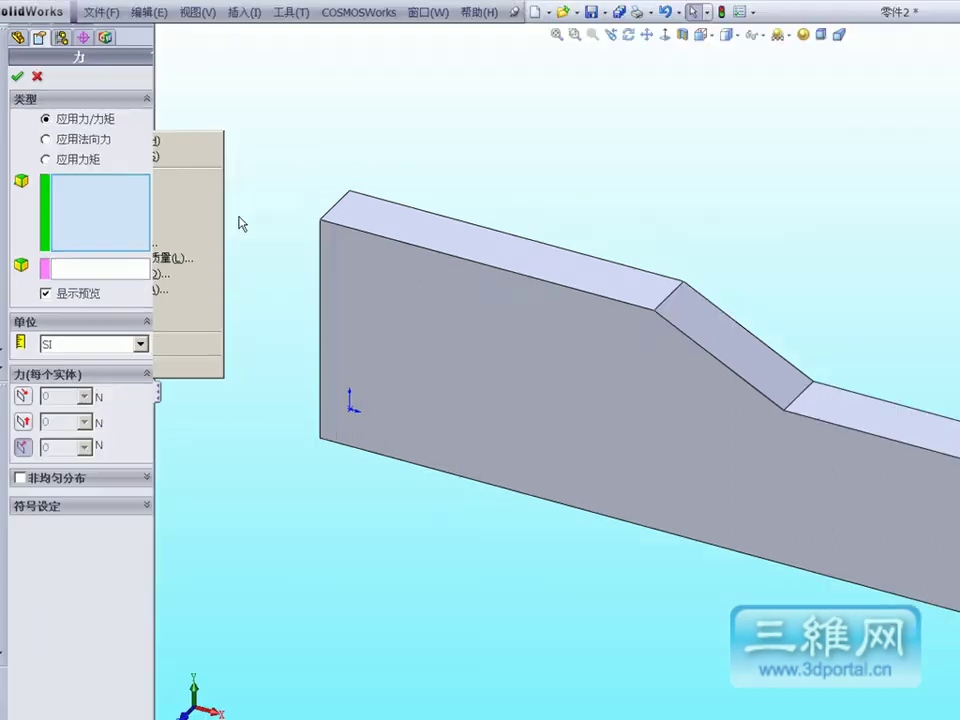
left_click(910, 430)
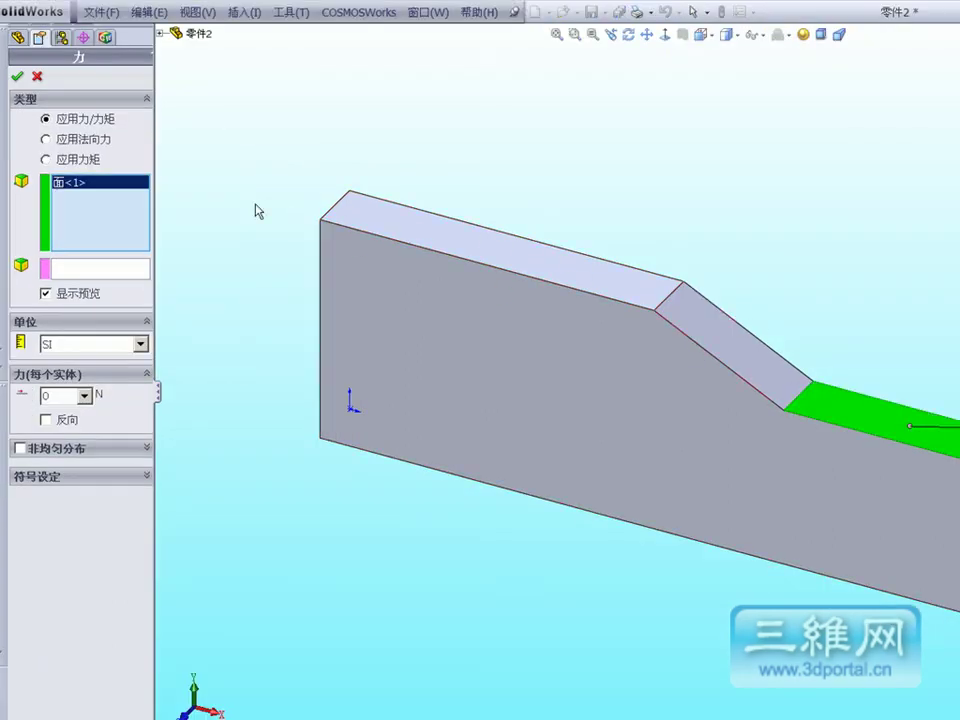
left_click(82, 140)
double_click(59, 368)
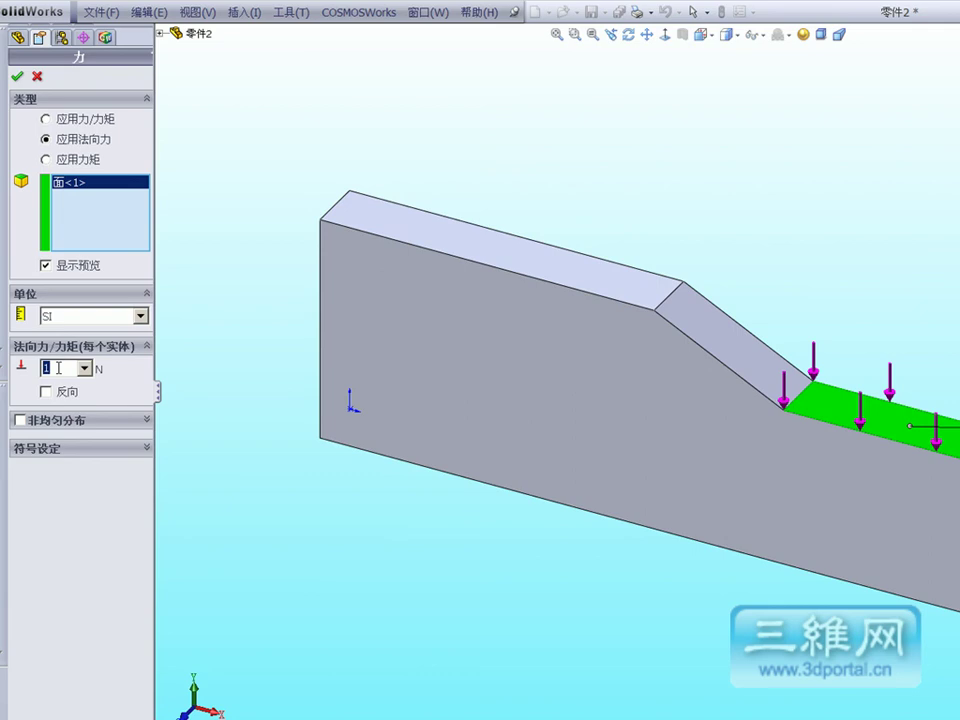
type("1000")
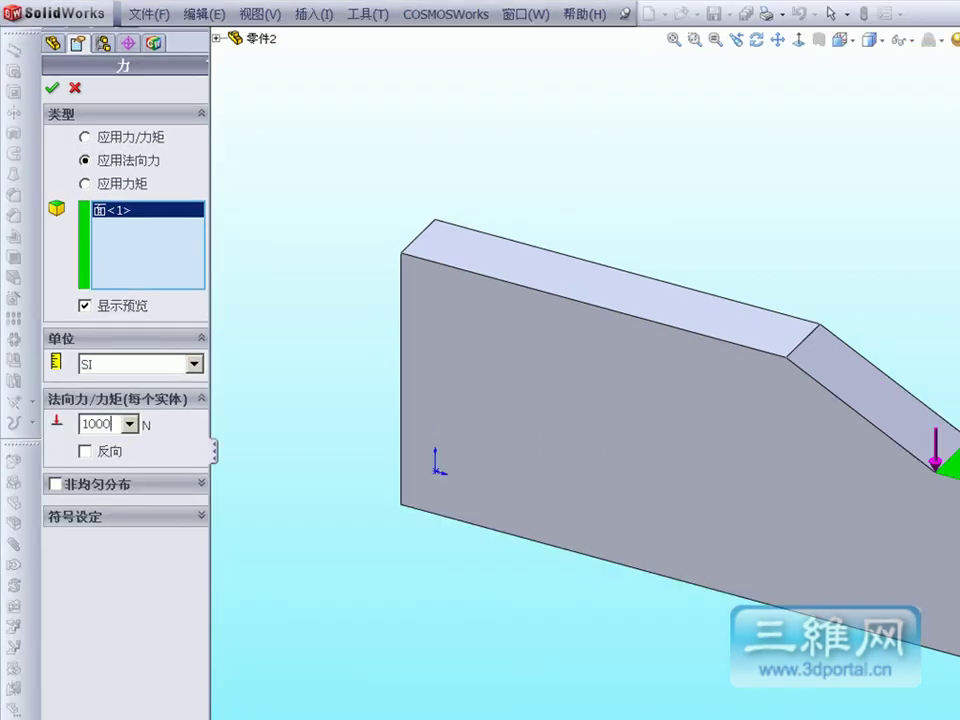
left_click(52, 87)
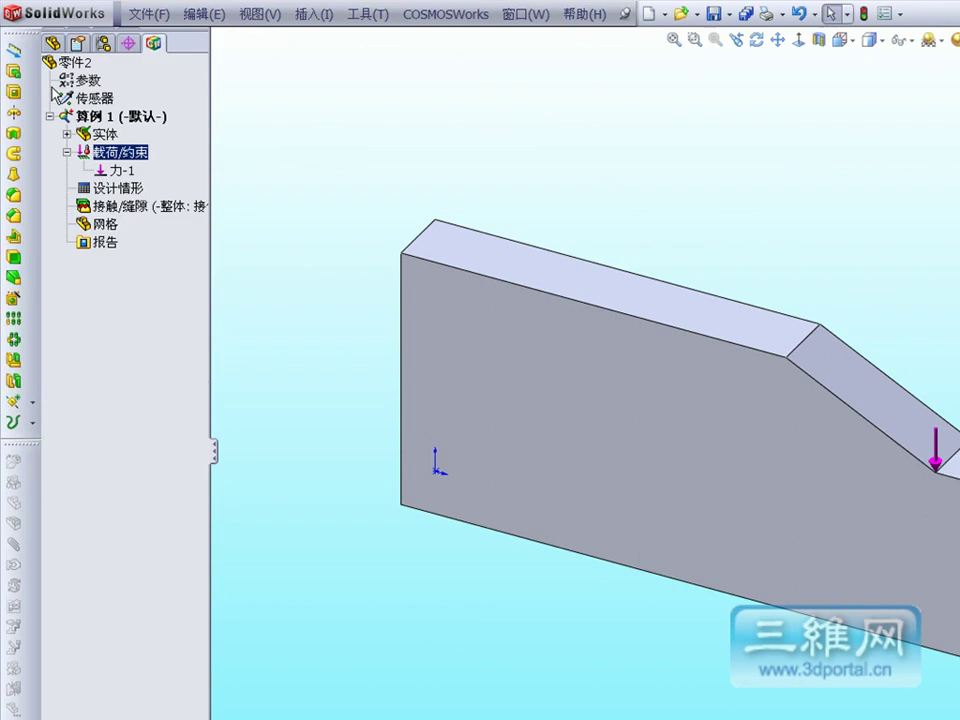
left_click(757, 40)
mouse_move(700, 242)
left_mouse_down()
mouse_move(836, 250)
mouse_move(795, 204)
left_mouse_up()
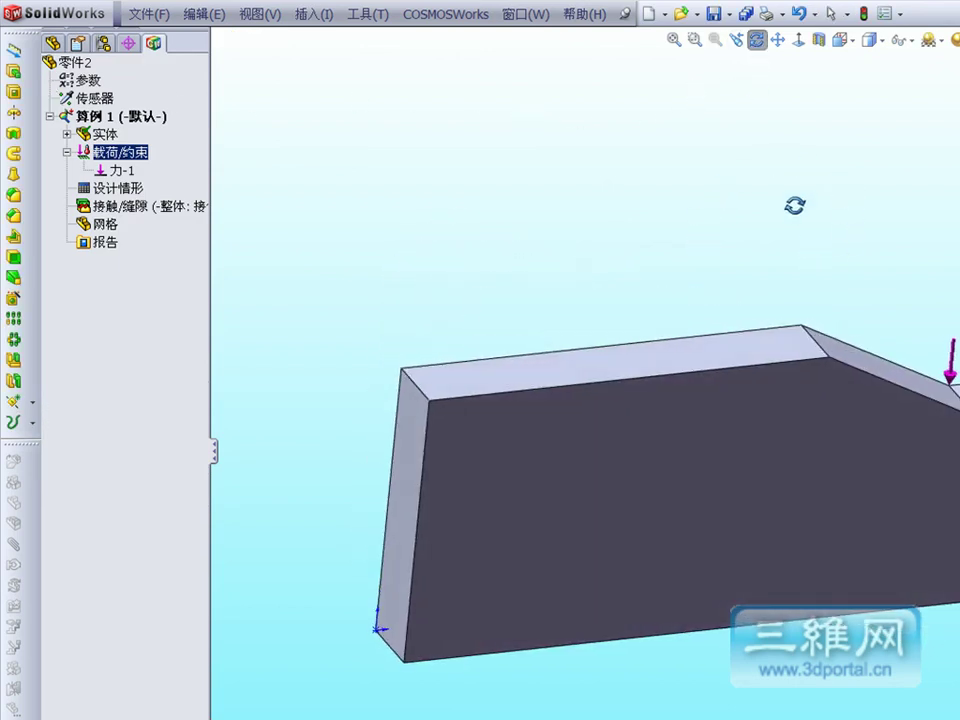
Fix the plate's left end face with a fixed restraint (约束-1).
left_click(757, 40)
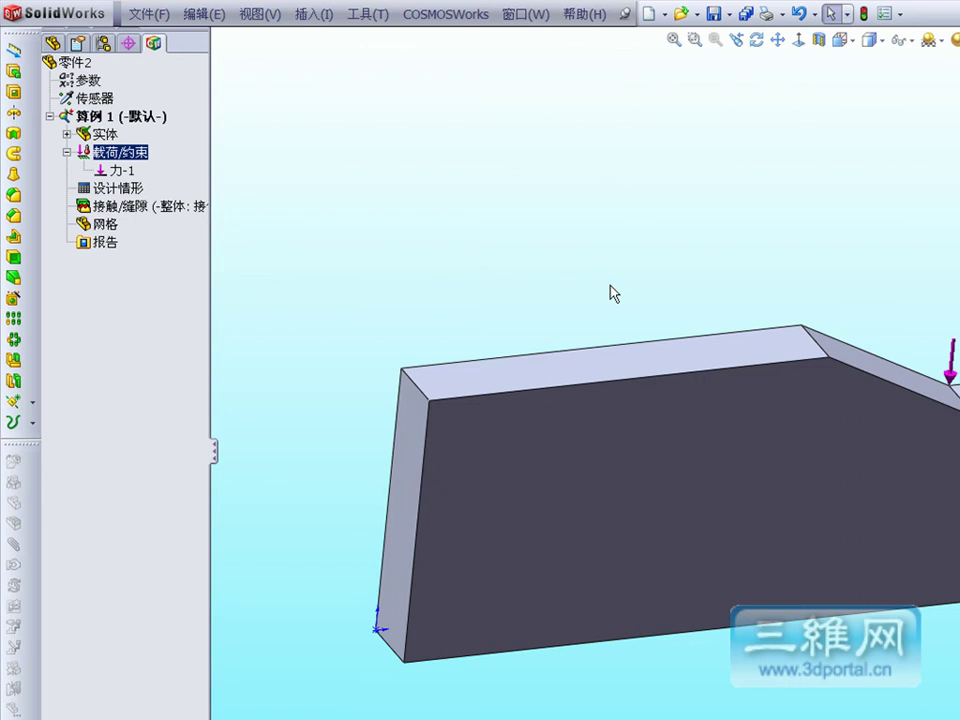
left_click(420, 432)
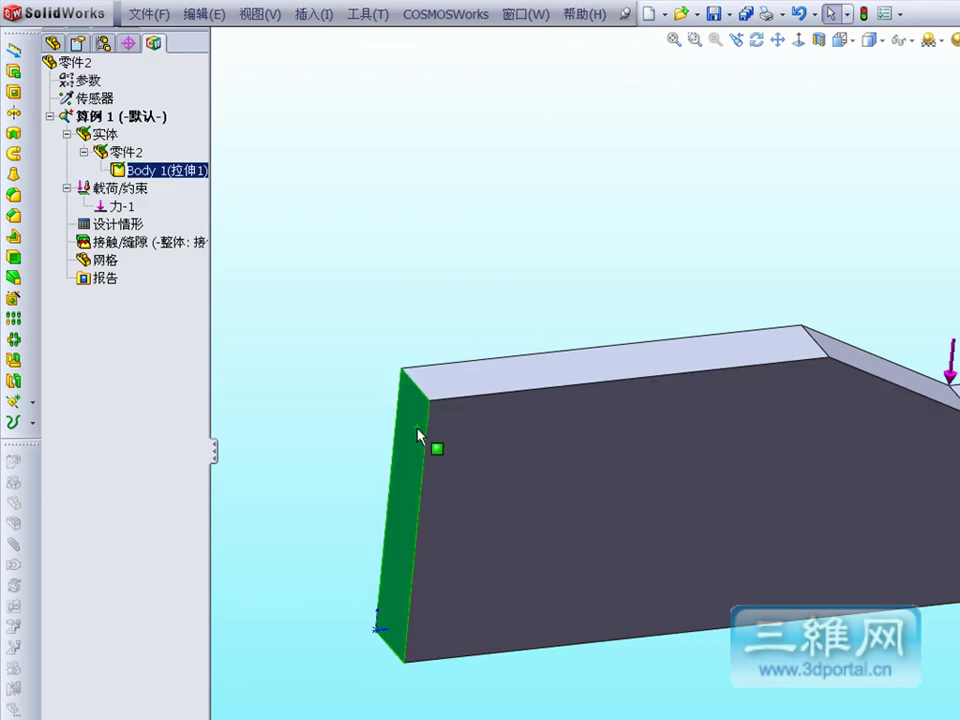
right_click(118, 188)
left_click(176, 258)
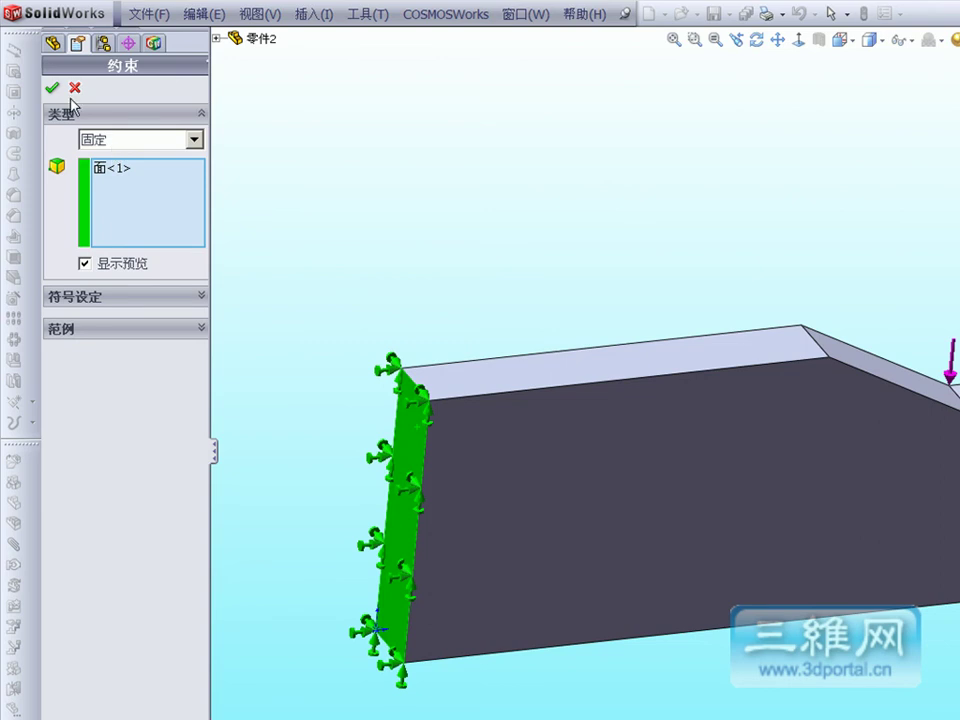
left_click(53, 87)
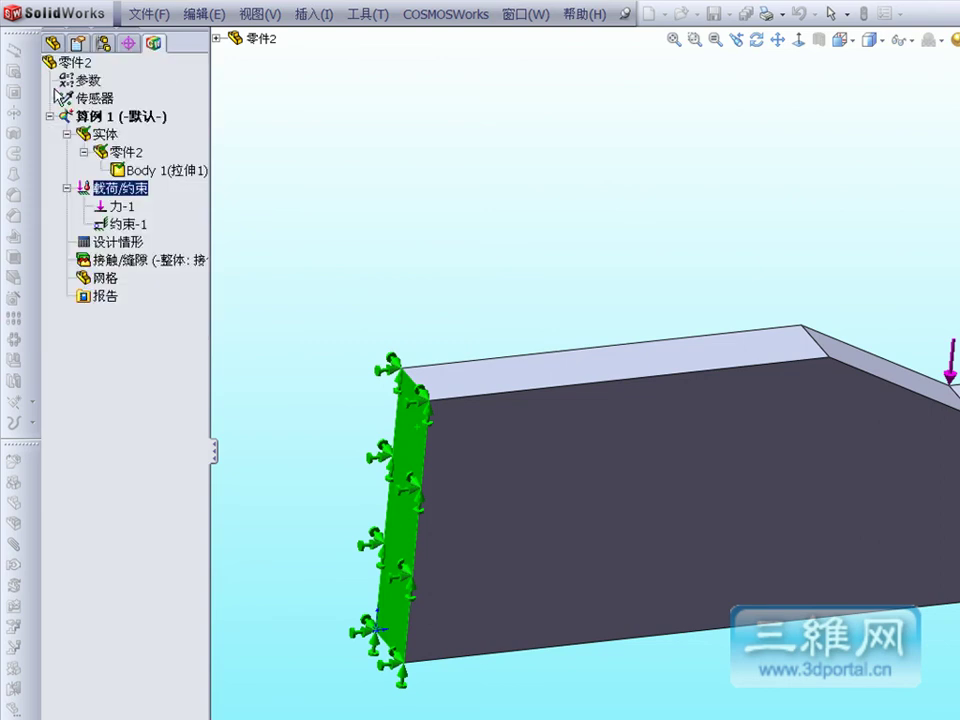
Set the mesh to 3 mm elements, 0.15 mm tolerance, running analysis after meshing.
right_click(100, 272)
left_click(135, 283)
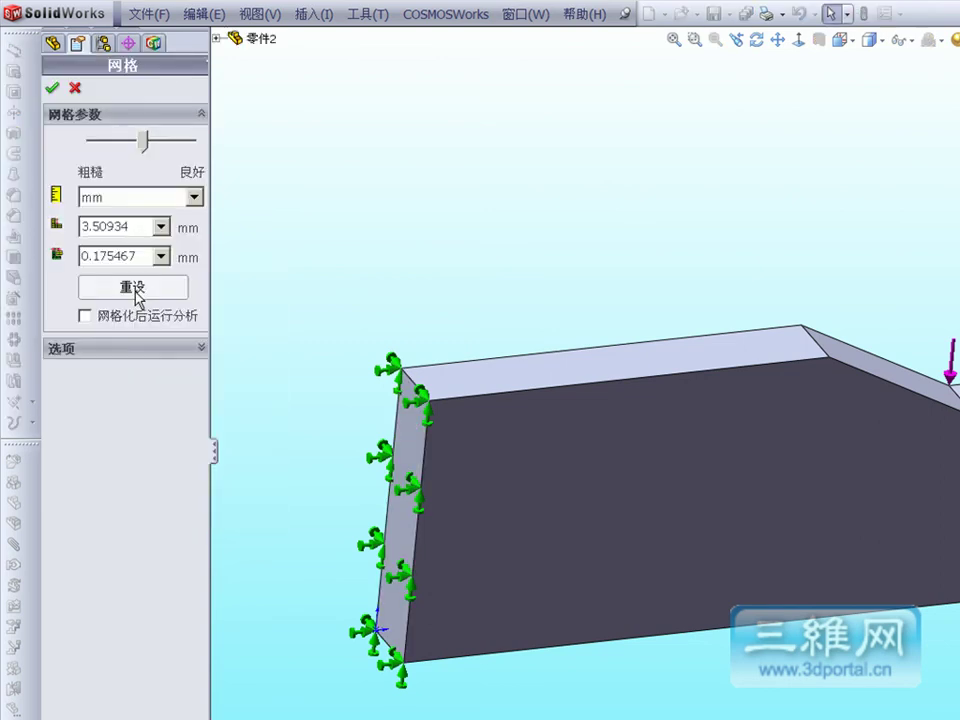
double_click(133, 226)
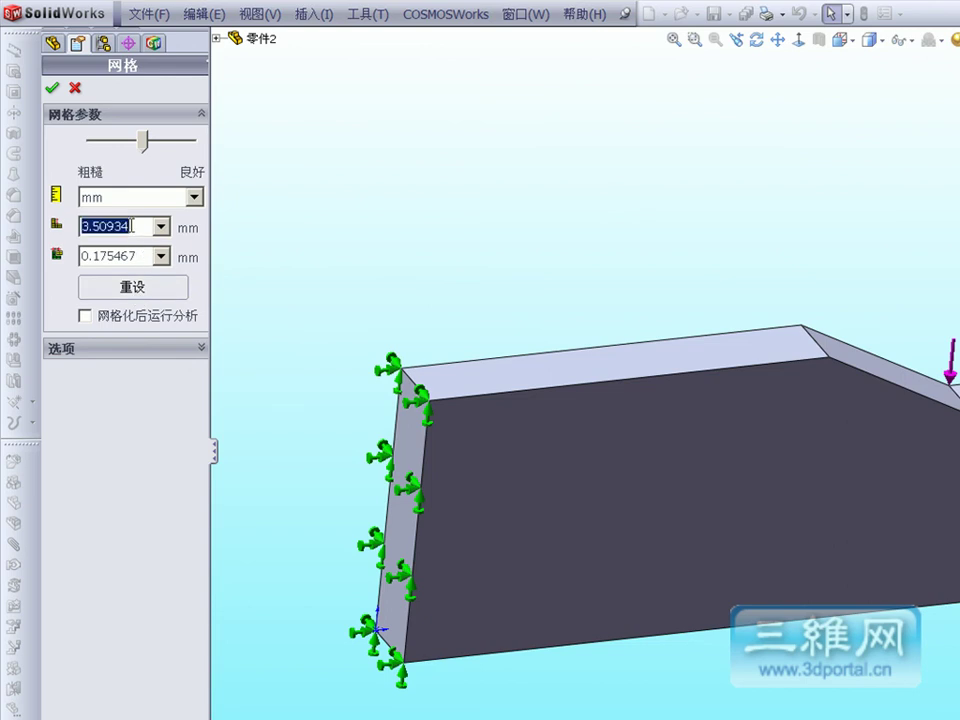
type("4")
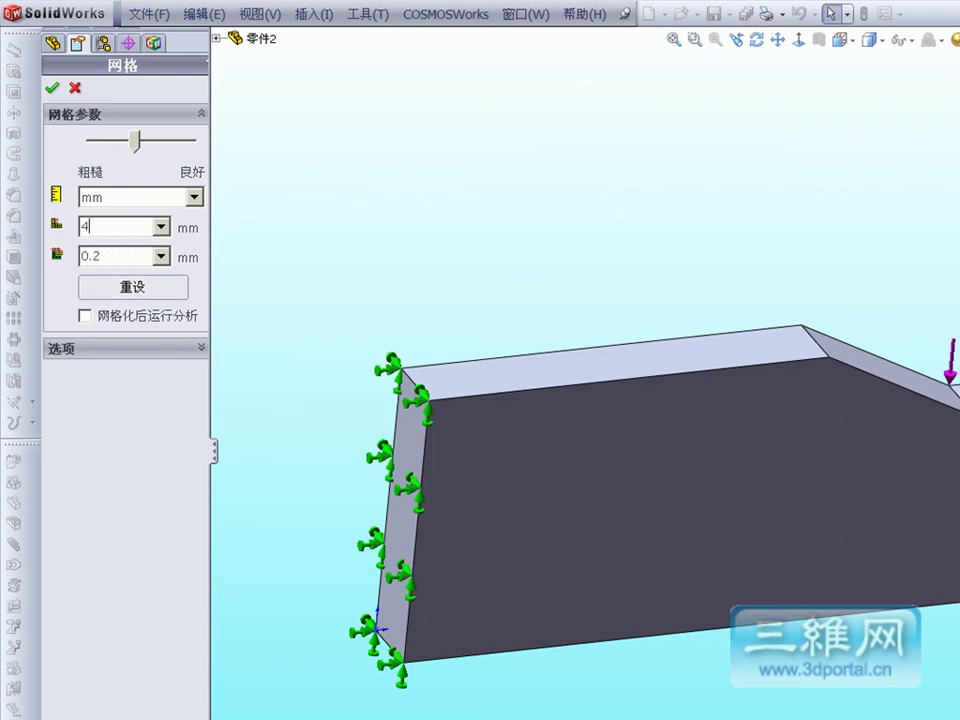
key("BackSpace")
type("3")
left_click(100, 321)
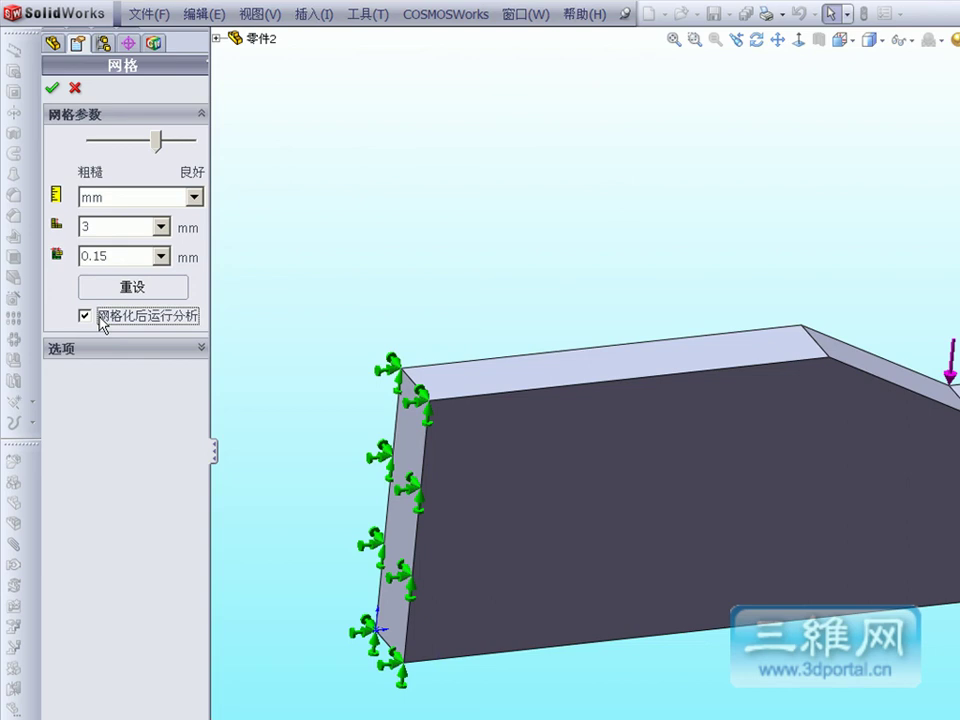
Mesh and solve 算例 1, then view the von Mises stress and displacement plots.
left_click(53, 89)
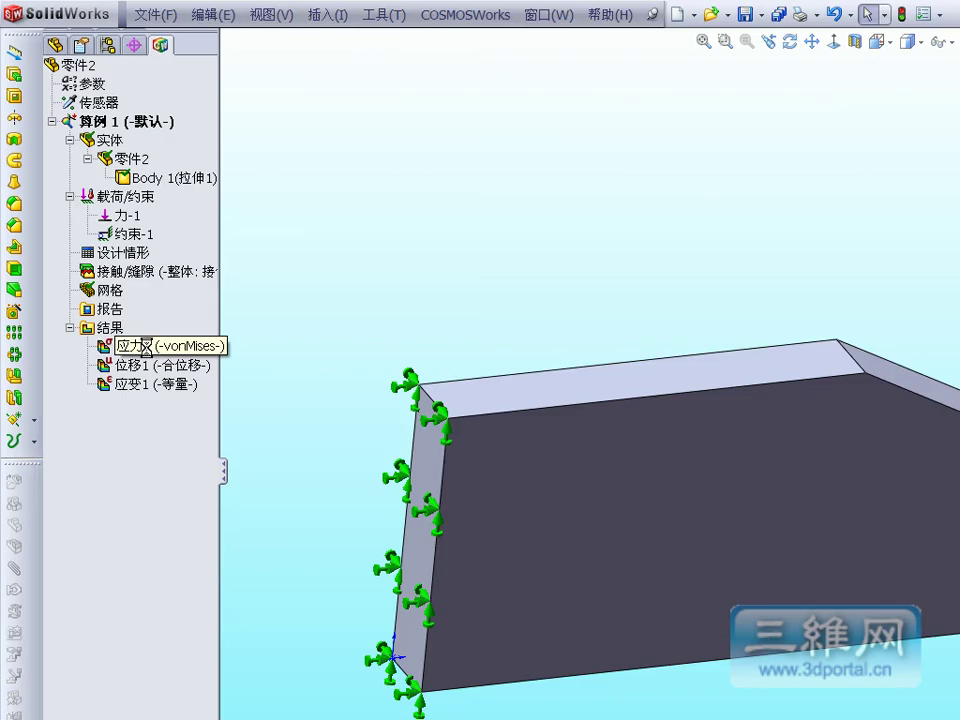
double_click(146, 347)
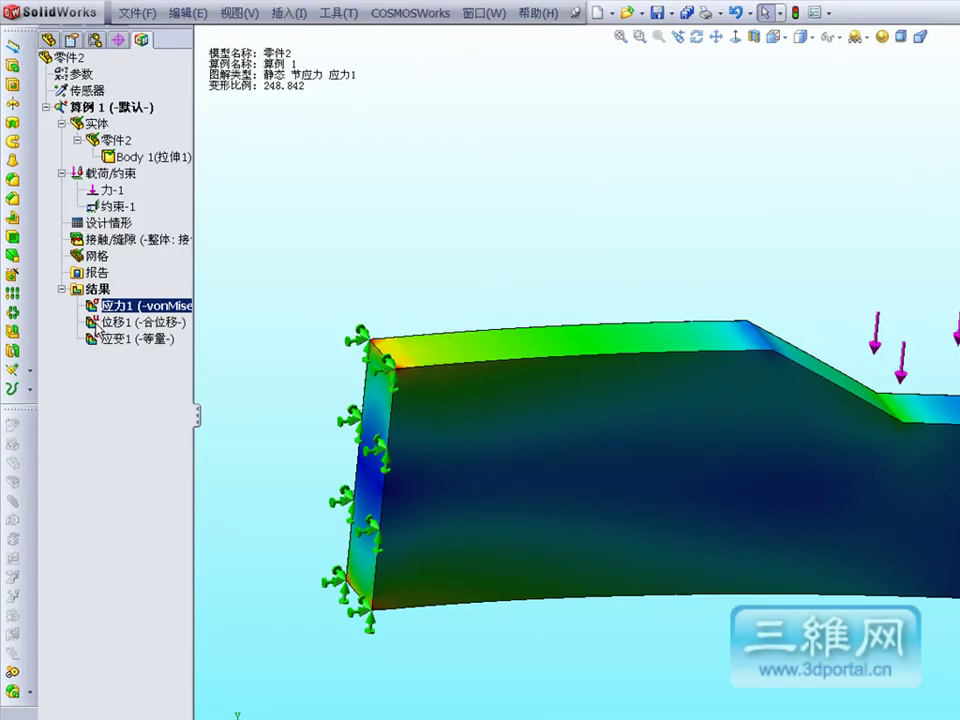
double_click(97, 324)
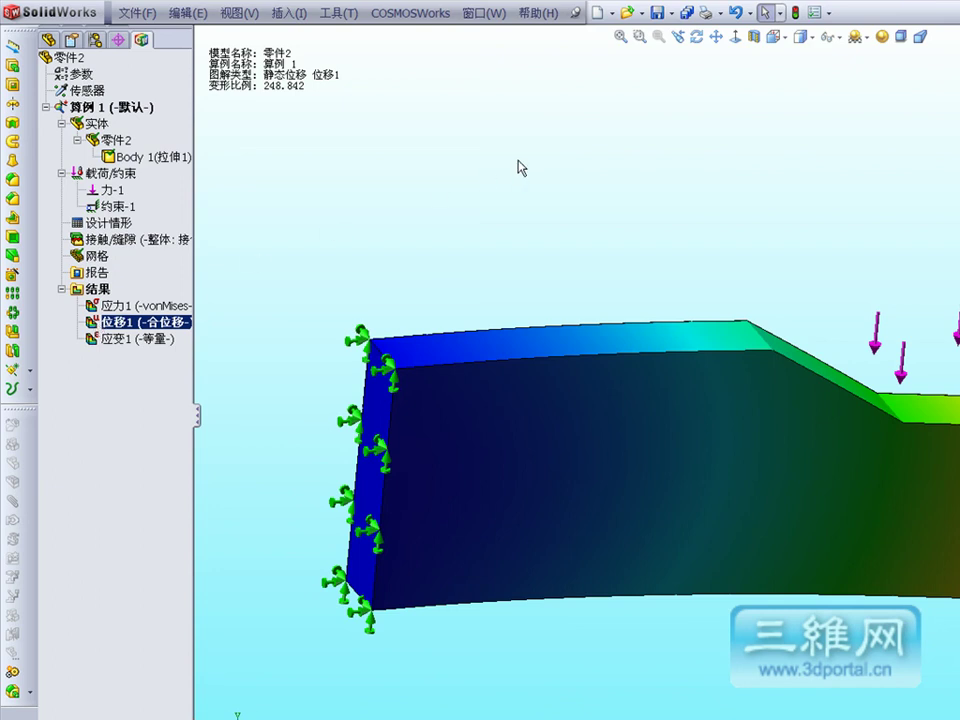
Reopen restraint 约束-1's definition for editing.
left_click(122, 207)
right_click(121, 207)
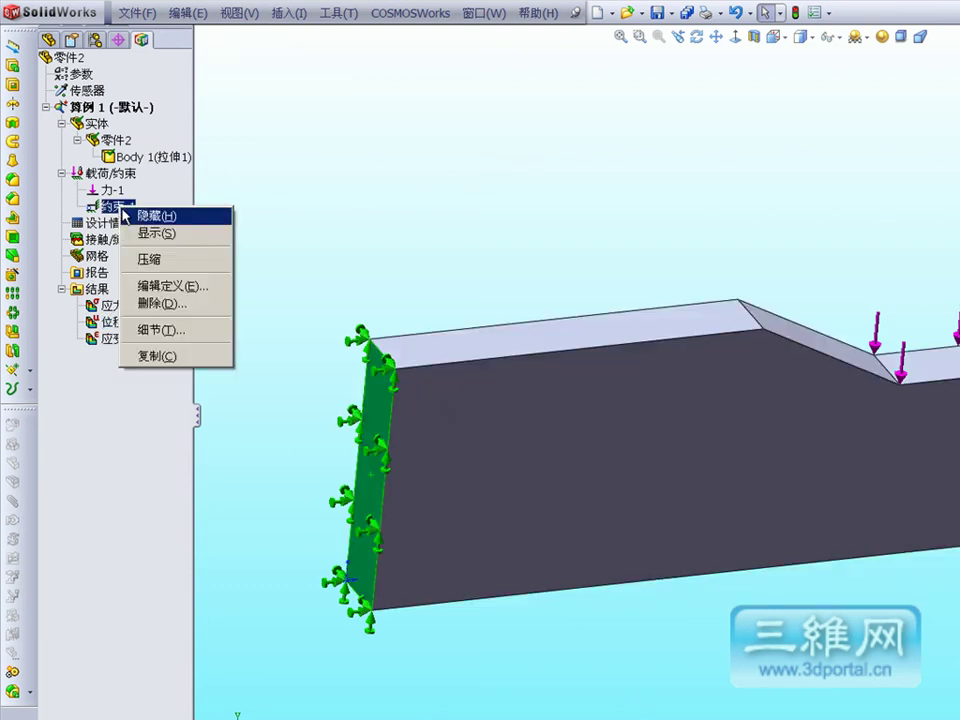
left_click(186, 287)
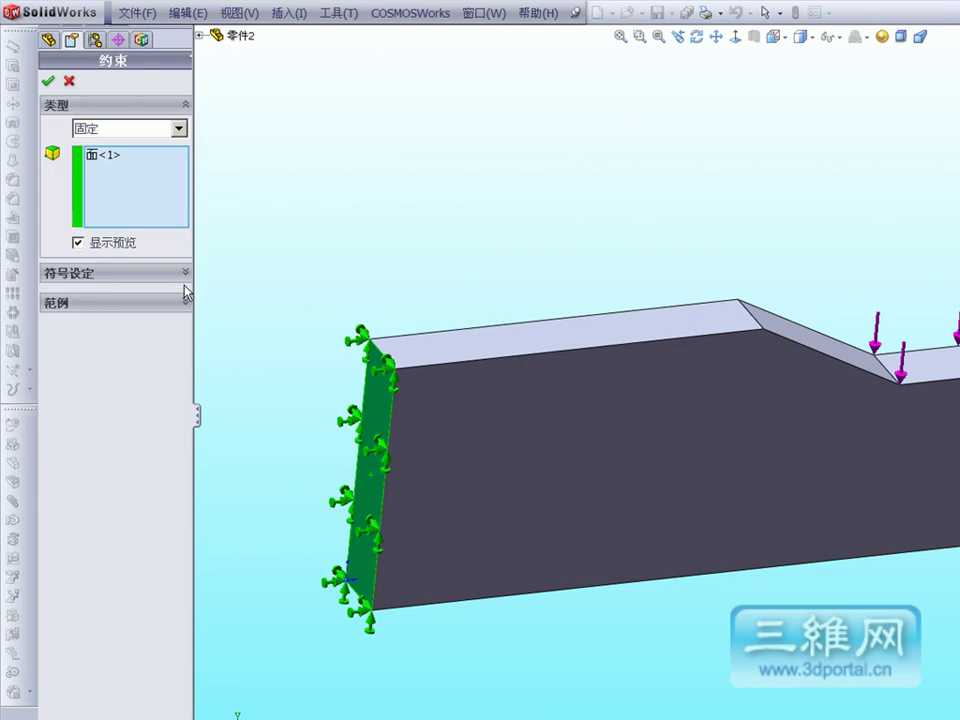
Set restraint 约束-1 to immovable (no translation), checking the corner symbols, and confirm it.
left_click(140, 128)
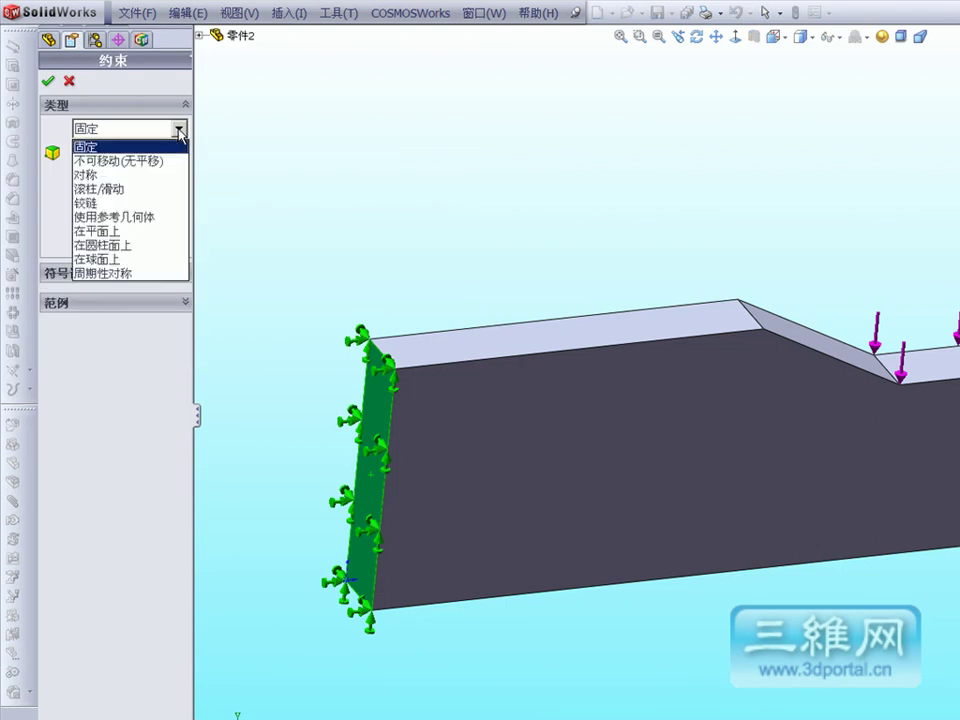
left_click(152, 162)
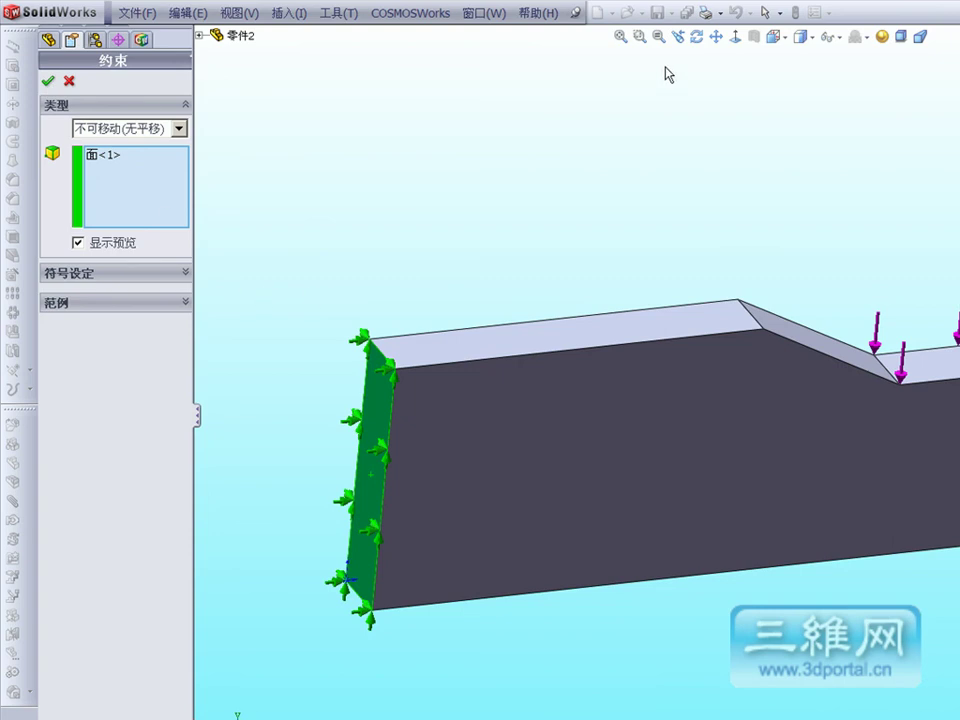
left_click(640, 37)
left_click_drag(302, 272, 425, 388)
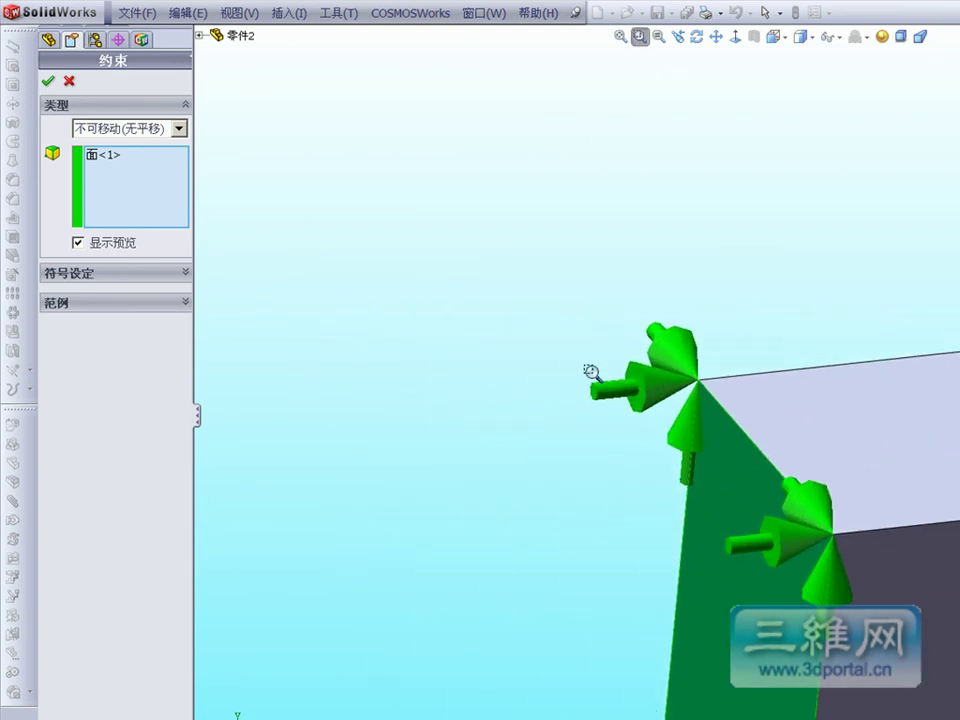
left_click(179, 128)
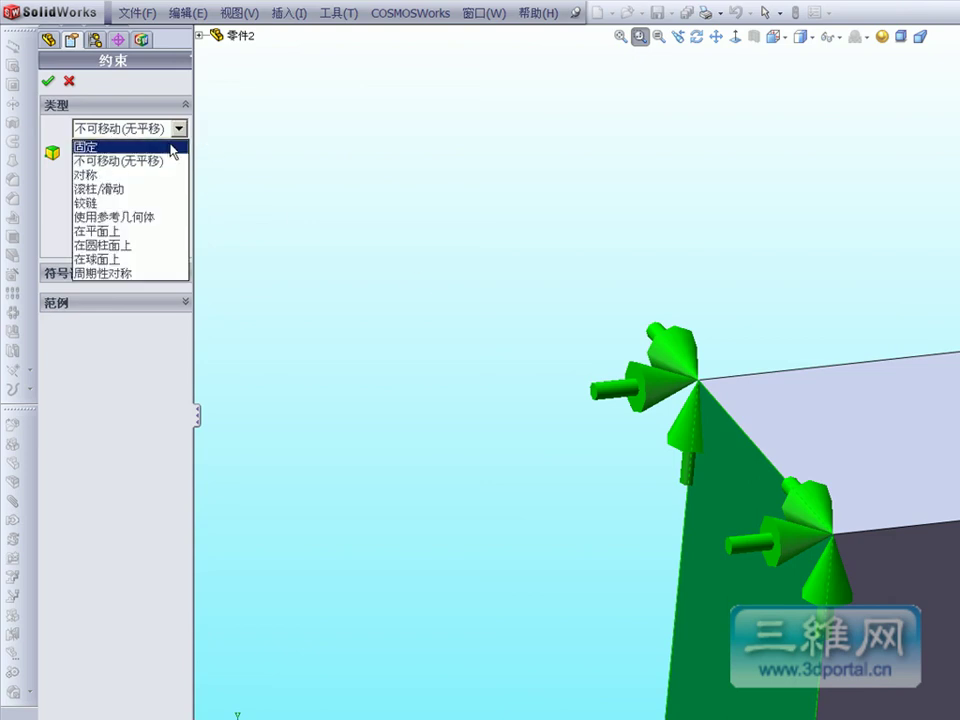
left_click(173, 149)
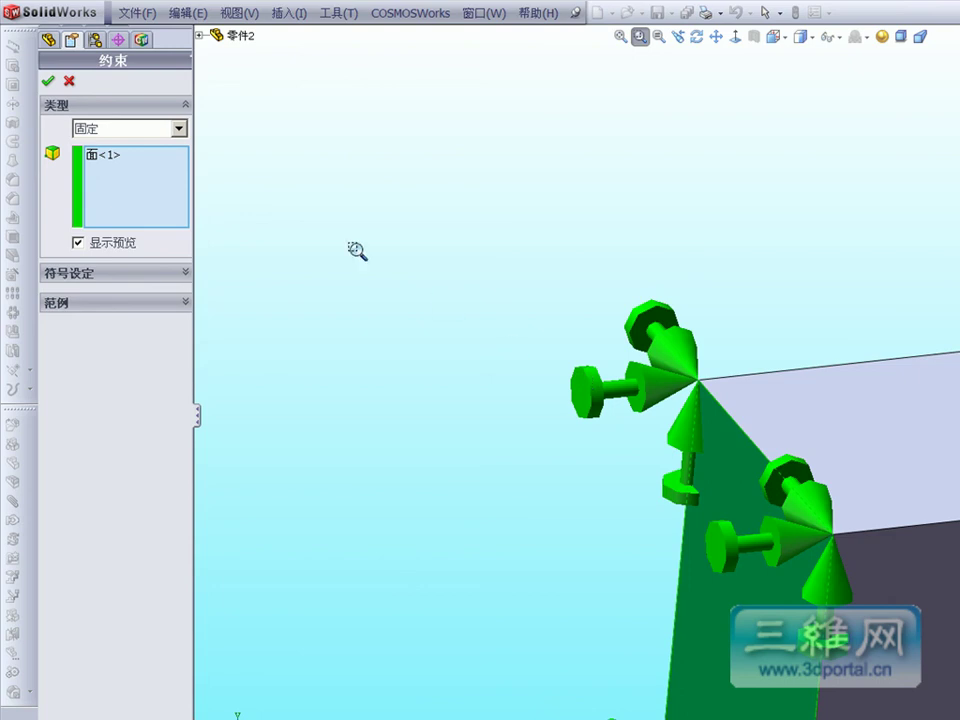
left_click(179, 128)
left_click(163, 161)
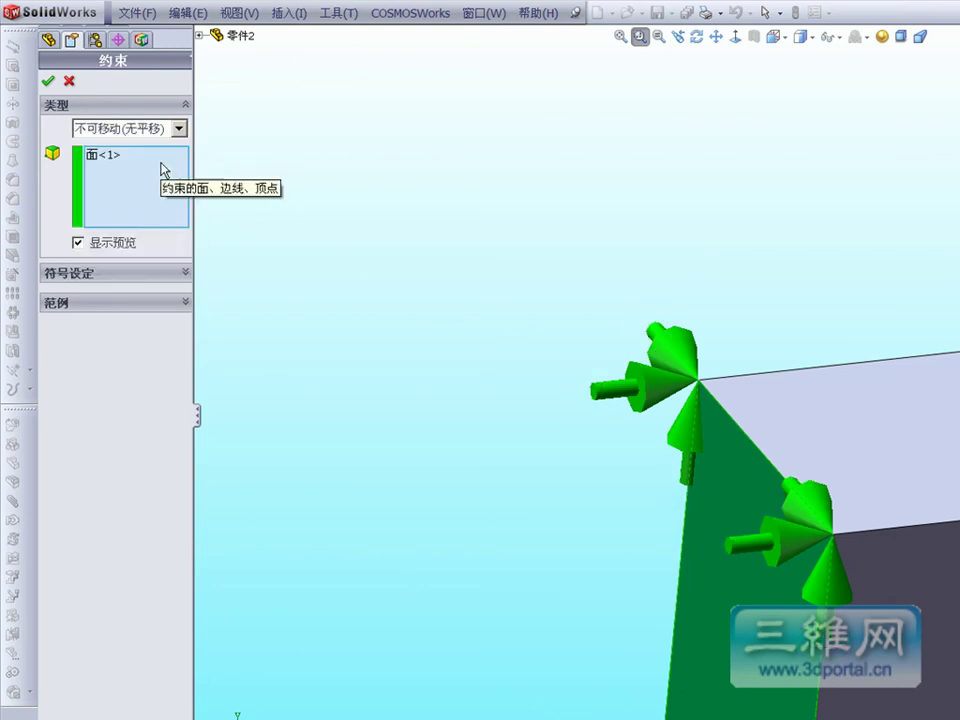
left_click(47, 81)
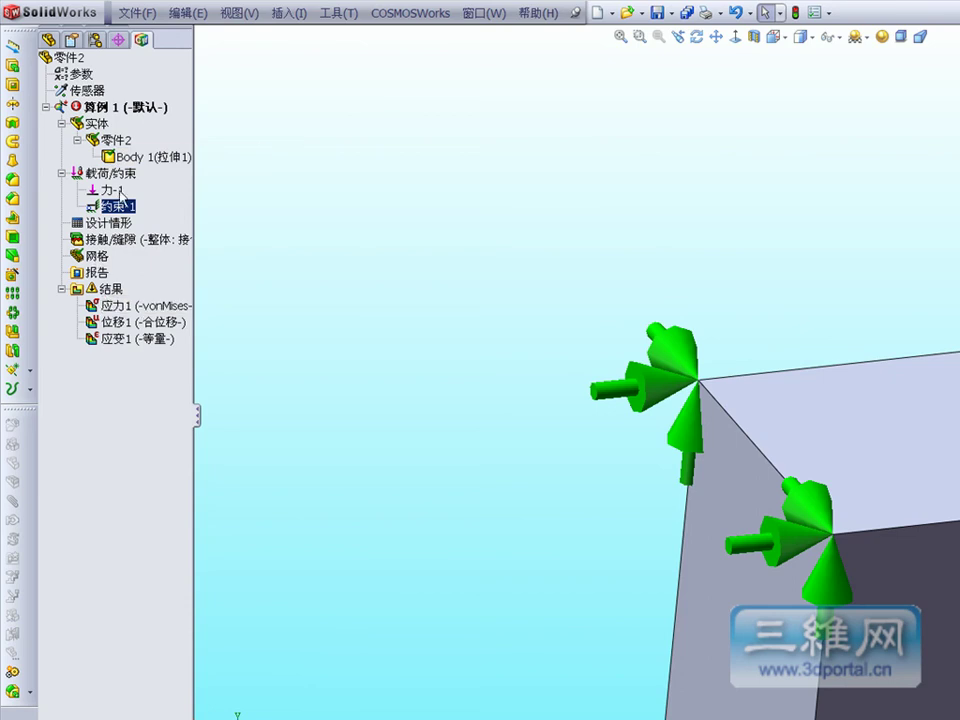
Re-run 算例 1 with the immovable restraint and view the von Mises stress and displacement plots.
right_click(112, 108)
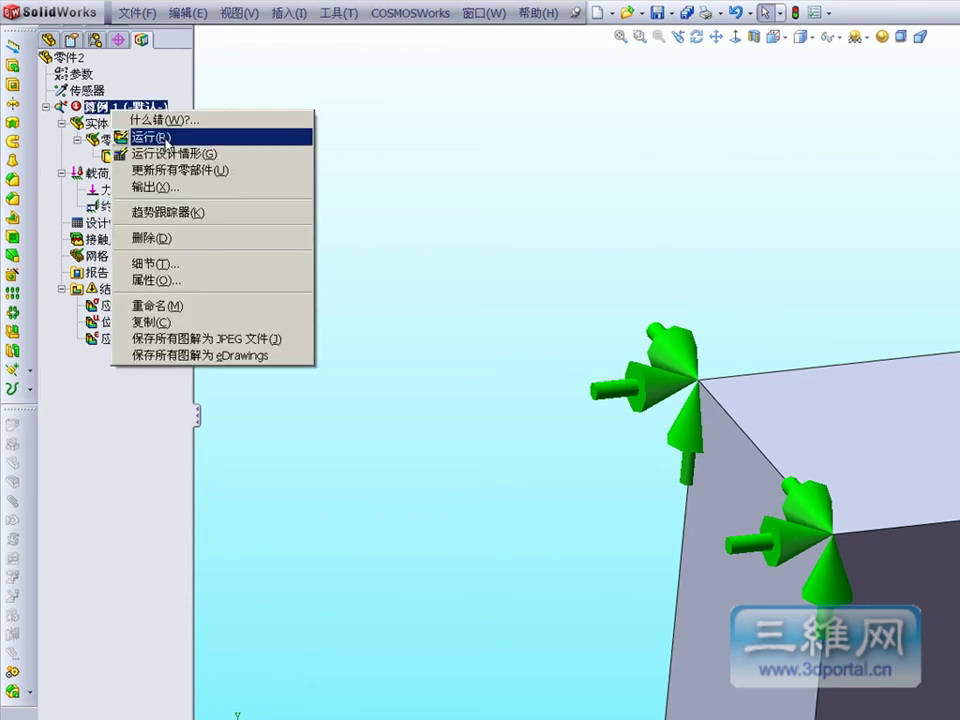
left_click(166, 143)
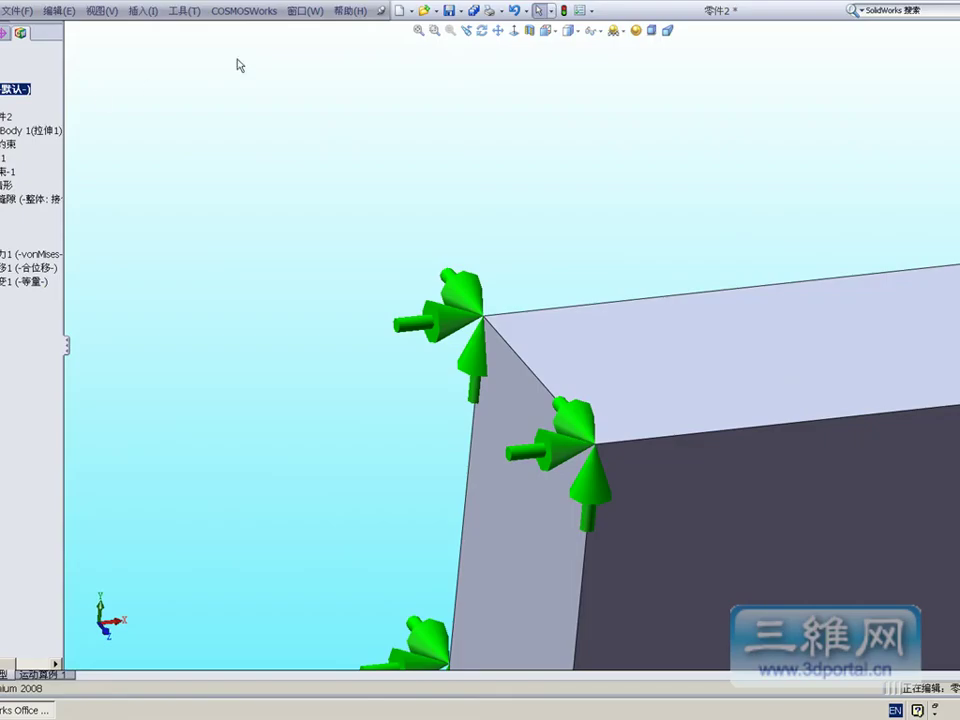
left_click(419, 31)
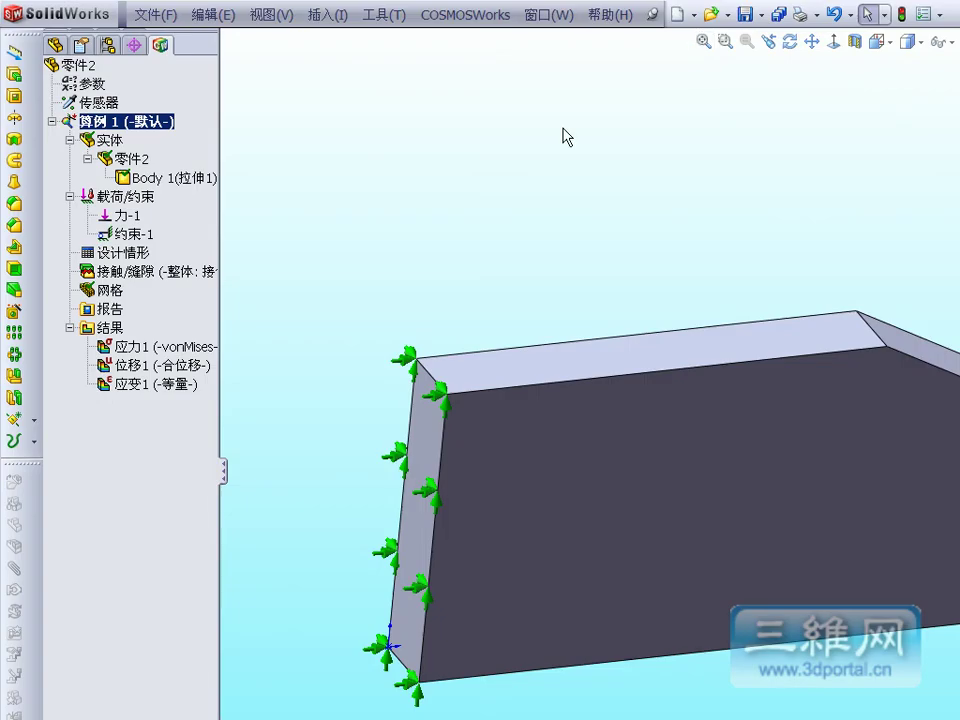
double_click(108, 346)
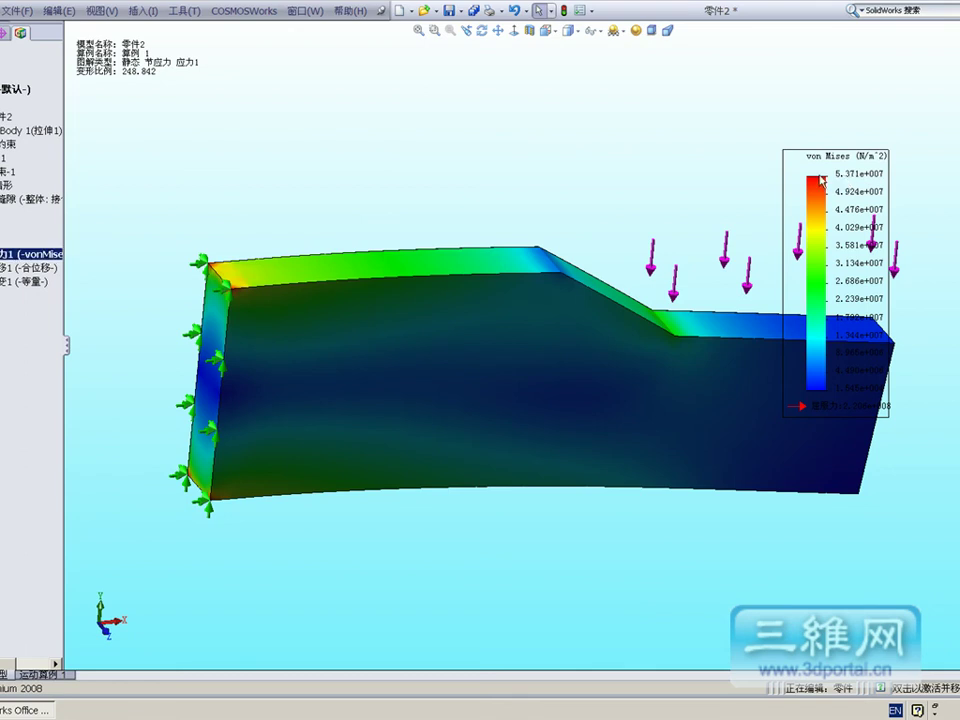
double_click(35, 268)
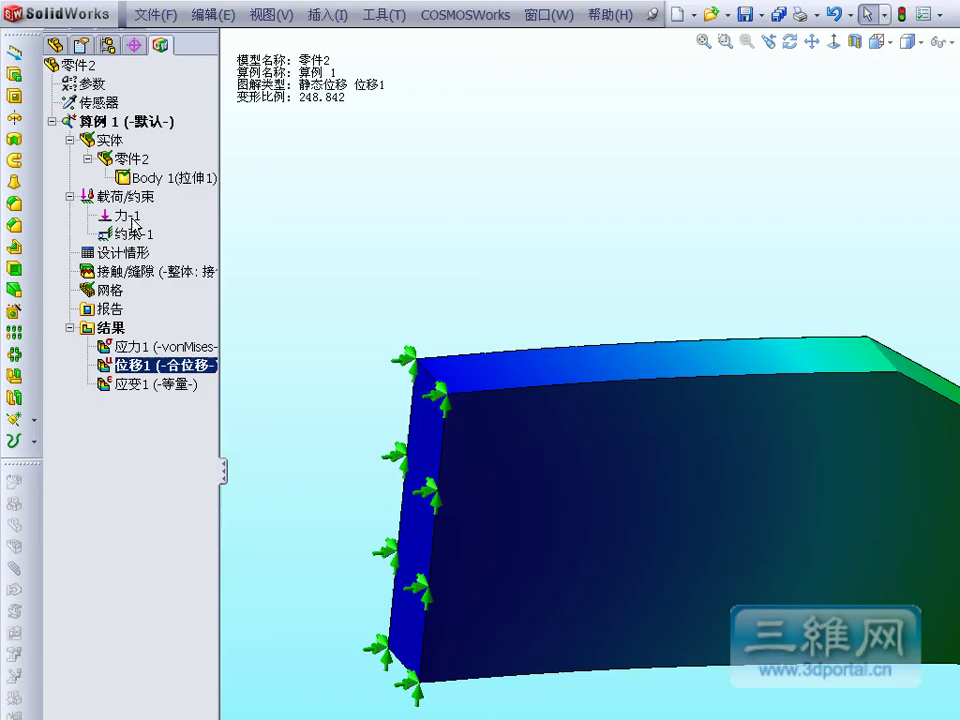
Redefine 力-1 as 1000 N acting along the plate's short top edge instead of normal.
left_click(122, 215)
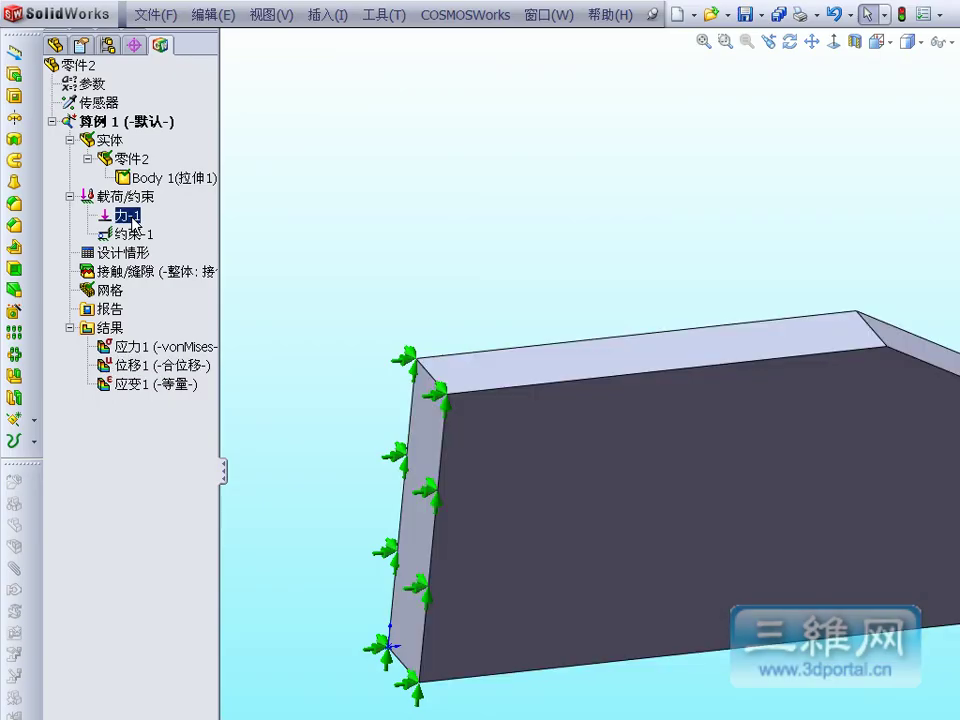
right_click(124, 215)
left_click(224, 311)
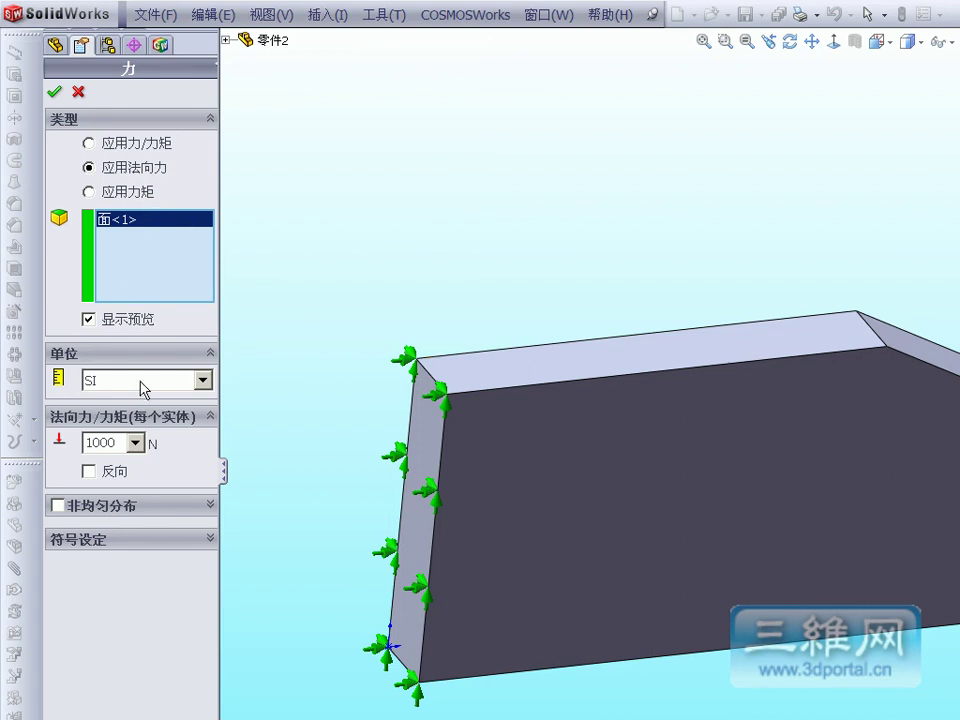
left_click(89, 145)
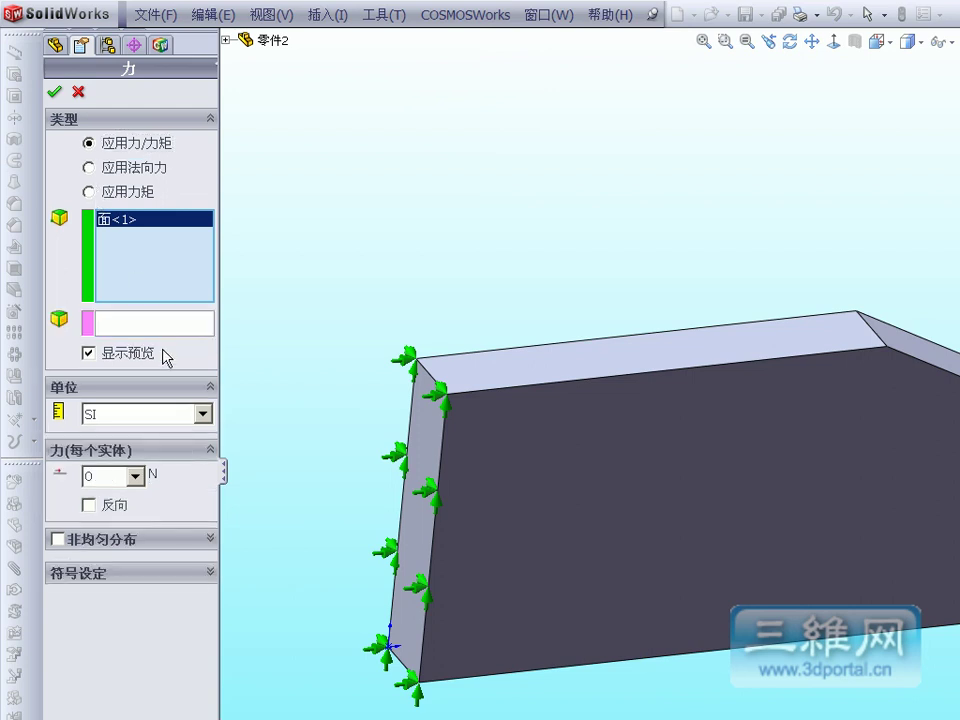
left_click(157, 334)
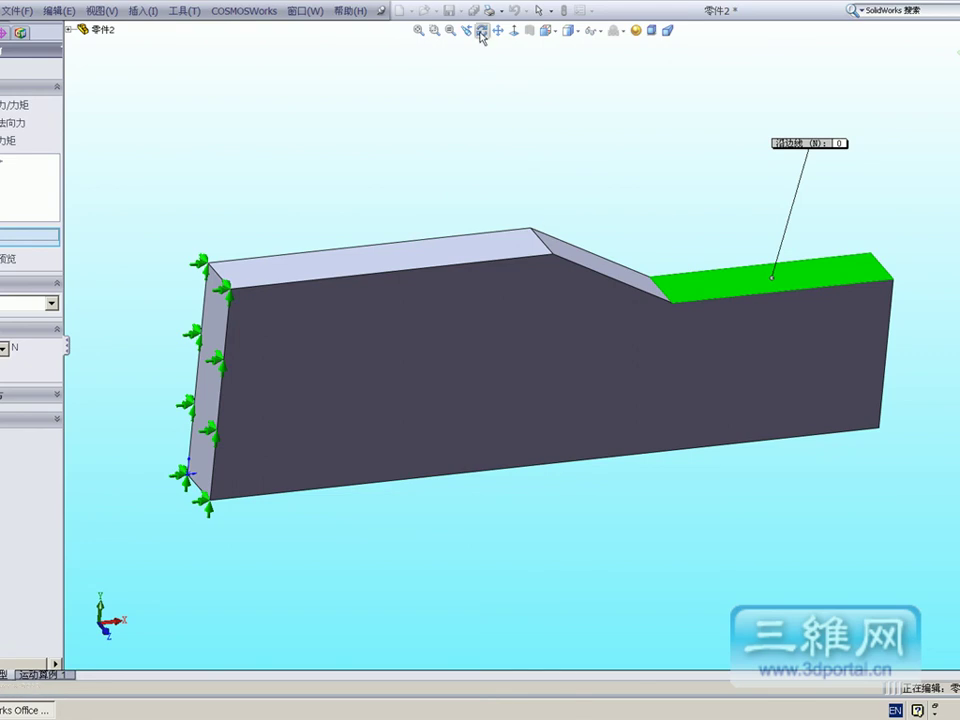
left_click(482, 30)
mouse_move(557, 124)
left_mouse_down()
mouse_move(475, 108)
mouse_move(480, 156)
left_mouse_up()
left_click(568, 42)
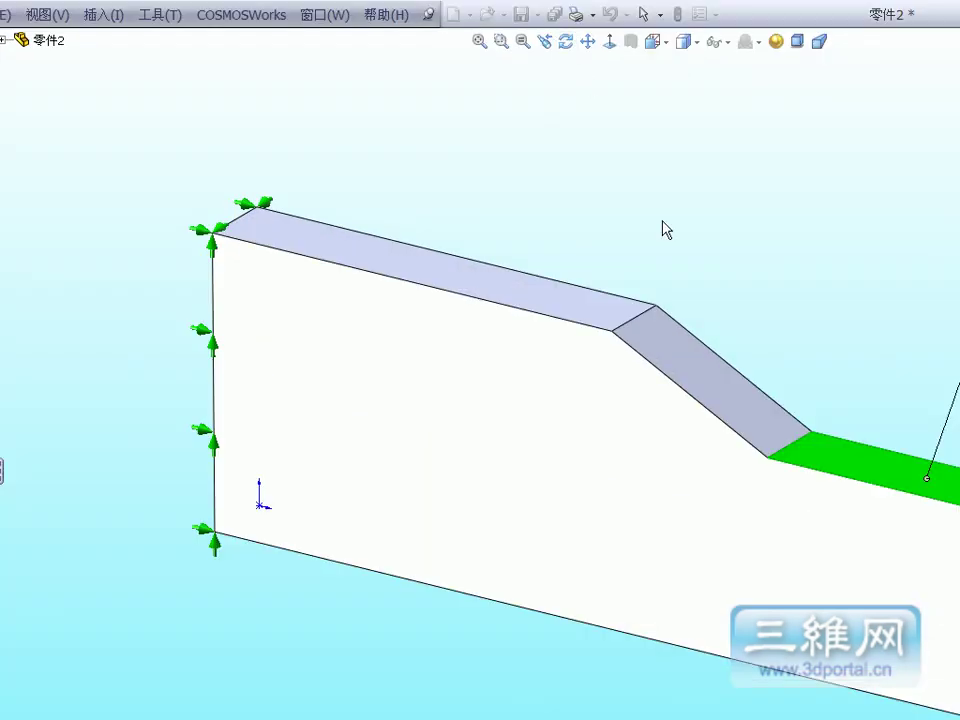
left_click(237, 220)
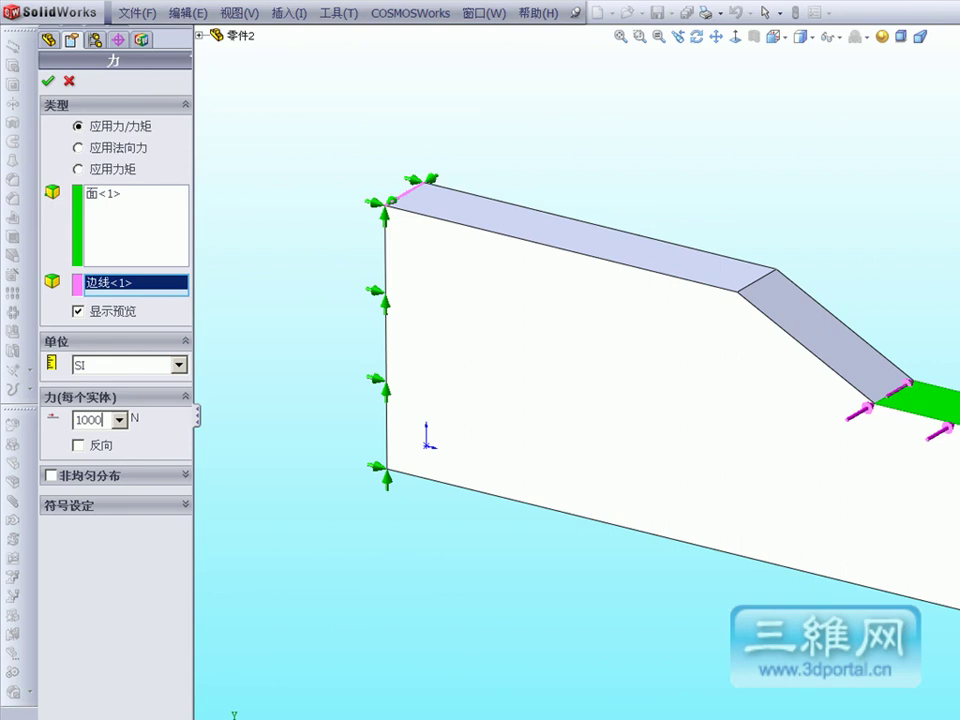
left_click(49, 82)
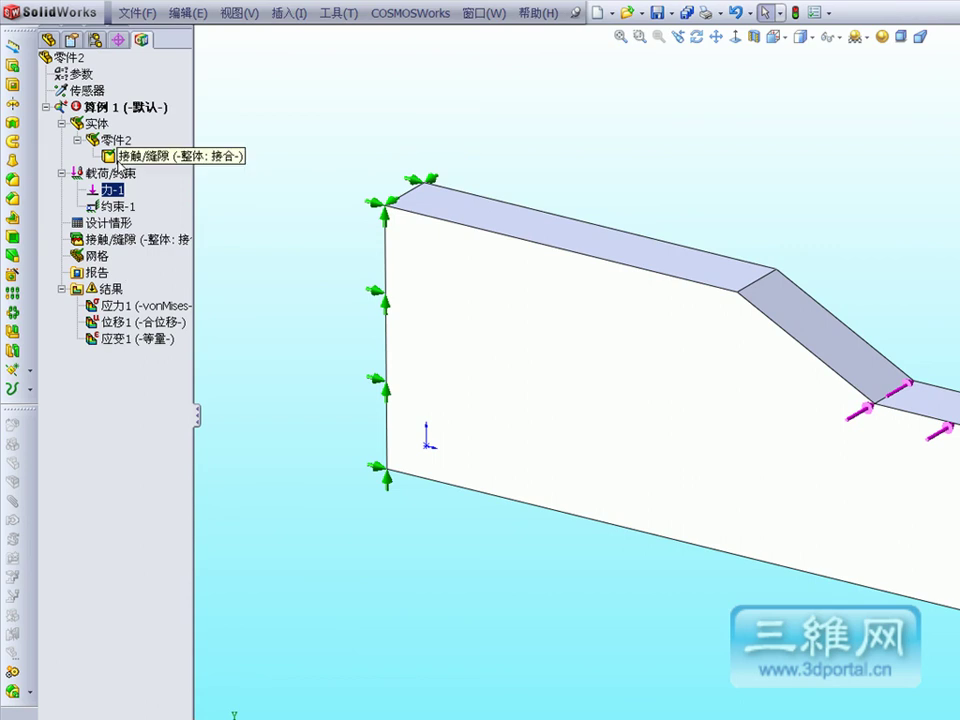
Open the 约束-1 restraint definition for a check and close it unchanged.
right_click(114, 108)
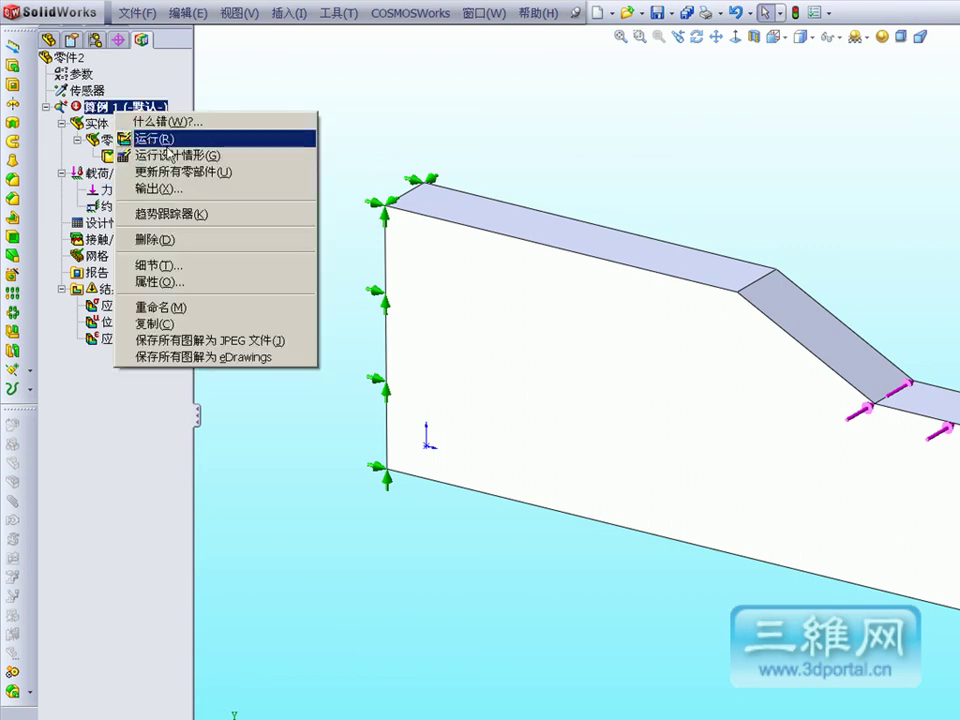
left_click(306, 79)
right_click(132, 210)
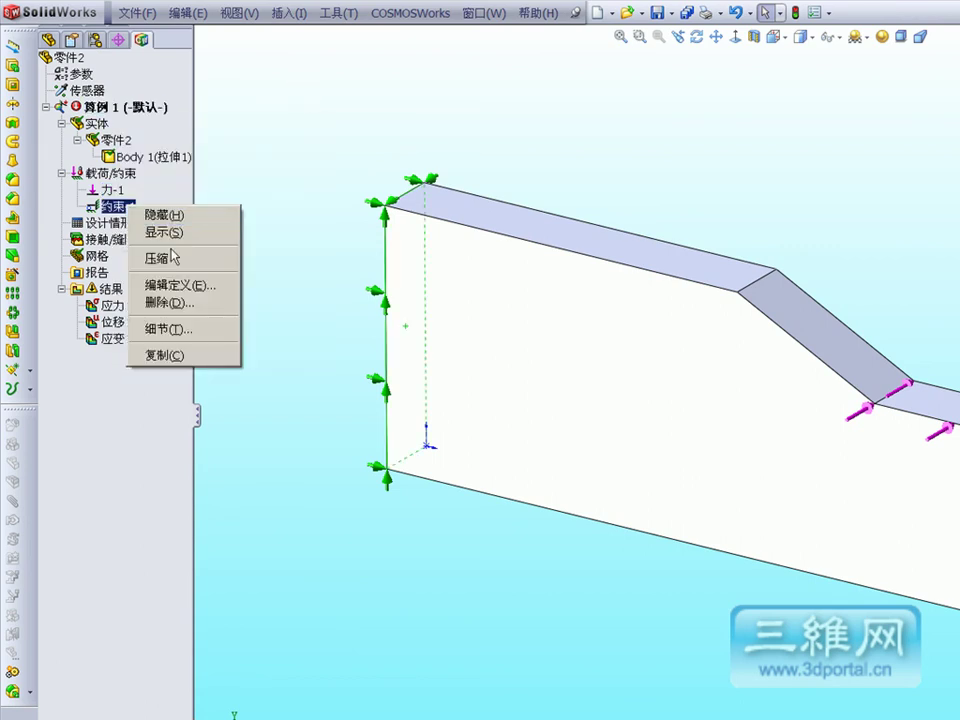
left_click(155, 285)
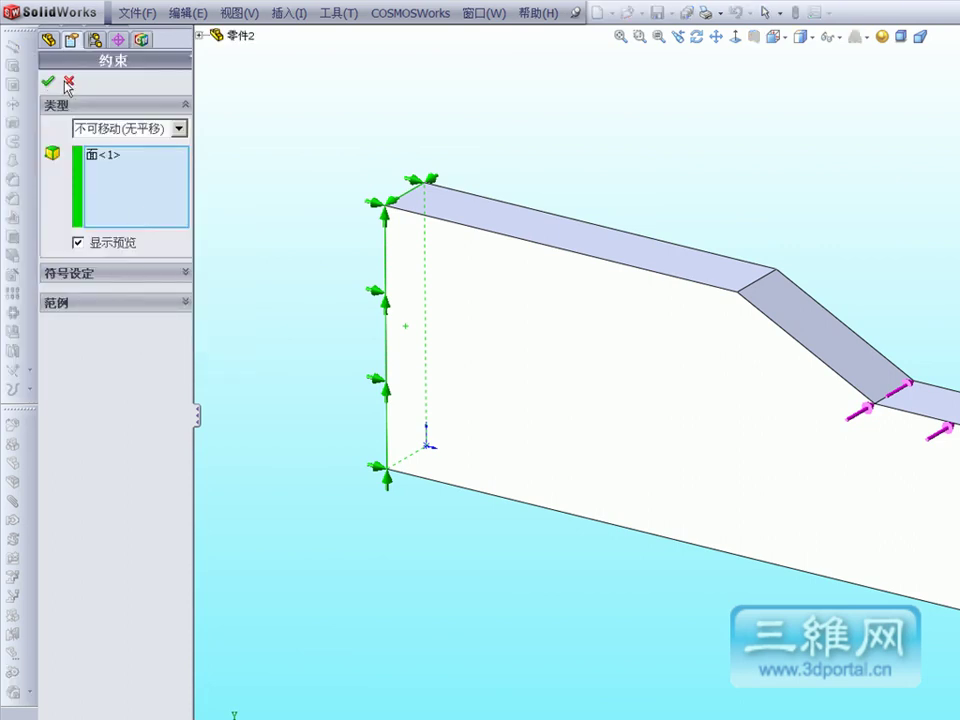
left_click(47, 80)
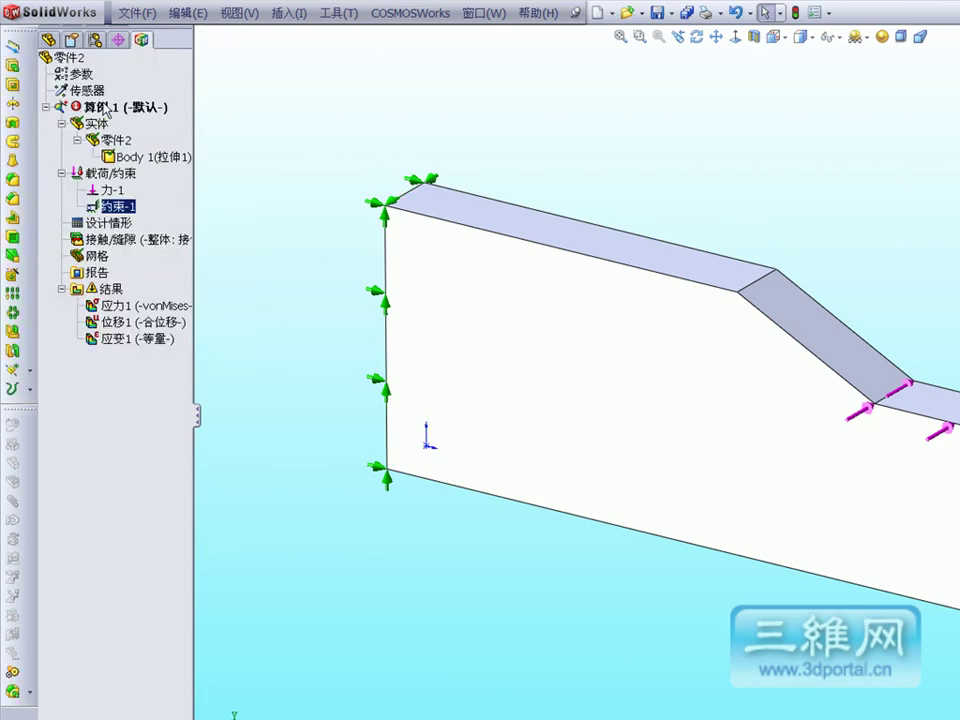
Run 算例 1 with the redirected force and view the 应力1 and 位移1 plots.
right_click(92, 106)
left_click(129, 137)
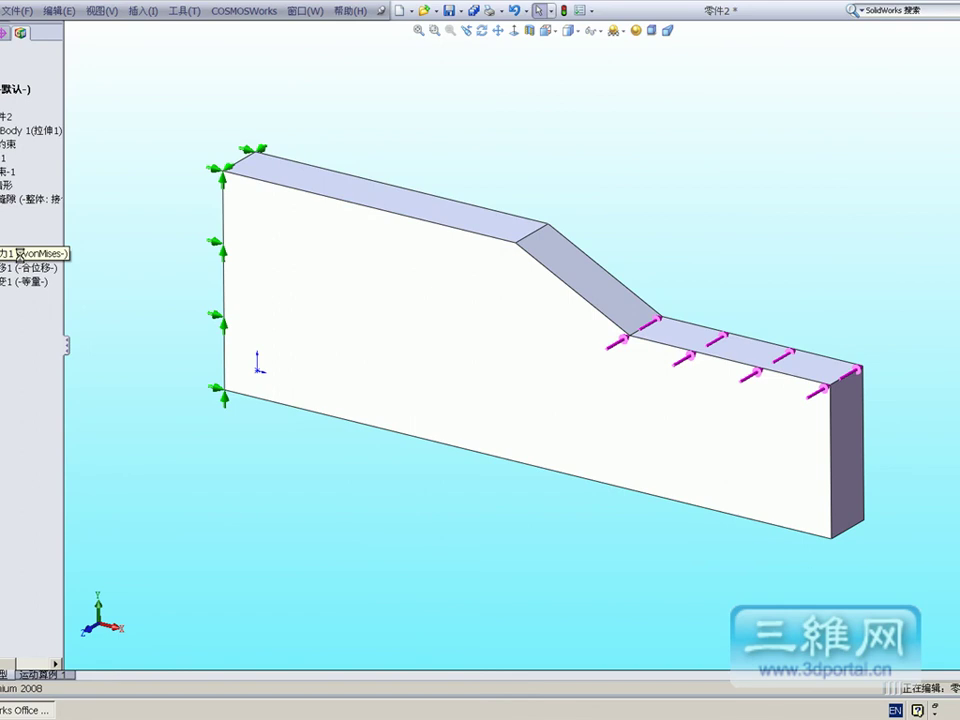
double_click(20, 258)
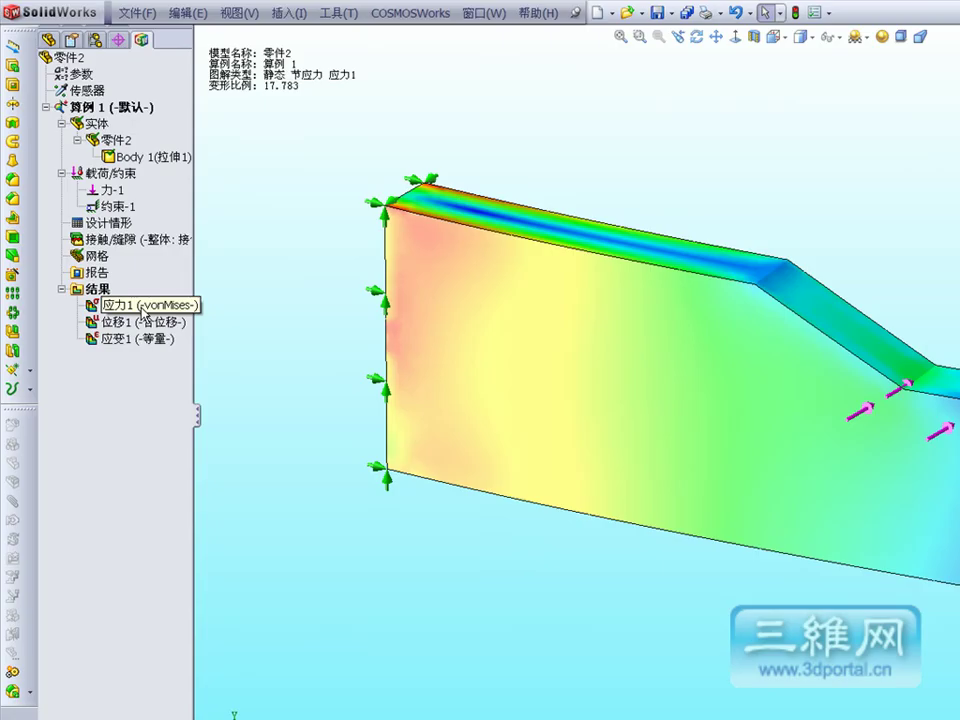
left_click(140, 312)
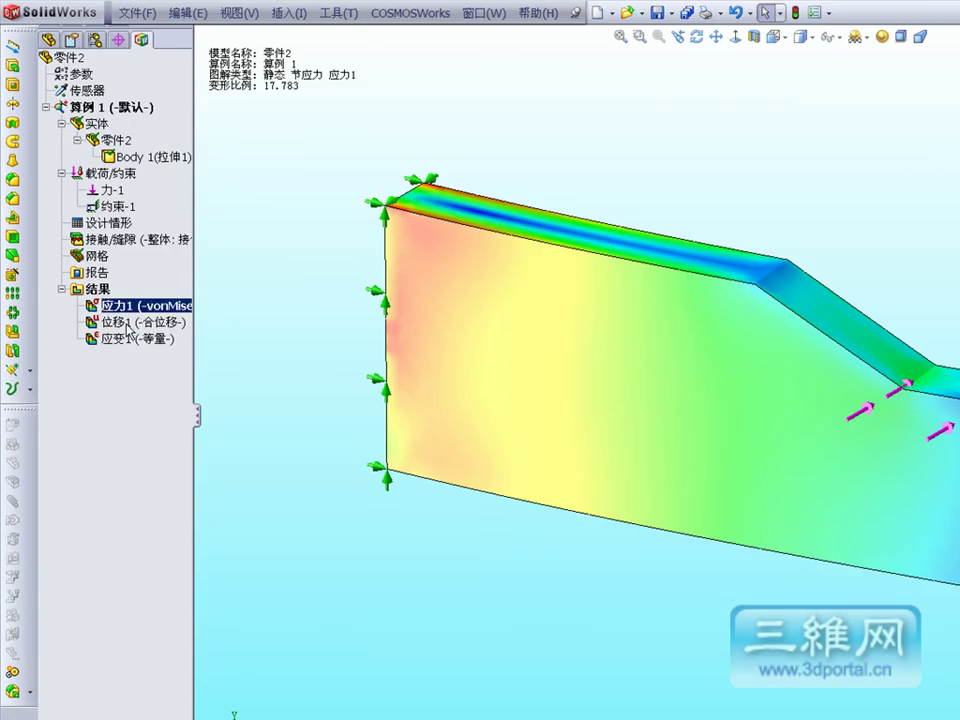
double_click(126, 324)
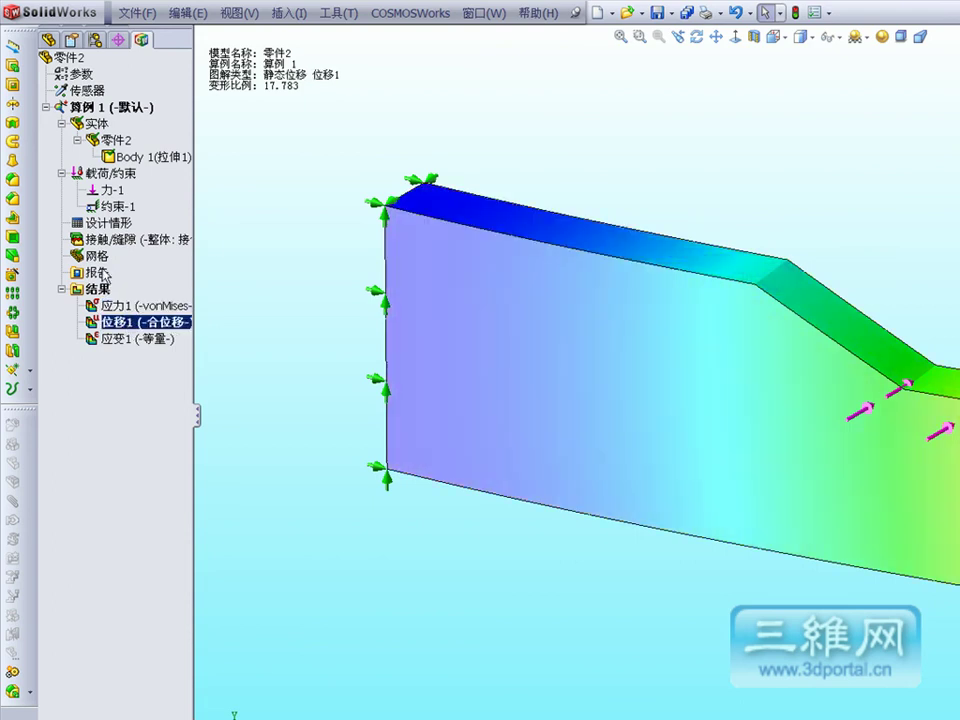
left_click(117, 207)
Change restraint 约束-1's type from immovable to fixed (固定).
right_click(120, 210)
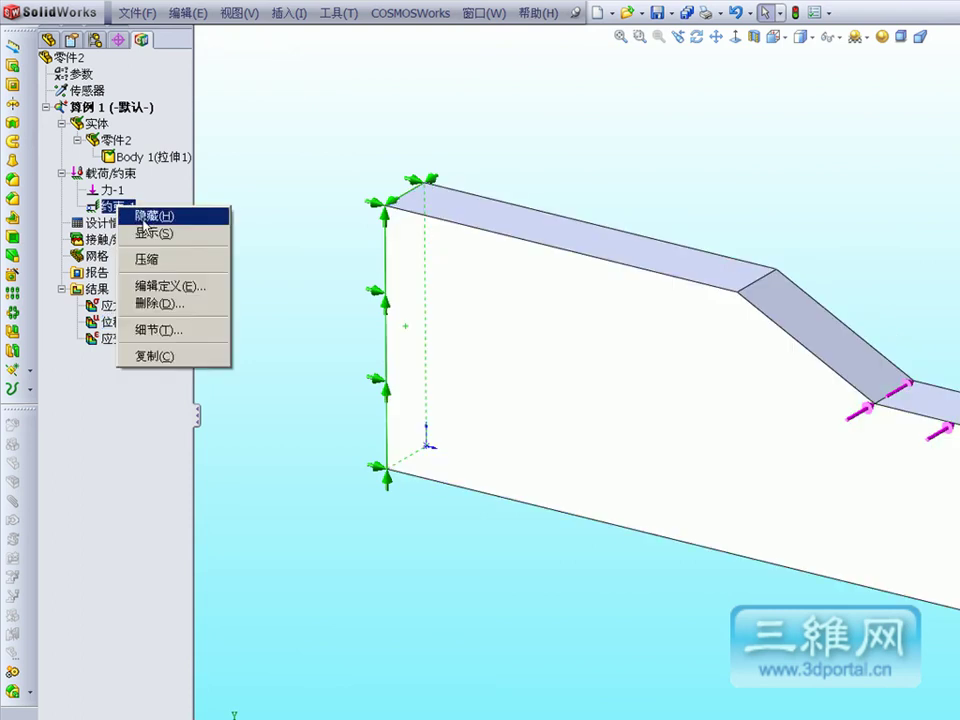
left_click(165, 284)
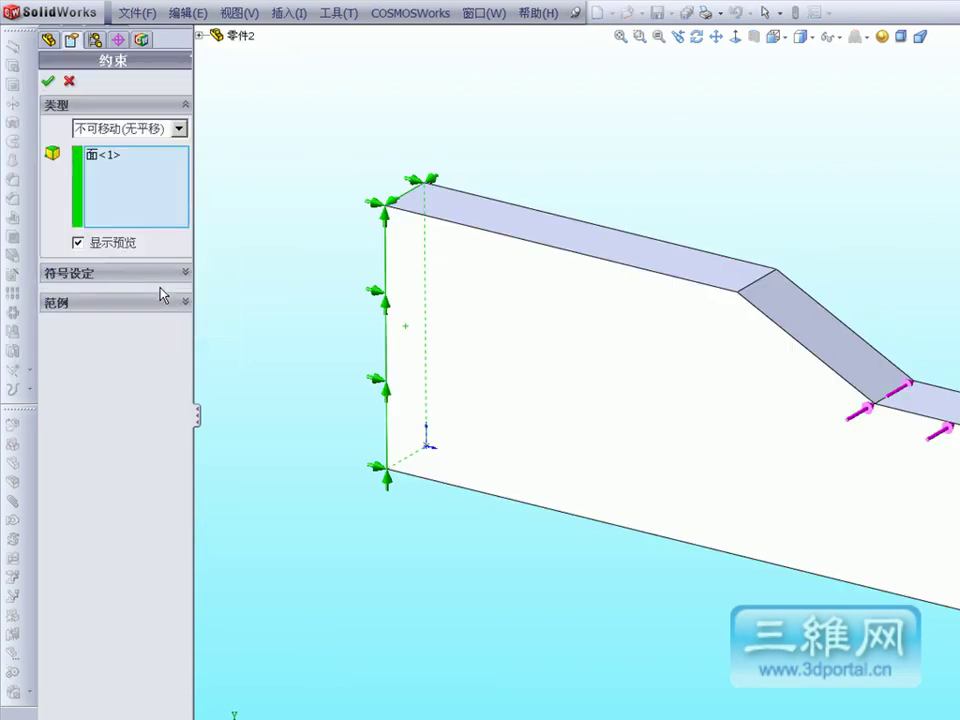
left_click(178, 128)
left_click(150, 143)
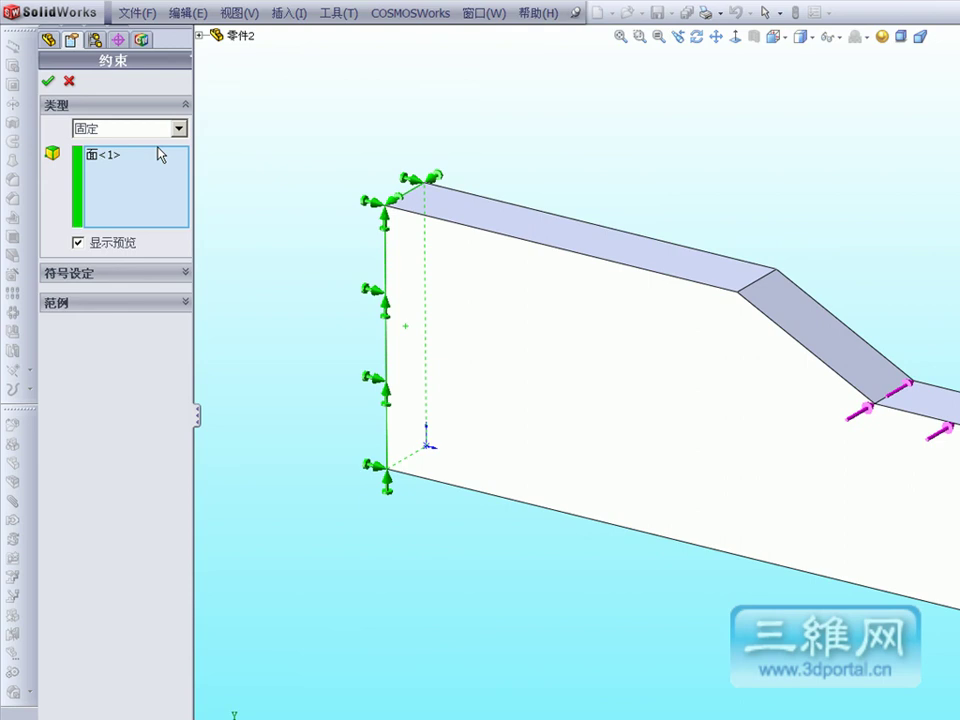
left_click(46, 81)
Run 算例 1 again and show the 应力1 stress and 位移1 displacement plots.
right_click(92, 108)
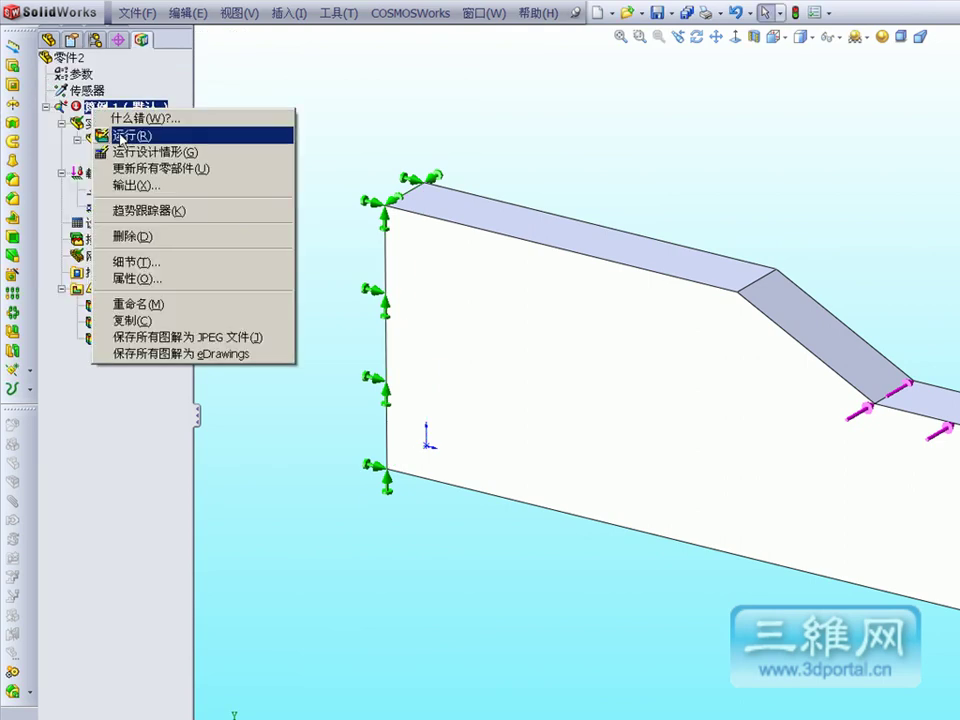
left_click(121, 137)
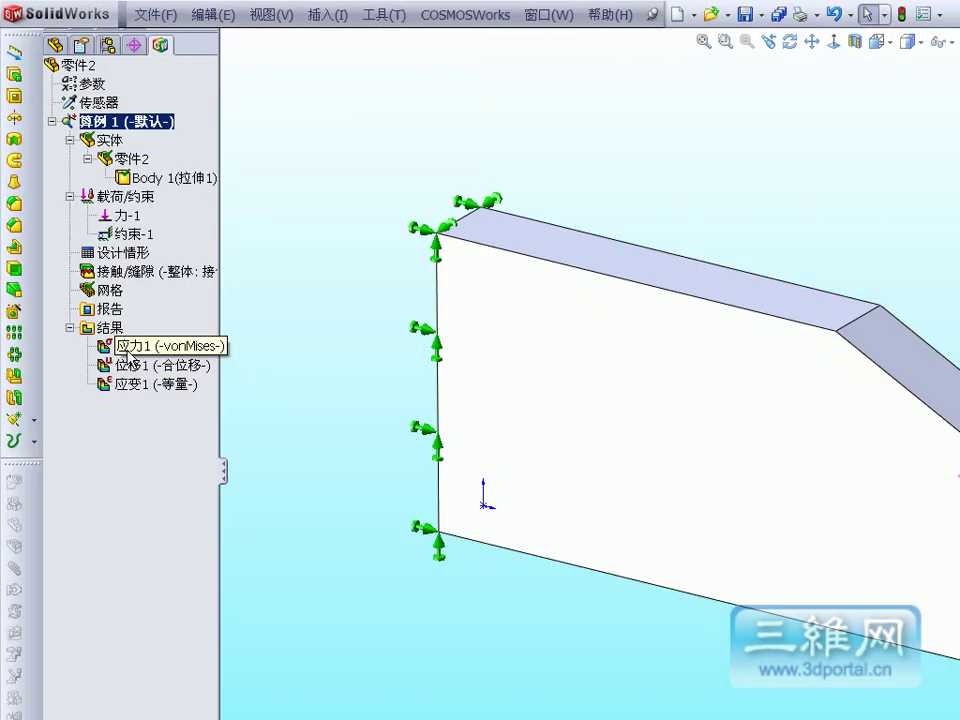
double_click(126, 346)
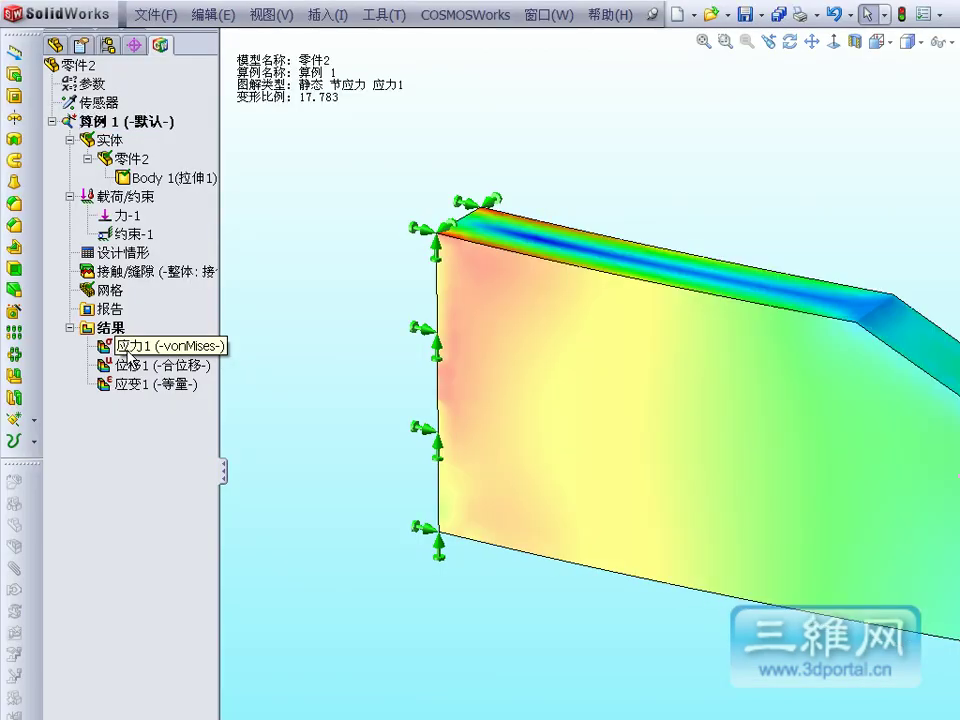
left_click(128, 350)
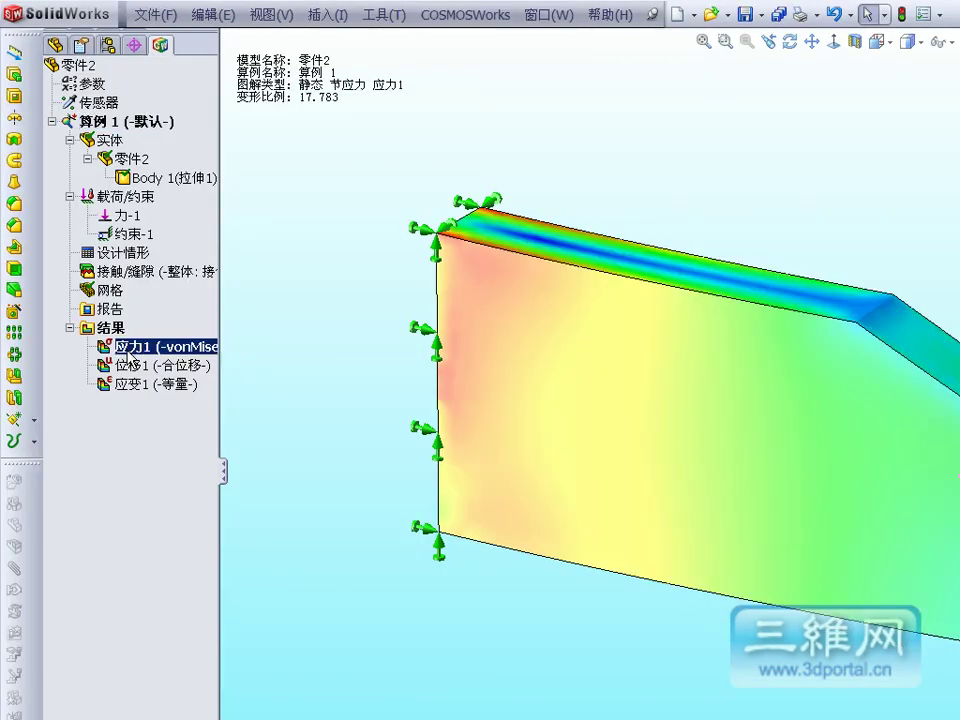
double_click(133, 367)
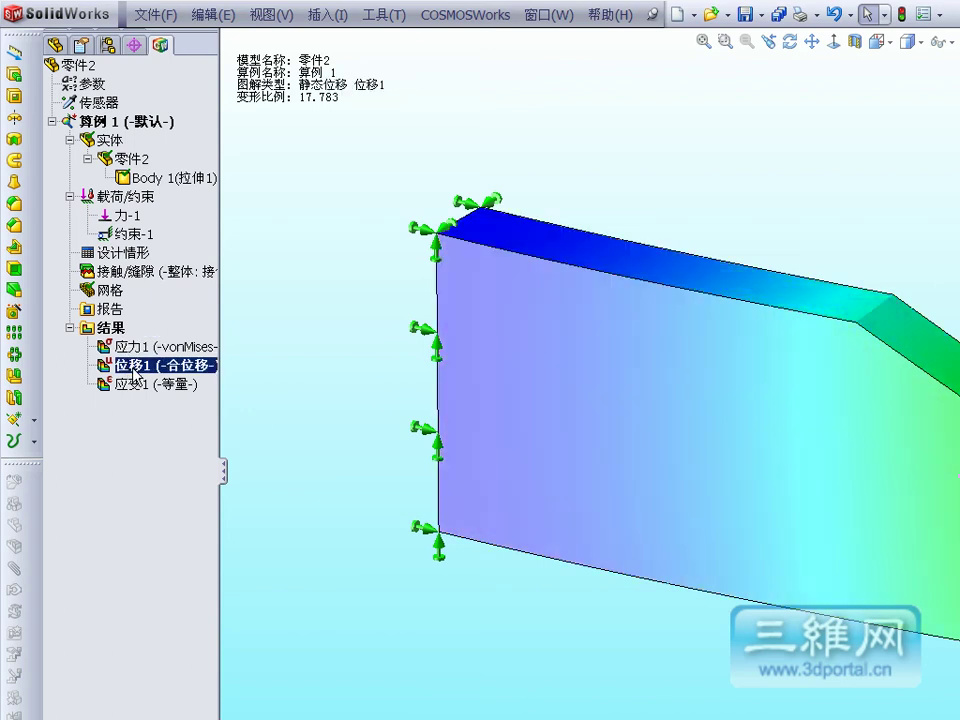
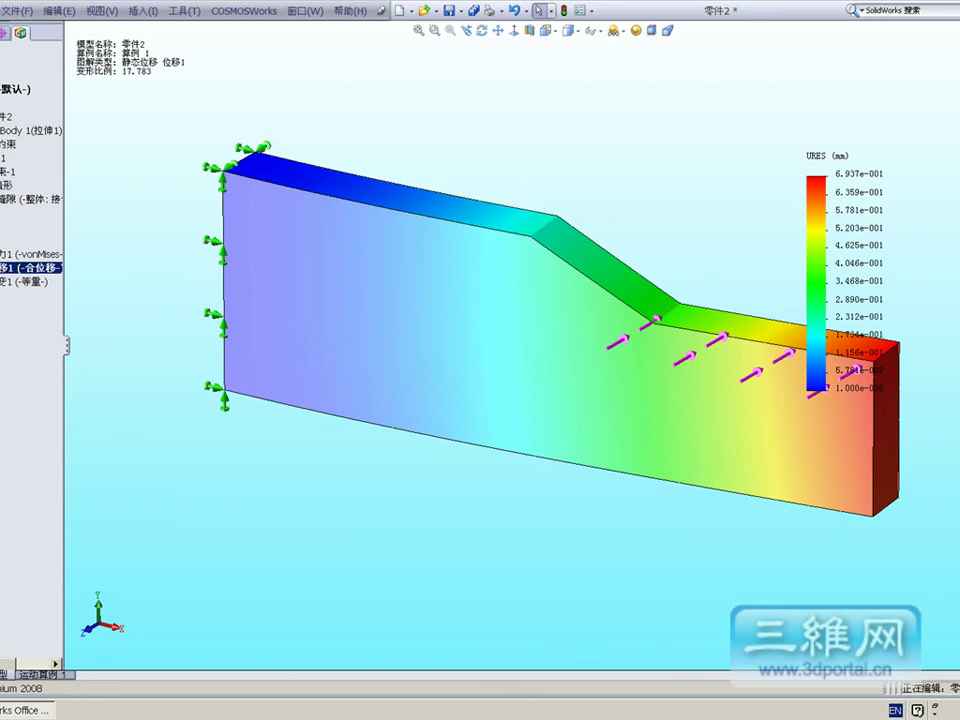
Close 零件2 without saving and start a new part document.
key("ctrl+w")
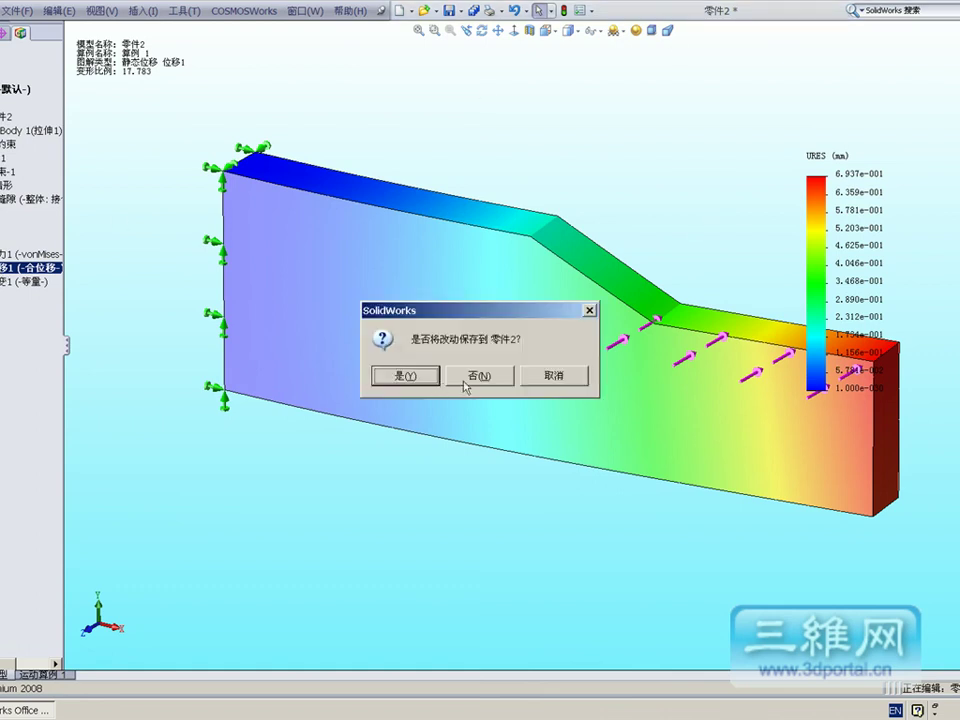
left_click(470, 380)
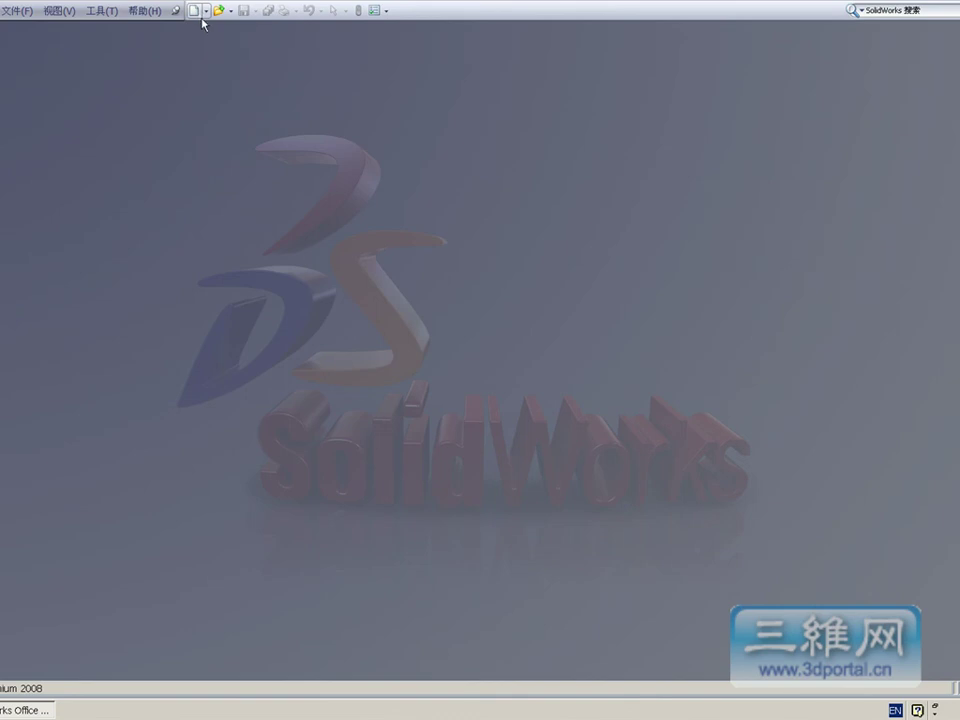
left_click(195, 11)
left_click(233, 337)
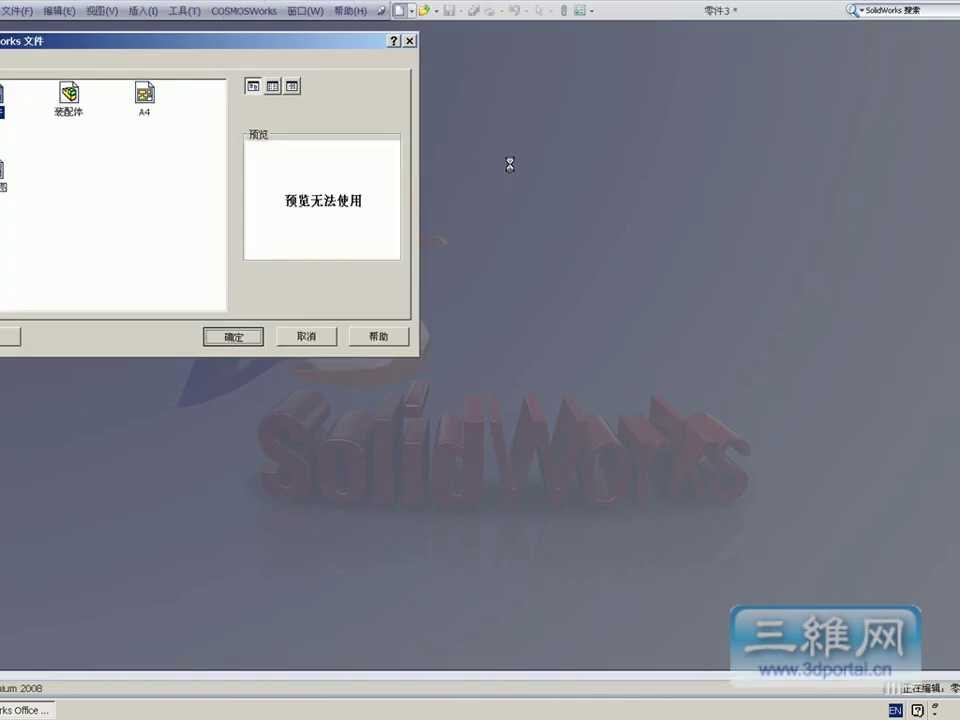
Sketch a rectangle on the Front Plane of the new part.
left_click(902, 101)
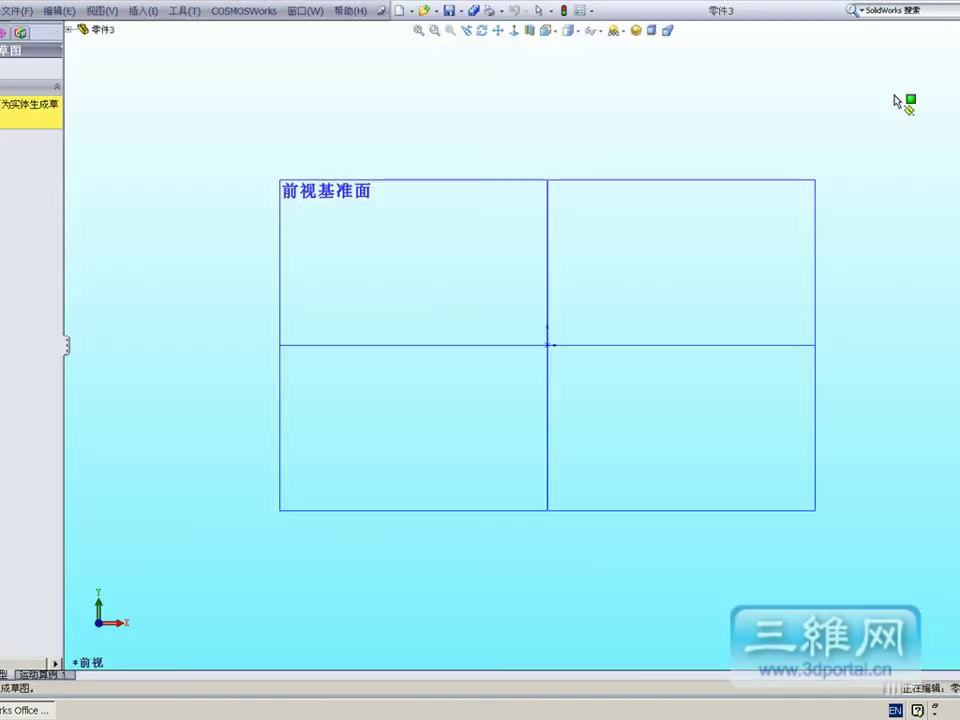
left_click(686, 228)
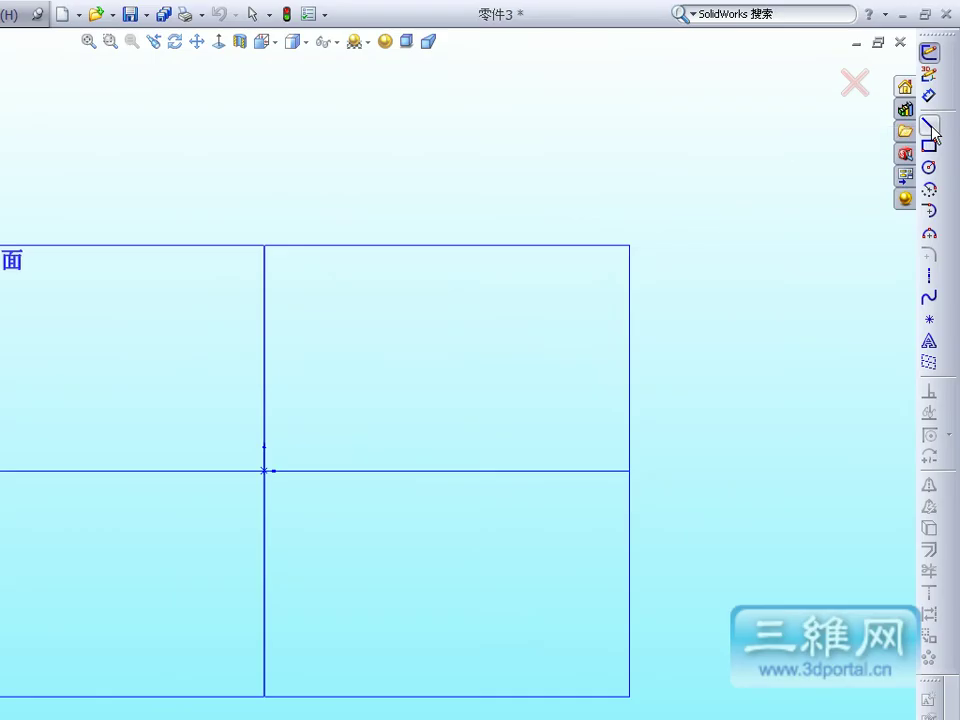
left_click(929, 145)
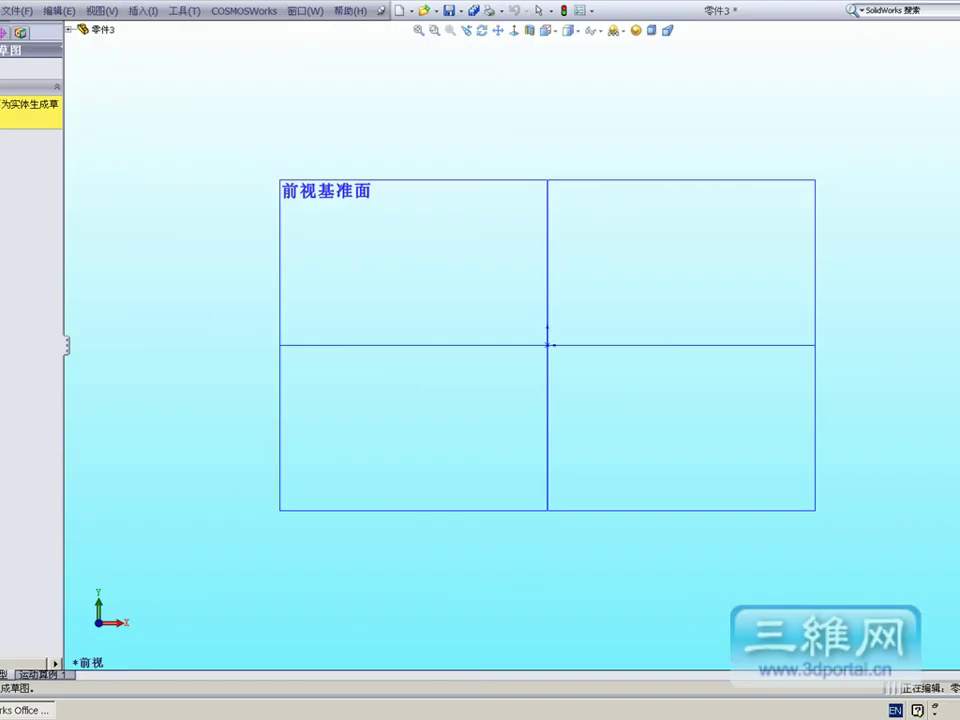
left_click(463, 193)
left_click(257, 141)
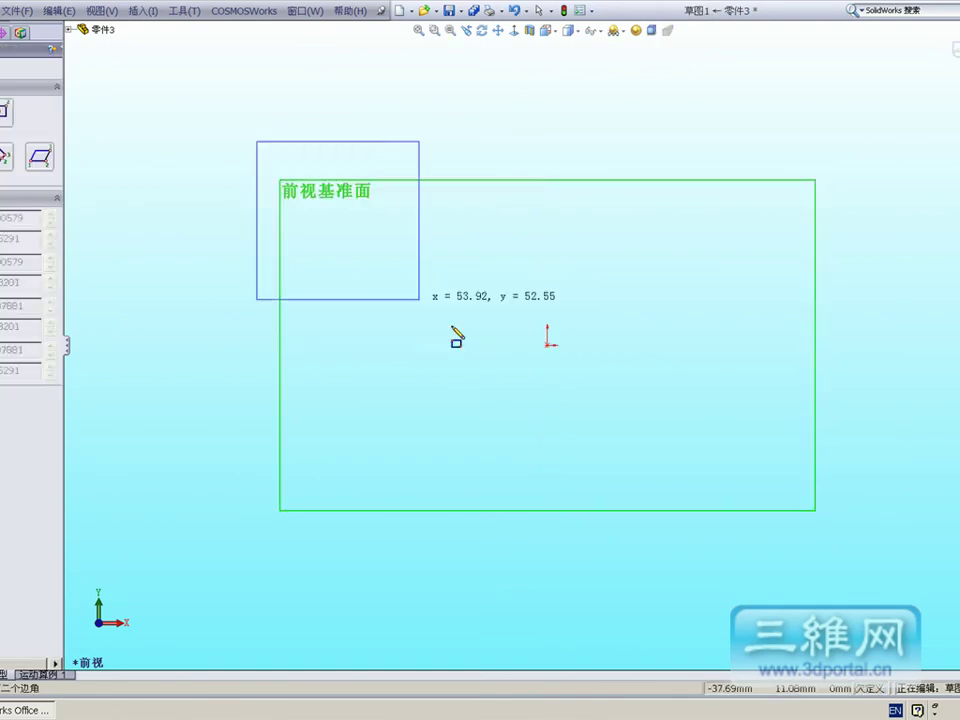
left_click(918, 618)
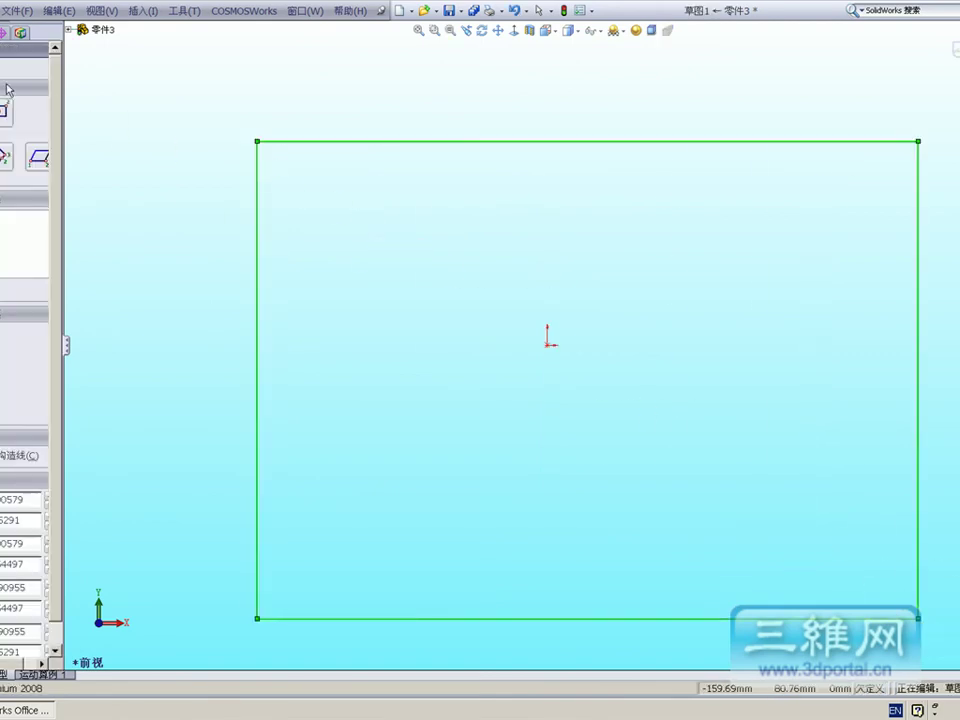
key("Escape")
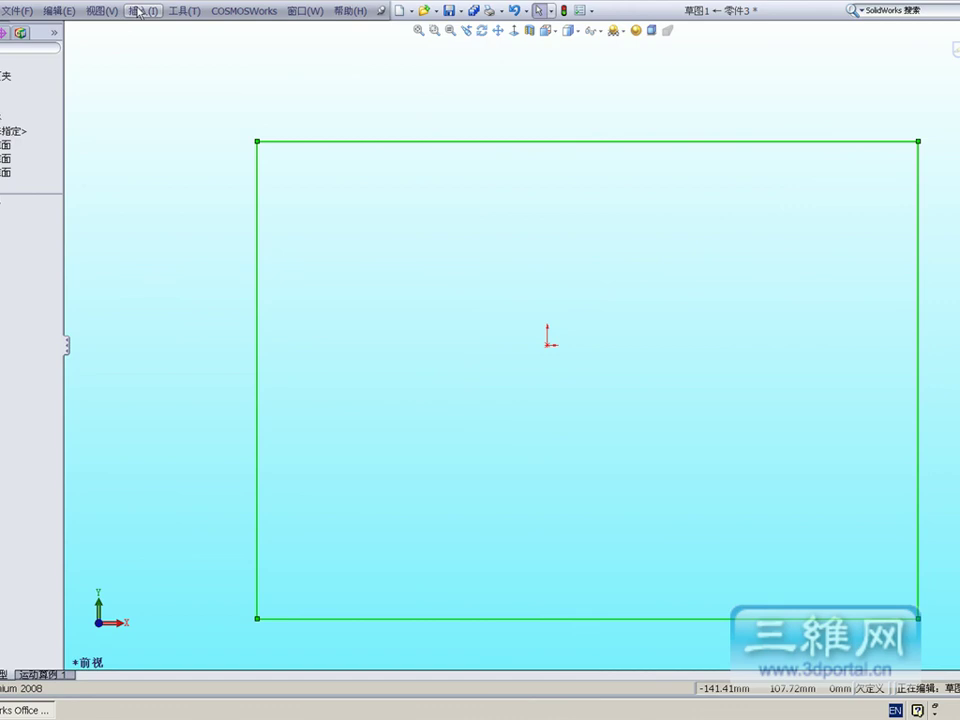
Turn the sketched rectangle into the planar surface 曲面-基准面1.
left_click(138, 10)
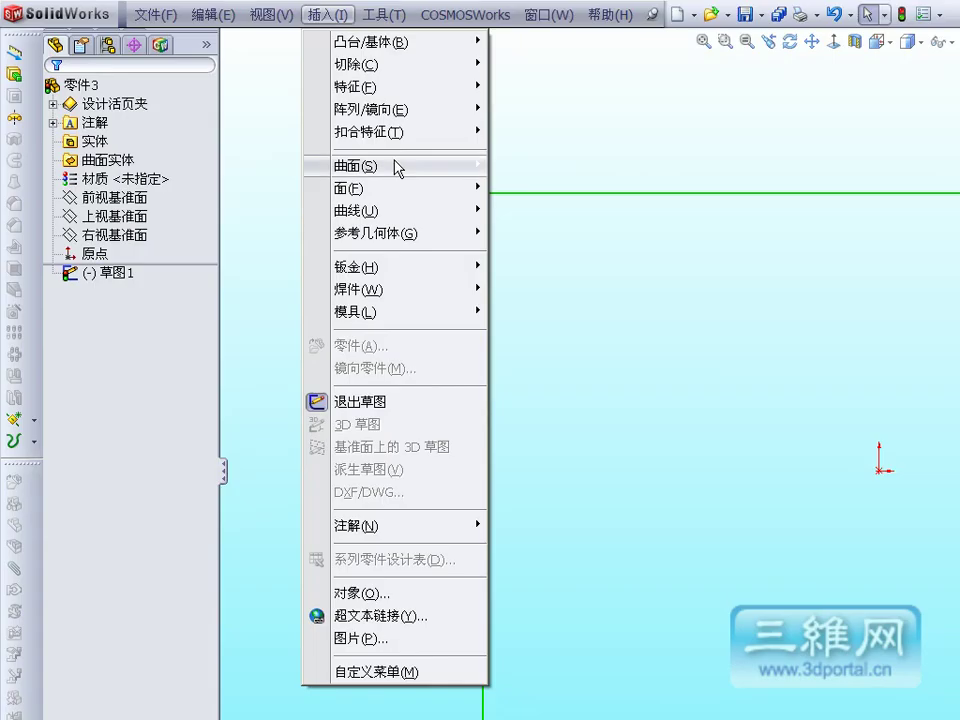
left_click(551, 279)
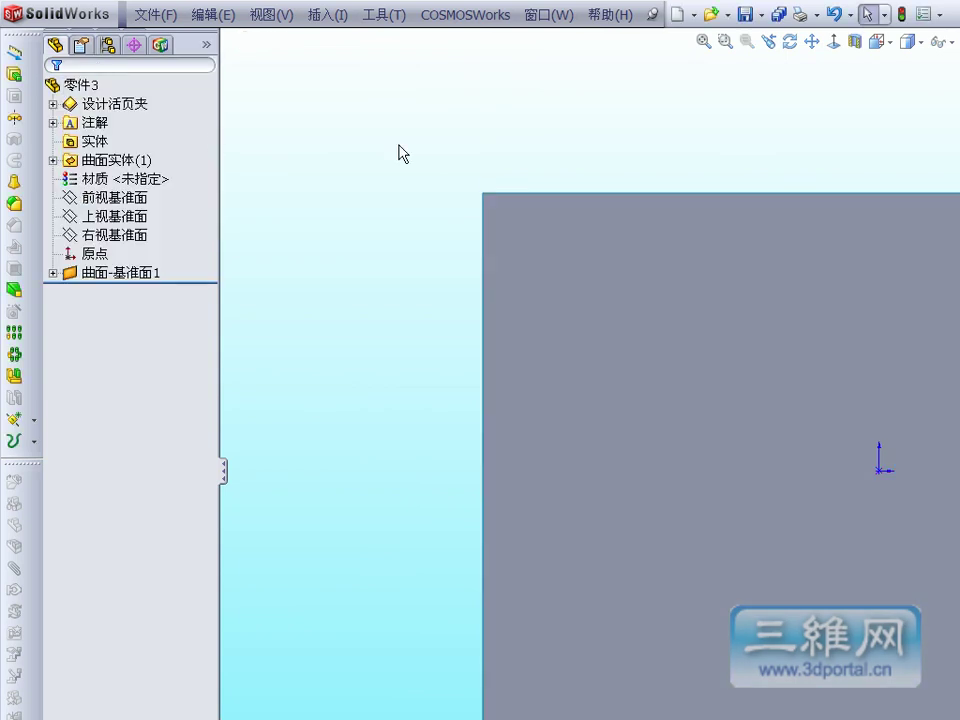
left_click(54, 91)
Create a new COSMOSWorks study, 算例 1, for part 零件3.
key("z")
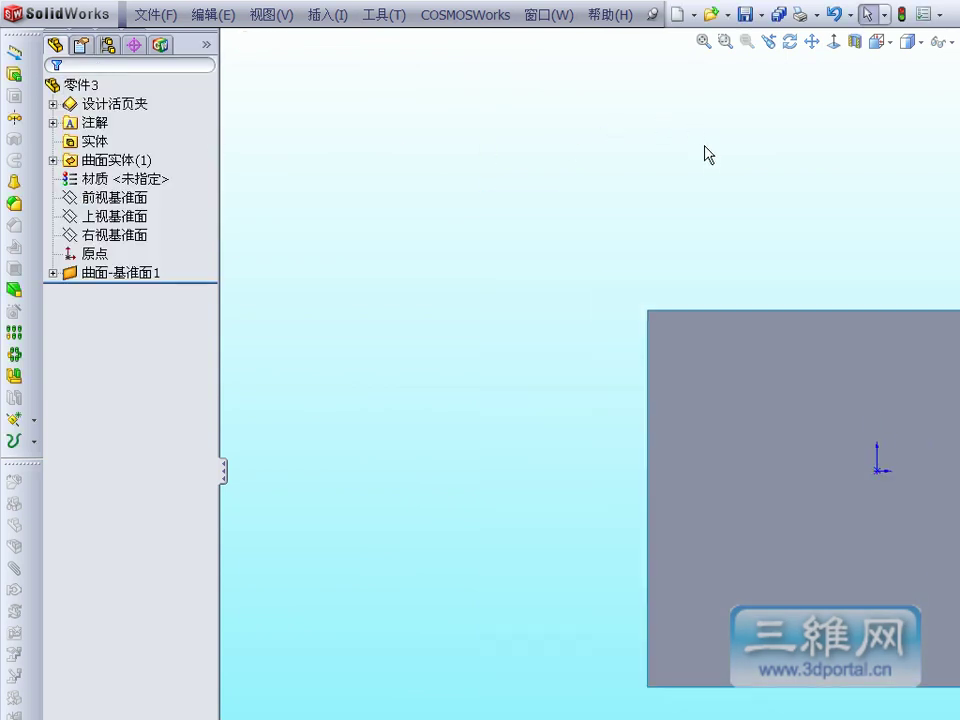
left_click(160, 45)
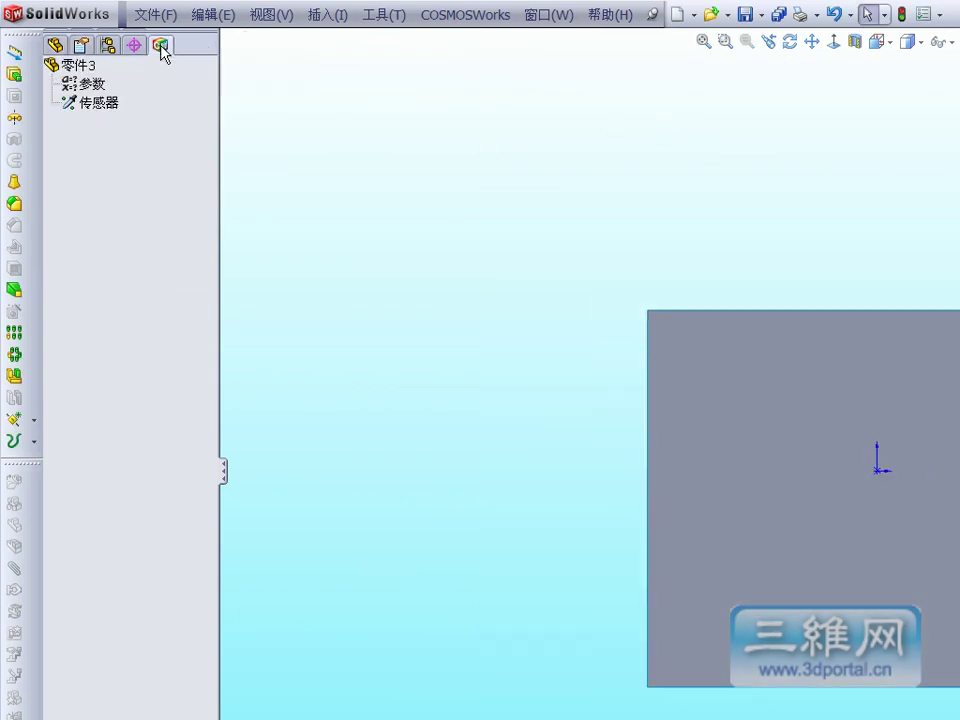
right_click(64, 62)
left_click(115, 79)
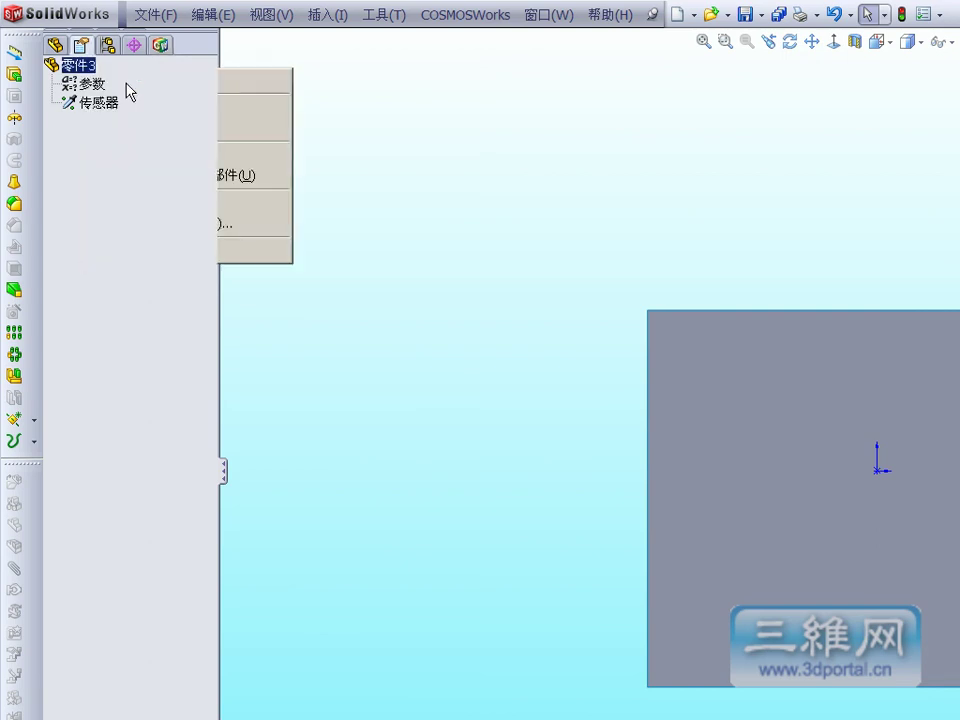
left_click(55, 91)
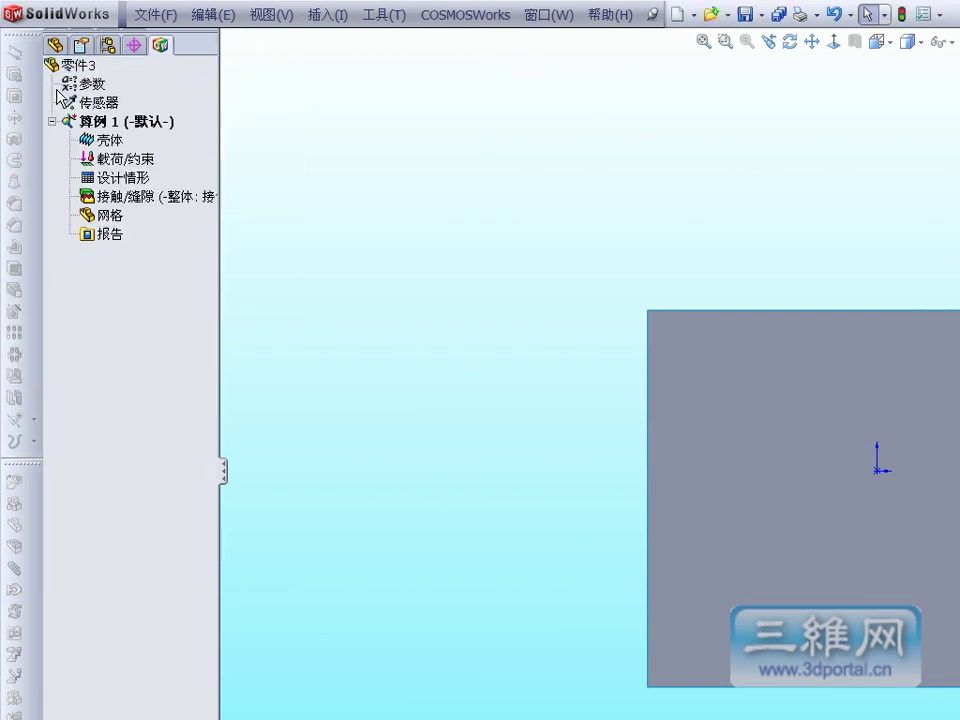
Define the rectangular surface as shell 壳体-1.
right_click(103, 143)
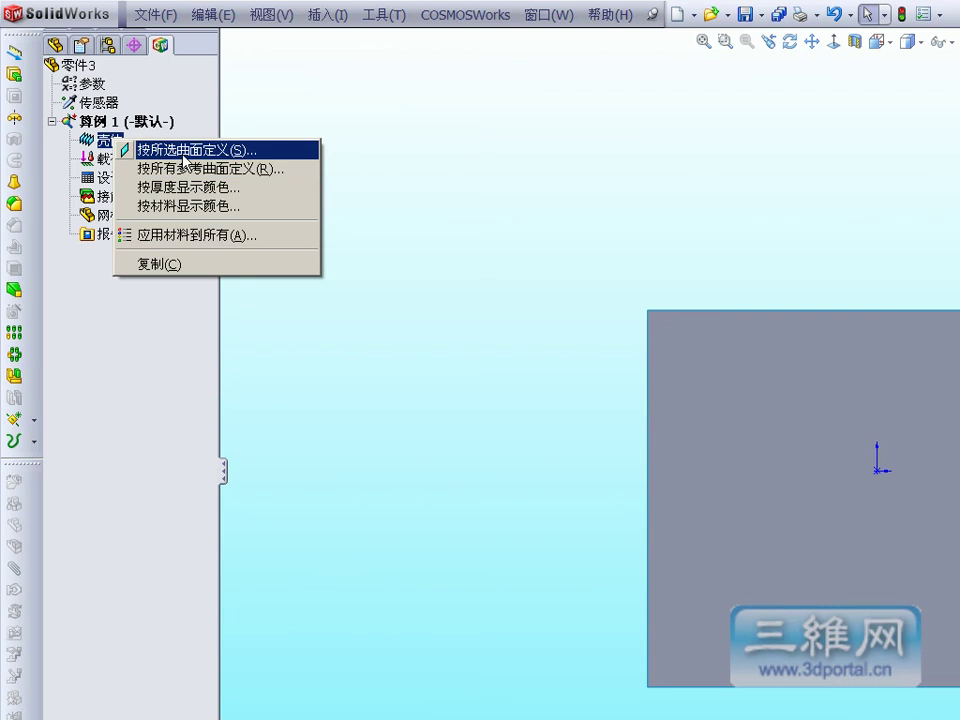
left_click(184, 236)
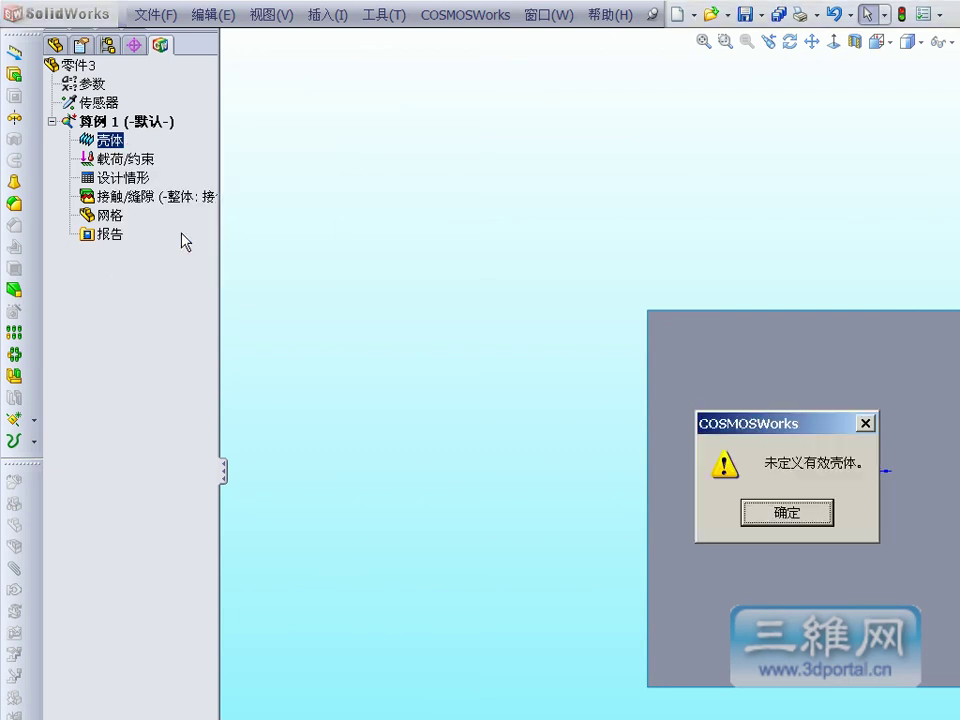
left_click(775, 514)
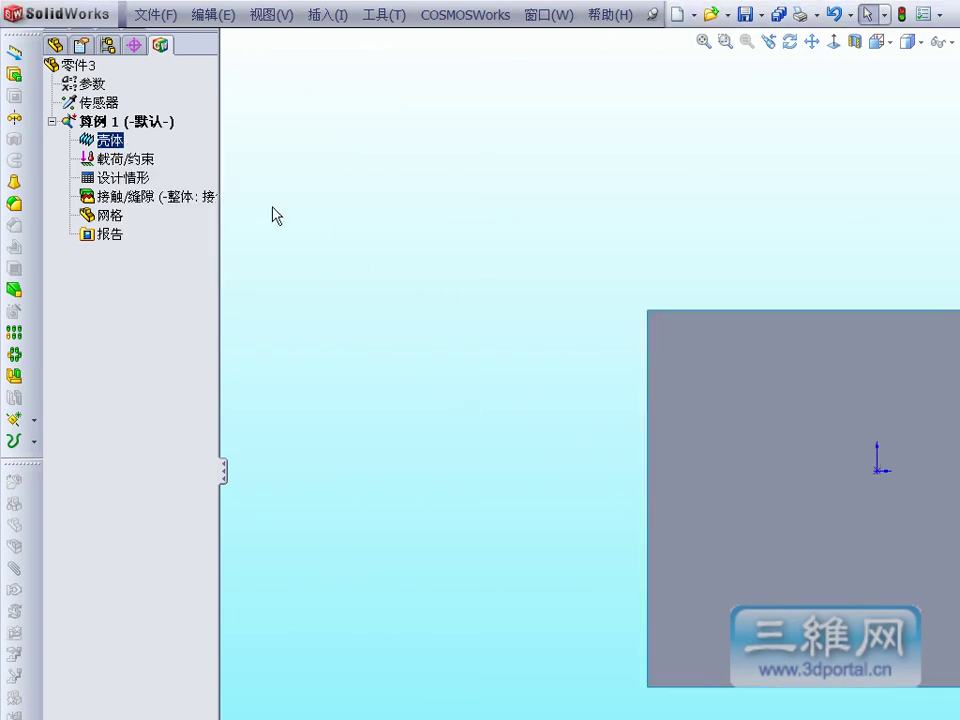
right_click(126, 148)
left_click(126, 150)
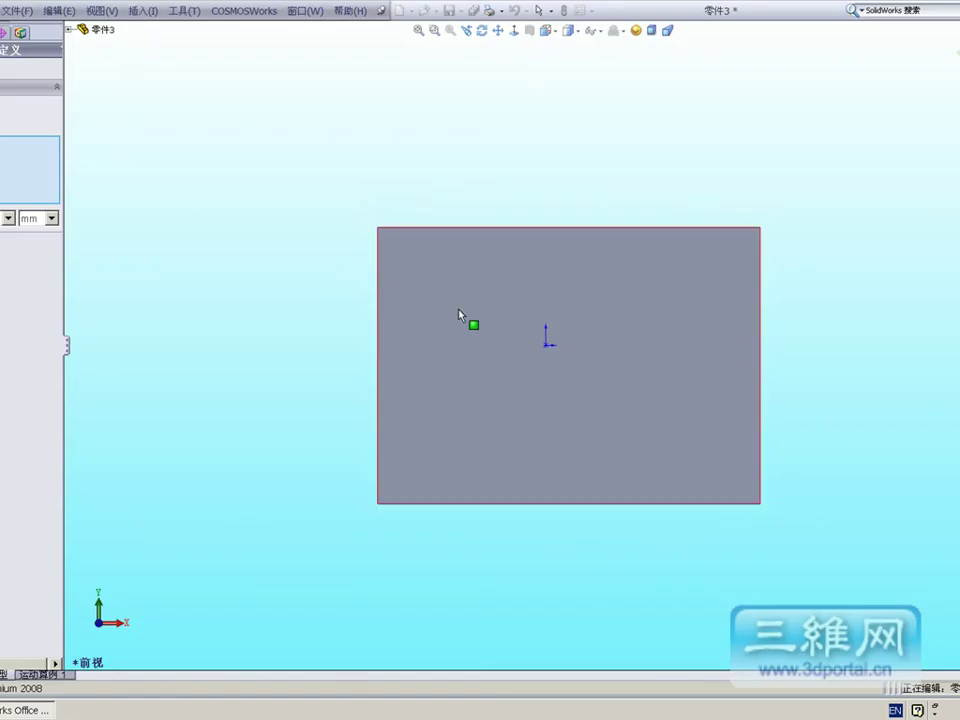
left_click(459, 310)
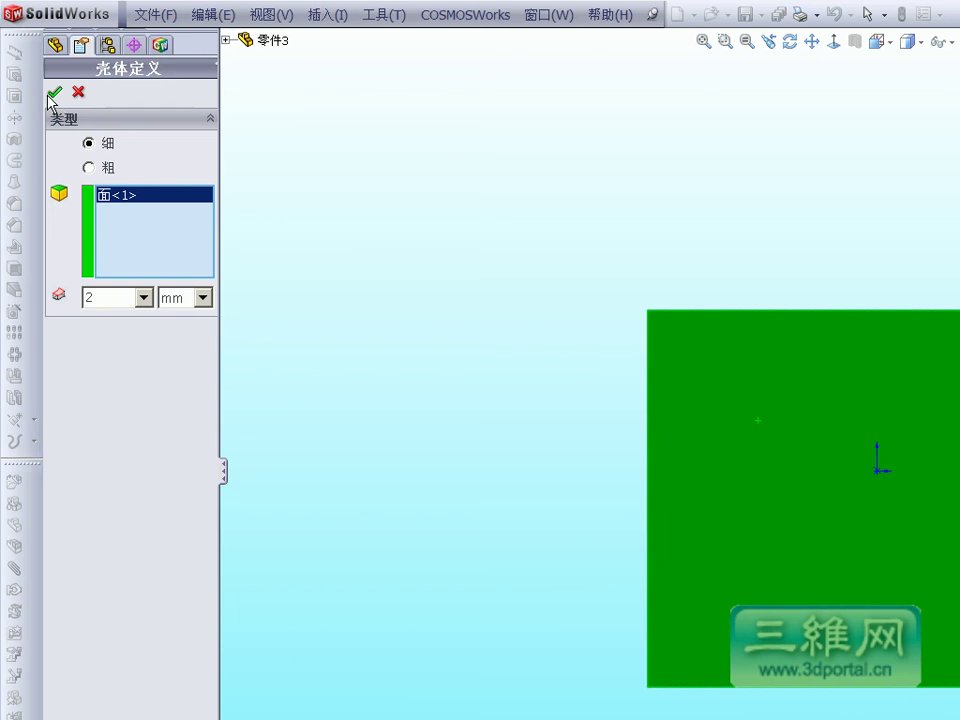
left_click(51, 92)
Assign AISI 1020 steel as the material of shell 壳体-1.
right_click(132, 158)
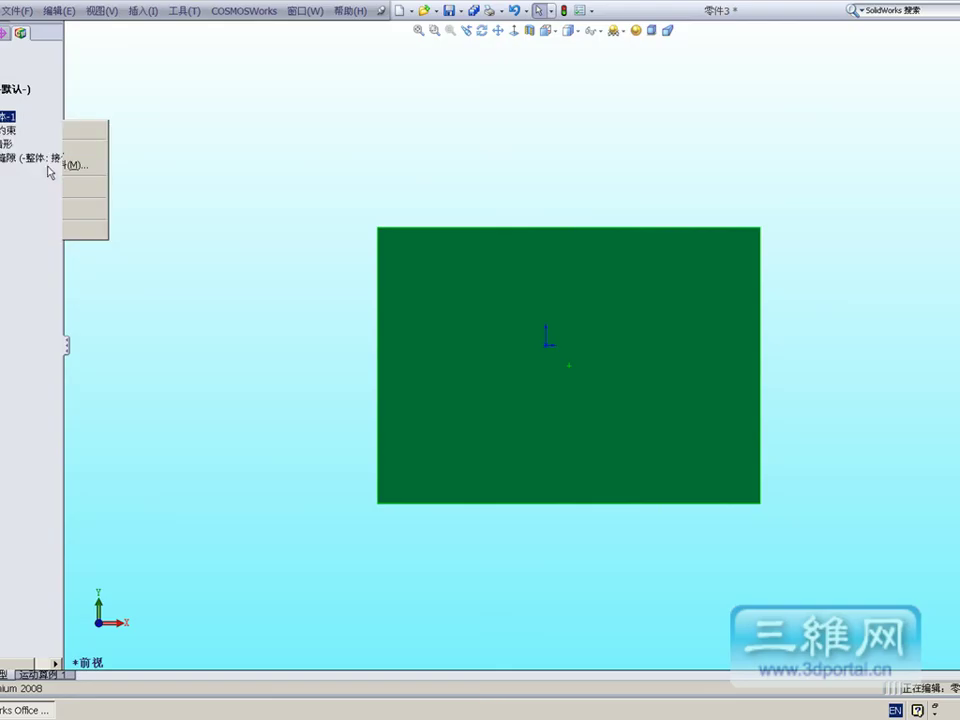
left_click(48, 166)
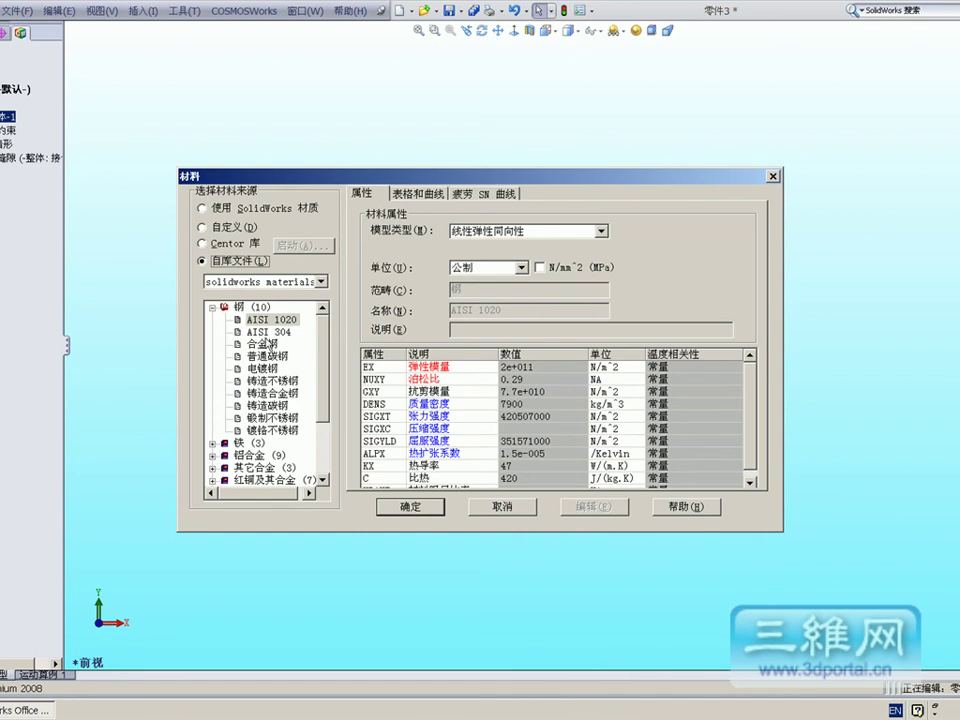
left_click(398, 506)
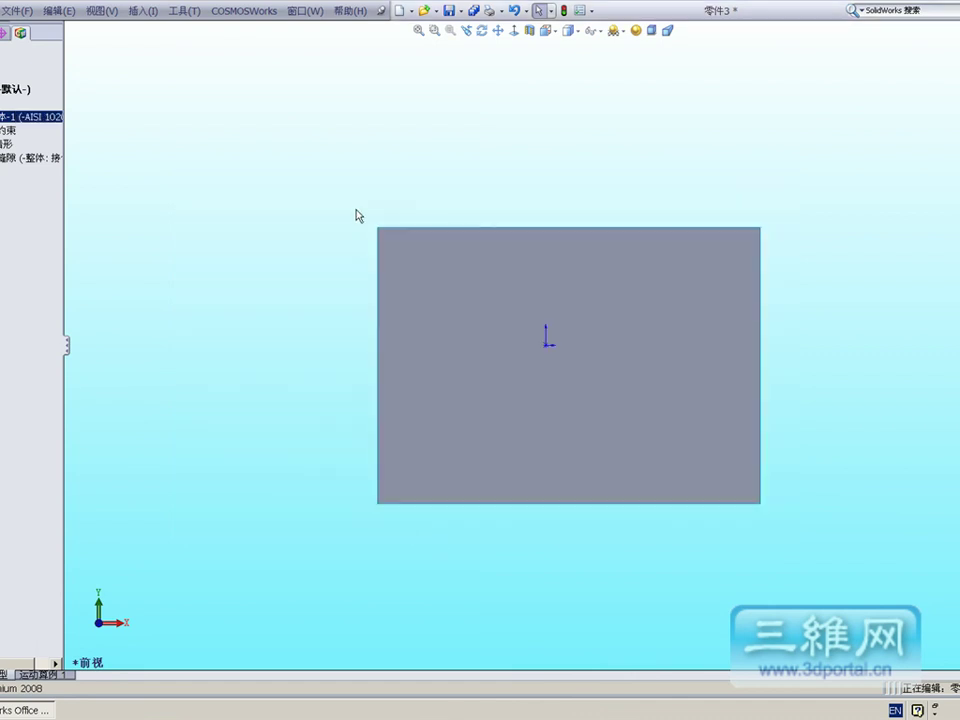
Add a fixed restraint, 约束-1, on the plate's left end edge.
right_click(100, 144)
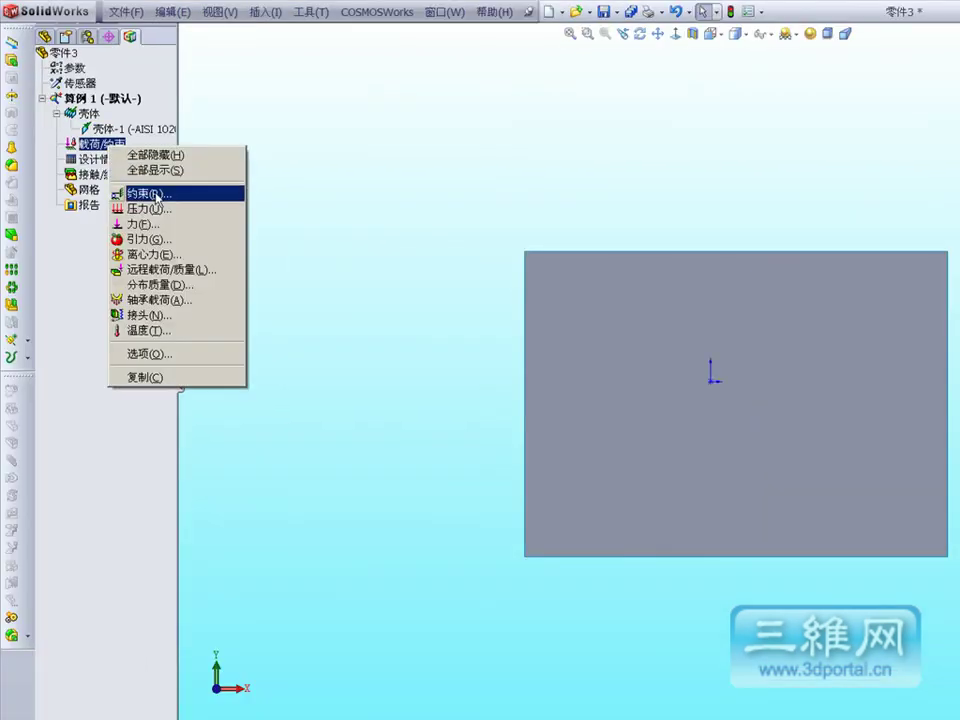
left_click(150, 193)
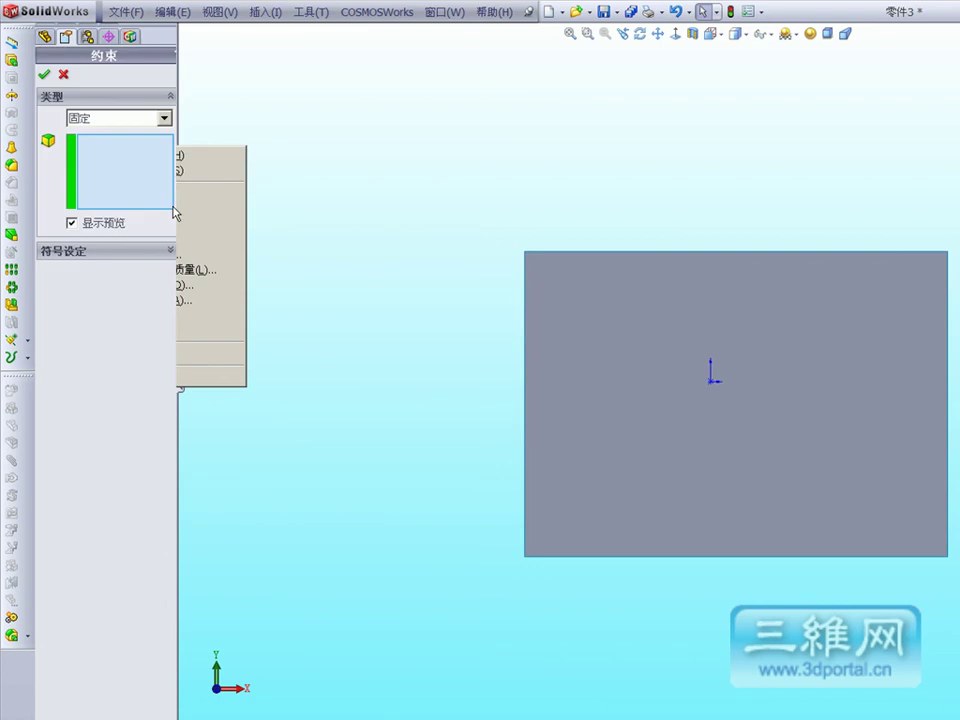
left_click(525, 396)
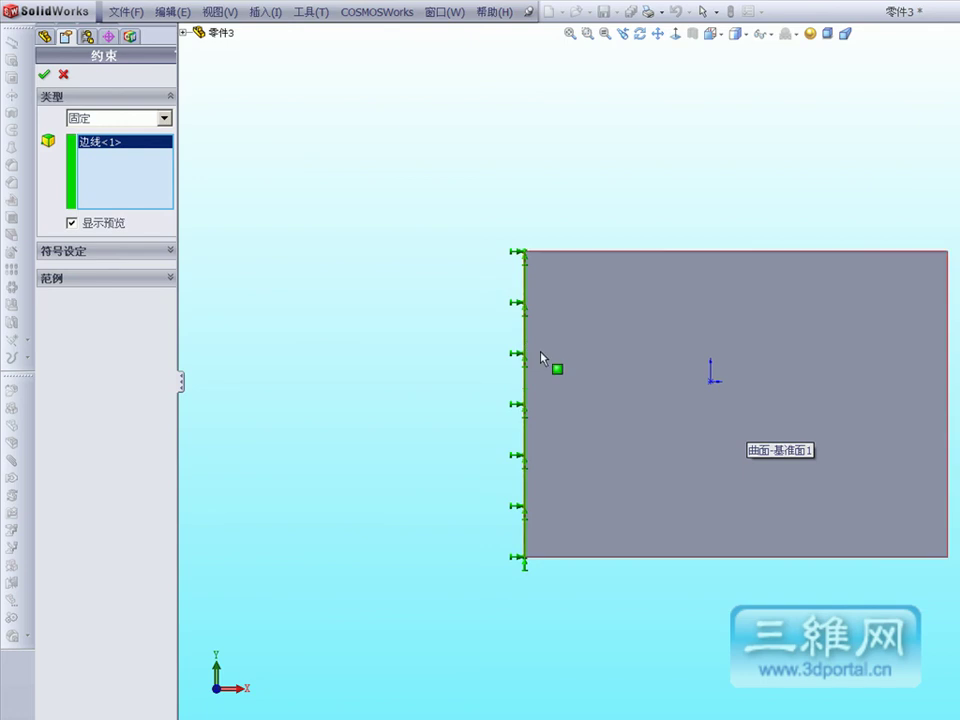
left_click(640, 33)
mouse_move(694, 389)
left_mouse_down()
mouse_move(673, 131)
mouse_move(694, 150)
left_mouse_up()
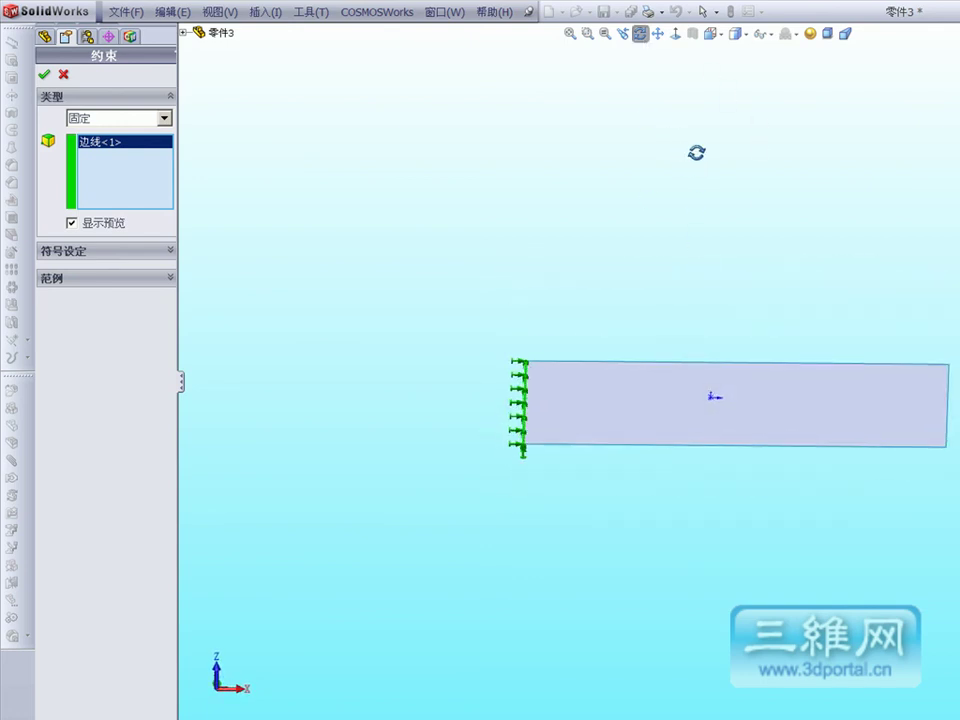
left_click(643, 37)
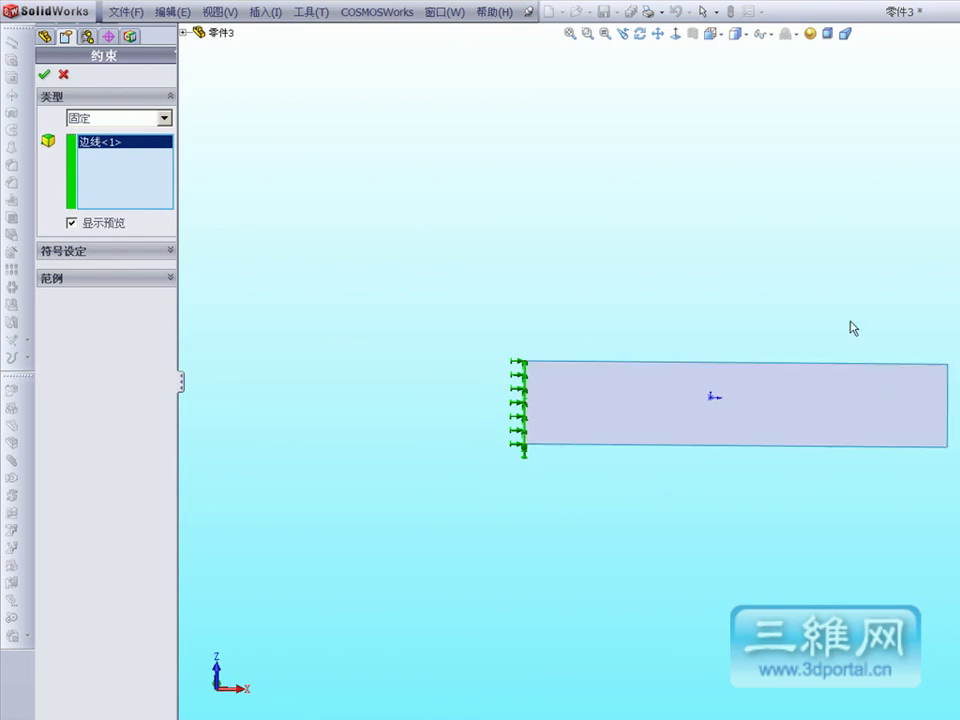
left_click(45, 77)
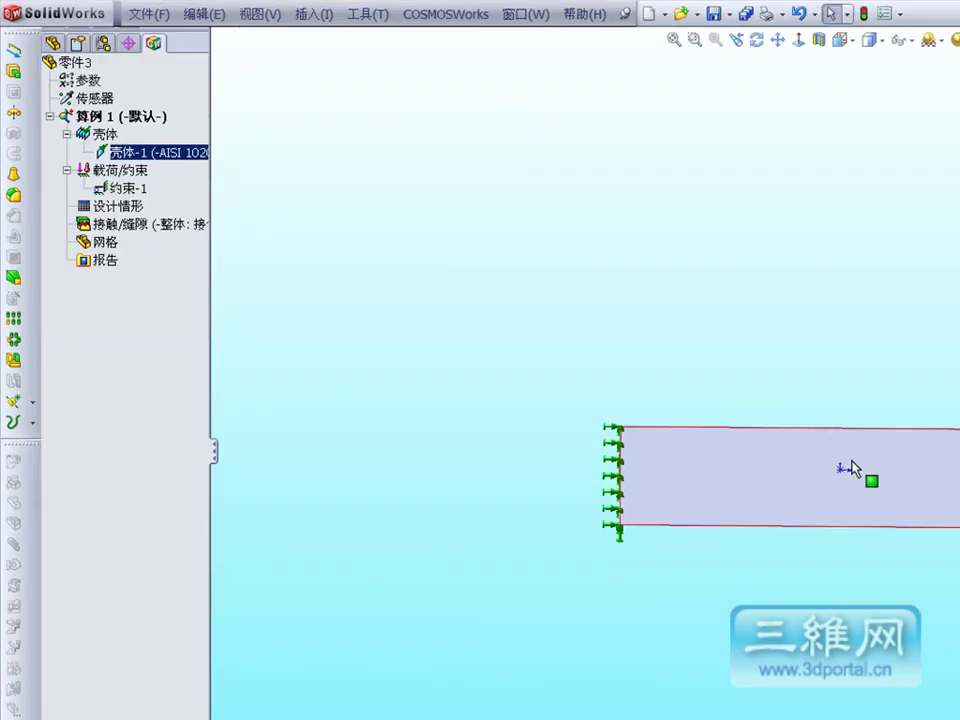
Apply a 100 N normal force, 力-1, to the plate's face.
left_click(851, 469)
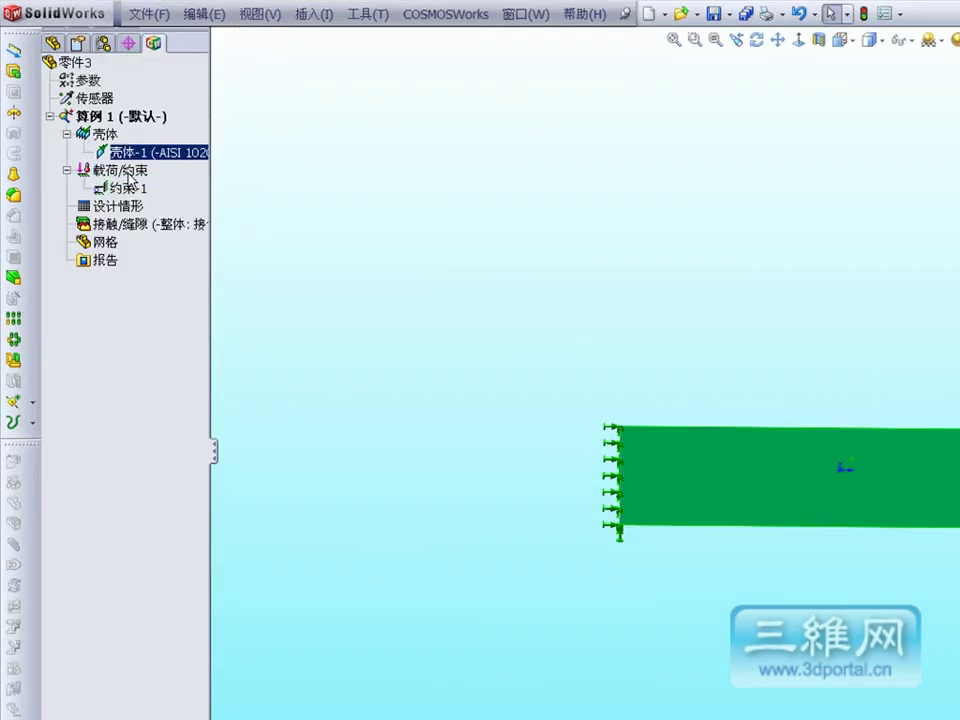
right_click(128, 175)
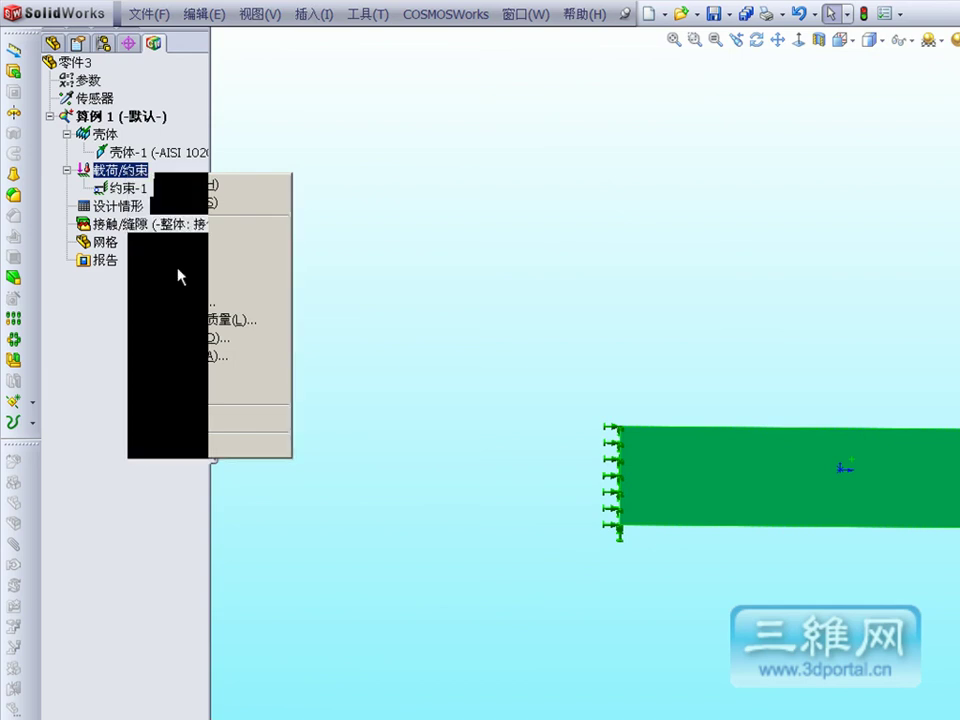
left_click(180, 275)
left_click(150, 162)
double_click(103, 421)
type("10")
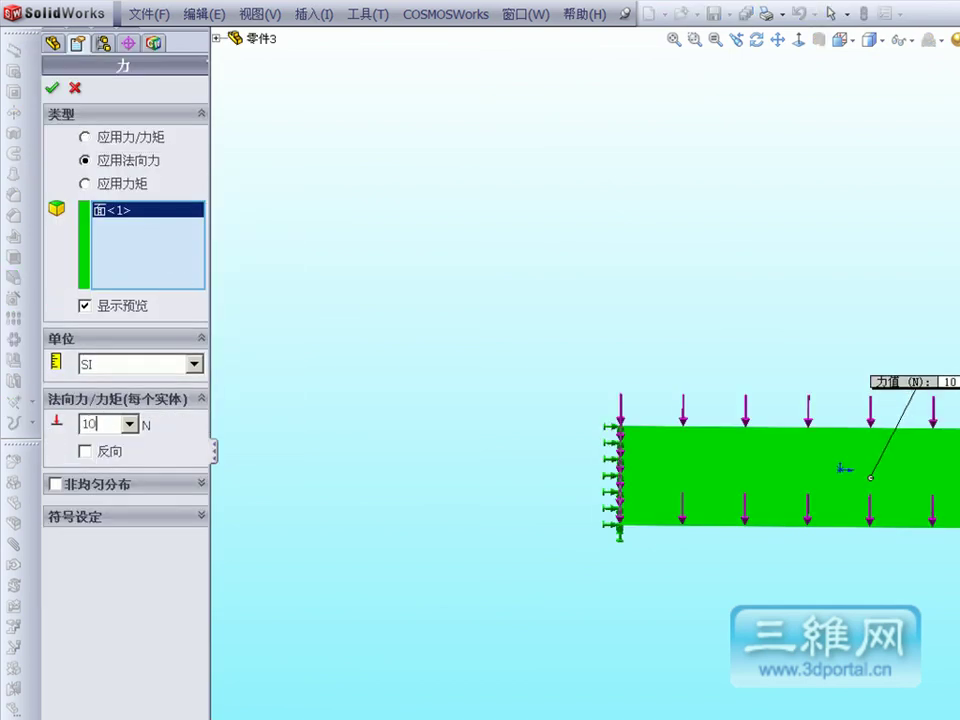
type("0")
left_click(52, 88)
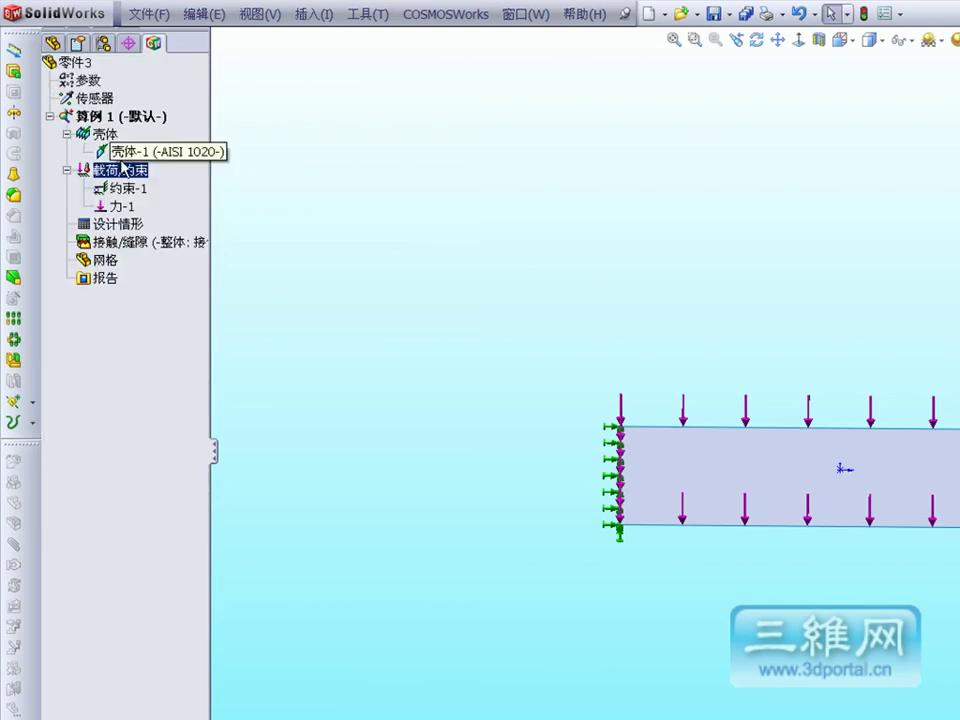
Mesh the plate with a 5 mm element size.
left_click(108, 261)
right_click(111, 262)
left_click(130, 268)
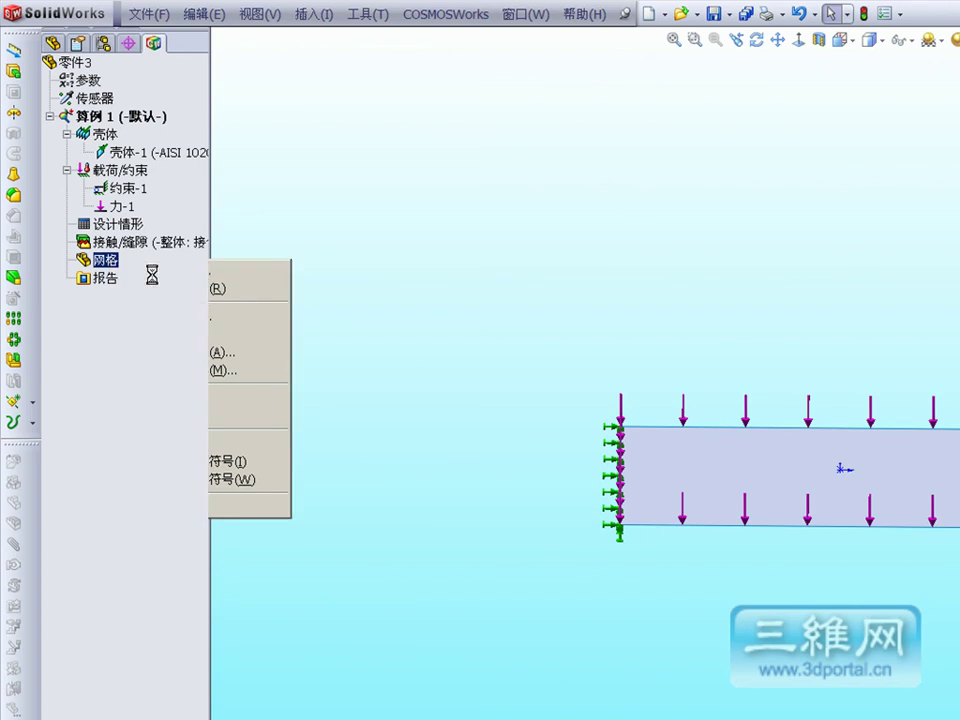
double_click(130, 226)
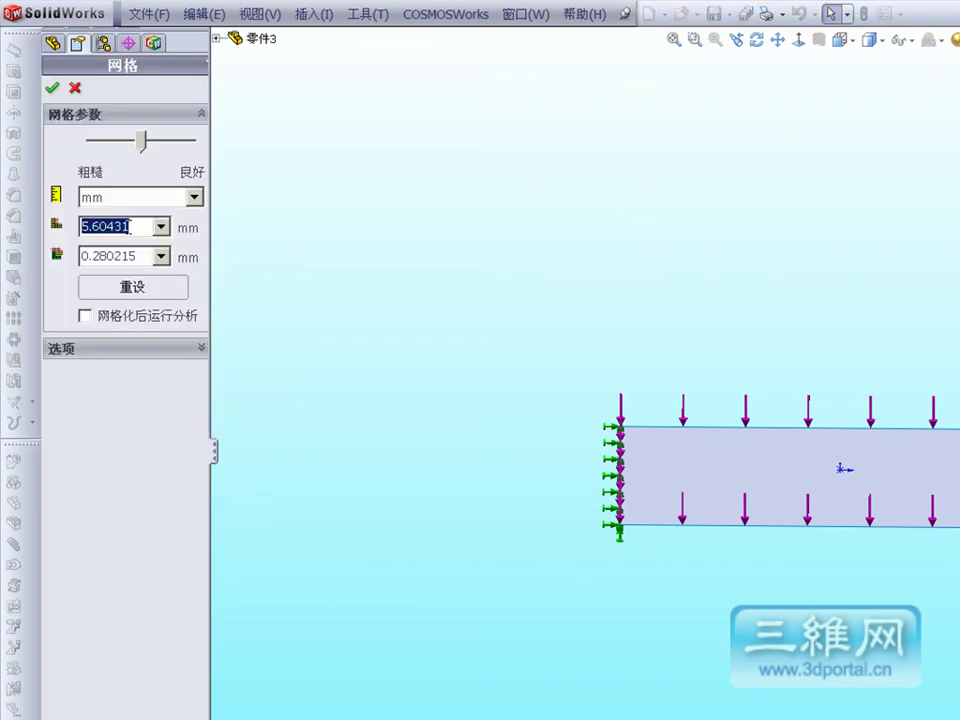
type("5")
left_click(51, 89)
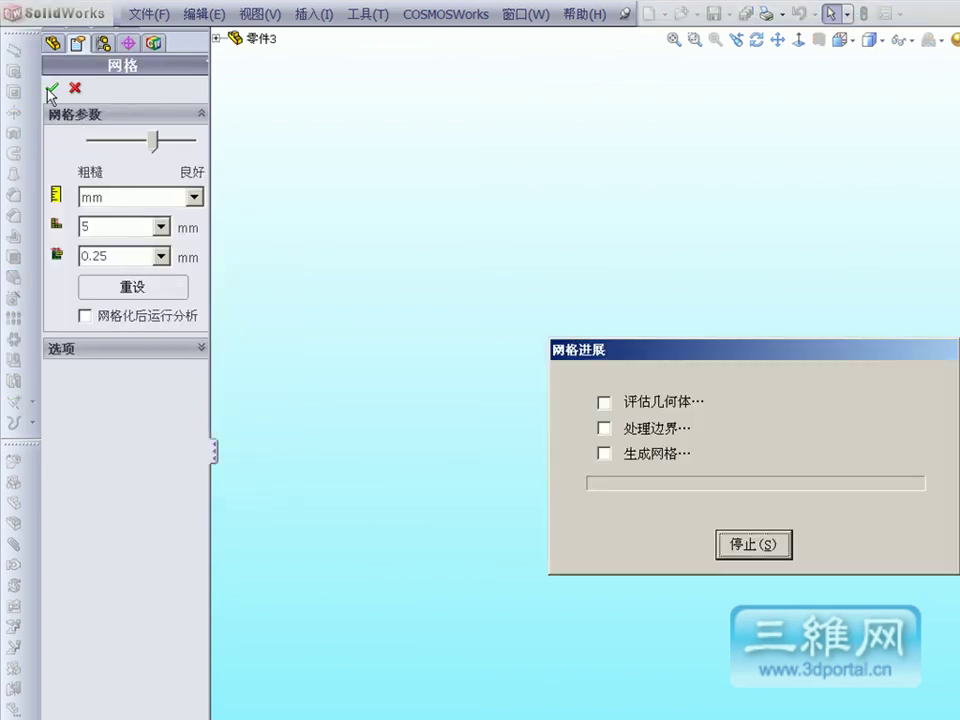
Run 算例 1 and view the von Mises stress plot edge-on.
right_click(111, 121)
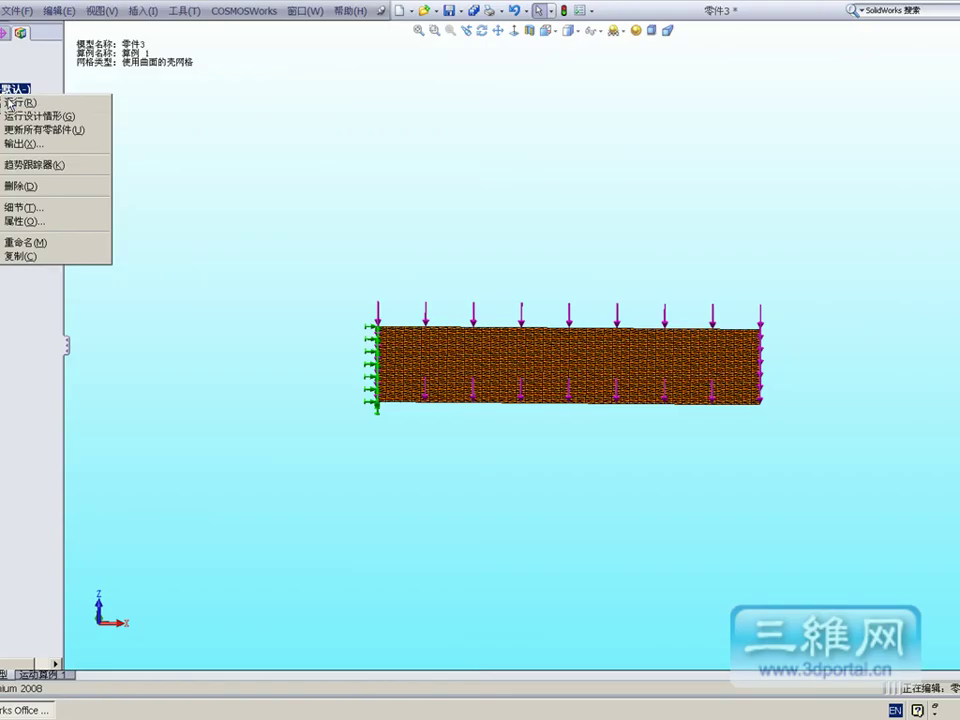
left_click(9, 103)
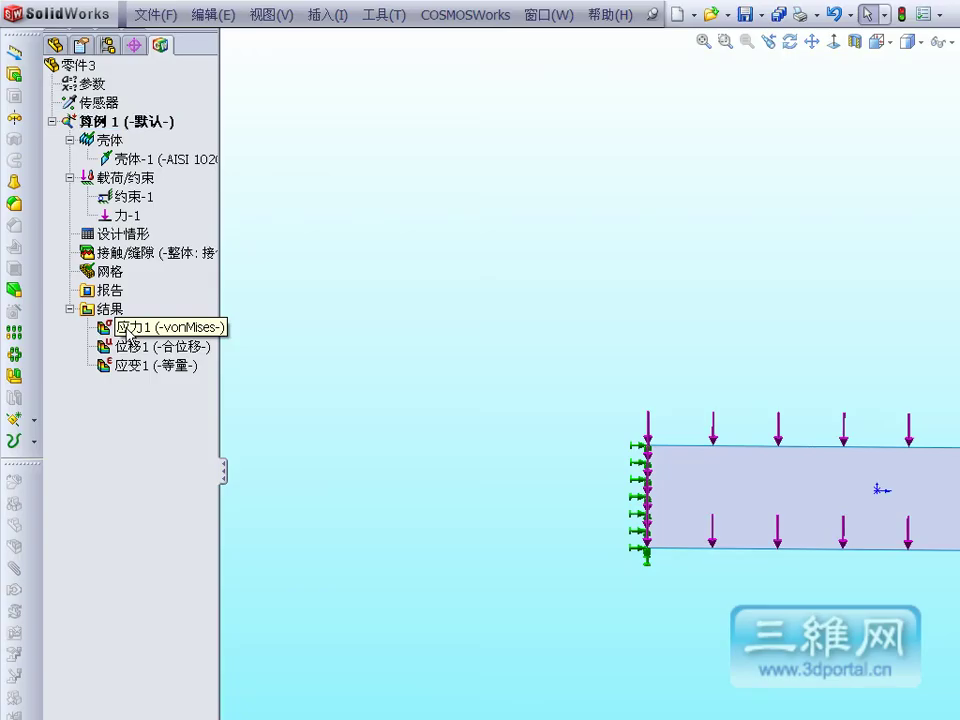
double_click(5, 240)
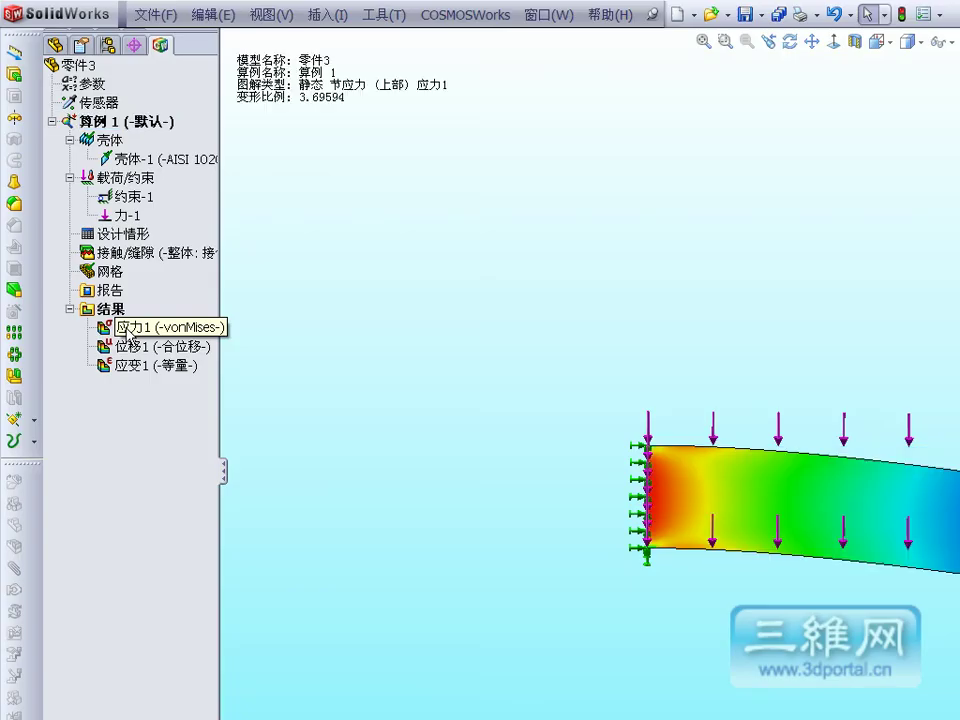
left_click(790, 42)
left_click_drag(823, 216, 819, 135)
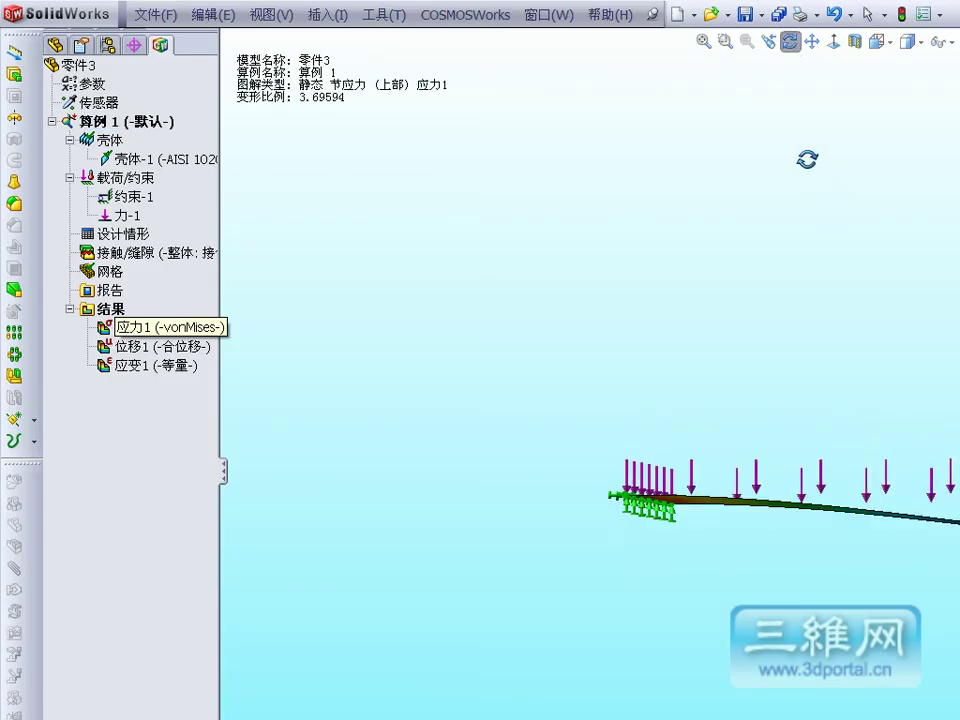
Show the von Mises stress plot 应力1 again, then switch to displacement plot 位移1.
left_click(792, 44)
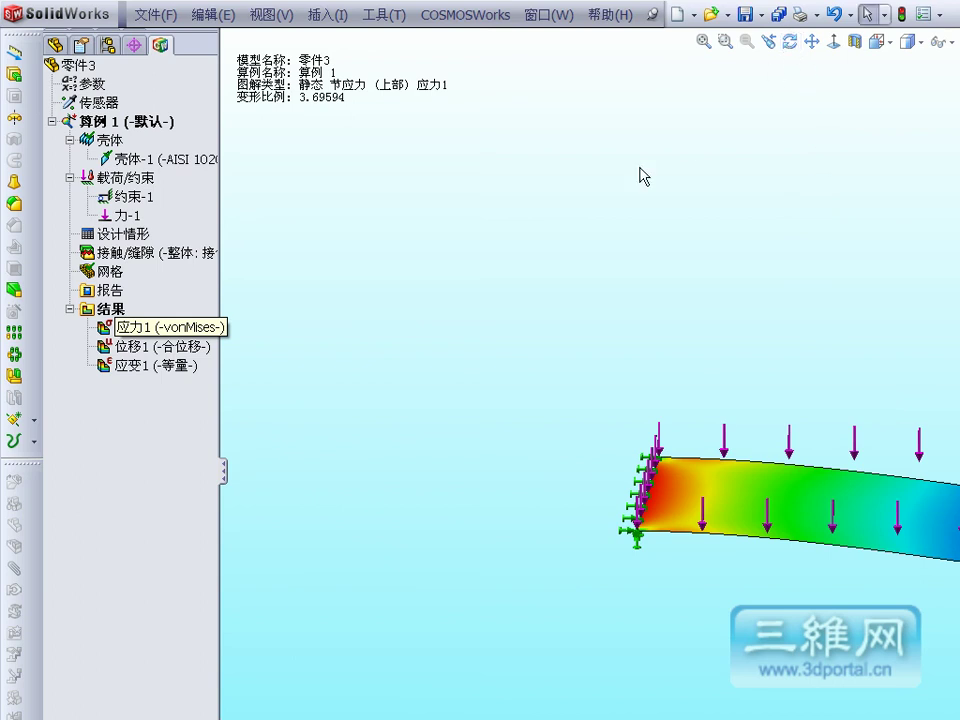
right_click(136, 196)
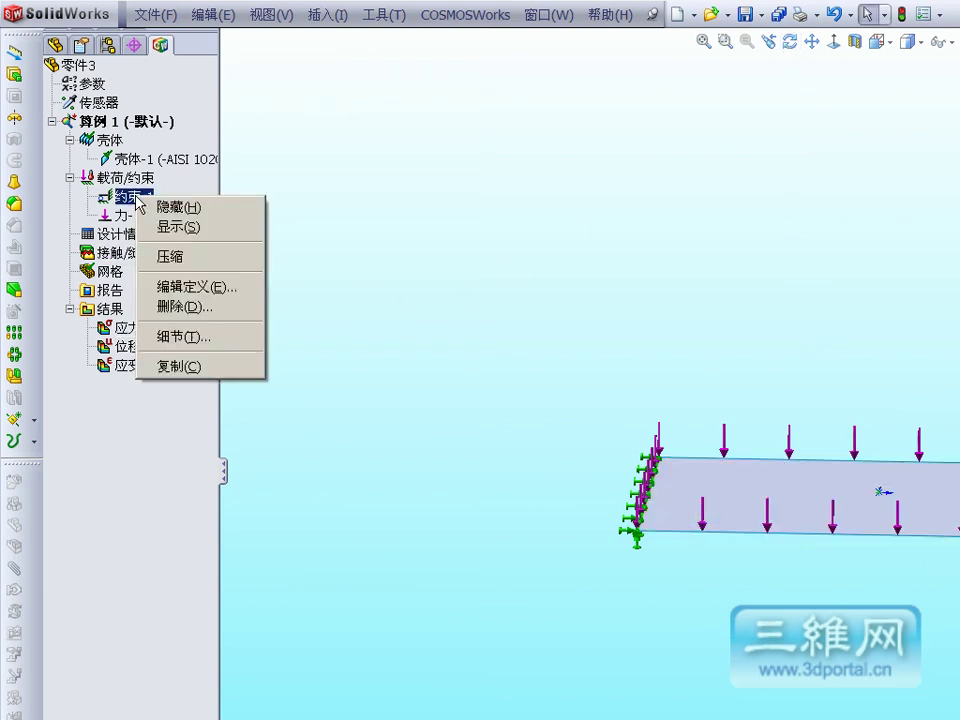
left_click(493, 146)
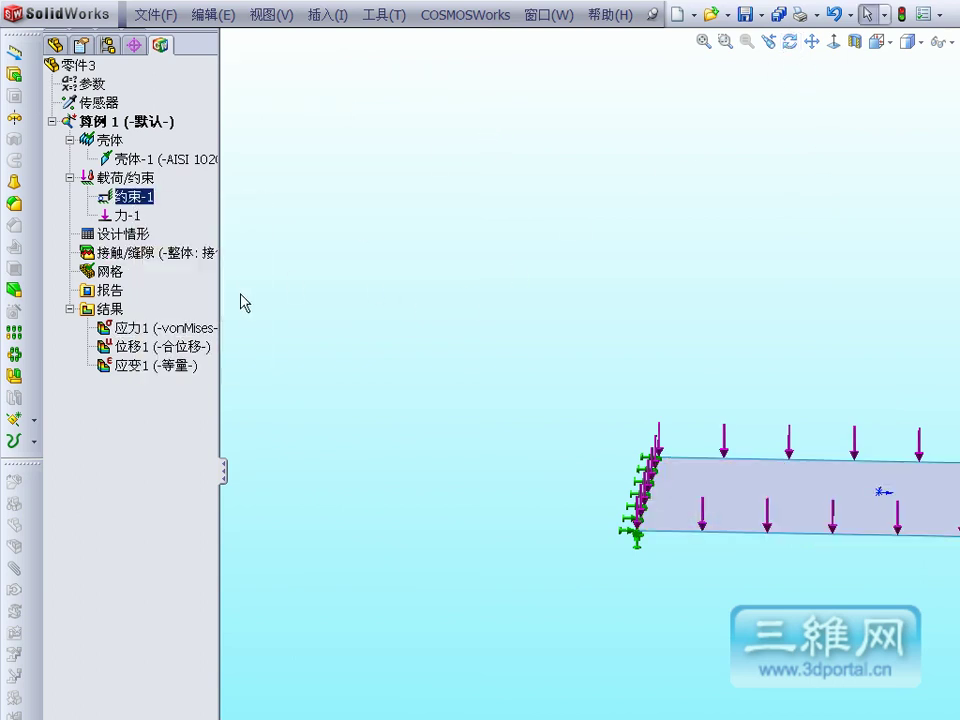
double_click(169, 338)
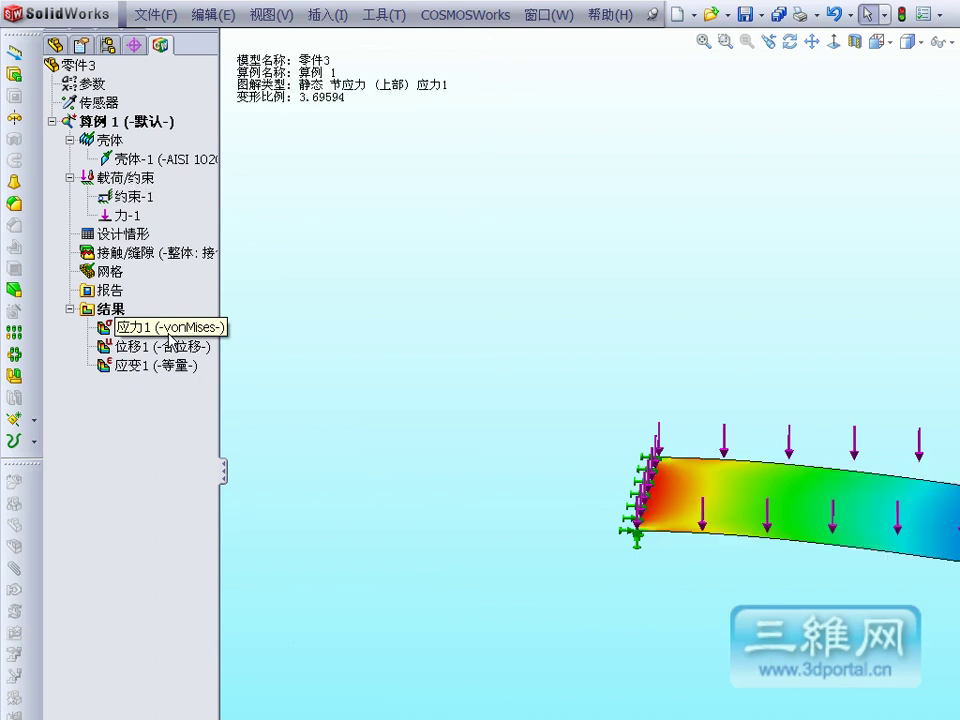
double_click(165, 347)
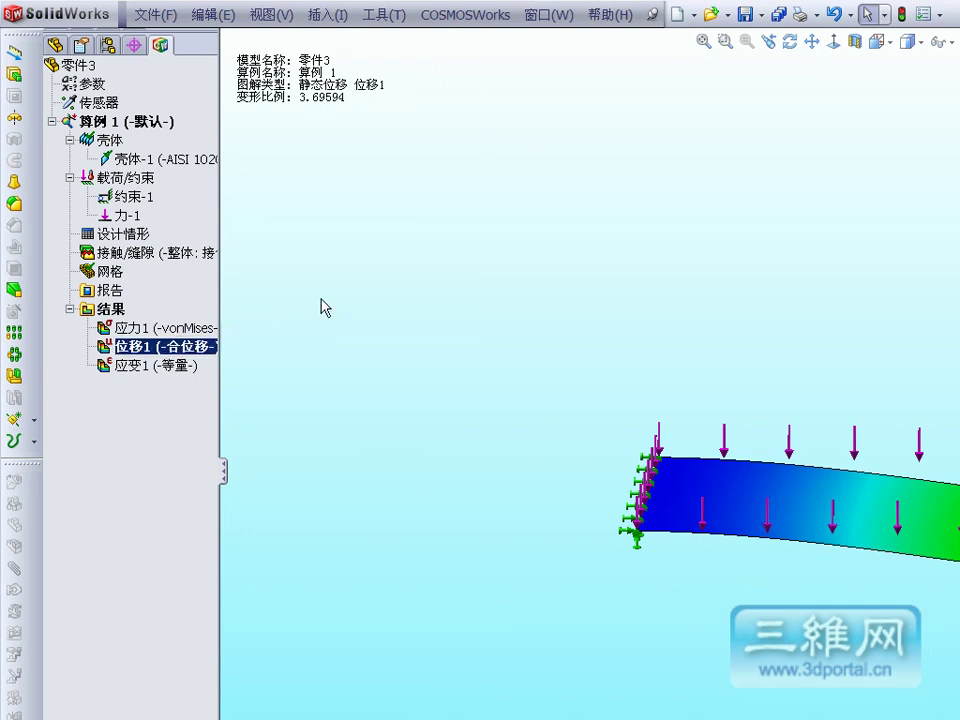
Change restraint 约束-1's type to 不可移动(无平移), immovable with no translation.
right_click(130, 195)
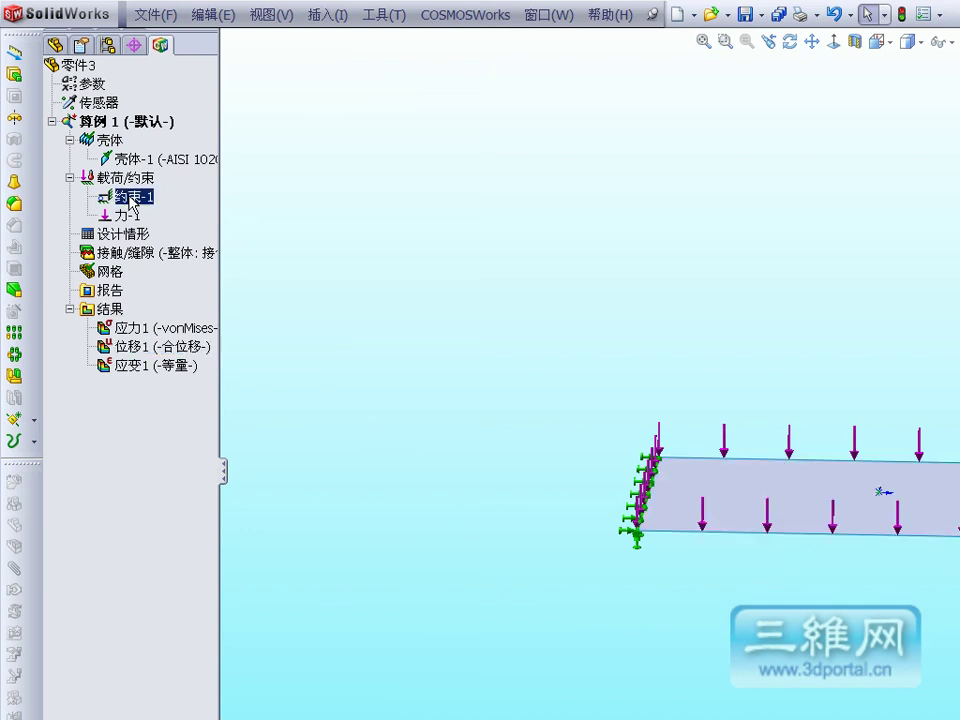
left_click(193, 288)
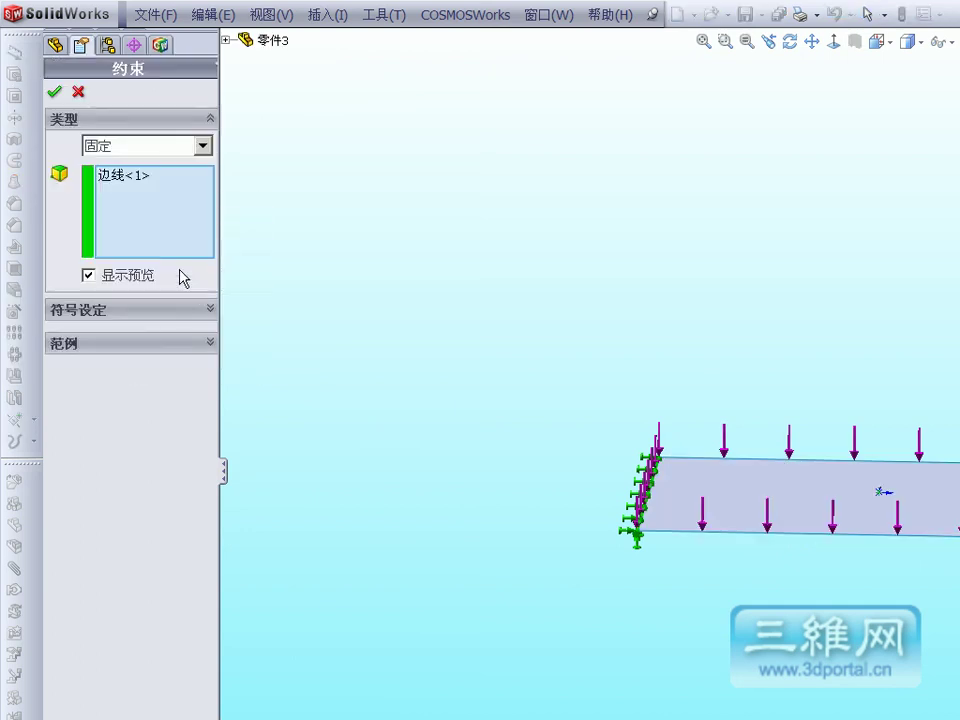
left_click(202, 146)
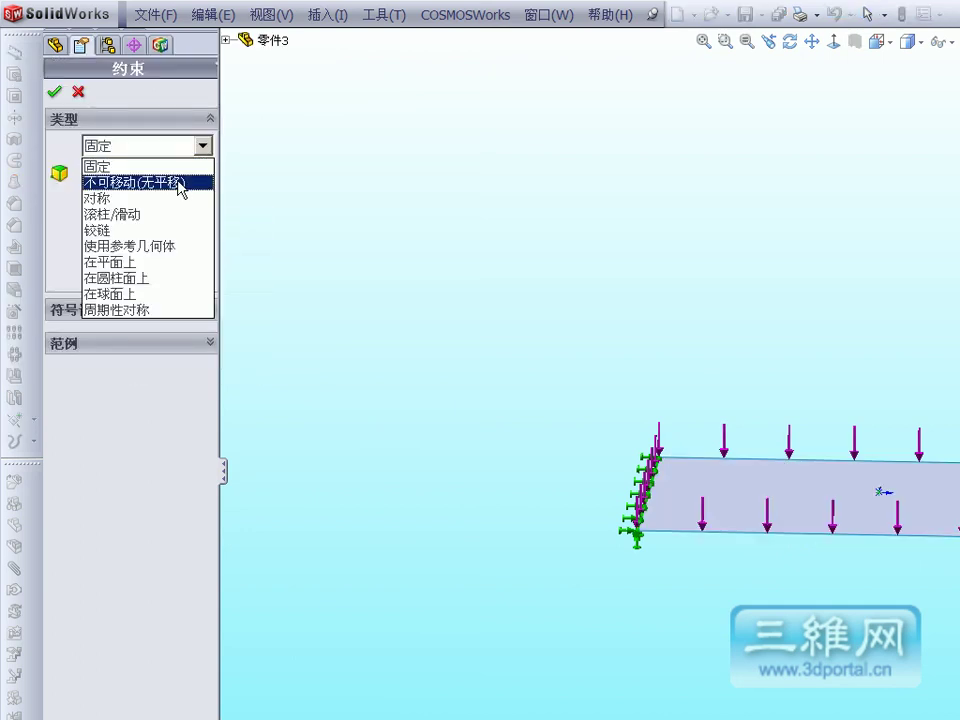
left_click(181, 184)
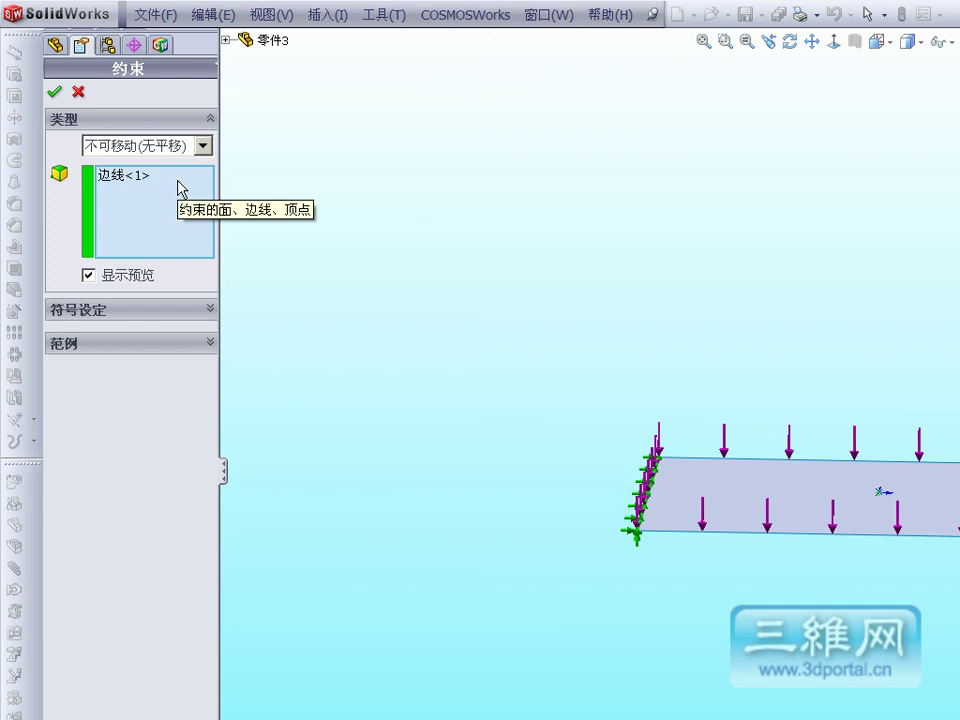
left_click(57, 92)
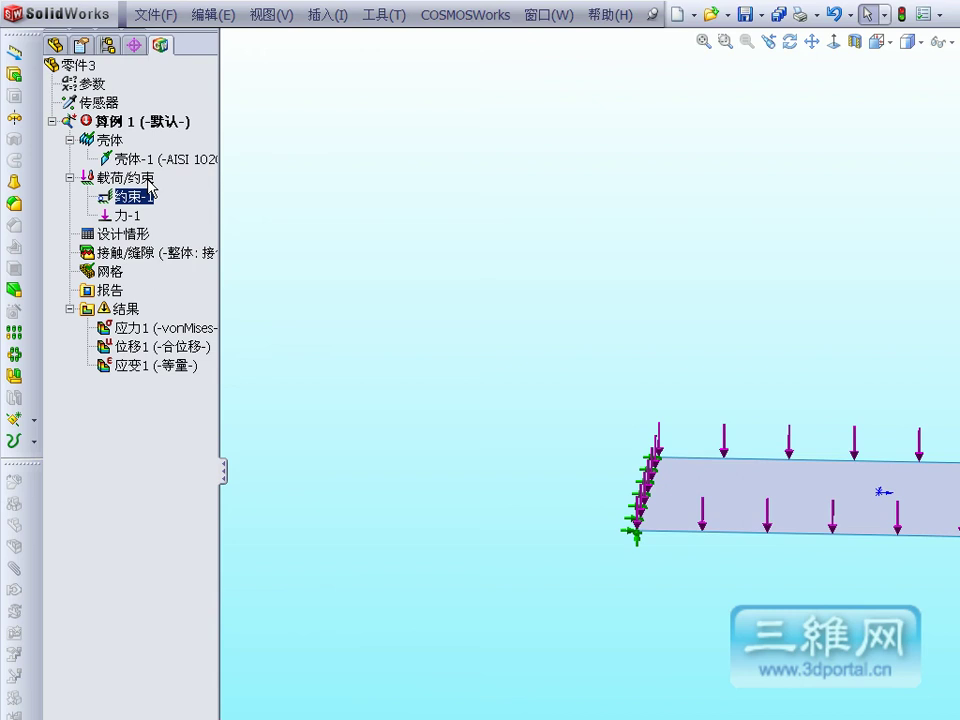
Re-run 算例 1 without large displacement and show the updated von Mises plot 应力1.
right_click(137, 122)
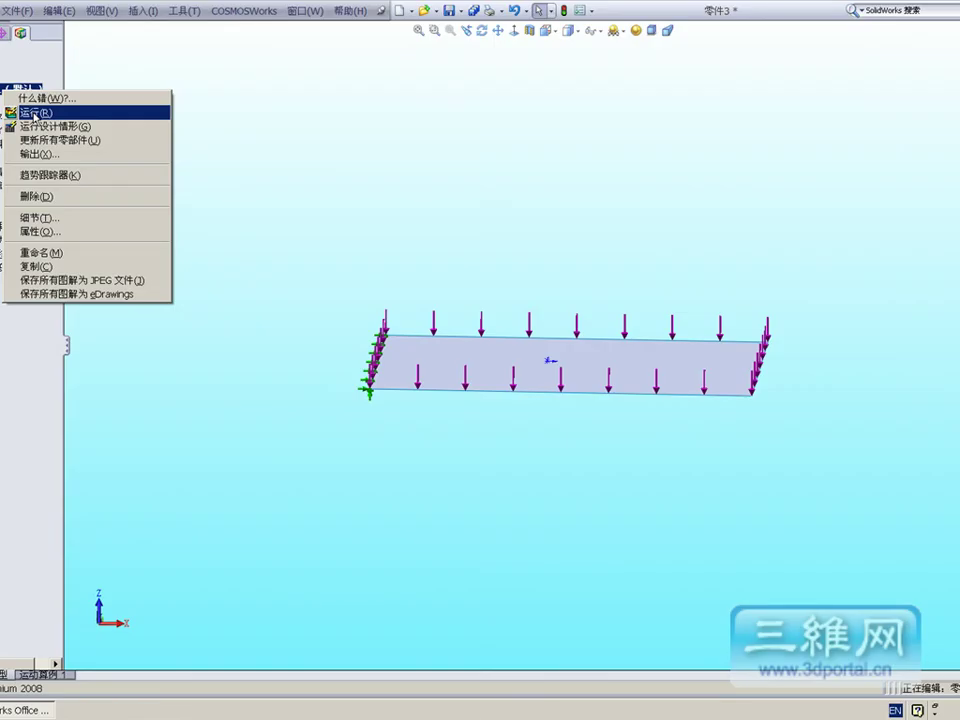
left_click(35, 114)
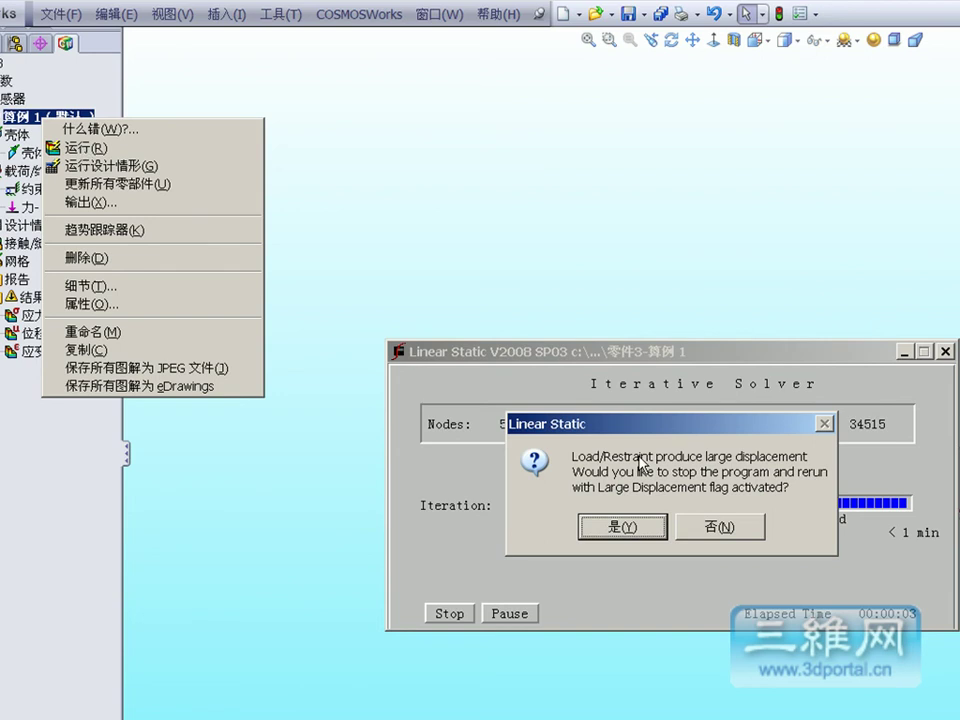
left_click(718, 527)
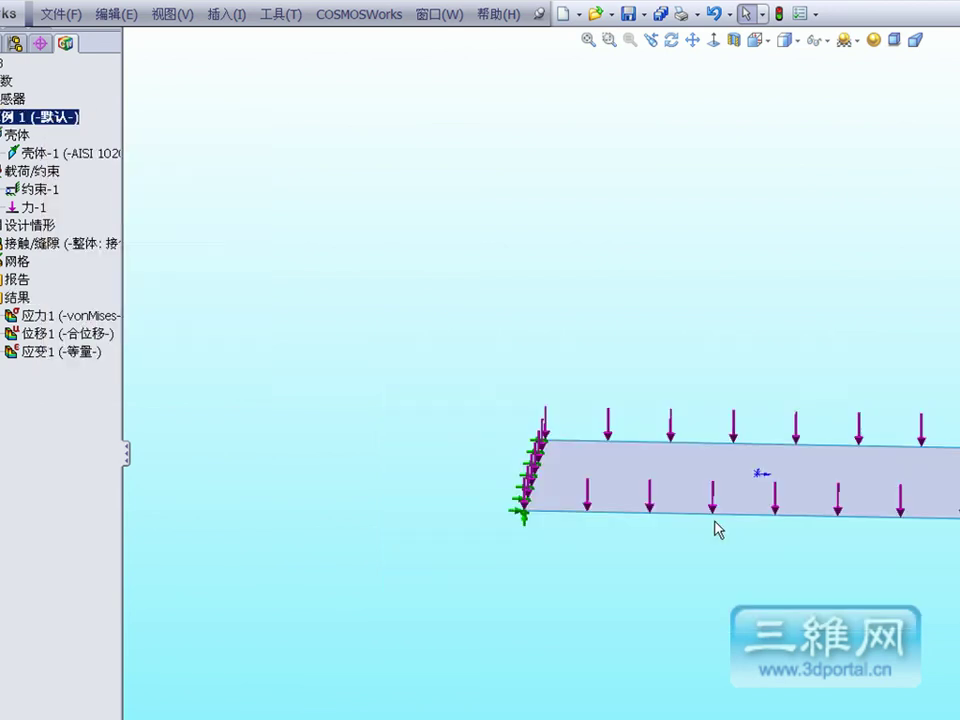
double_click(35, 316)
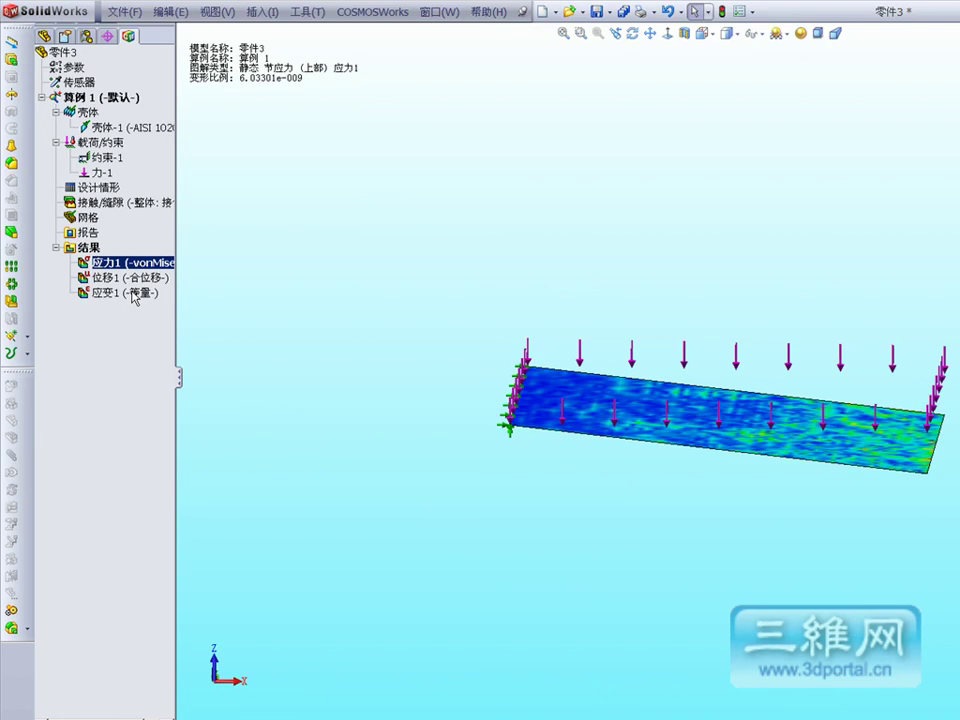
Add the plate's right end edge to restraint 约束-1 and re-run 算例 1.
right_click(115, 160)
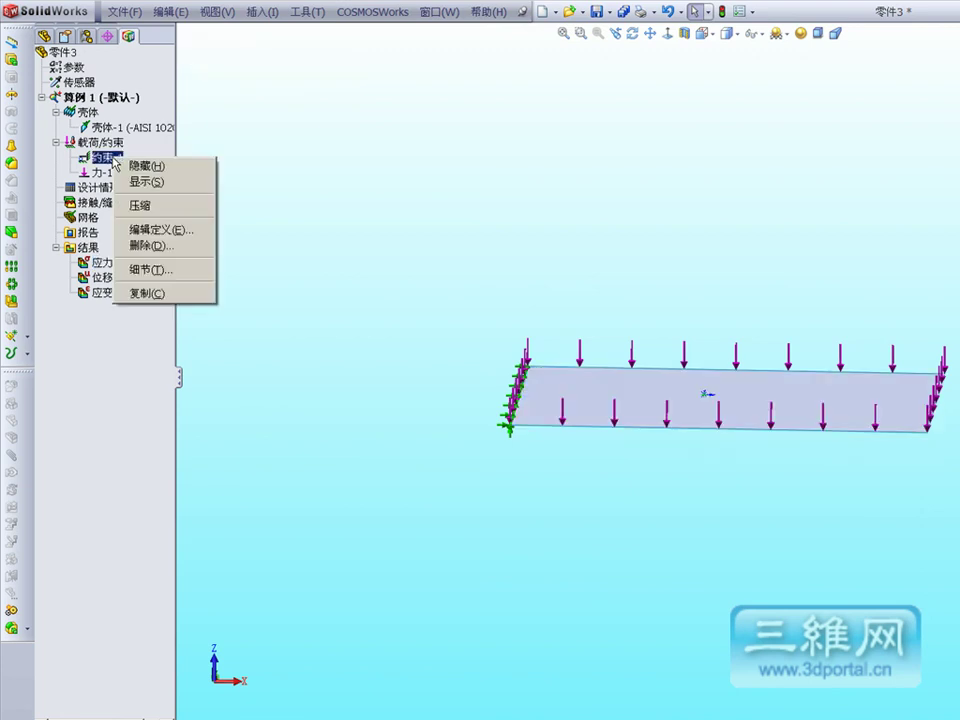
left_click(160, 229)
left_click(118, 180)
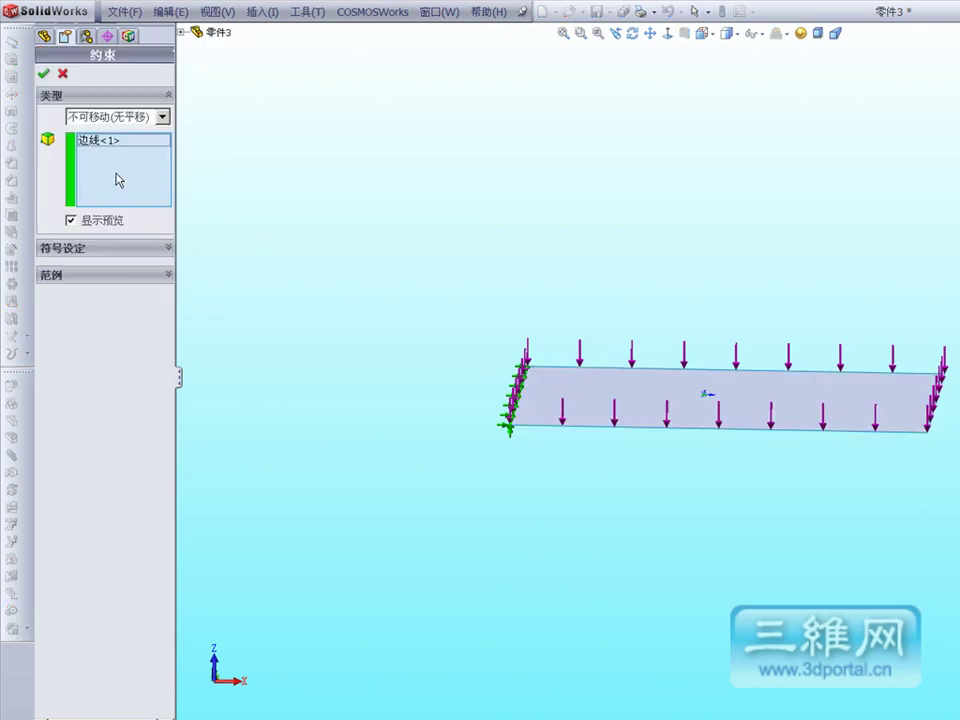
left_click(935, 418)
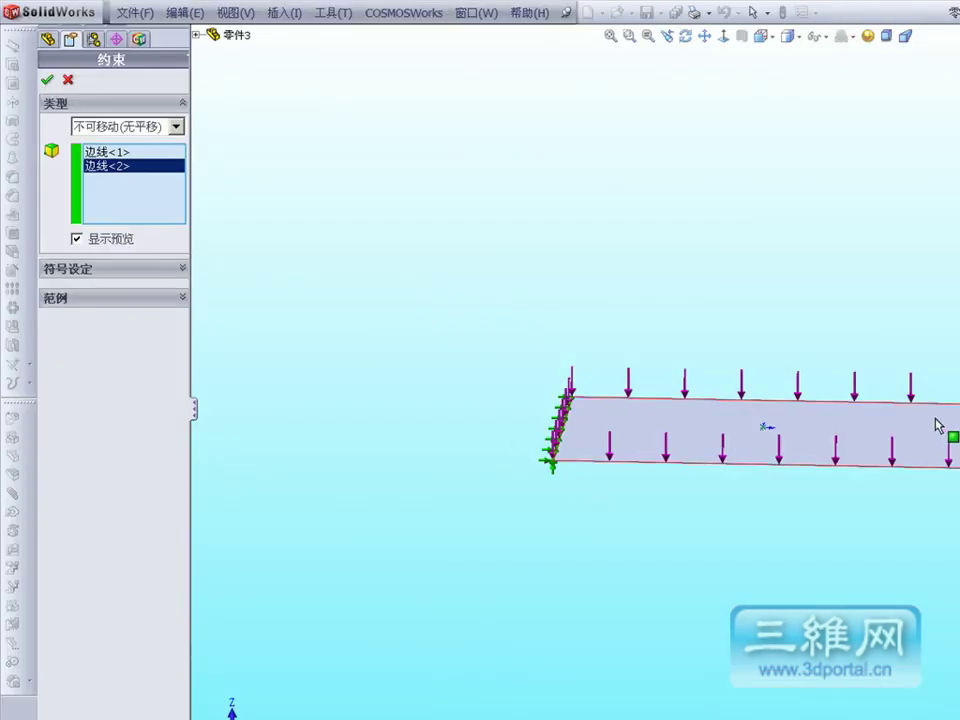
left_click(47, 79)
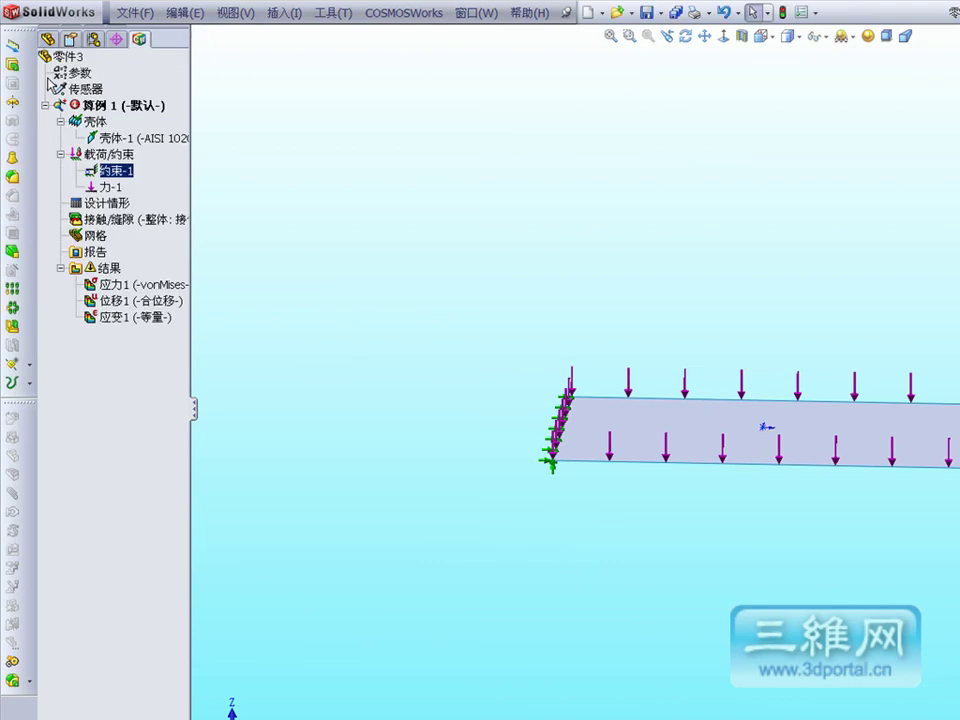
right_click(100, 105)
left_click(141, 131)
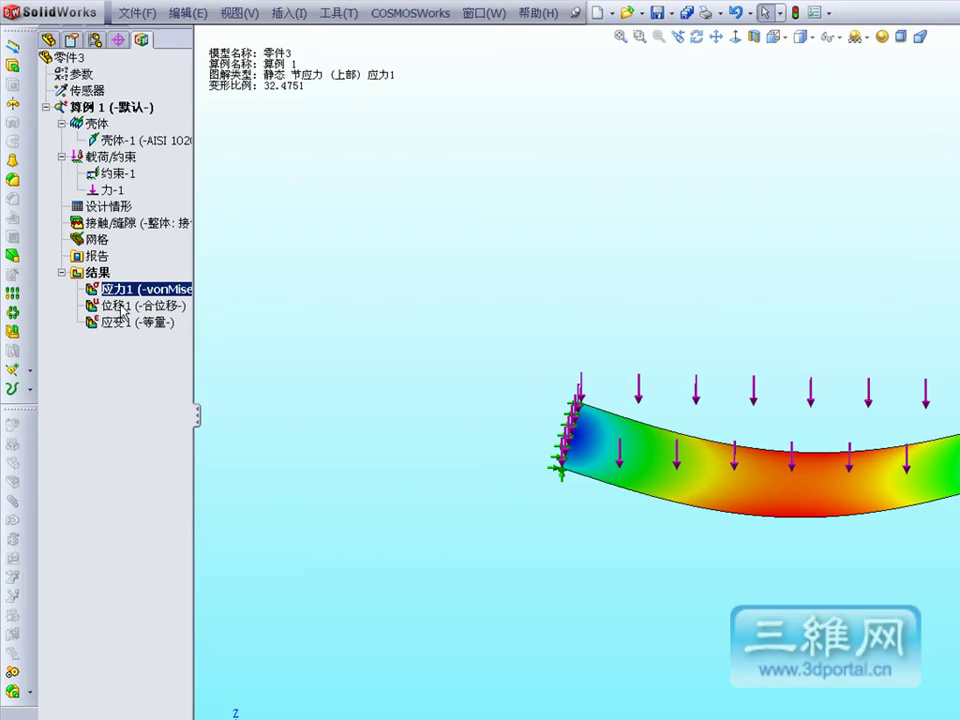
Set restraint 约束-1's type to 固定 (fixed) and re-run 算例 1.
left_click(8, 255)
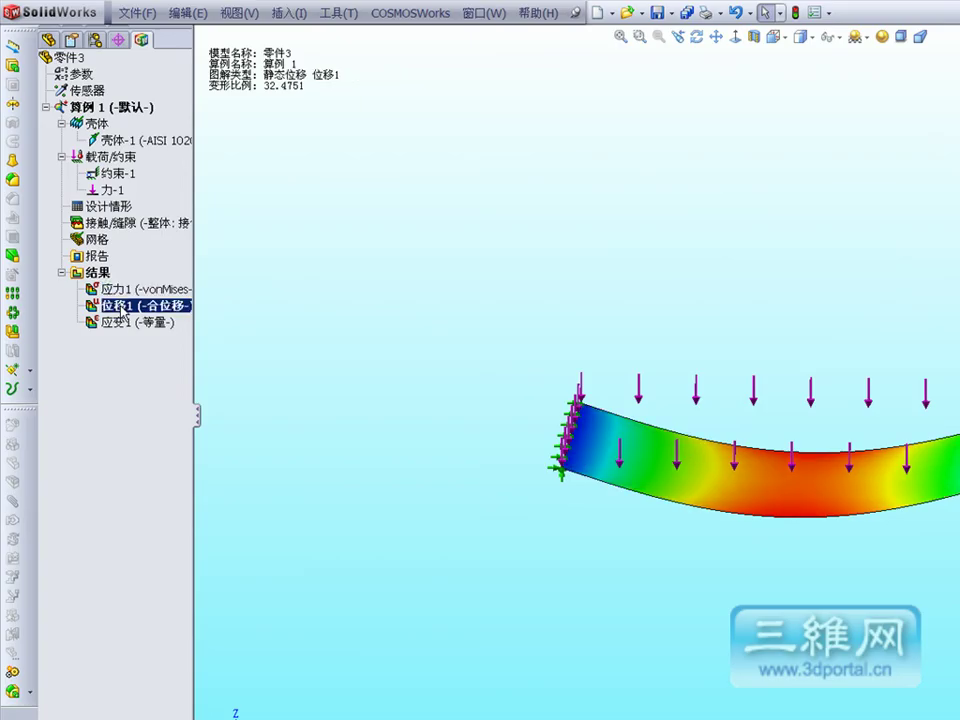
left_click(115, 175)
right_click(115, 175)
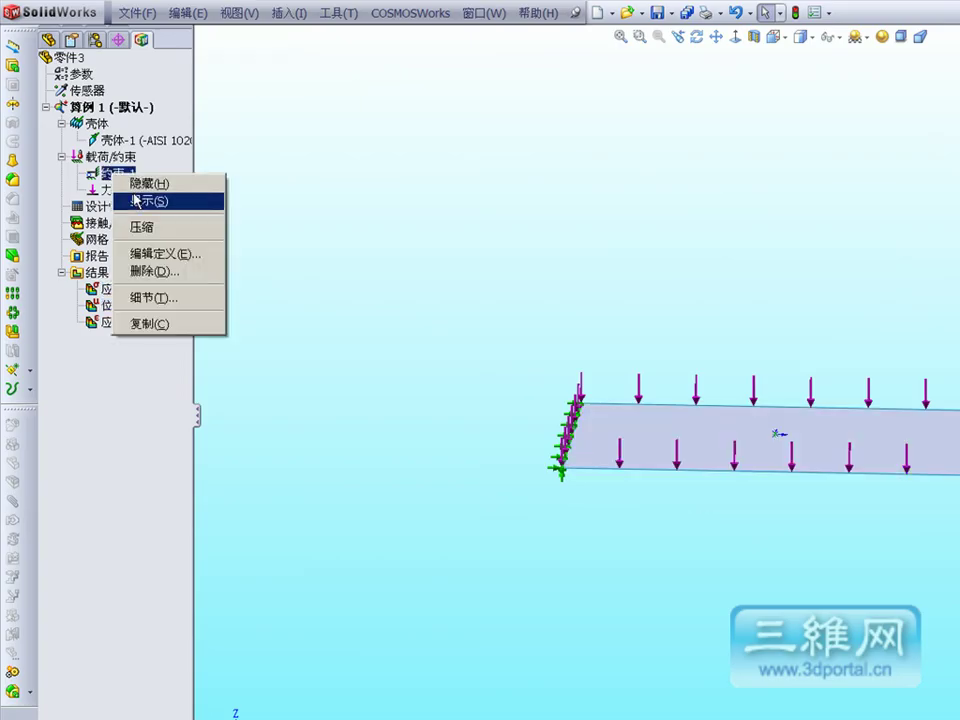
left_click(178, 255)
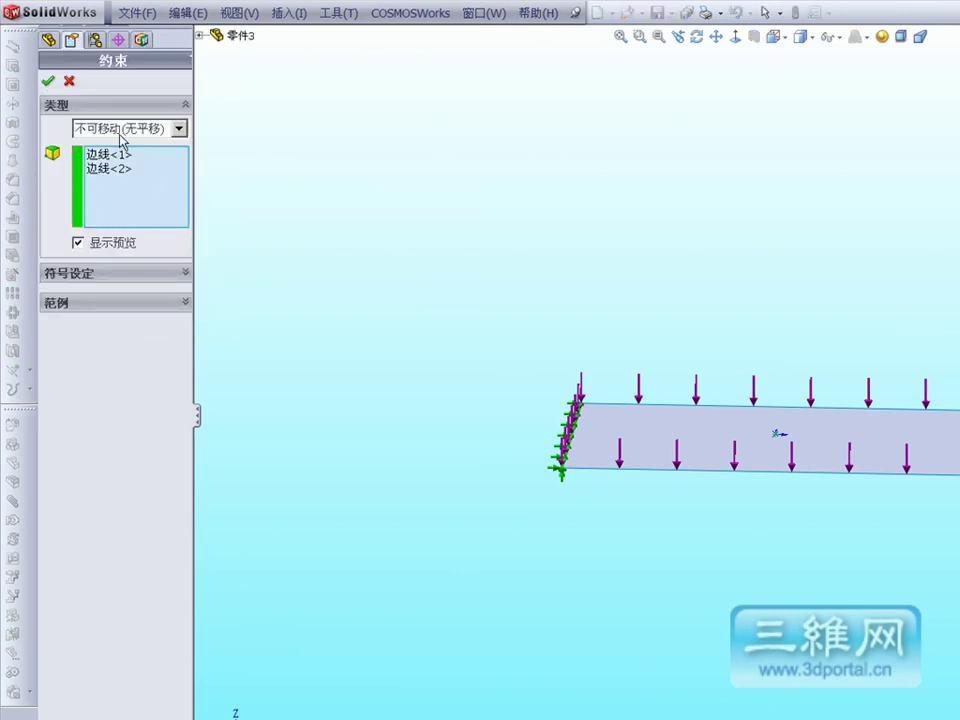
left_click(181, 130)
left_click(182, 147)
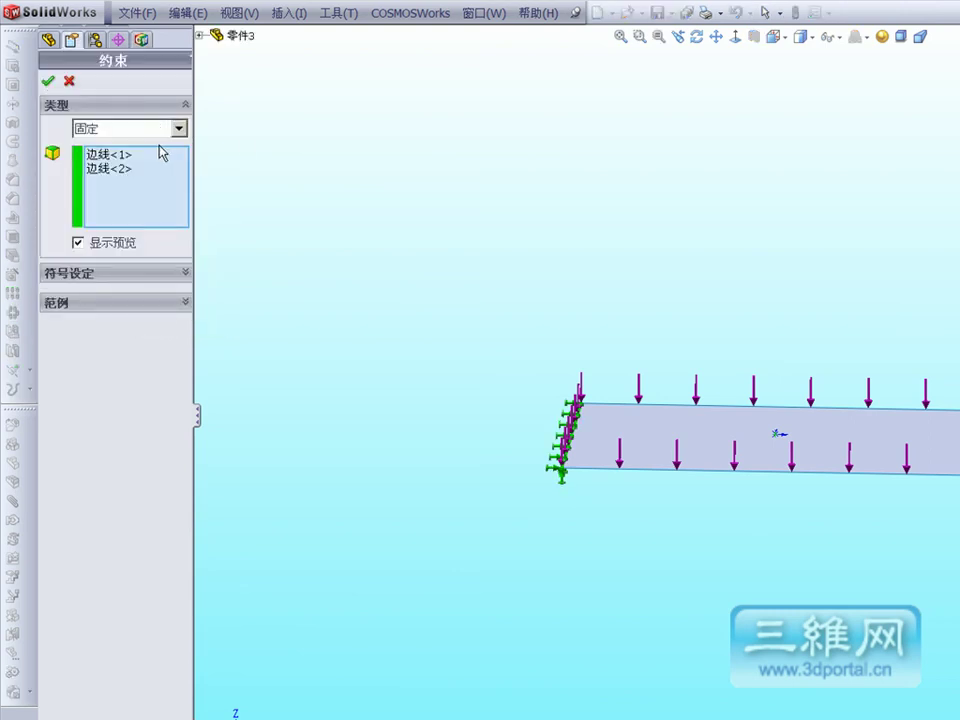
left_click(47, 80)
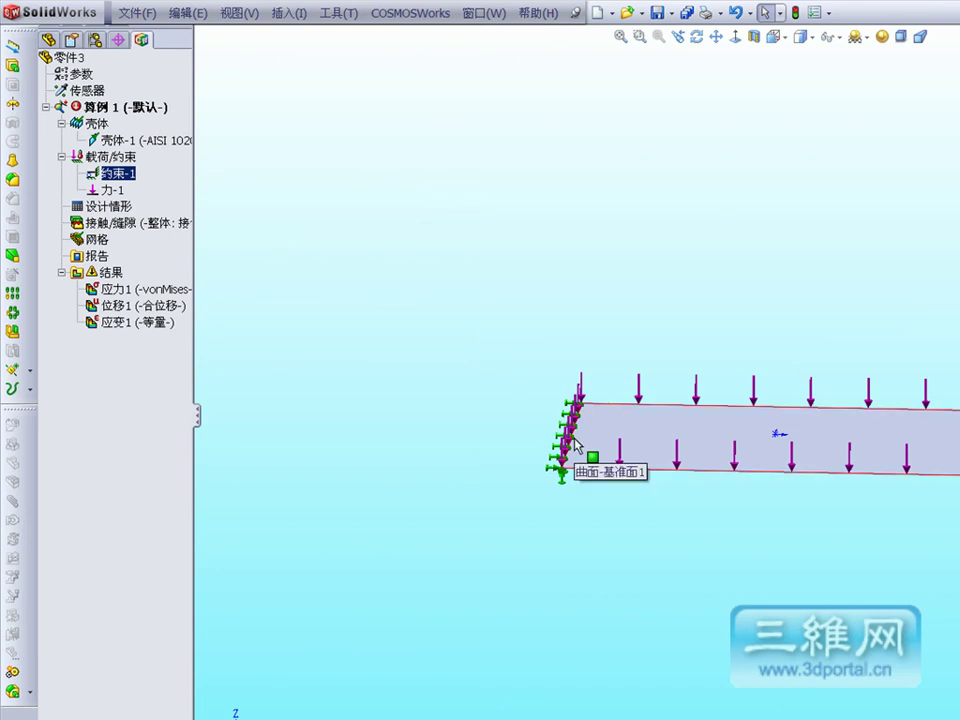
right_click(110, 107)
left_click(148, 142)
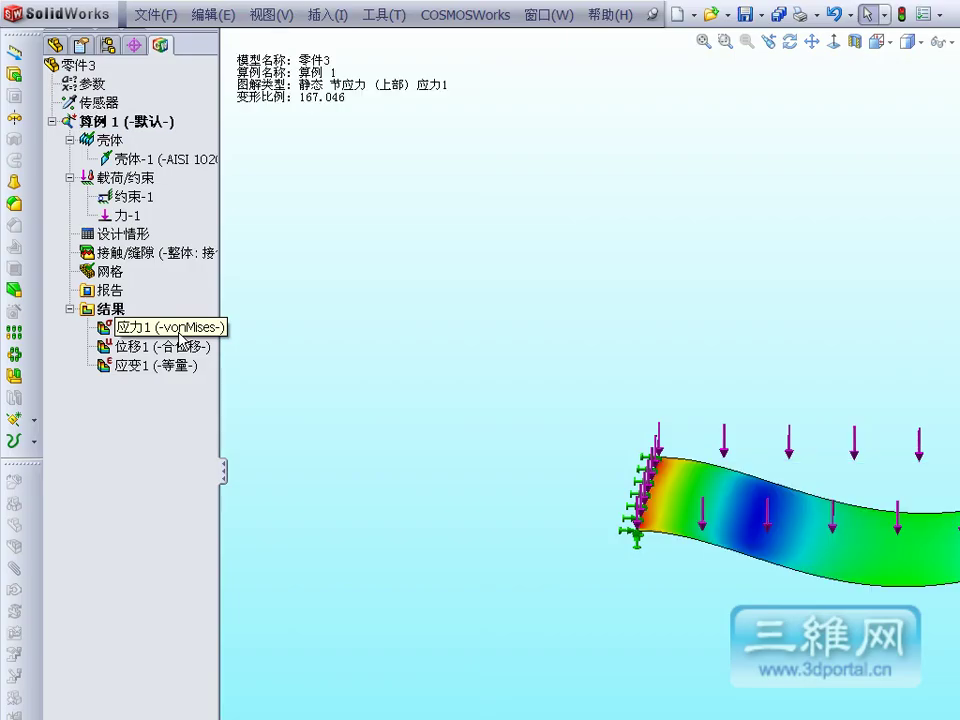
Show 约束-1's symbols and compare stress 应力1 with displacement 位移1, ending on 位移1.
left_click(179, 330)
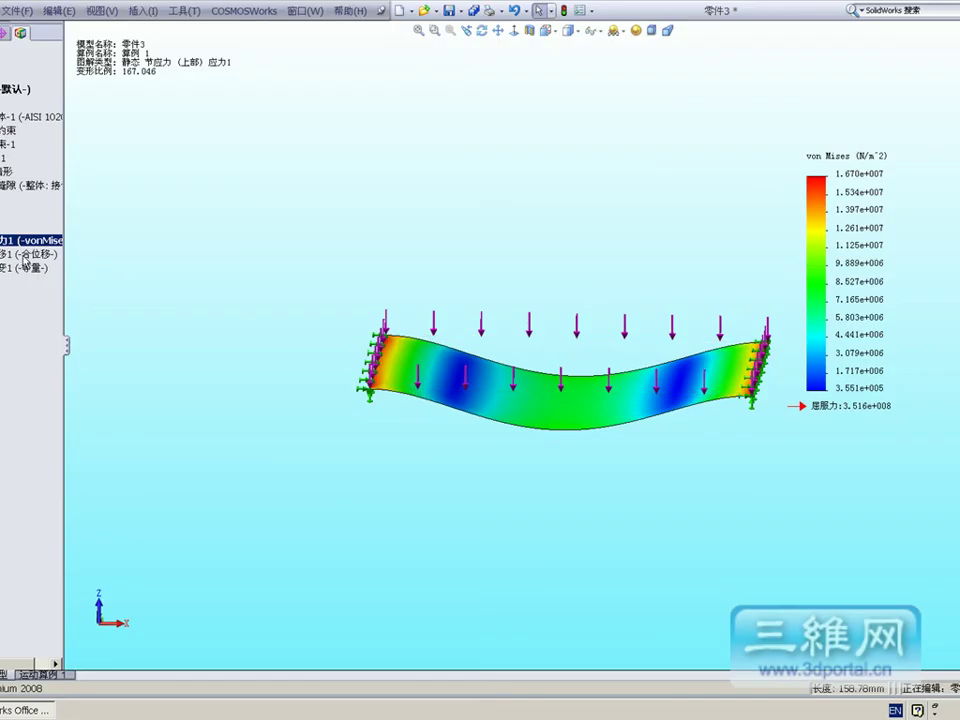
double_click(24, 256)
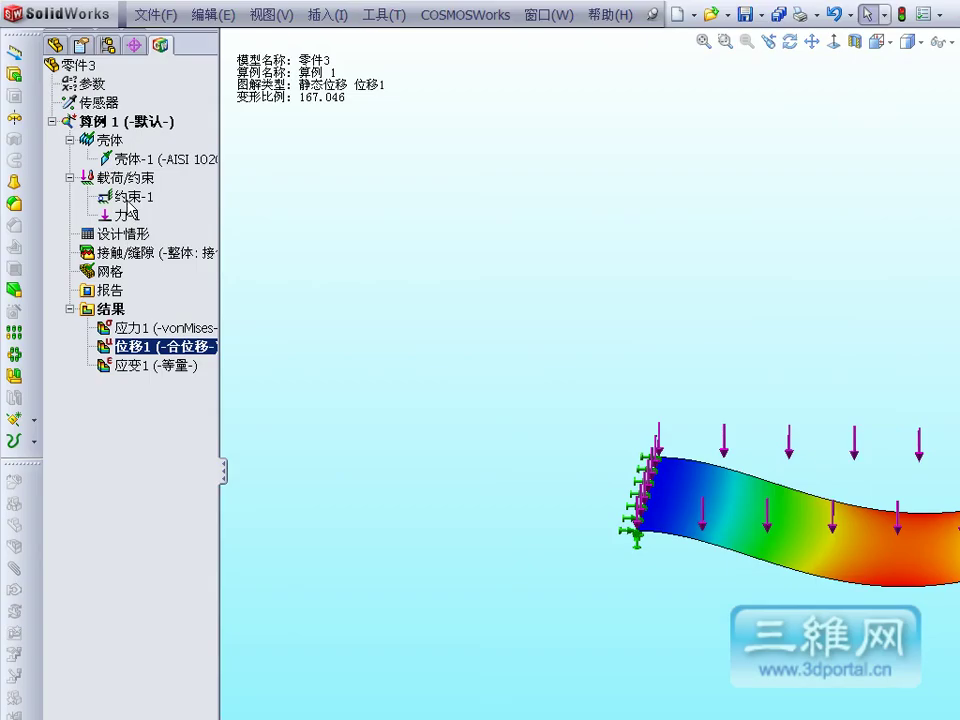
right_click(130, 198)
left_click(182, 222)
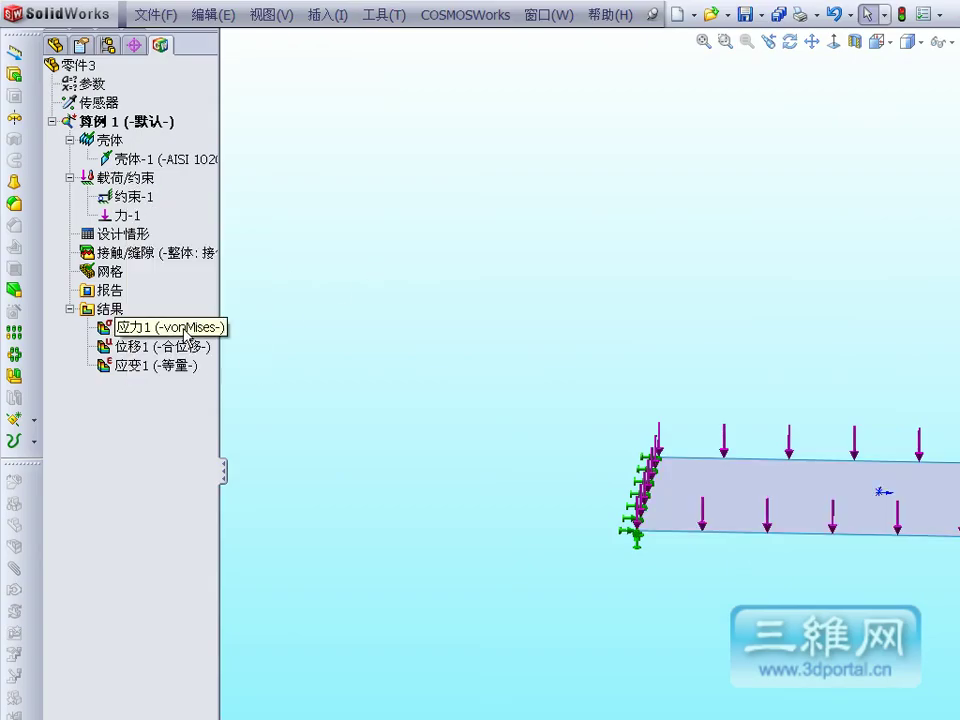
double_click(184, 333)
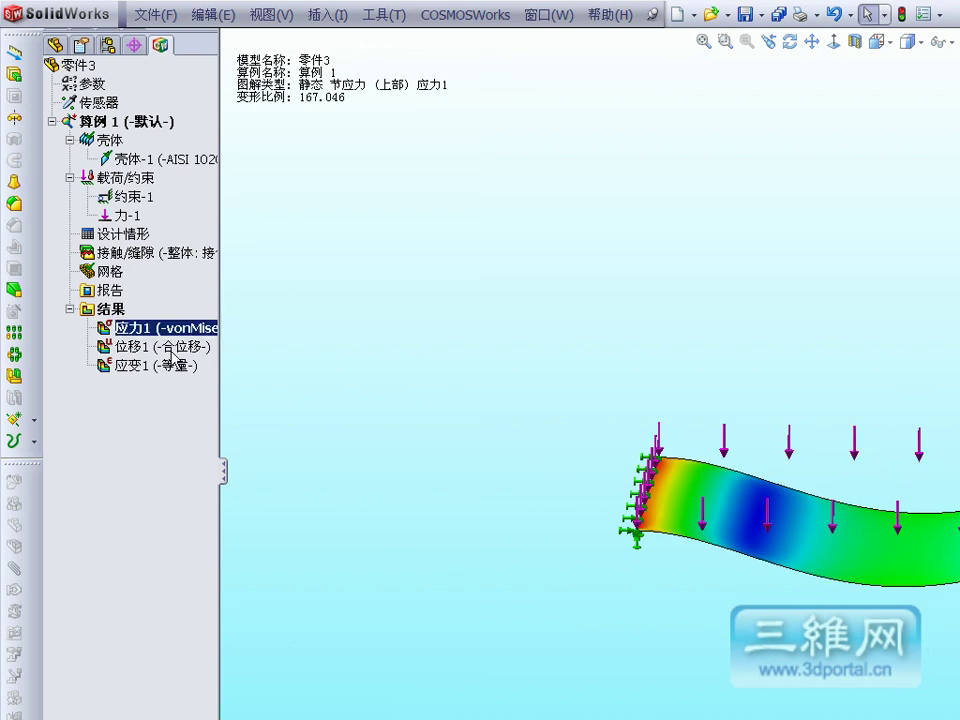
double_click(170, 349)
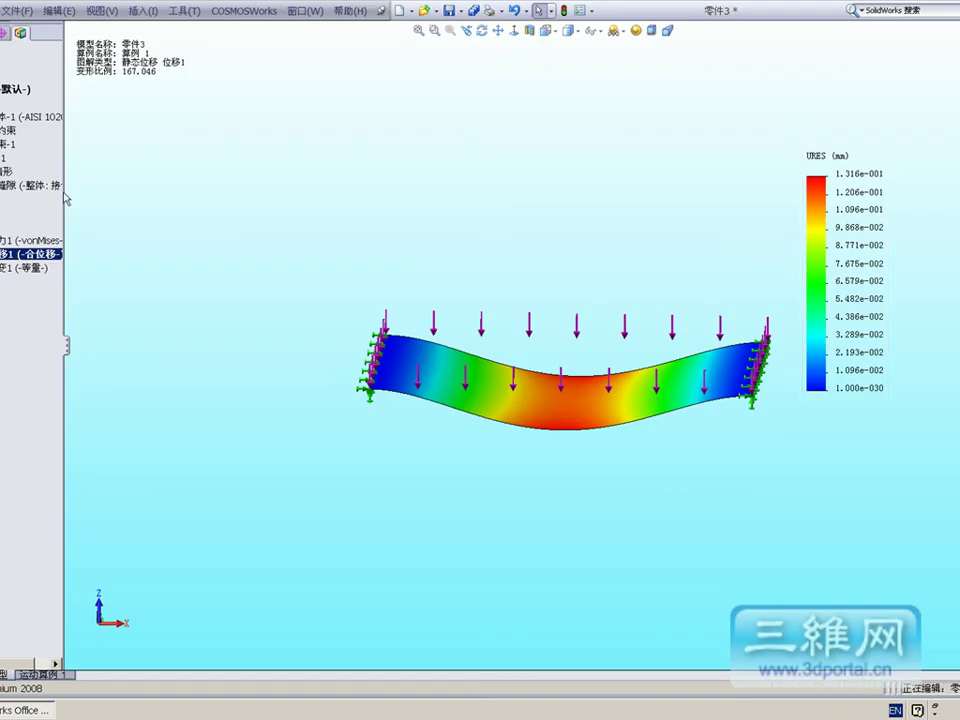
Change the edge restraint 约束-1 back to immovable (no translation).
right_click(14, 143)
left_click(165, 286)
left_click(204, 146)
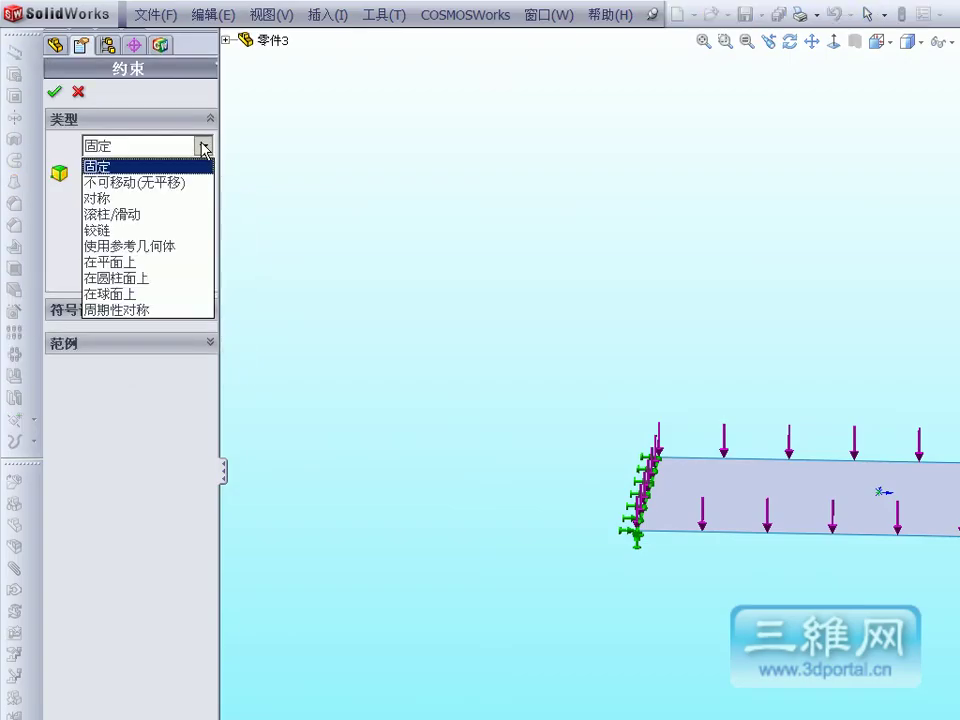
left_click(178, 183)
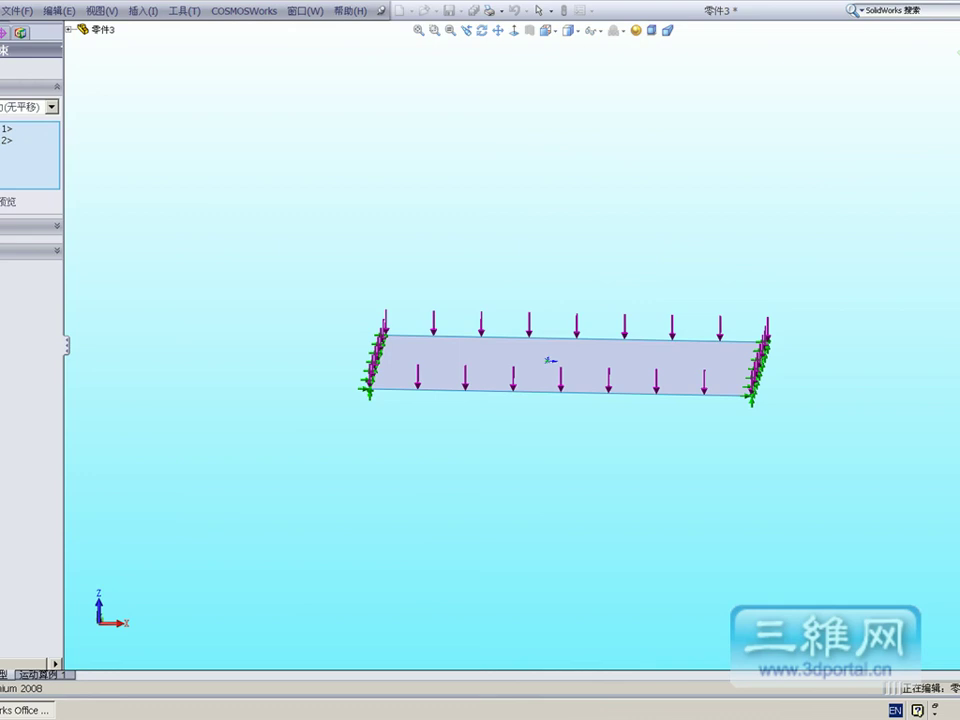
key("Return")
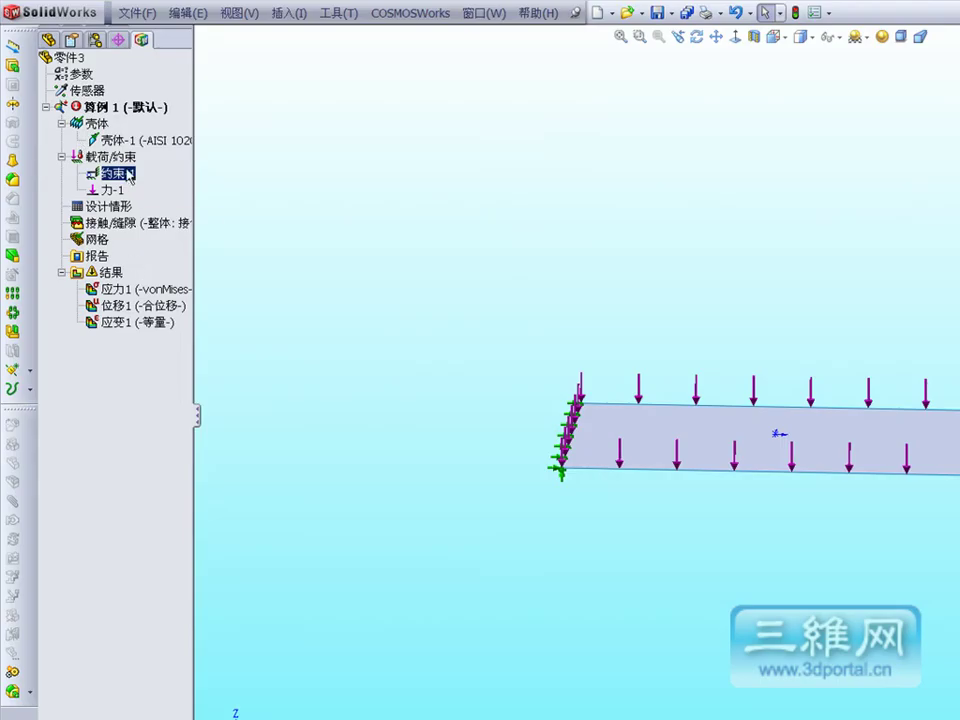
Re-run 算例 1 and show von Mises plot 应力1, peaking at 2.682e+007 N/m^2.
right_click(103, 109)
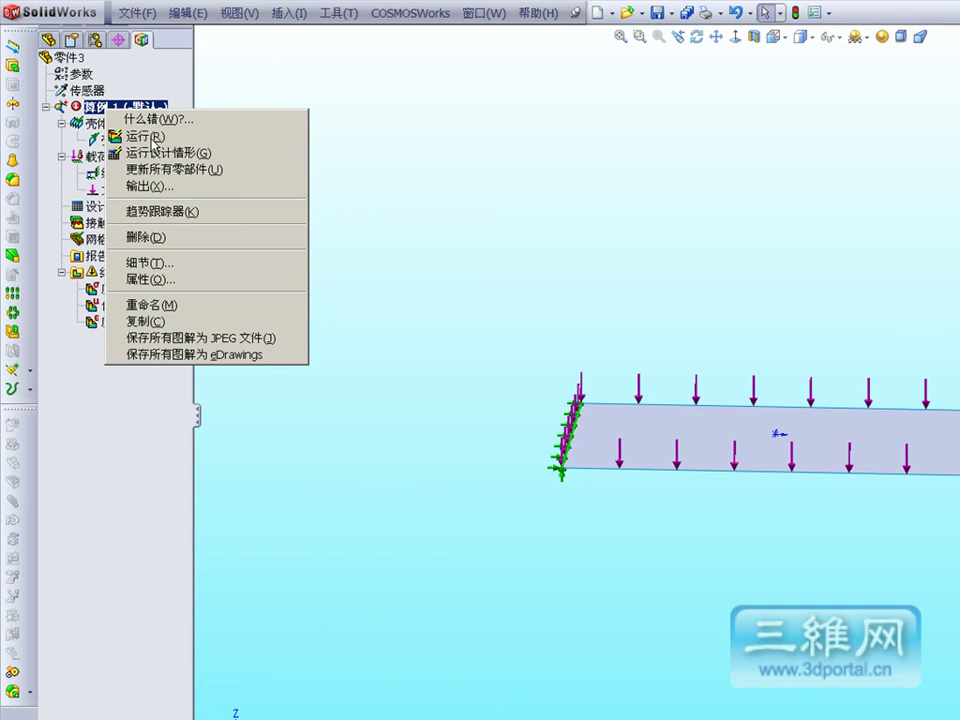
left_click(152, 137)
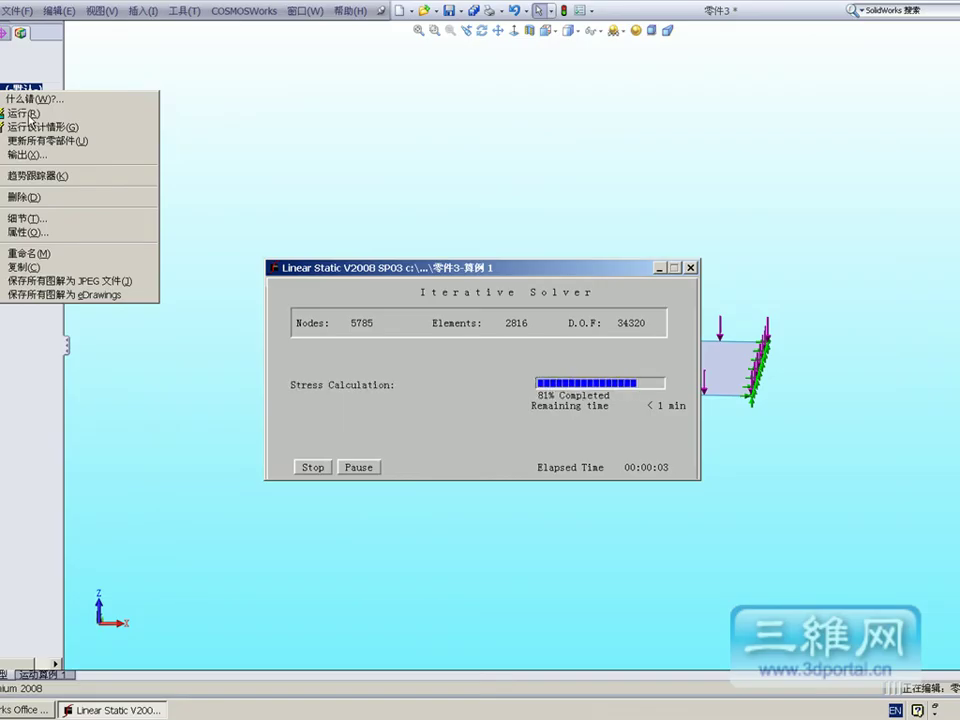
double_click(40, 240)
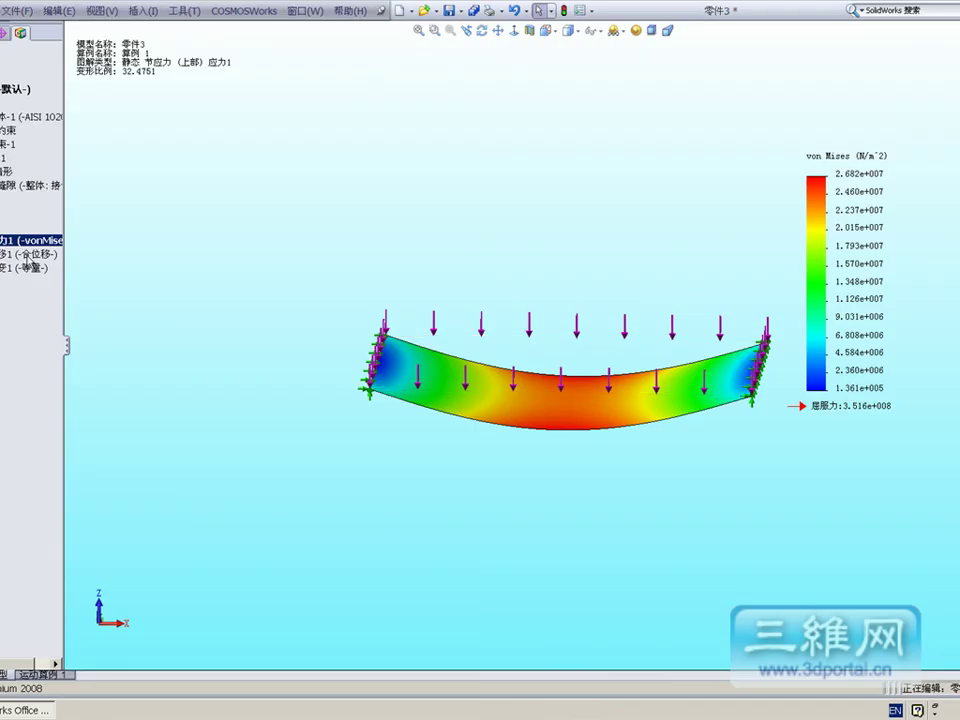
Show displacement plot 位移1 (peak 6.768e-001 mm) and widen the study tree panel.
double_click(26, 256)
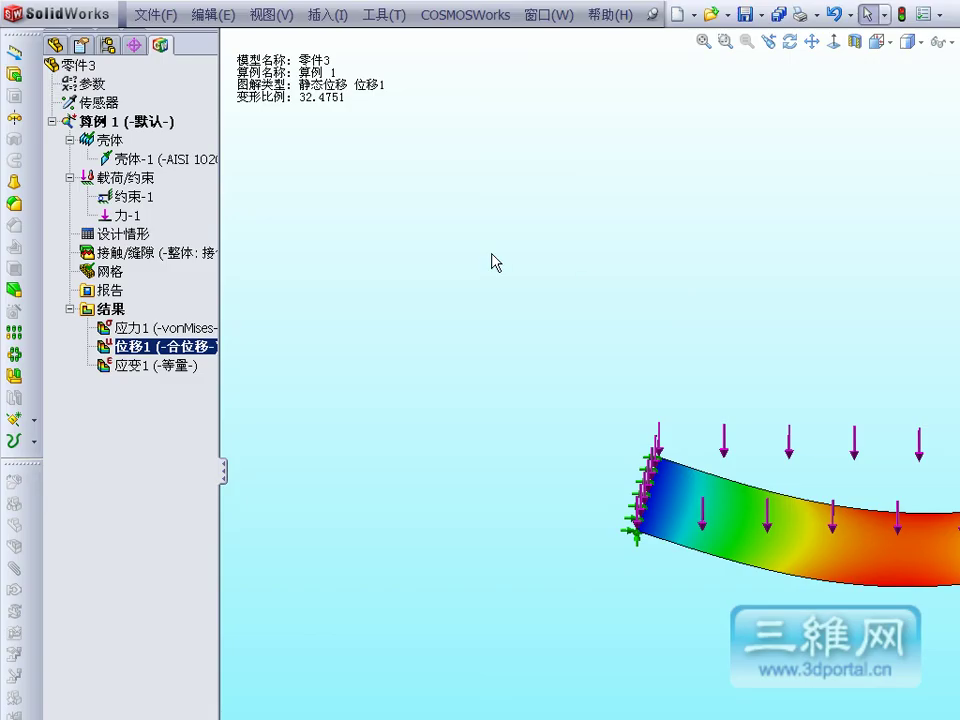
left_click_drag(218, 218, 277, 220)
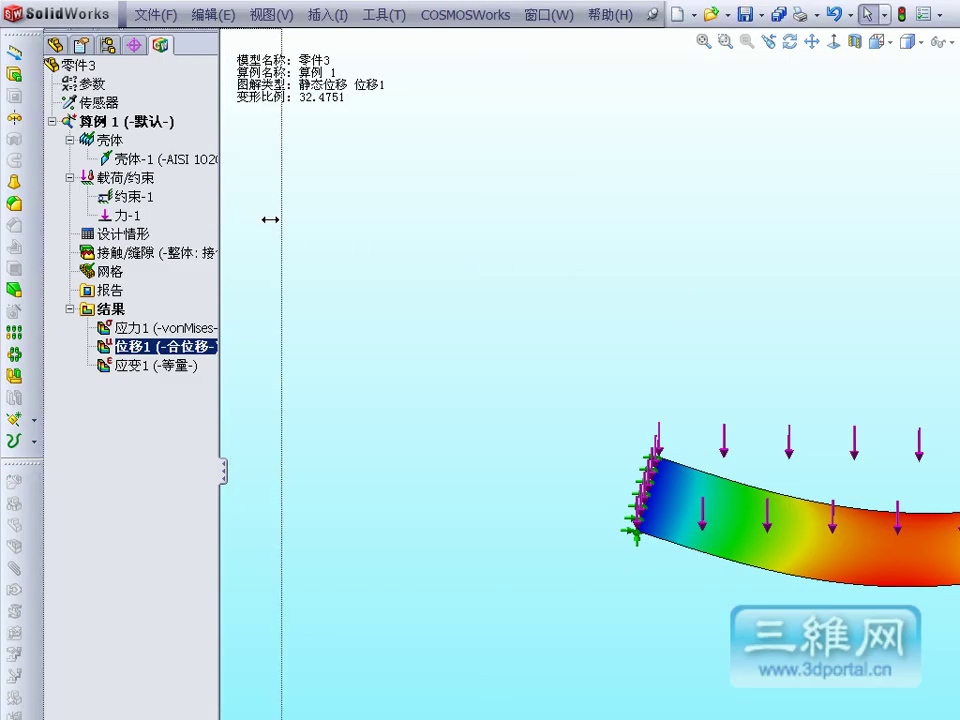